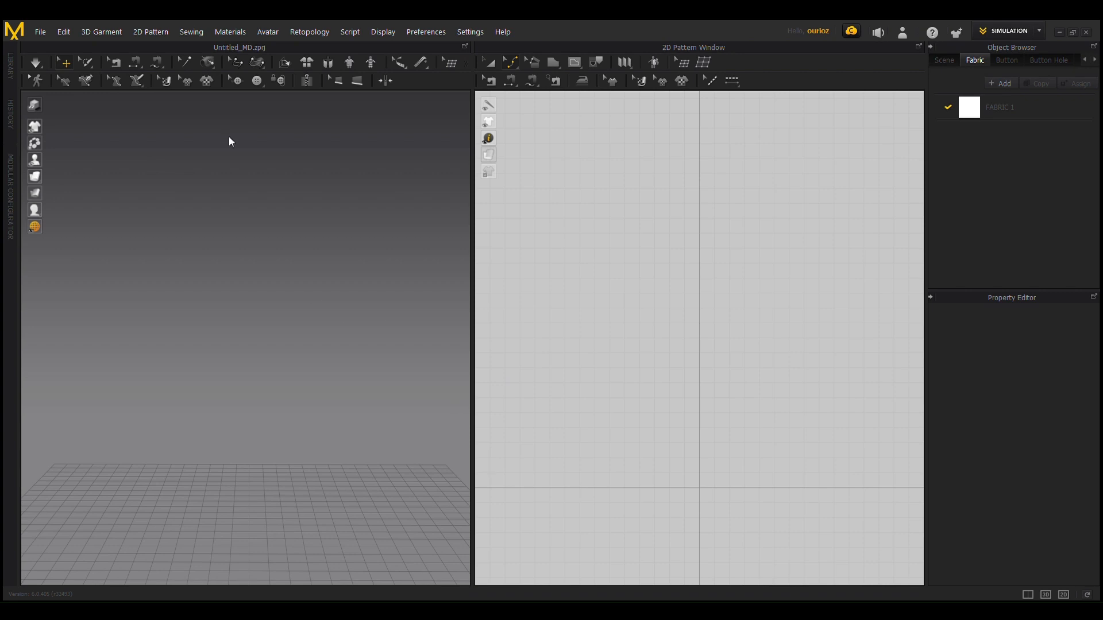
# Step: Examine the avatar's full body and proportions in the 3D view
pyautogui.click(317, 357)
pyautogui.scroll(-1, 219, 184)
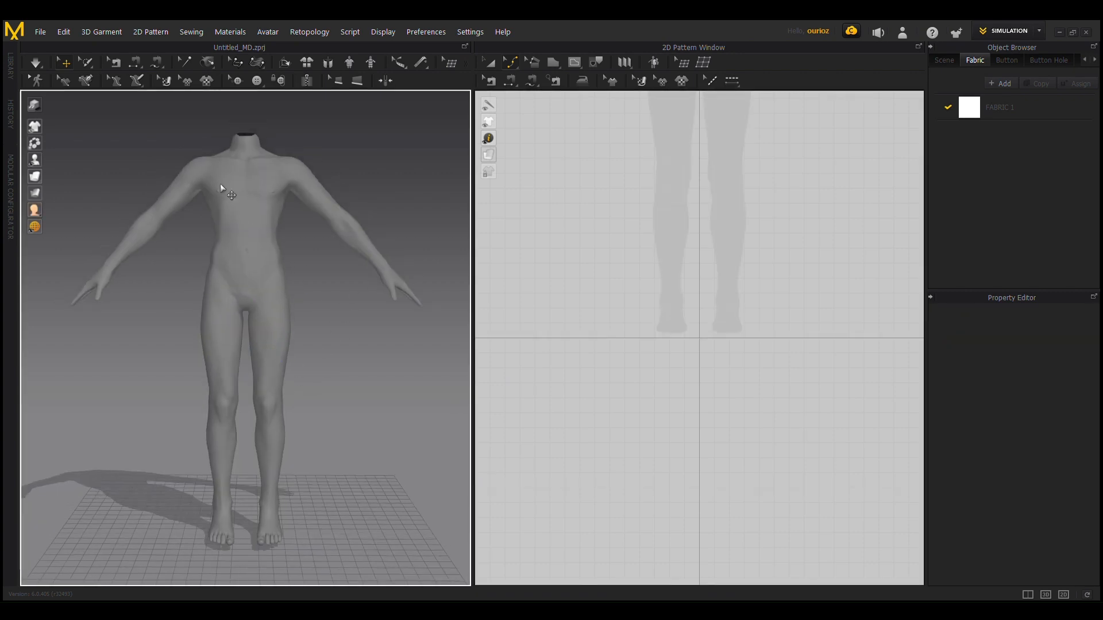
pyautogui.scroll(-3, 282, 321)
pyautogui.scroll(2, 222, 276)
pyautogui.scroll(2, 306, 319)
pyautogui.scroll(2, 271, 189)
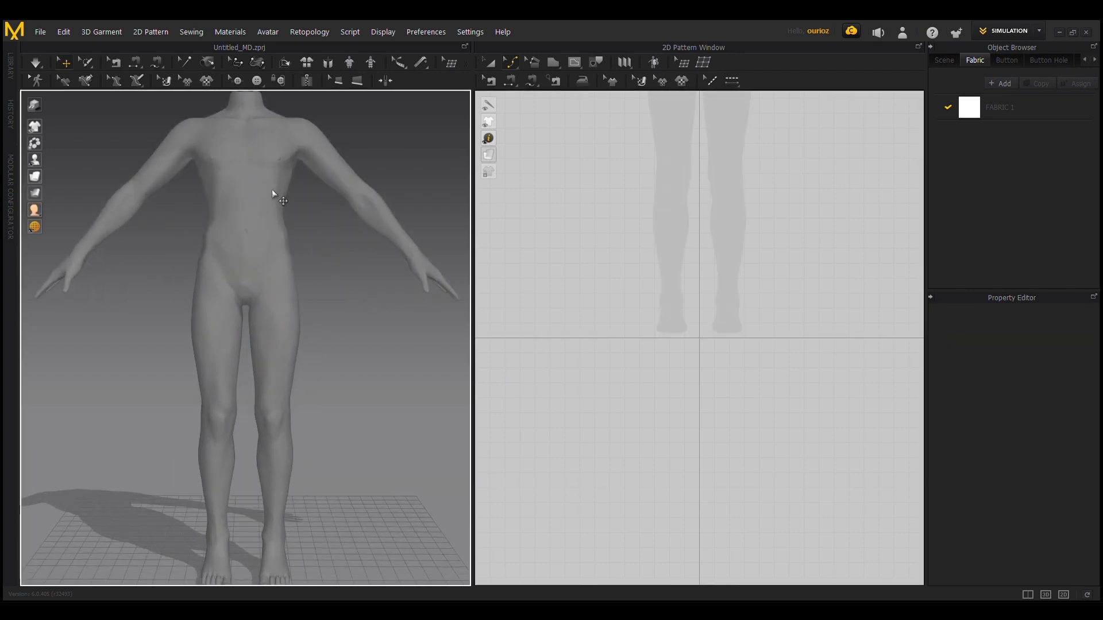
pyautogui.click(271, 190)
pyautogui.click(374, 347)
pyautogui.scroll(-2, 313, 358)
pyautogui.click(265, 349)
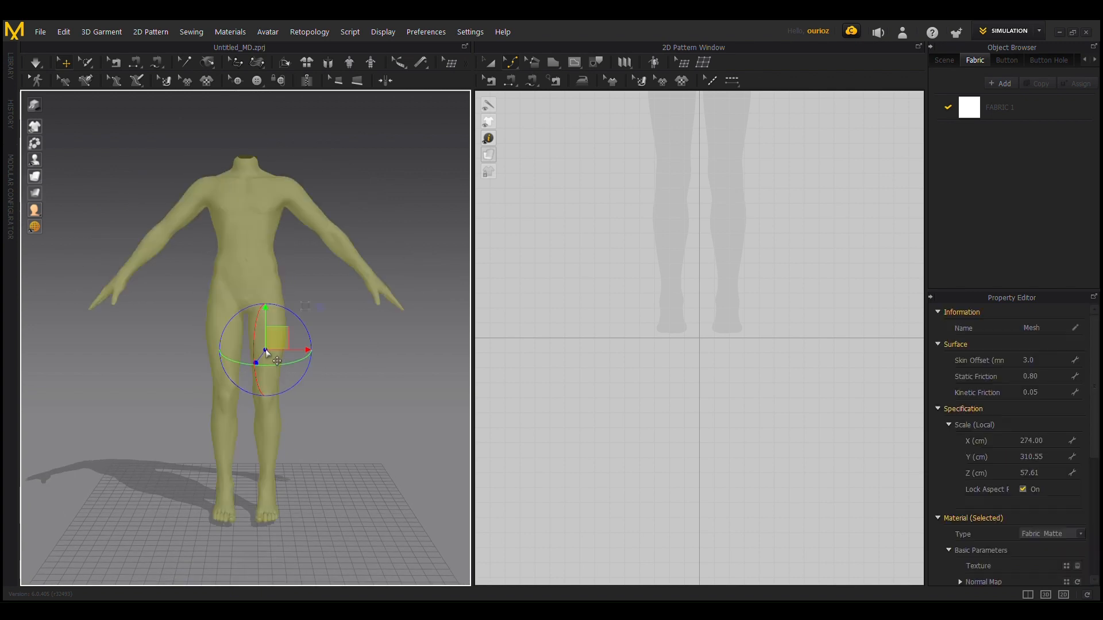
pyautogui.click(394, 395)
pyautogui.scroll(4, 237, 281)
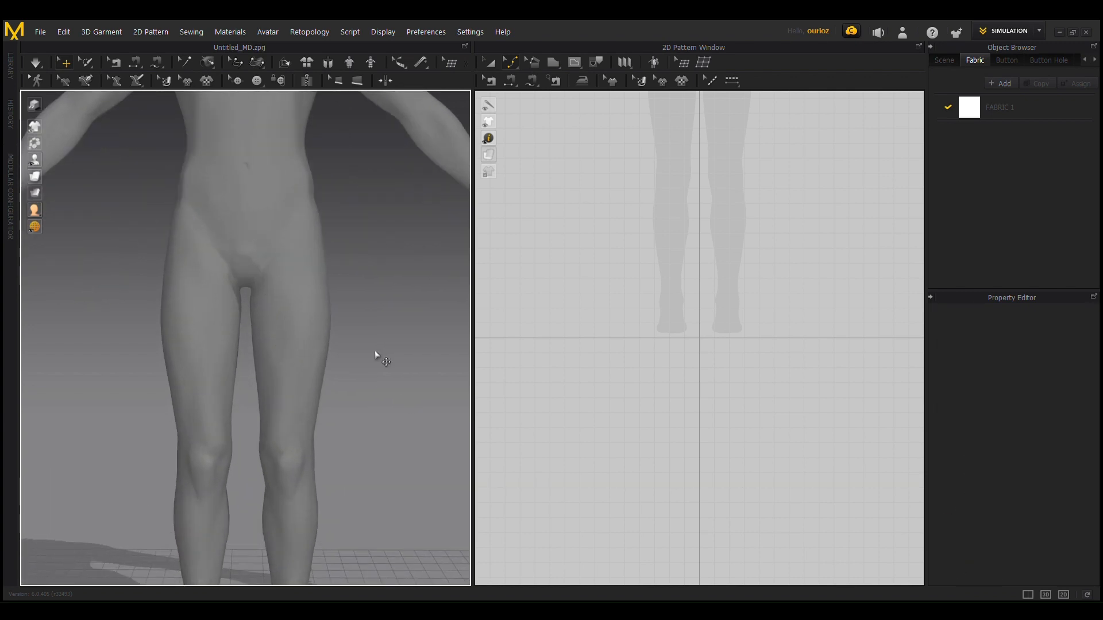
pyautogui.scroll(-1, 296, 293)
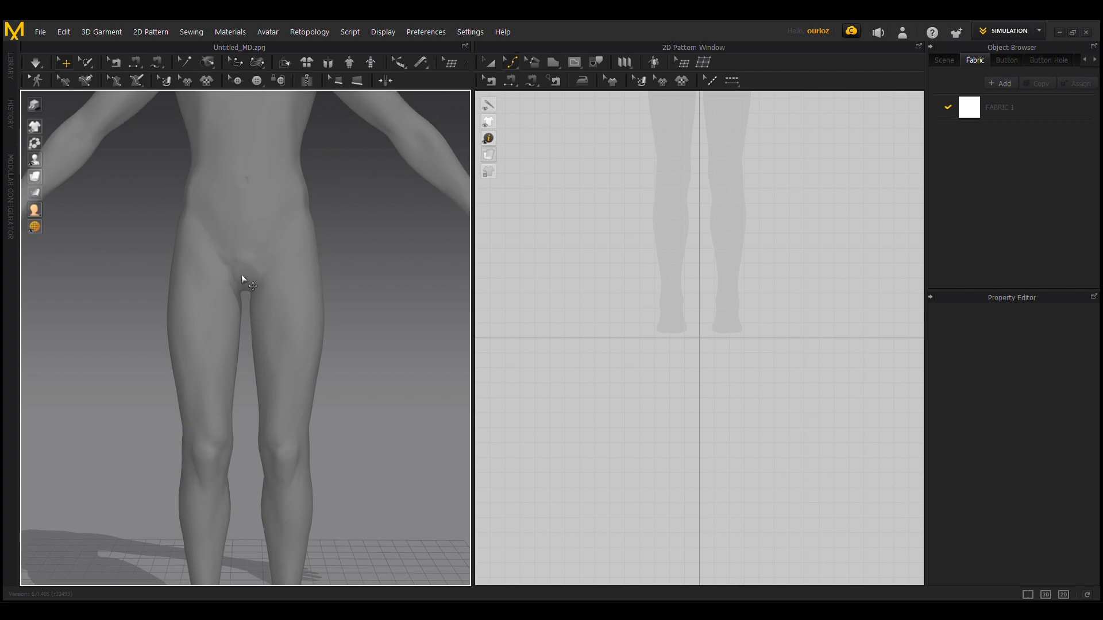
pyautogui.scroll(-5, 242, 274)
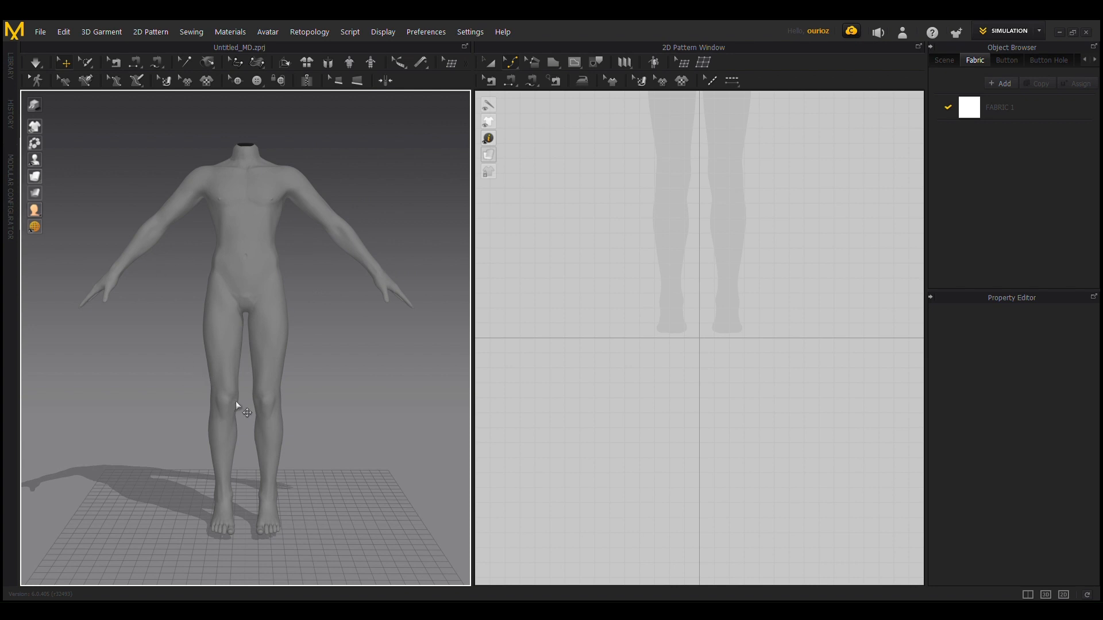
pyautogui.scroll(-2, 296, 282)
pyautogui.scroll(3, 315, 285)
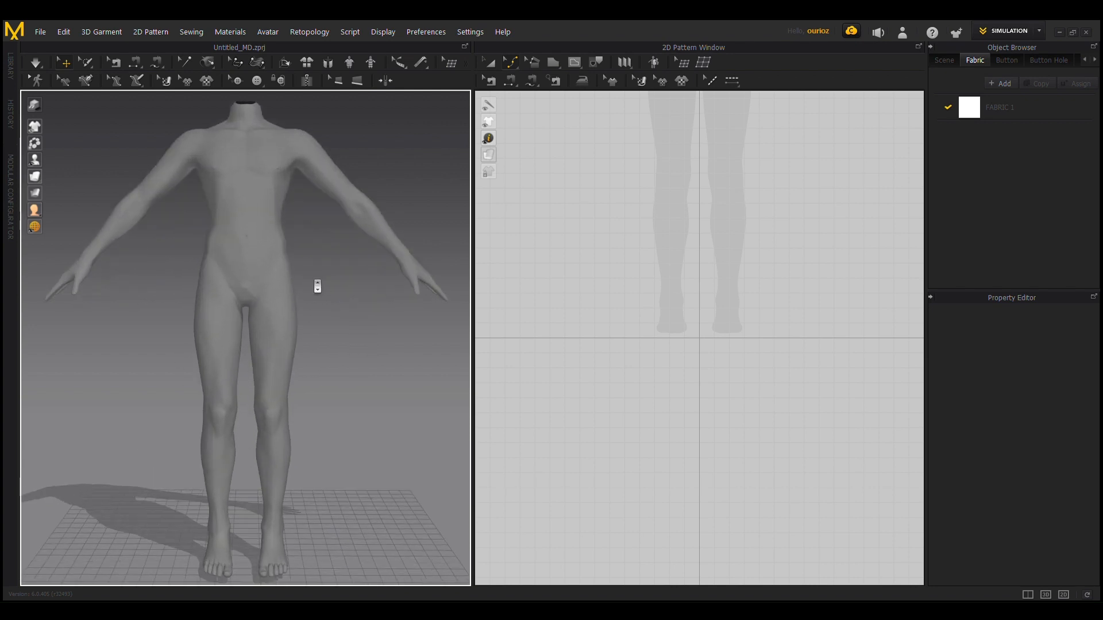
pyautogui.scroll(-2, 316, 286)
pyautogui.scroll(-2, 593, 288)
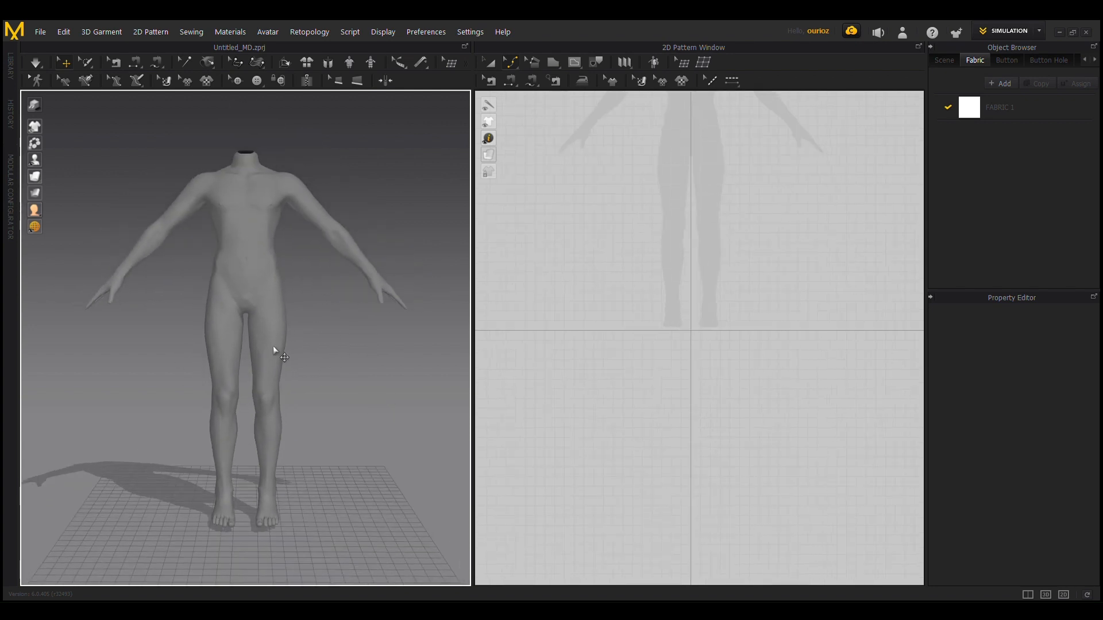
pyautogui.scroll(-1, 218, 227)
pyautogui.scroll(3, 253, 247)
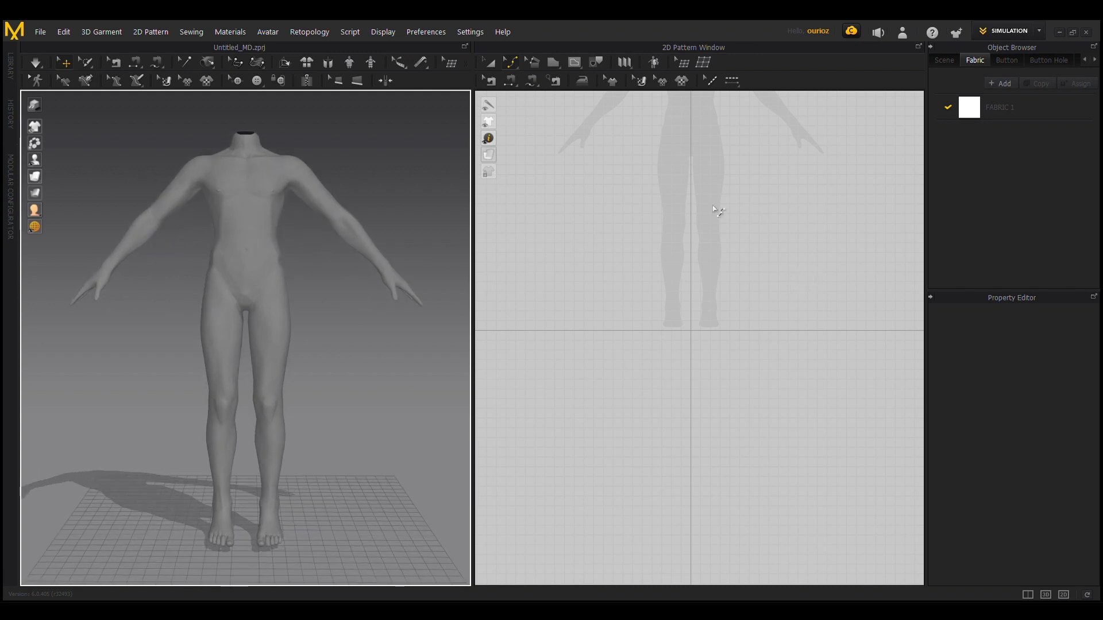
# Step: Inspect the avatar's upper body in the 3D view and its matching silhouette in the 2D Pattern Window
pyautogui.click(795, 235)
pyautogui.scroll(4, 781, 222)
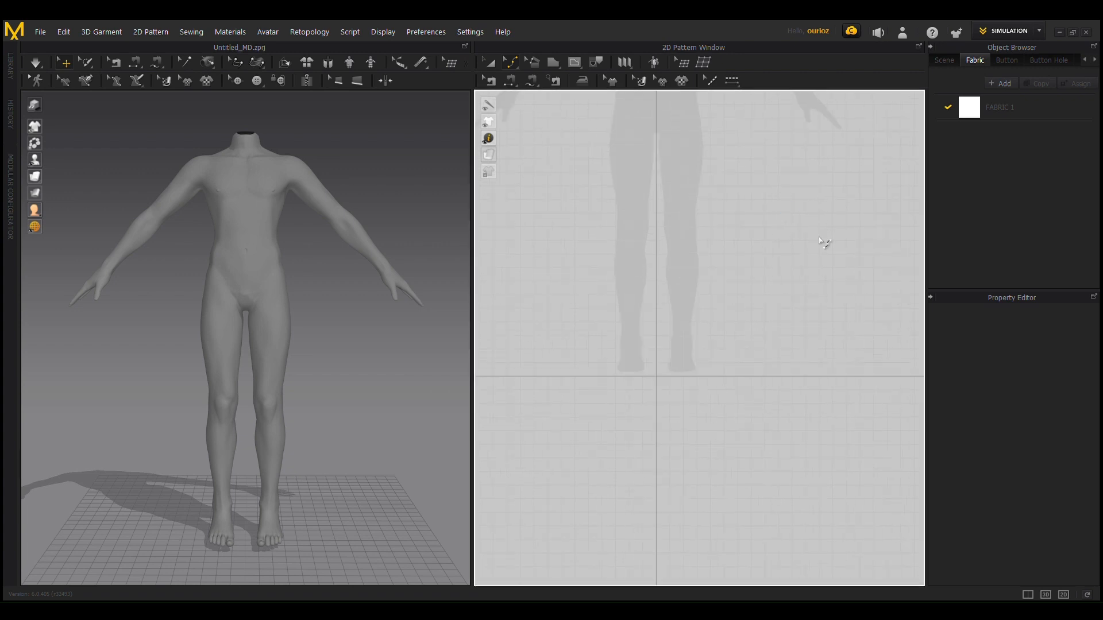
pyautogui.moveTo(778, 214); pyautogui.dragTo(763, 444, button='middle')
pyautogui.scroll(3, 691, 313)
pyautogui.moveTo(619, 289); pyautogui.dragTo(676, 295, button='middle')
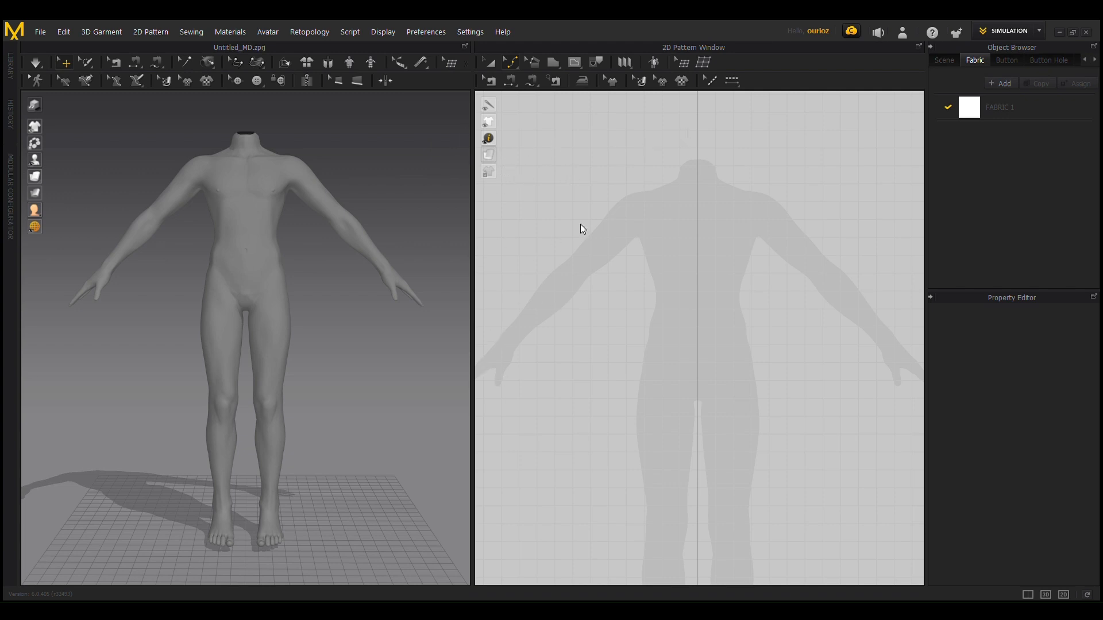
pyautogui.scroll(4, 314, 319)
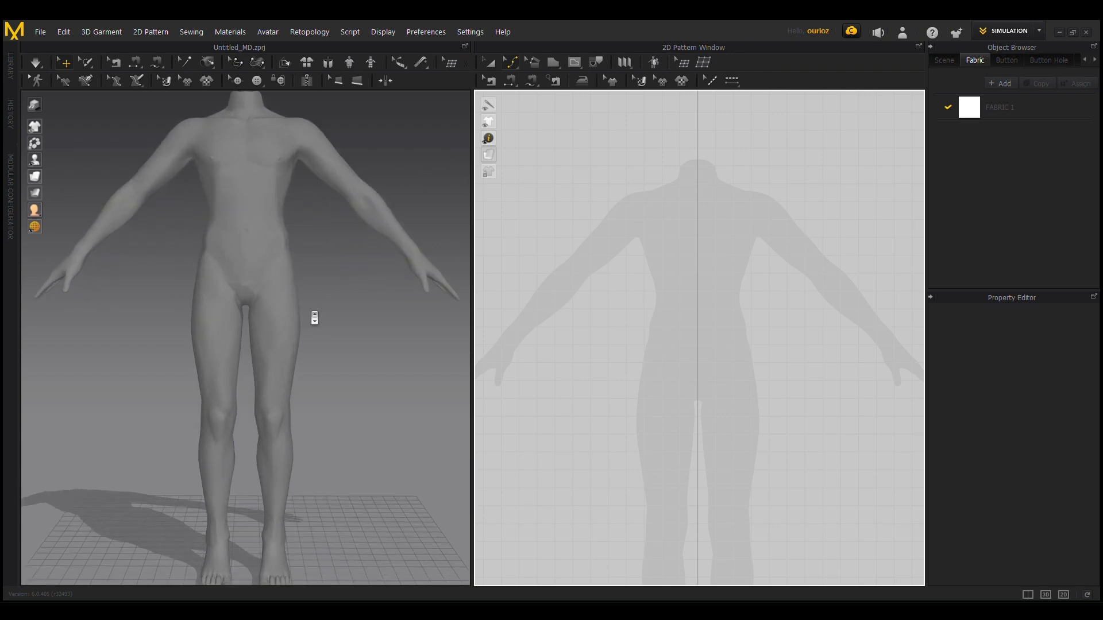
pyautogui.scroll(5, 330, 283)
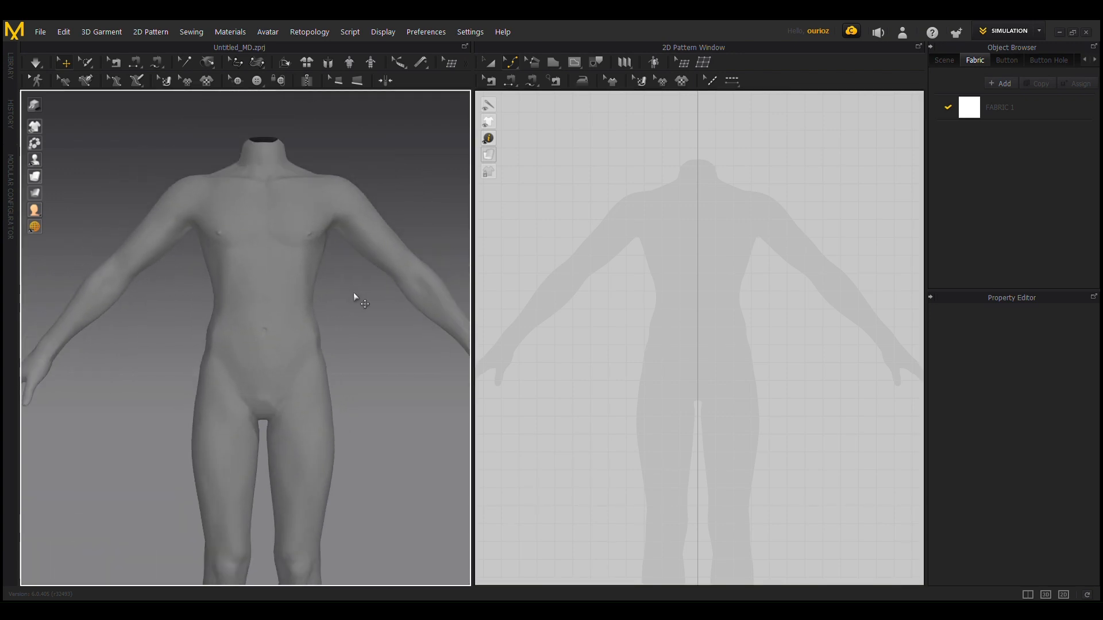
pyautogui.moveTo(353, 295); pyautogui.dragTo(347, 327, button='right')
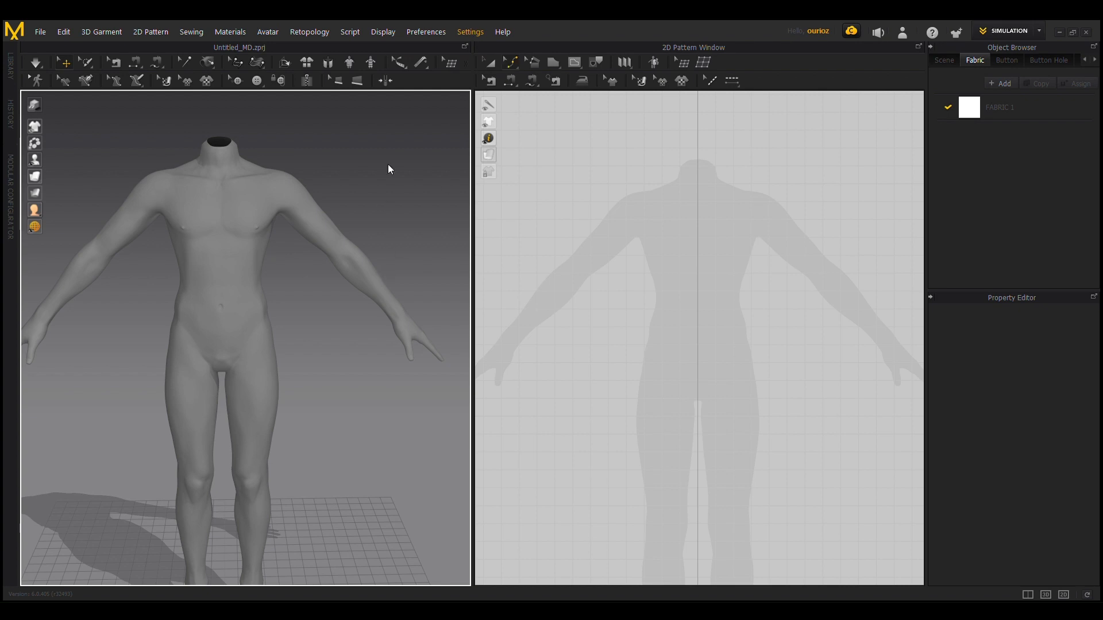
pyautogui.scroll(-2, 689, 234)
pyautogui.scroll(3, 681, 207)
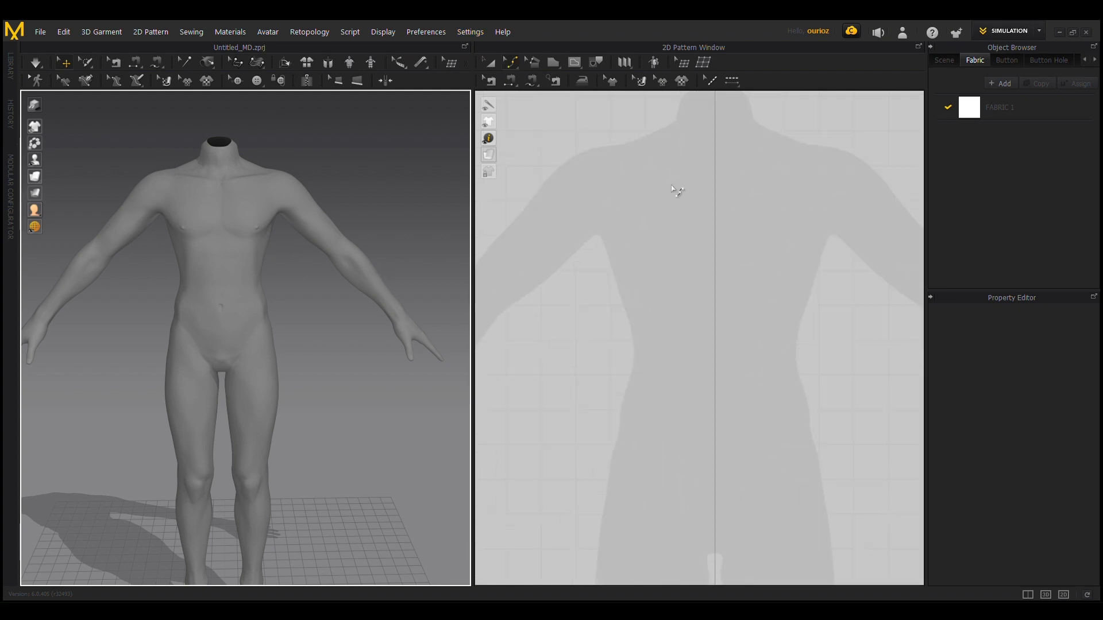
pyautogui.scroll(-2, 653, 266)
pyautogui.scroll(3, 699, 266)
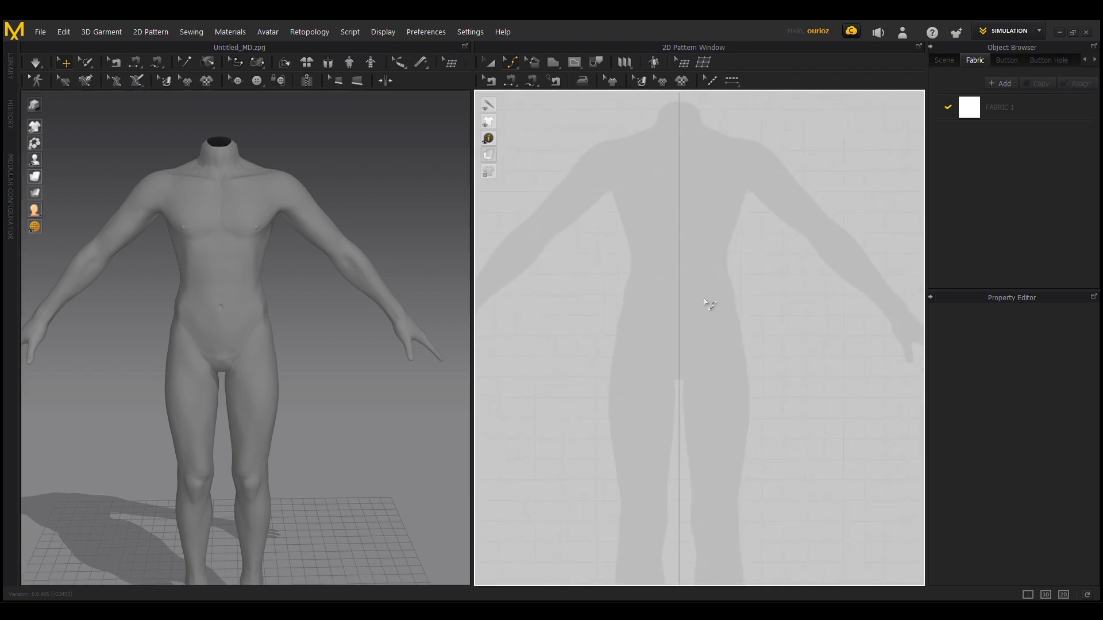
pyautogui.scroll(2, 709, 307)
pyautogui.scroll(1, 739, 188)
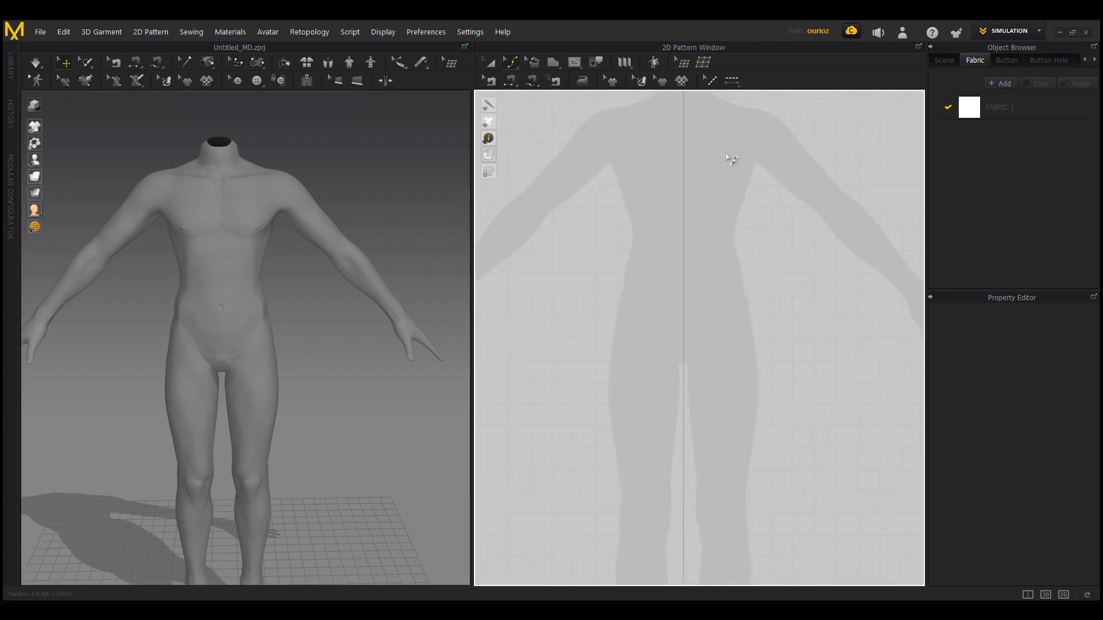
pyautogui.scroll(-3, 726, 222)
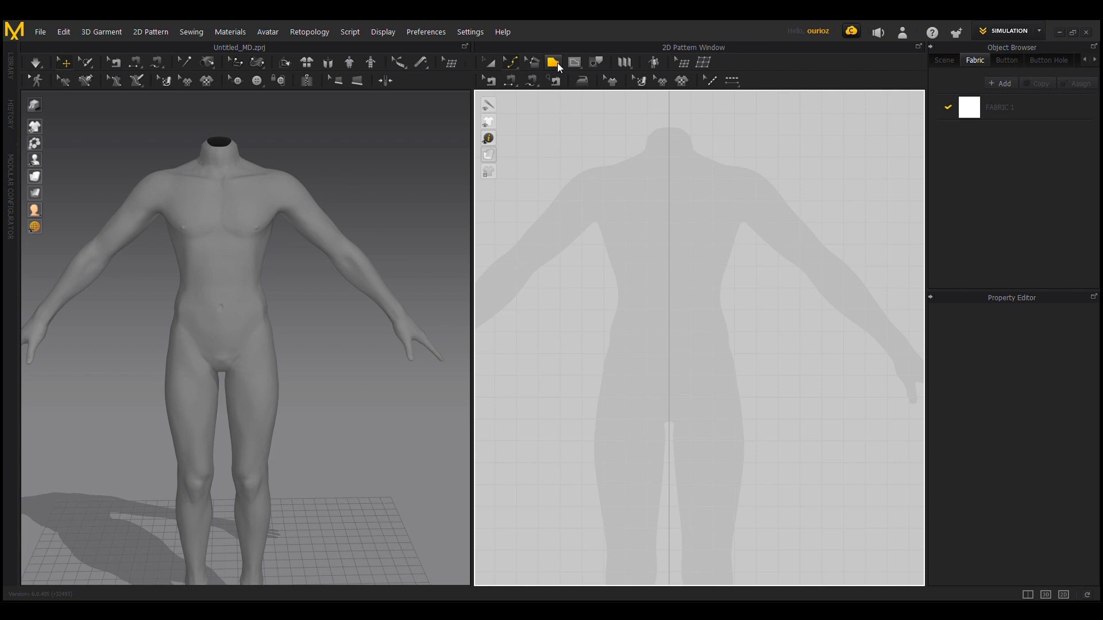
# Step: Draw a trial circle pattern about 256 cm in circumference over the avatar's torso silhouette, and delete it
pyautogui.click(550, 64)
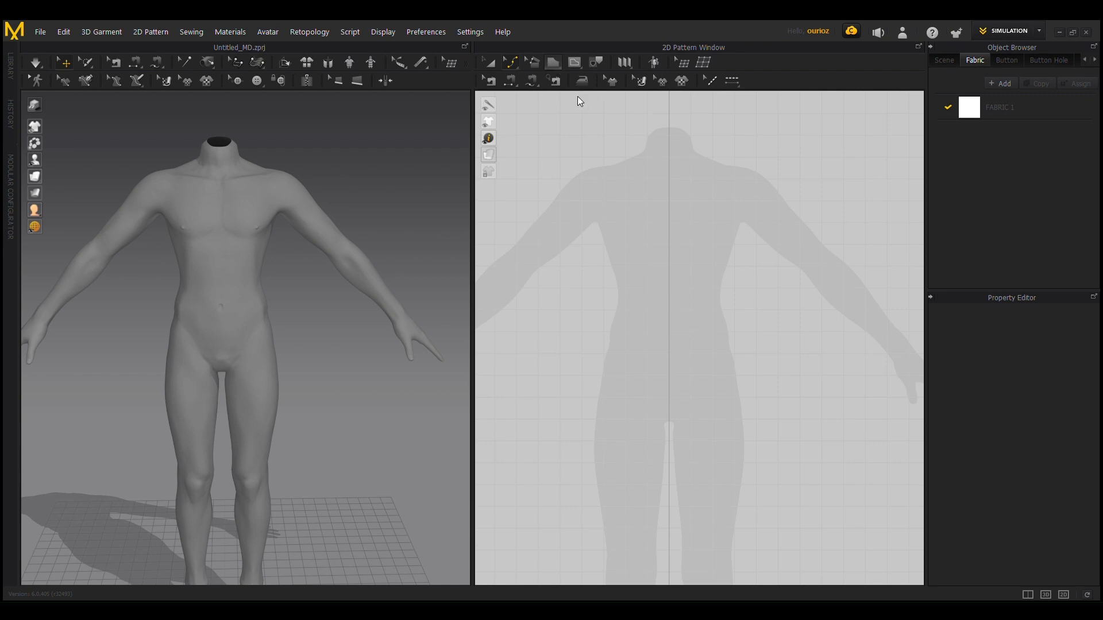
pyautogui.press('s')
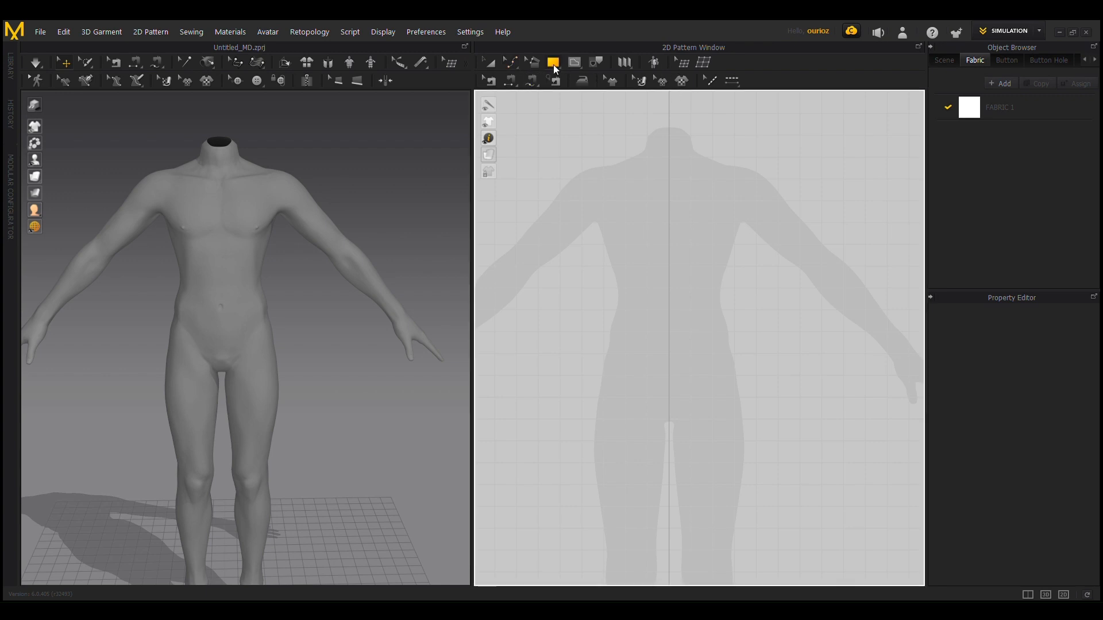
pyautogui.press('e')
pyautogui.moveTo(608, 196); pyautogui.dragTo(784, 376)
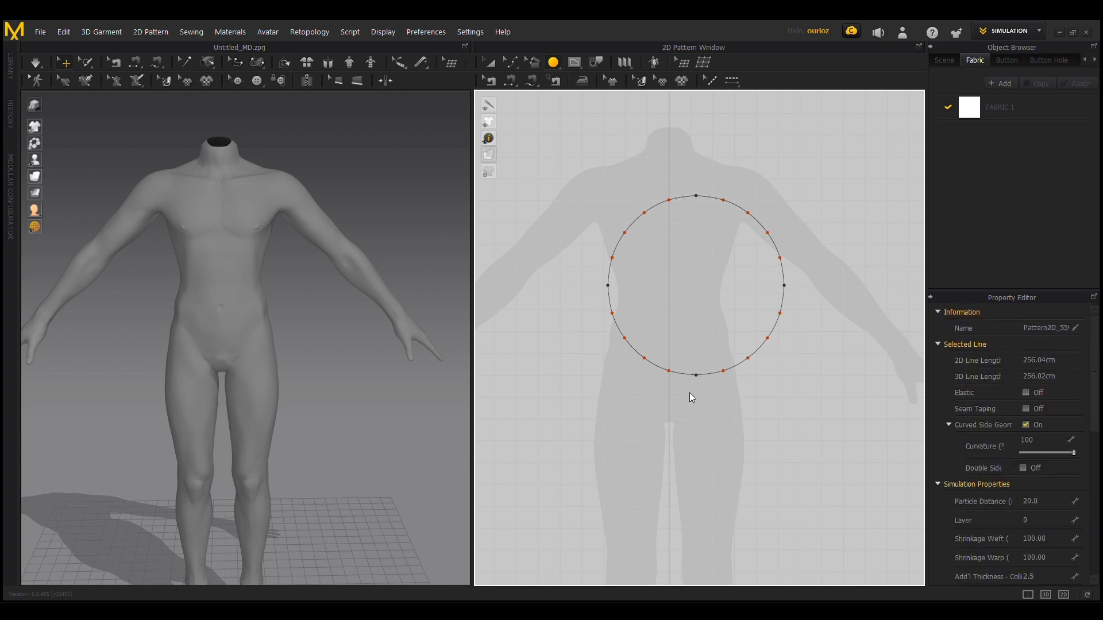
pyautogui.press('Delete')
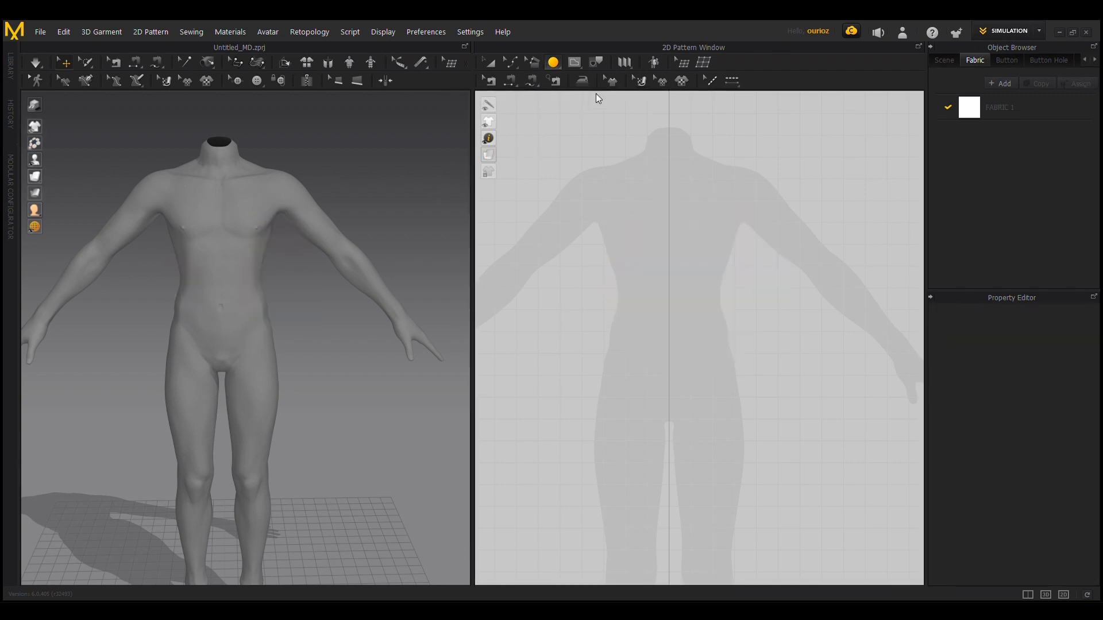
# Step: Draw a trial rectangle pattern over one half of the avatar's torso silhouette, and delete it
pyautogui.press('s')
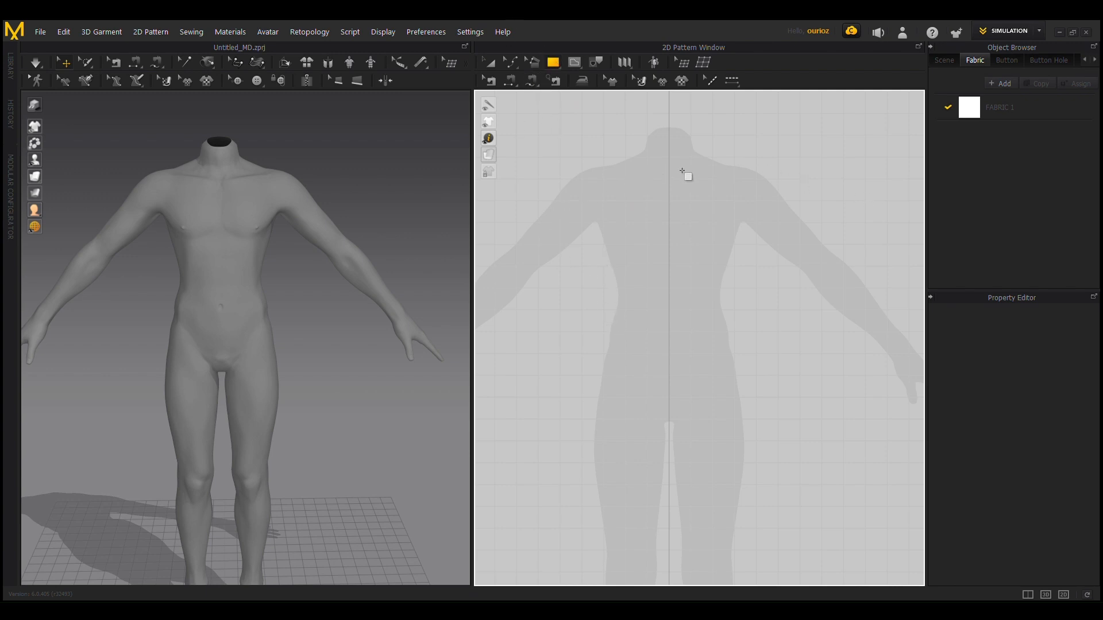
pyautogui.moveTo(674, 157); pyautogui.dragTo(786, 399)
pyautogui.press('Delete')
# Step: Start a half-bodice polygon on the center line at the neck, with a 20.31 cm neckline, 17.51 cm shoulder and roughly 40.4 cm armhole edge
pyautogui.click(555, 68)
pyautogui.click(587, 76)
pyautogui.scroll(2, 707, 167)
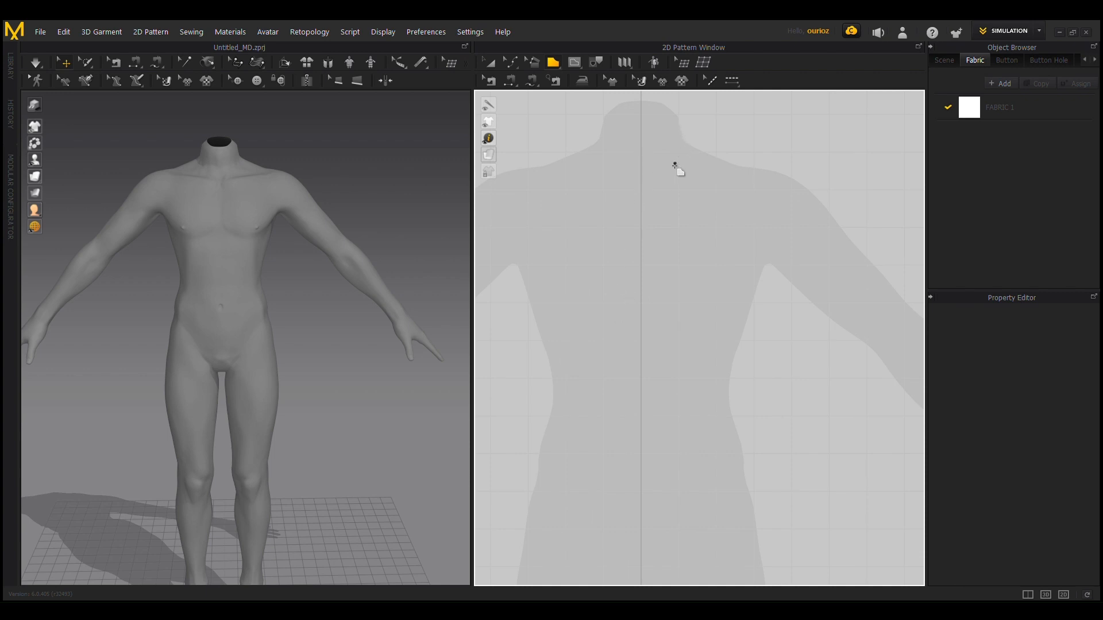
pyautogui.click(641, 179)
pyautogui.click(707, 142)
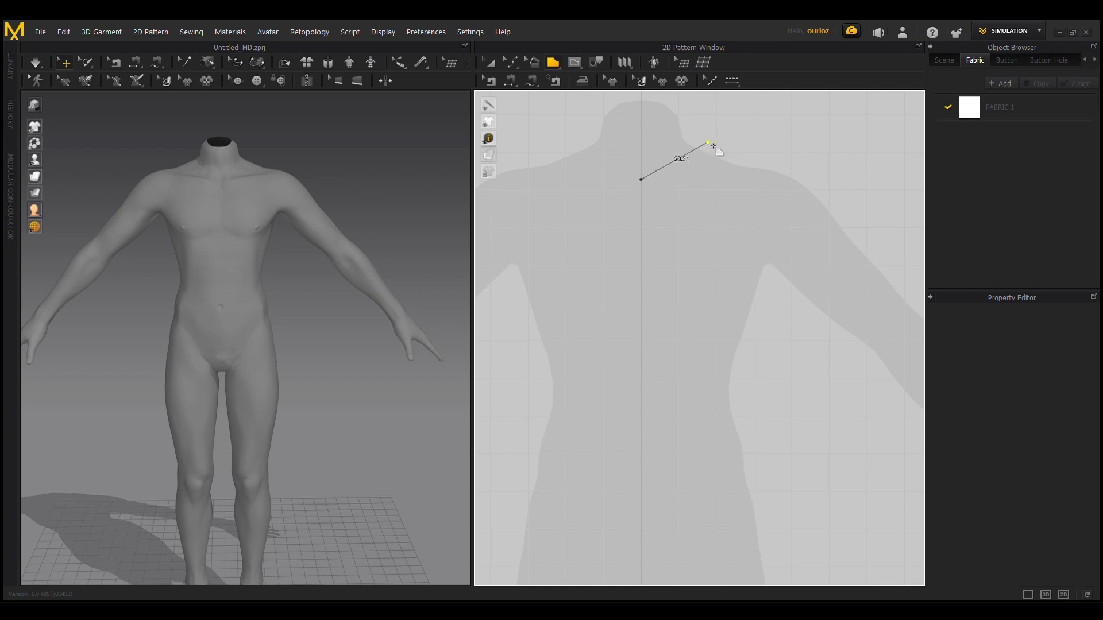
pyautogui.click(771, 162)
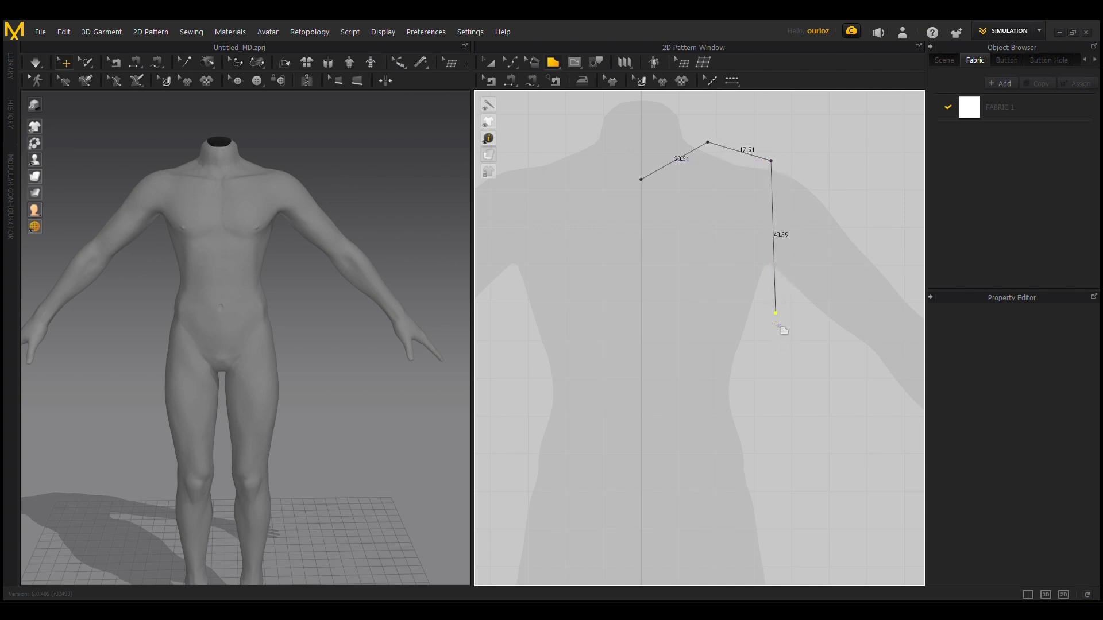
pyautogui.click(775, 314)
# Step: Close the half-bodice polygon with a flared side about 71.5 cm long, a 45.71 cm hem and a 106.19 cm center edge
pyautogui.scroll(-1, 804, 562)
pyautogui.scroll(-1, 806, 565)
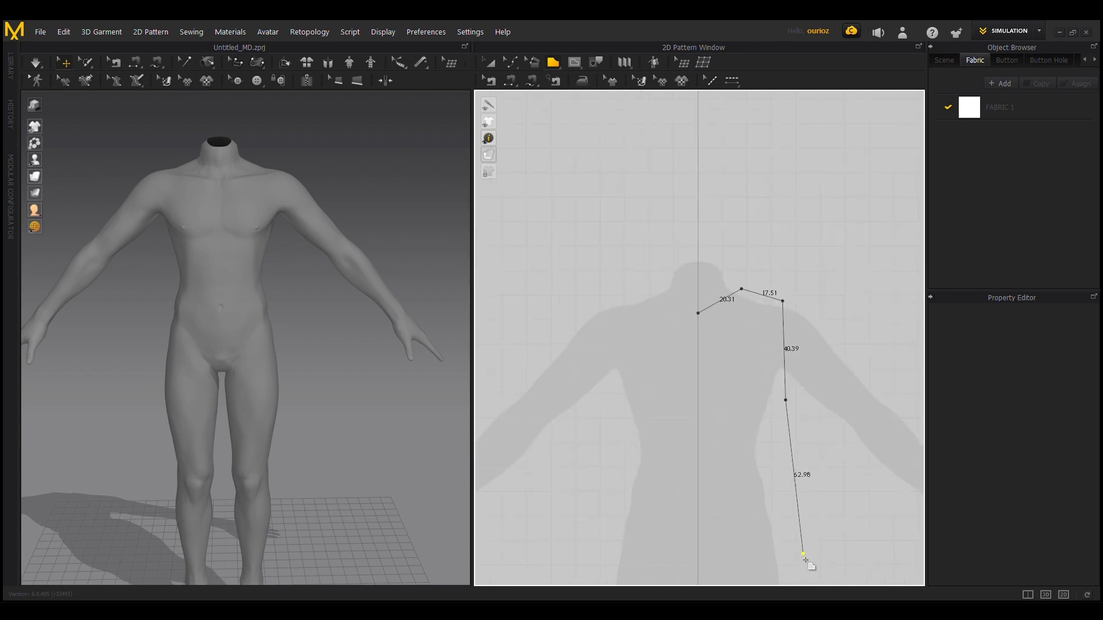
pyautogui.click(810, 573)
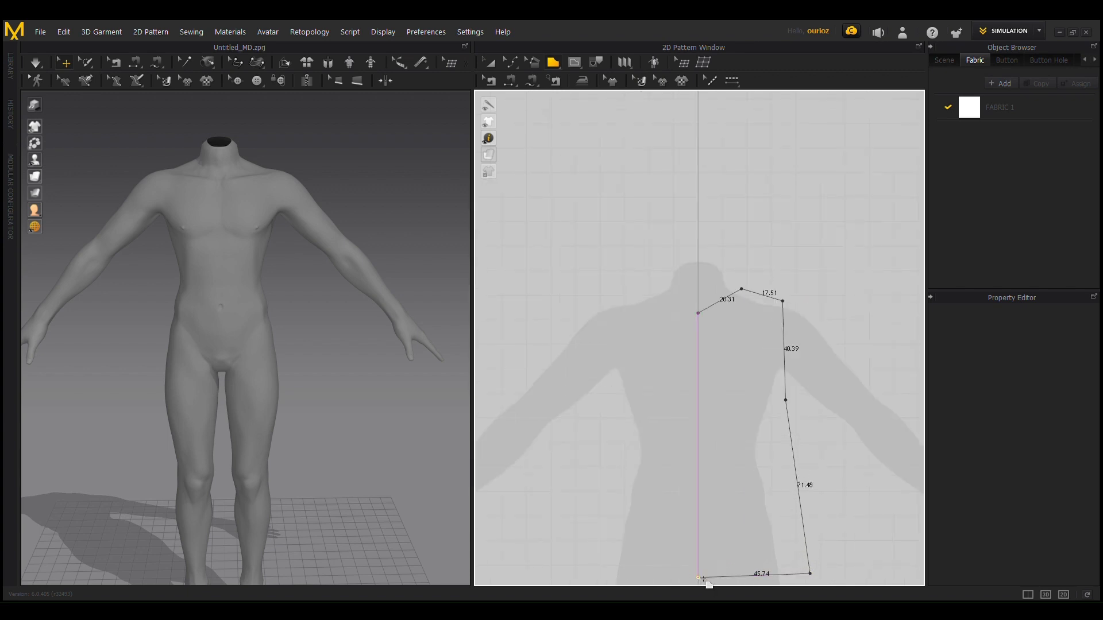
pyautogui.click(701, 577)
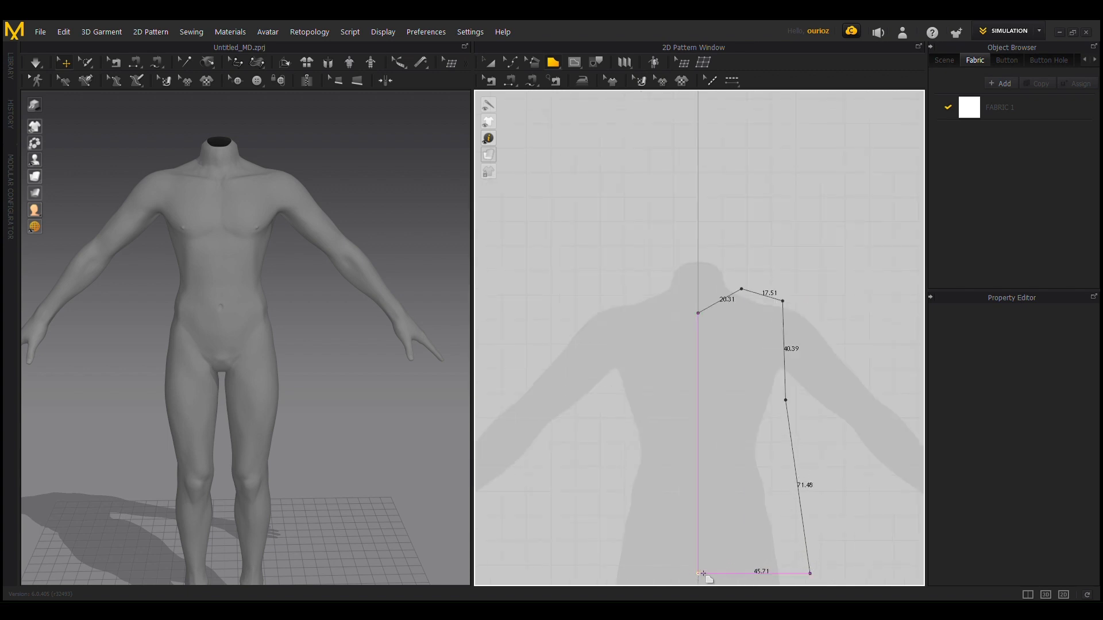
pyautogui.click(699, 314)
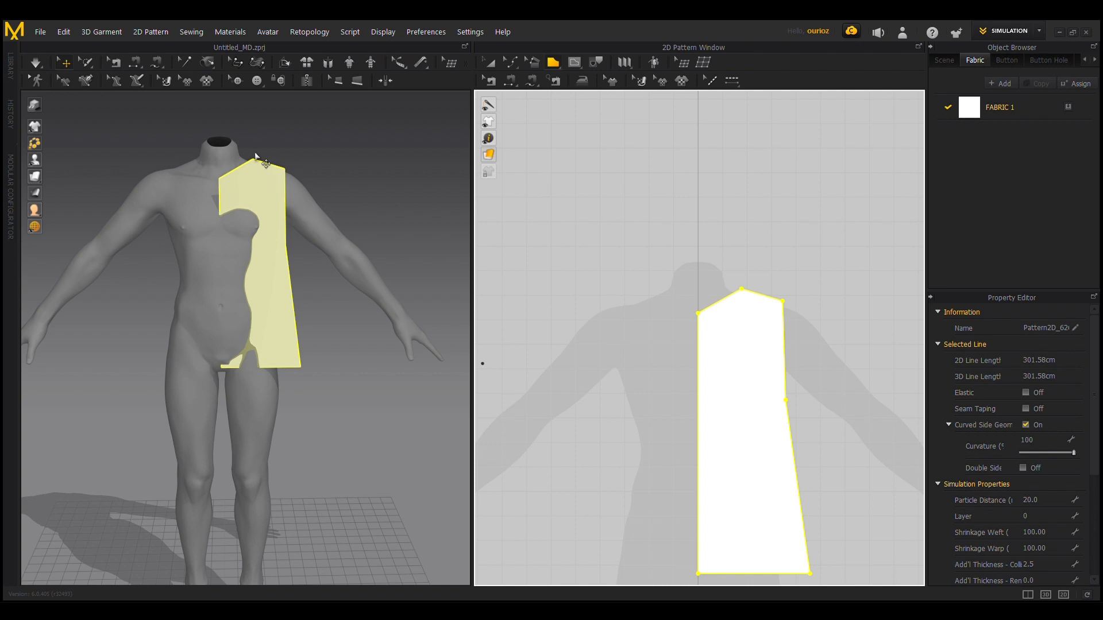
# Step: Raise the half-bodice's hem along its flared side, shortening the center edge to about 94.3 cm
pyautogui.scroll(1, 754, 402)
pyautogui.scroll(1, 755, 402)
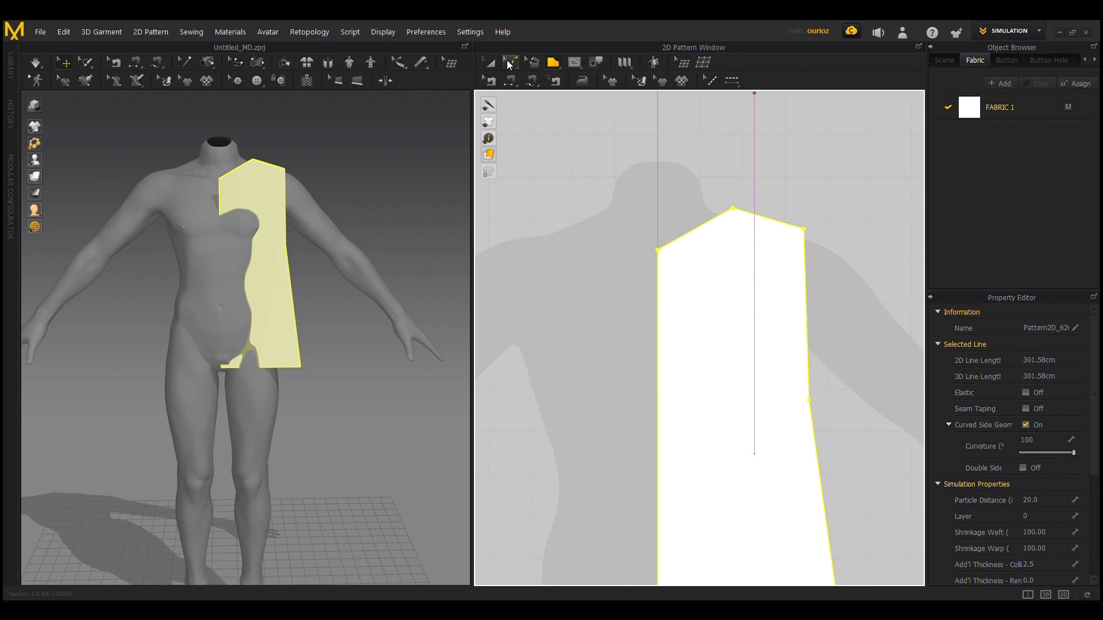
pyautogui.click(513, 63)
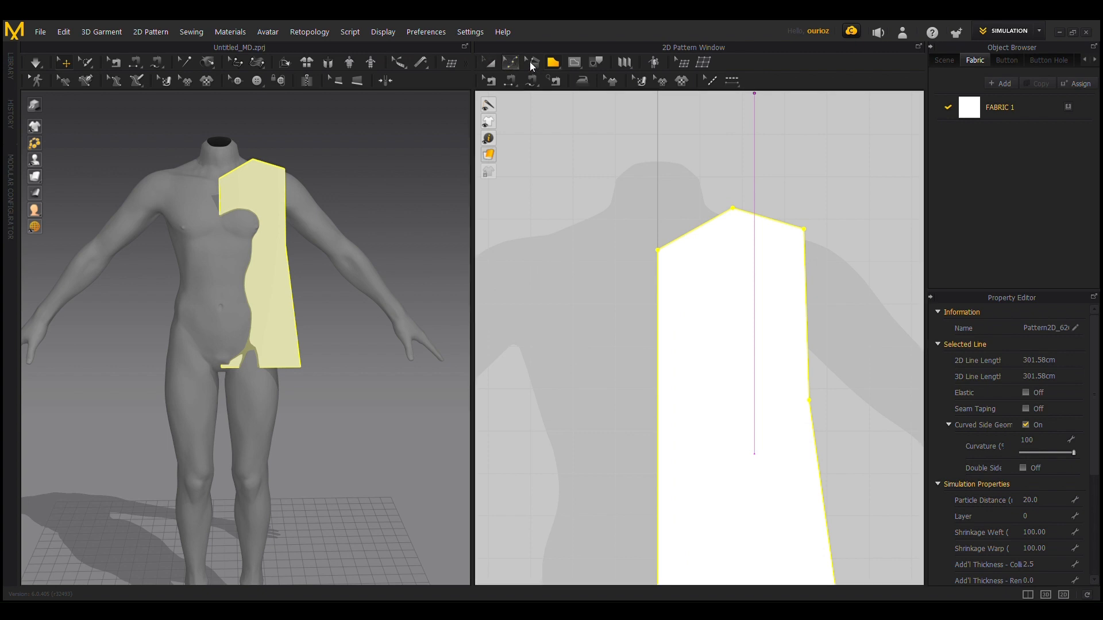
pyautogui.click(510, 62)
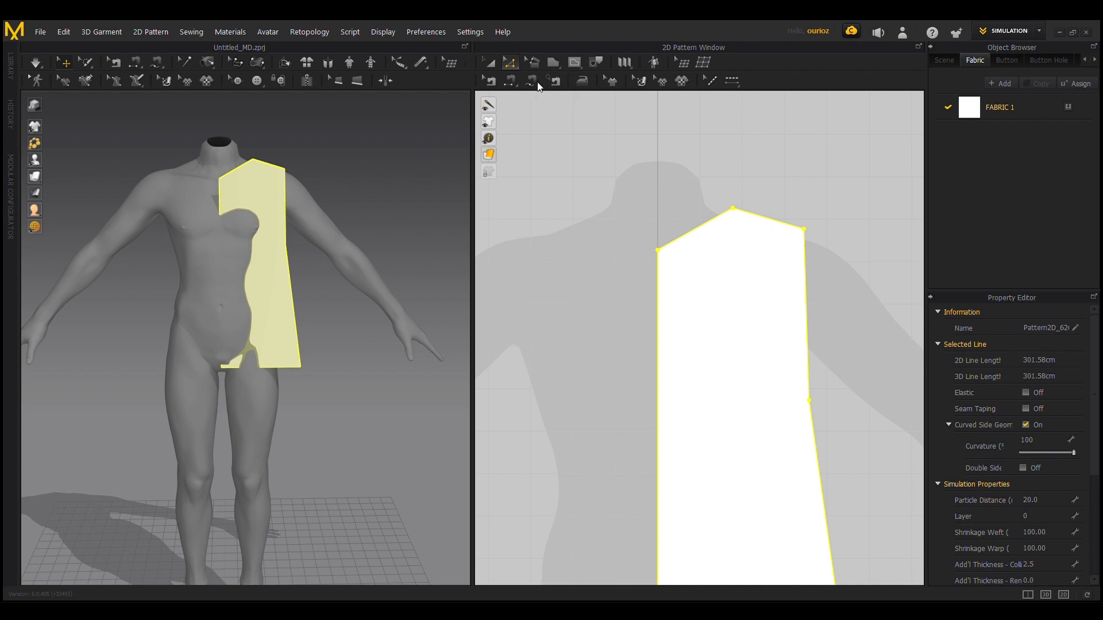
pyautogui.click(706, 175)
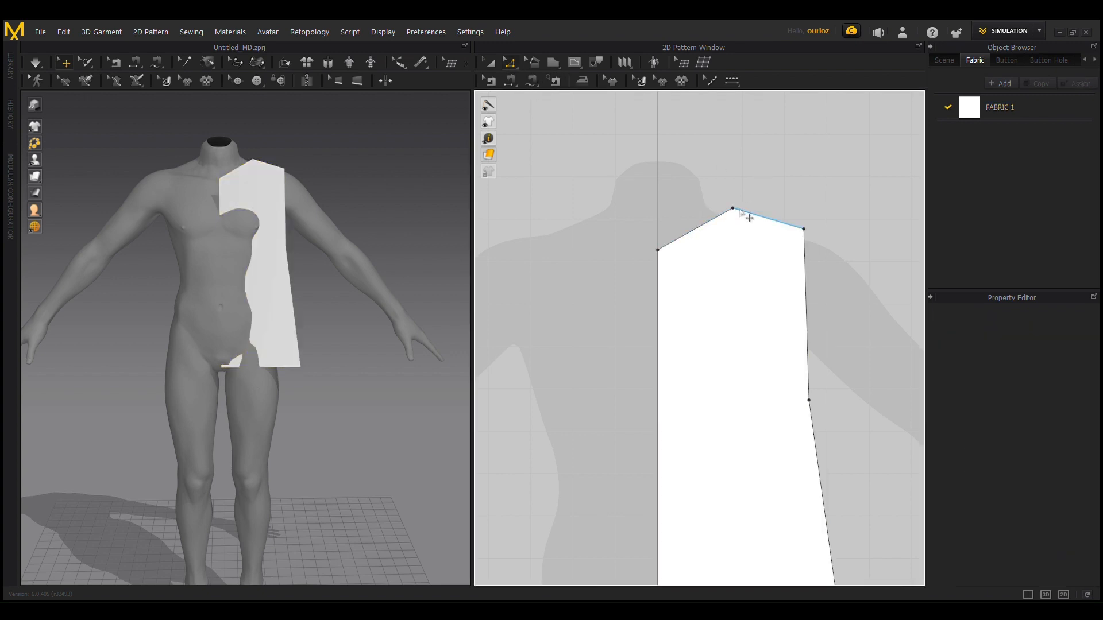
pyautogui.scroll(-2, 857, 283)
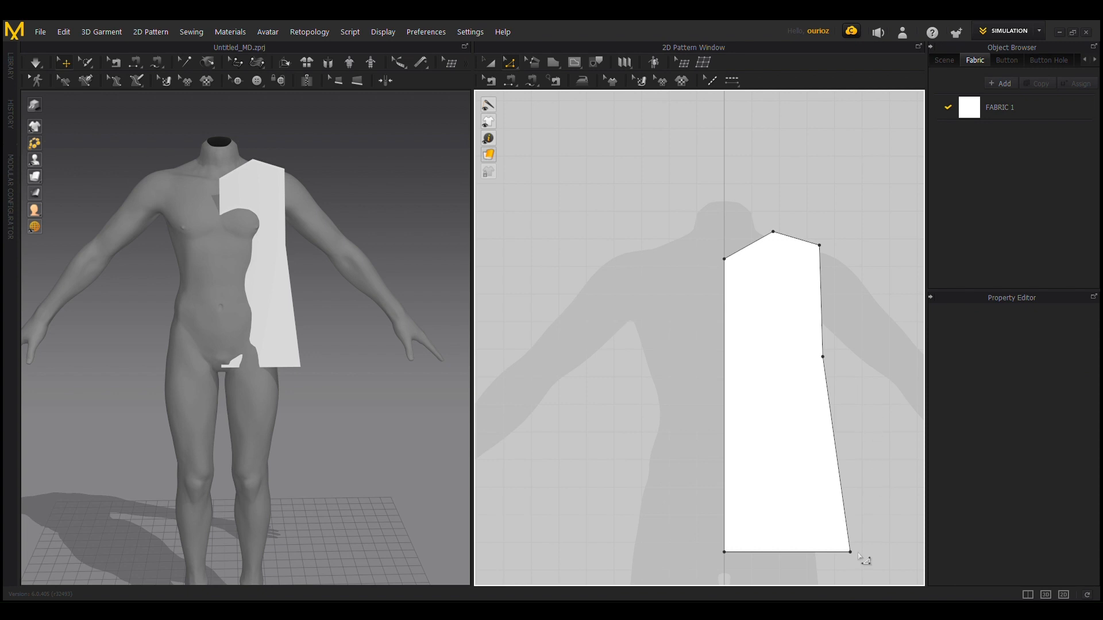
pyautogui.click(818, 553)
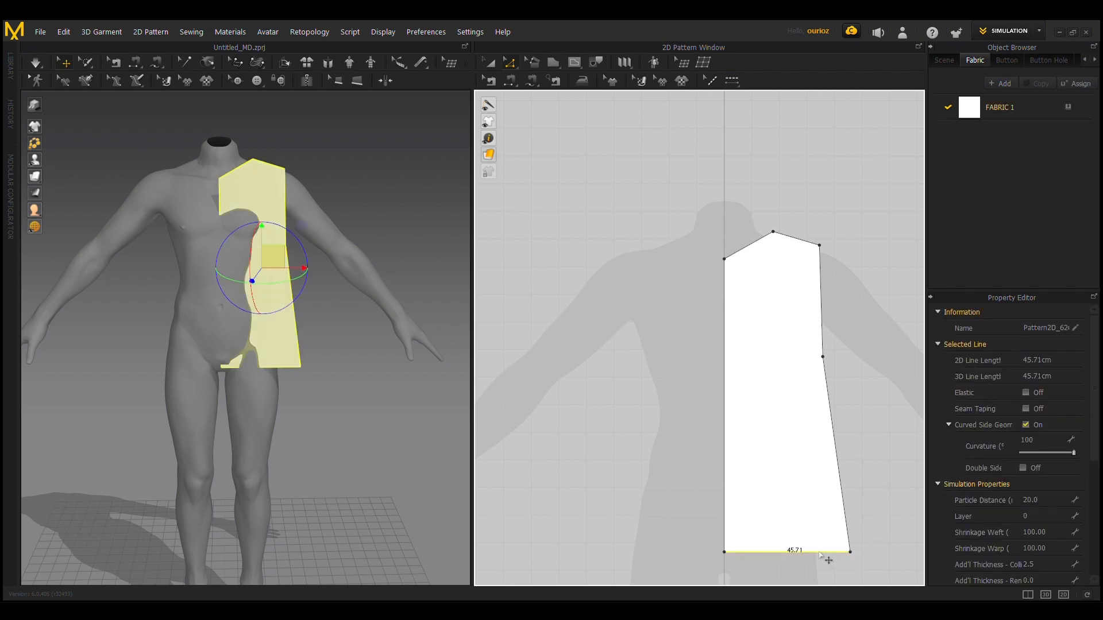
pyautogui.moveTo(820, 553); pyautogui.dragTo(840, 519)
pyautogui.click(851, 520)
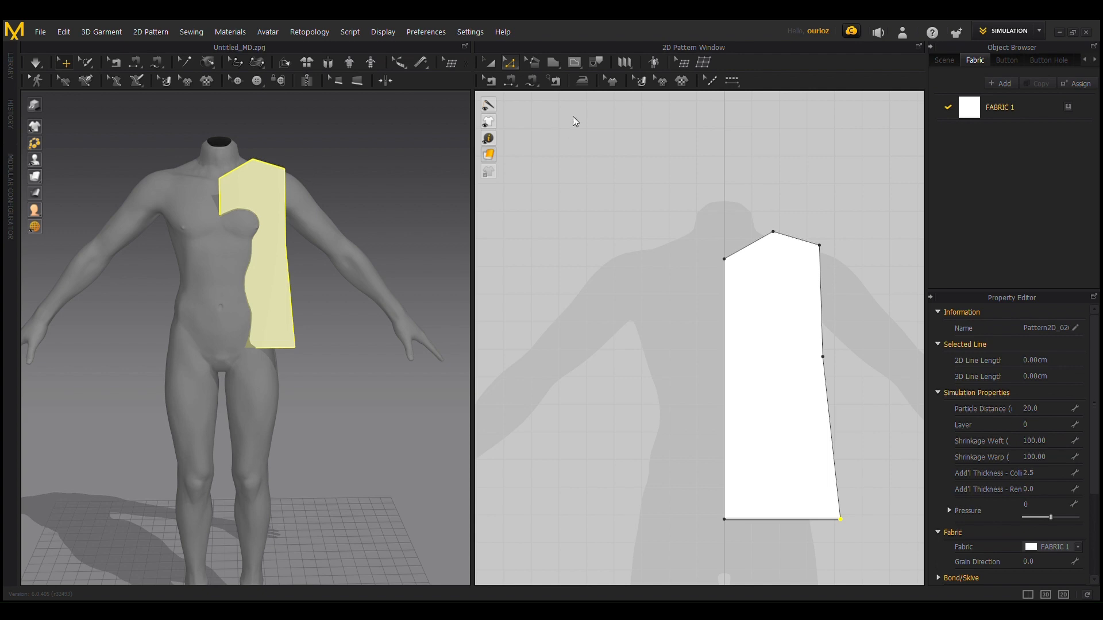
# Step: Curve the half-bodice's neckline inward to about 21.22 cm and its armhole inward to about 41.63 cm
pyautogui.press('v')
pyautogui.scroll(3, 800, 327)
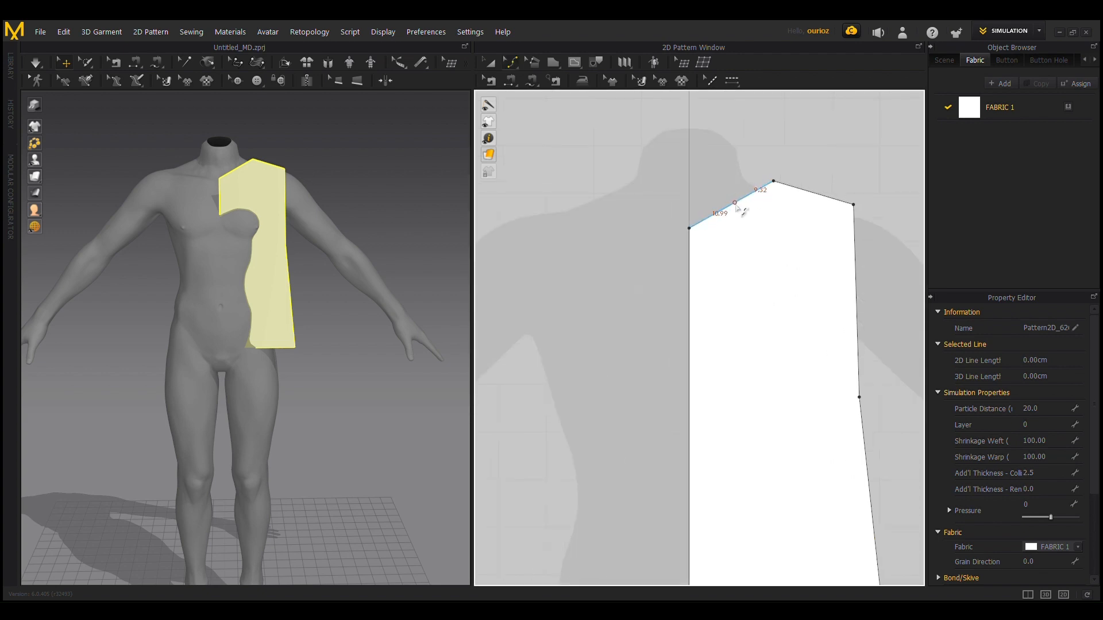
pyautogui.moveTo(734, 205); pyautogui.dragTo(742, 214)
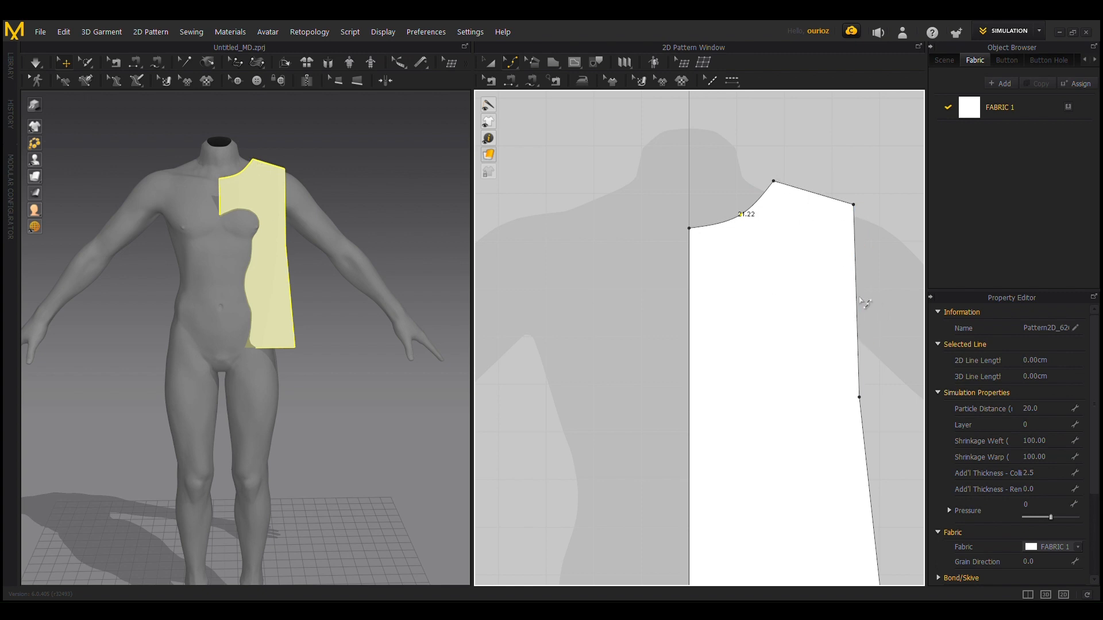
pyautogui.moveTo(857, 297); pyautogui.dragTo(837, 305)
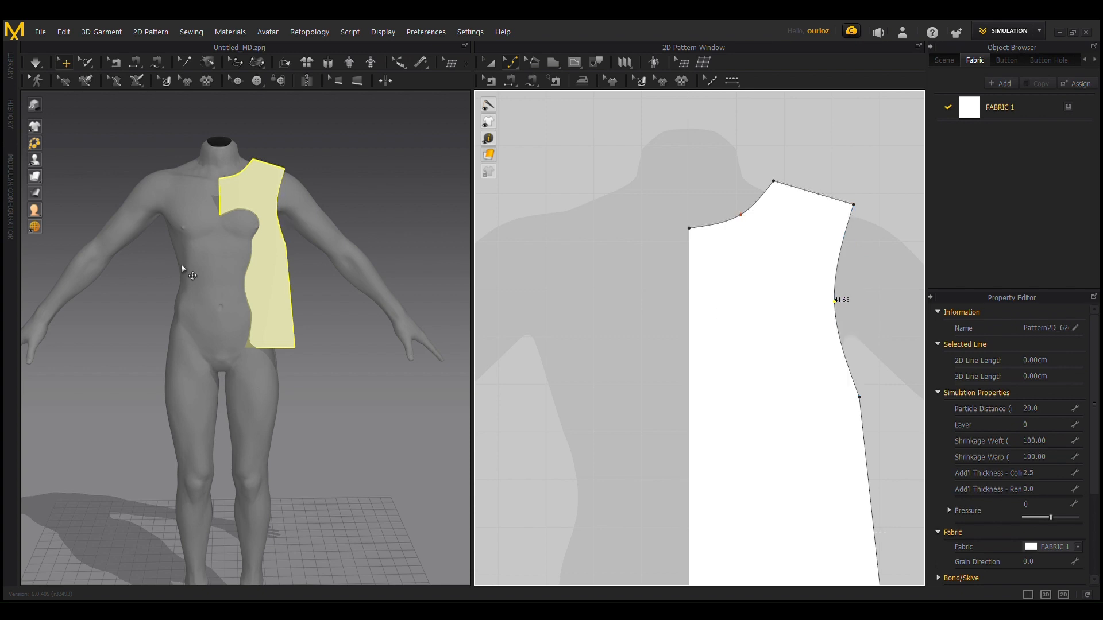
pyautogui.scroll(-3, 732, 248)
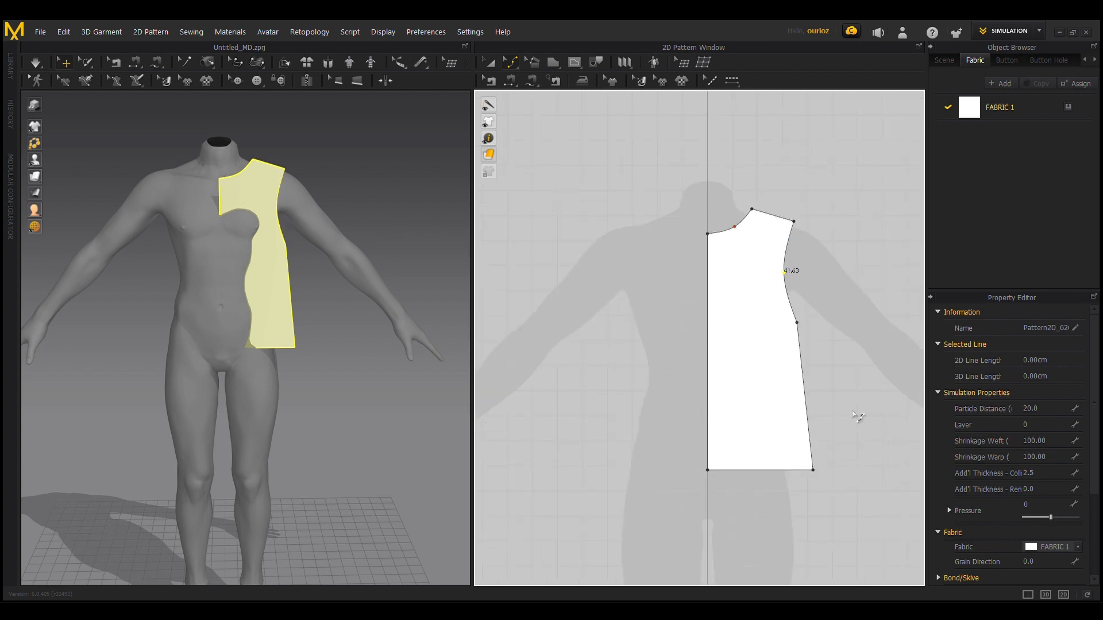
# Step: Copy the half-bodice and paste it as a symmetric mirrored piece beside the center line, leaving a narrow gap
pyautogui.click(485, 65)
pyautogui.click(754, 309)
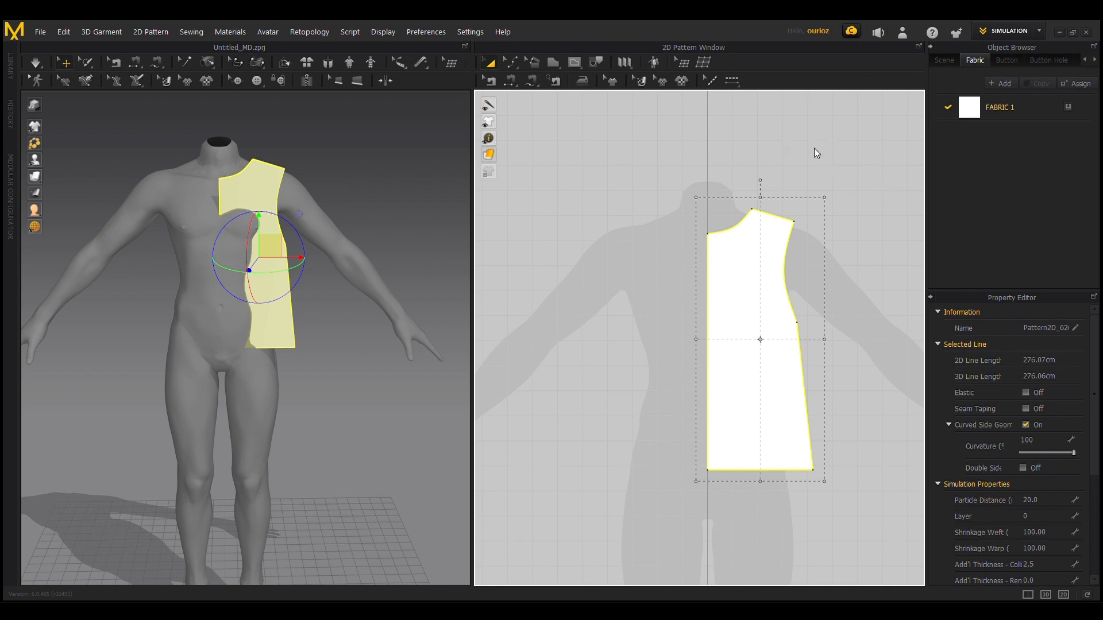
pyautogui.hotkey('ctrl', 'c')
pyautogui.hotkey('ctrl', 'r')
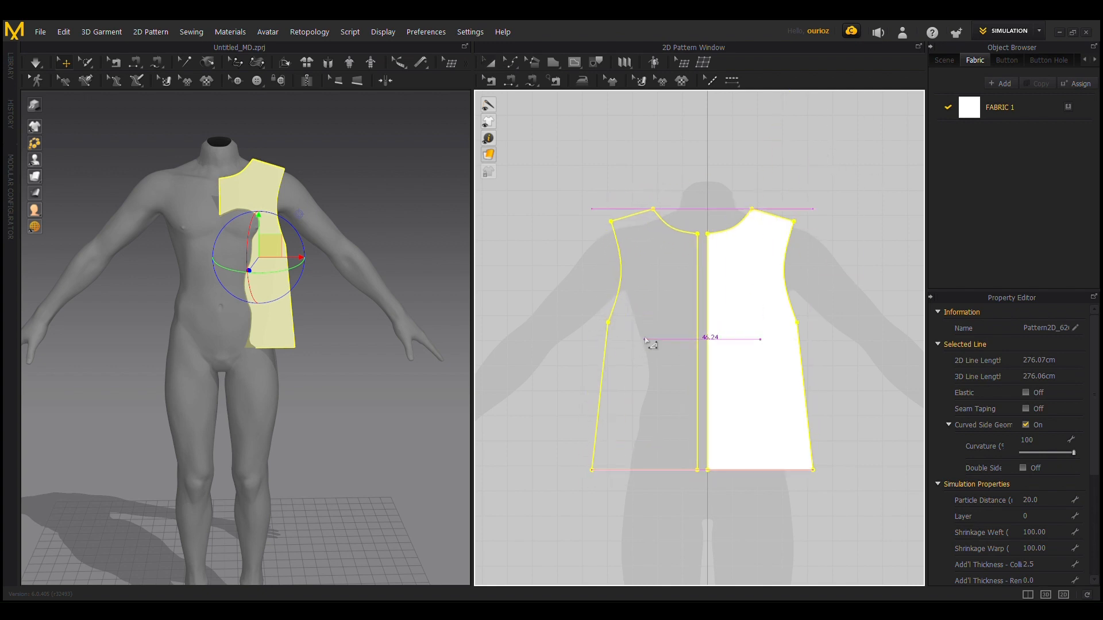
pyautogui.click(650, 344)
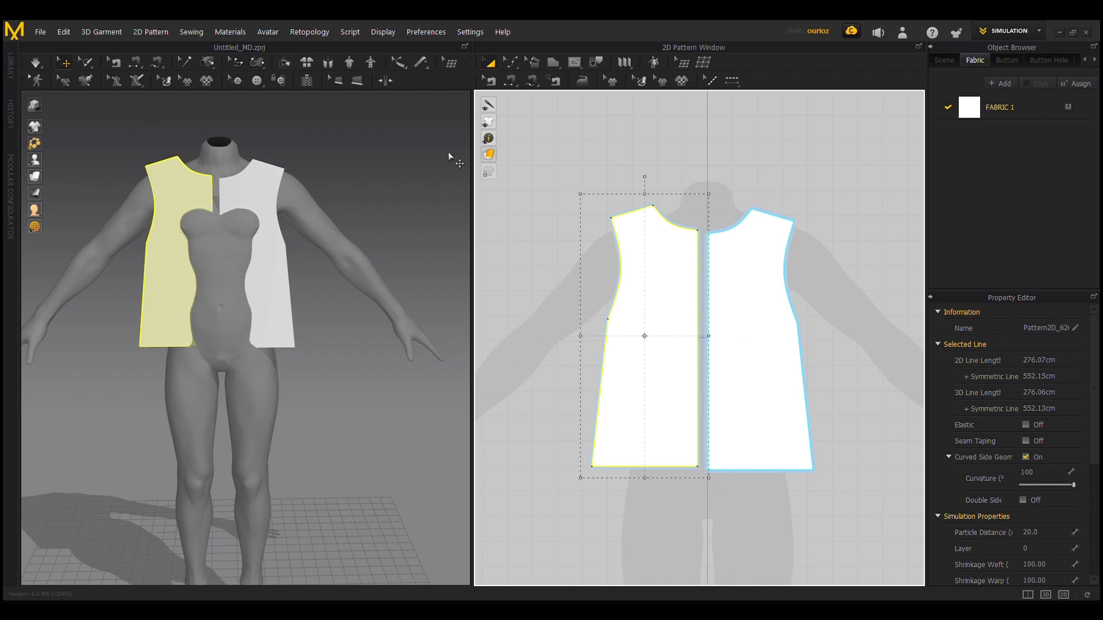
# Step: Select both front halves and place a copy of the pair straight above them in the 2D Pattern Window as back pieces
pyautogui.scroll(-2, 658, 365)
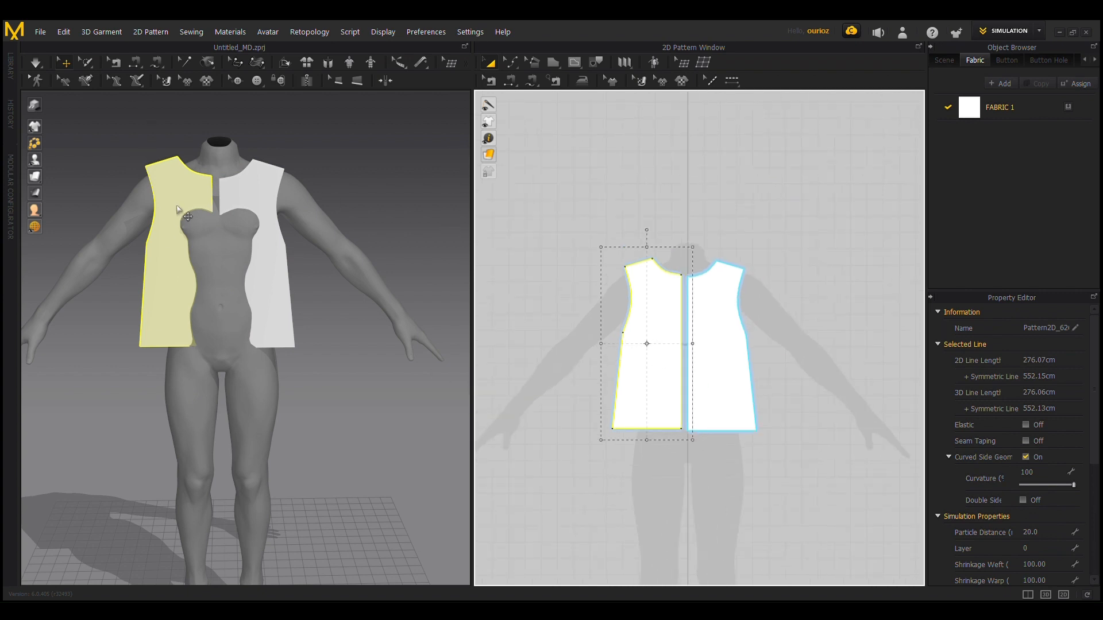
pyautogui.click(741, 356)
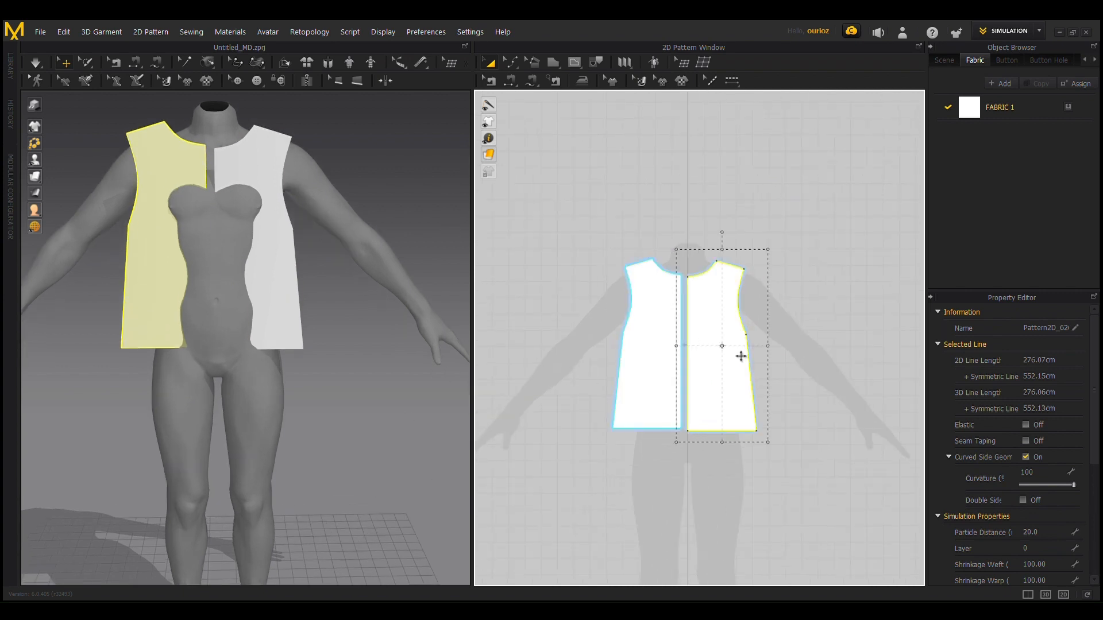
pyautogui.keyDown('shift'); pyautogui.click(660, 357); pyautogui.keyUp('shift')
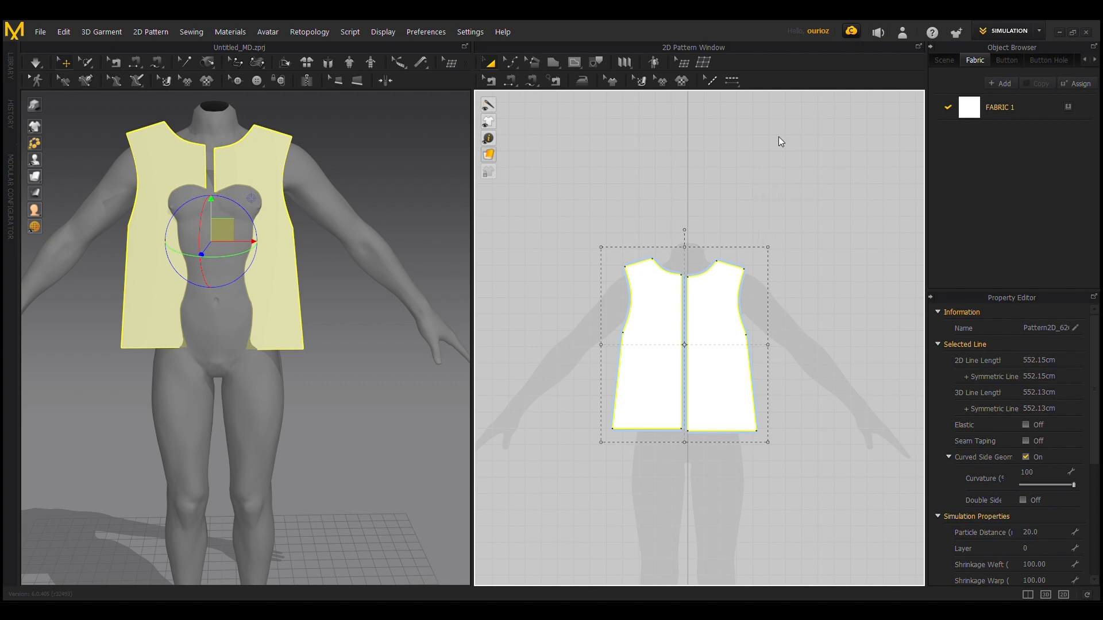
pyautogui.moveTo(695, 353); pyautogui.dragTo(692, 148)
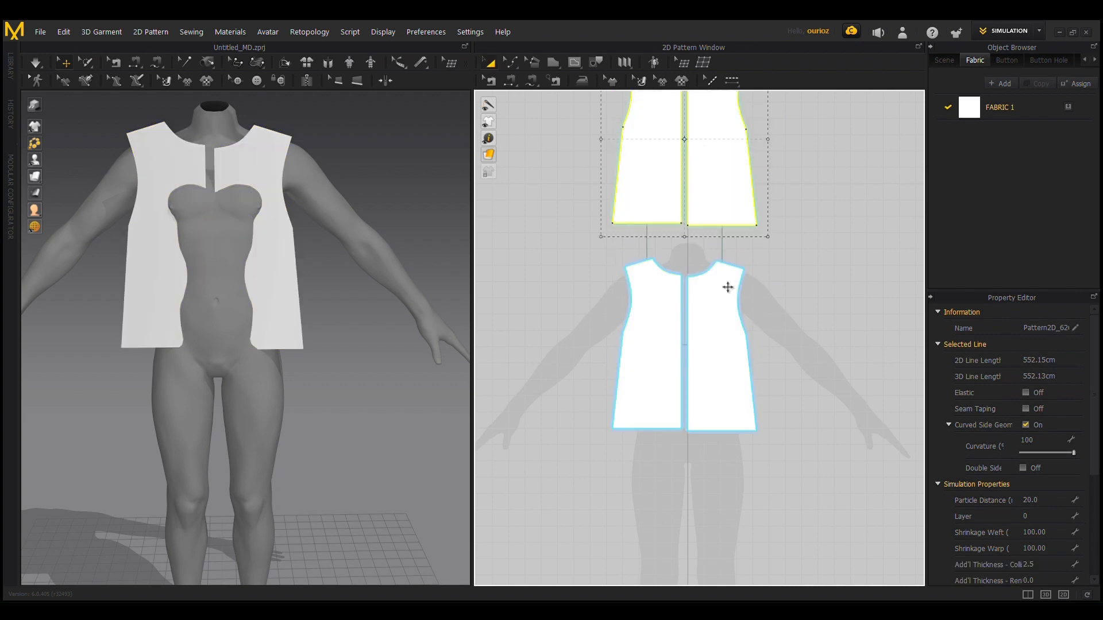
pyautogui.scroll(-3, 290, 216)
# Step: Flip the copied pair of back pieces horizontally in place
pyautogui.moveTo(86, 207); pyautogui.dragTo(351, 228, button='right')
pyautogui.scroll(5, 332, 322)
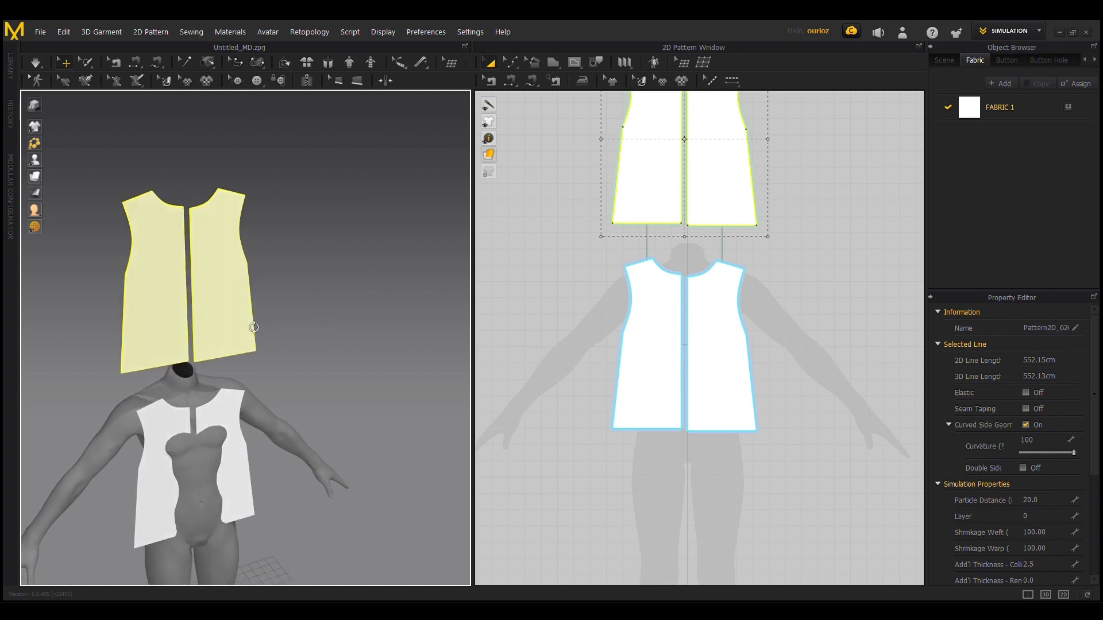
pyautogui.click(227, 275)
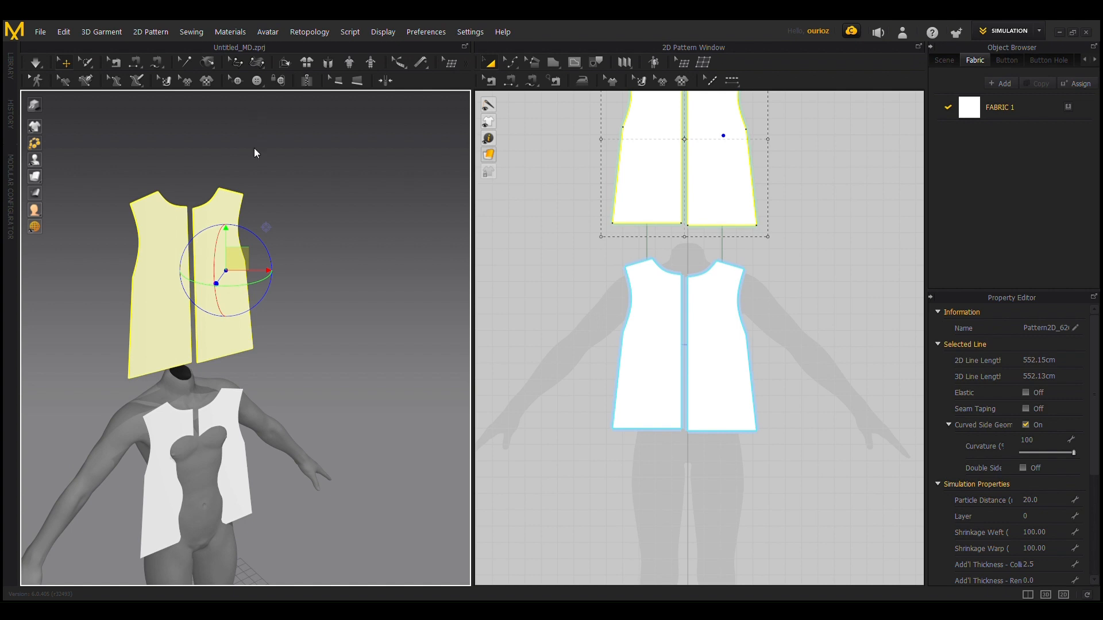
pyautogui.hotkey('ctrl', 'g')
pyautogui.click(223, 289)
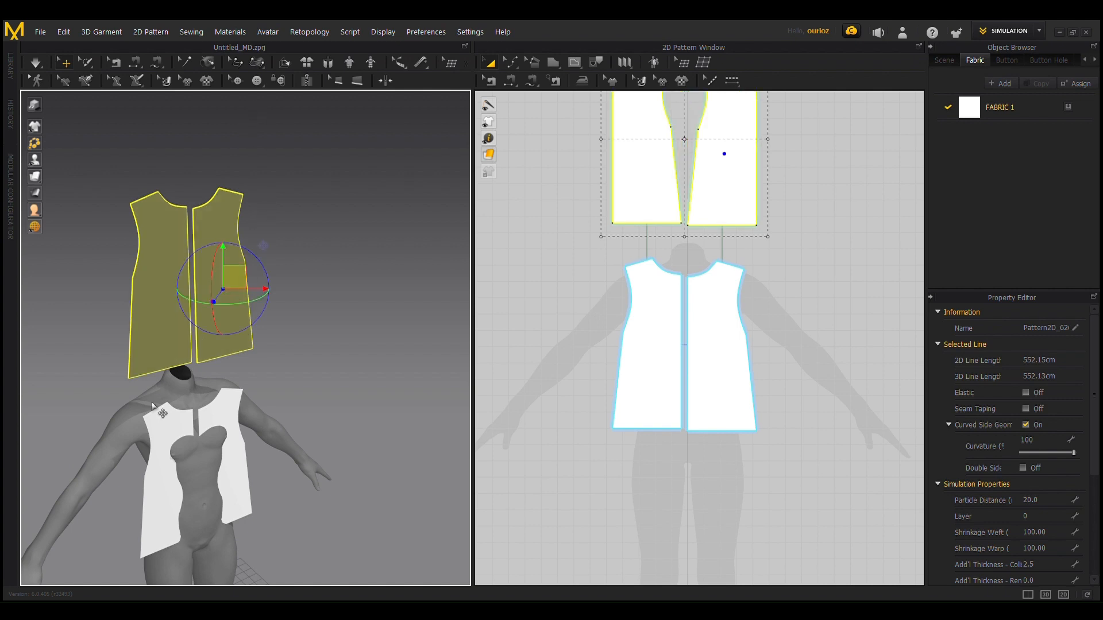
# Step: Move the back pieces down in the 3D view and position them close behind the avatar's torso, aligned with the front pieces
pyautogui.moveTo(155, 408); pyautogui.dragTo(224, 409, button='right')
pyautogui.moveTo(262, 288); pyautogui.dragTo(177, 318)
pyautogui.moveTo(135, 253); pyautogui.dragTo(148, 429)
pyautogui.moveTo(148, 436); pyautogui.dragTo(136, 457, button='right')
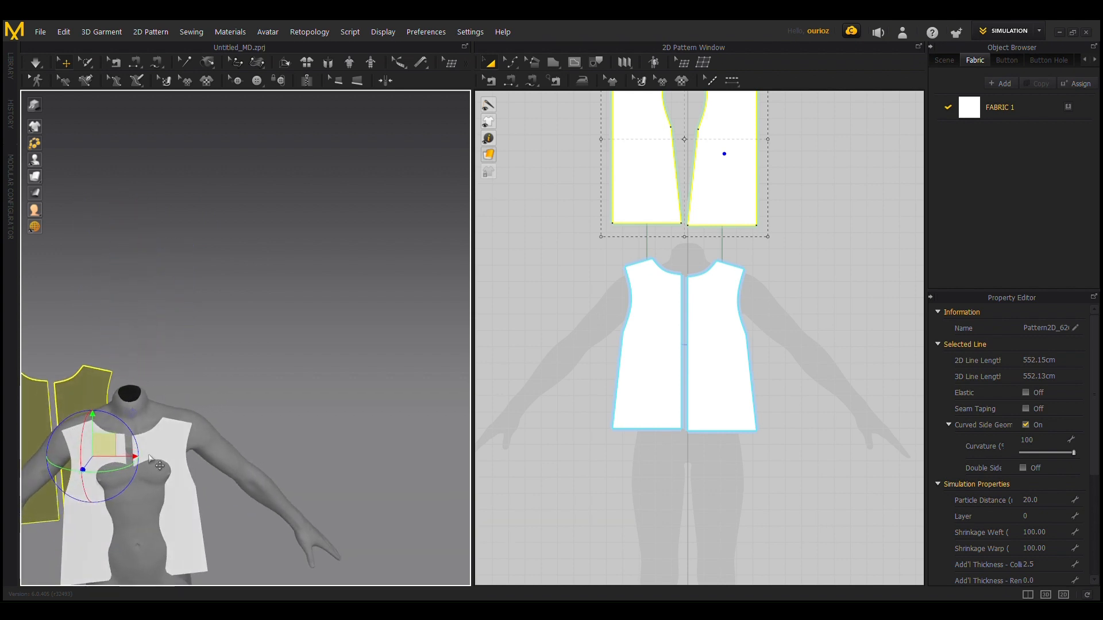
pyautogui.moveTo(142, 458); pyautogui.dragTo(221, 458)
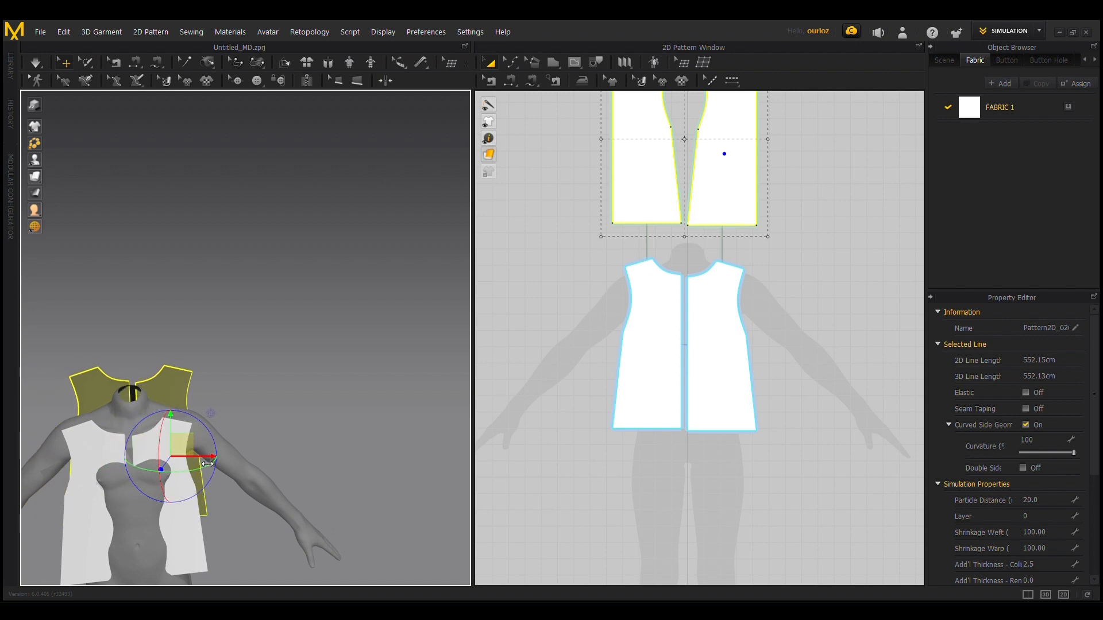
pyautogui.moveTo(174, 429); pyautogui.dragTo(239, 478, button='right')
pyautogui.moveTo(221, 476); pyautogui.dragTo(196, 476)
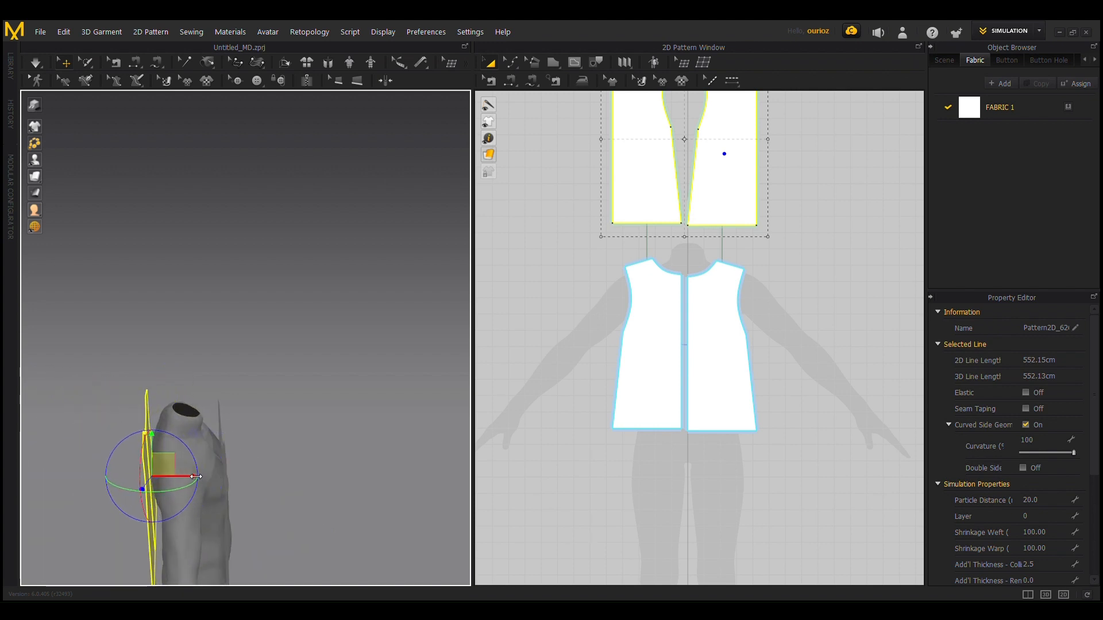
# Step: Sew the center edges of the two front pieces together with Segment Sewing
pyautogui.moveTo(341, 516); pyautogui.dragTo(324, 396, button='right')
pyautogui.scroll(3, 294, 368)
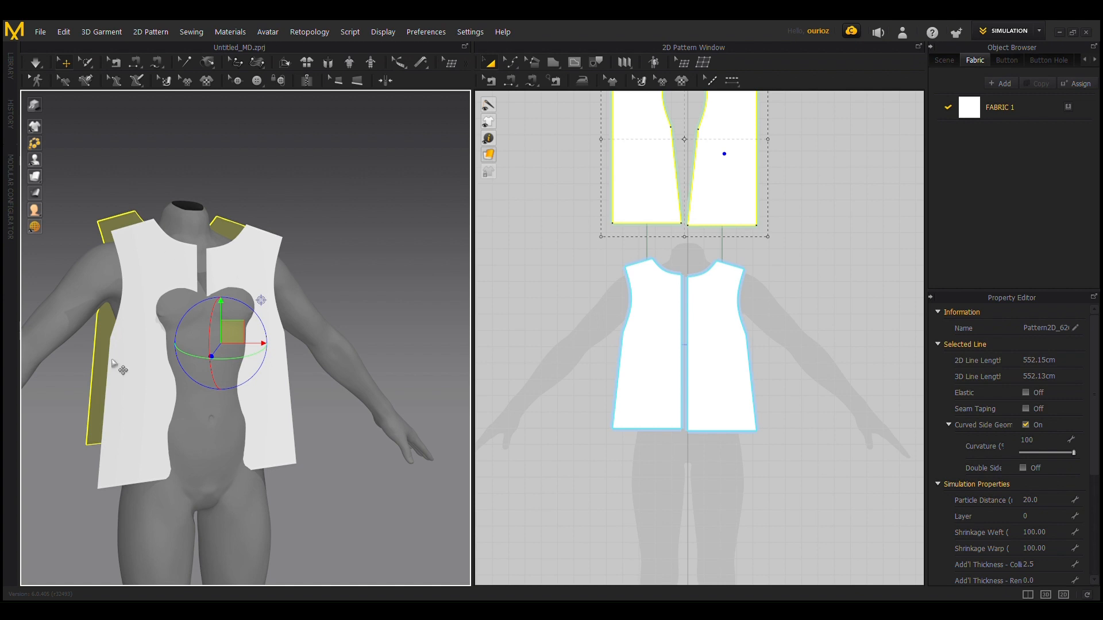
pyautogui.click(510, 80)
pyautogui.scroll(9, 802, 329)
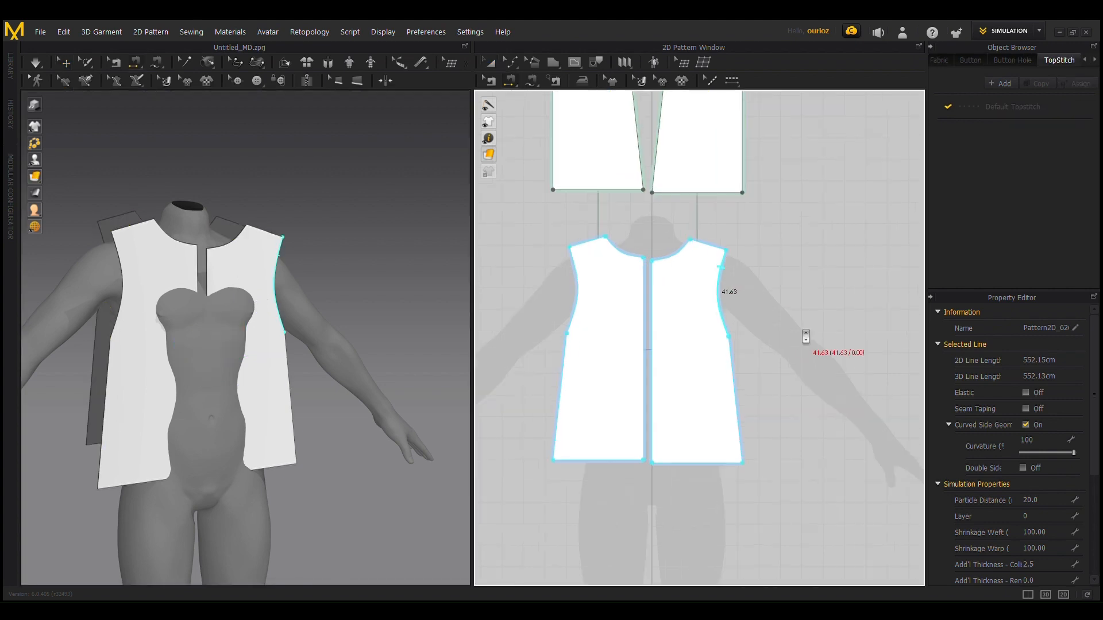
pyautogui.scroll(-3, 798, 328)
pyautogui.moveTo(560, 326); pyautogui.dragTo(640, 326, button='middle')
pyautogui.scroll(3, 640, 326)
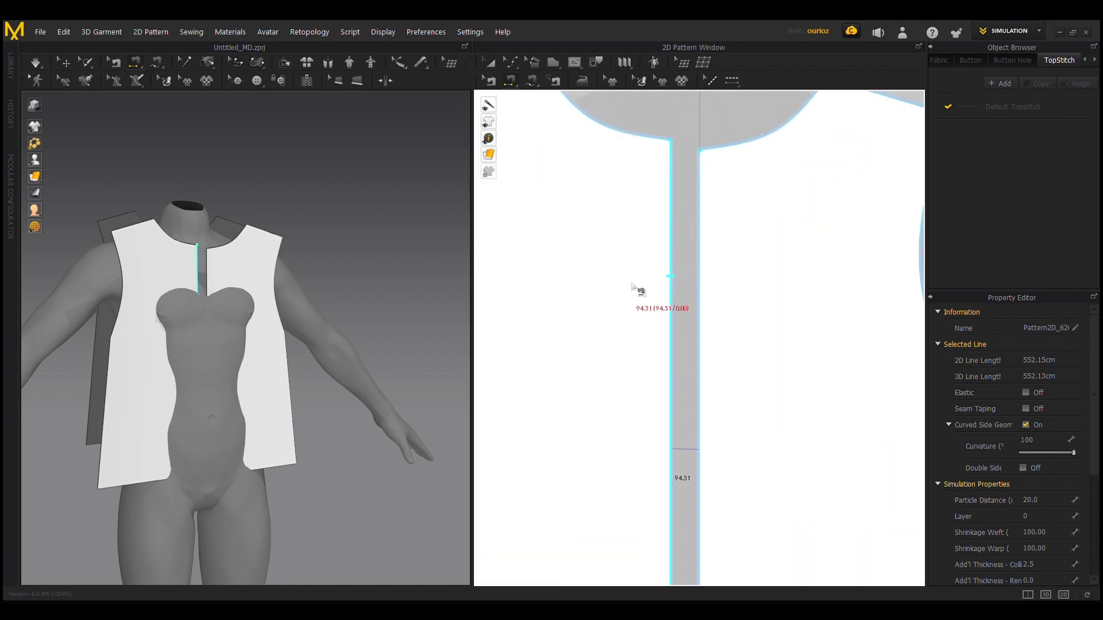
pyautogui.scroll(-3, 669, 414)
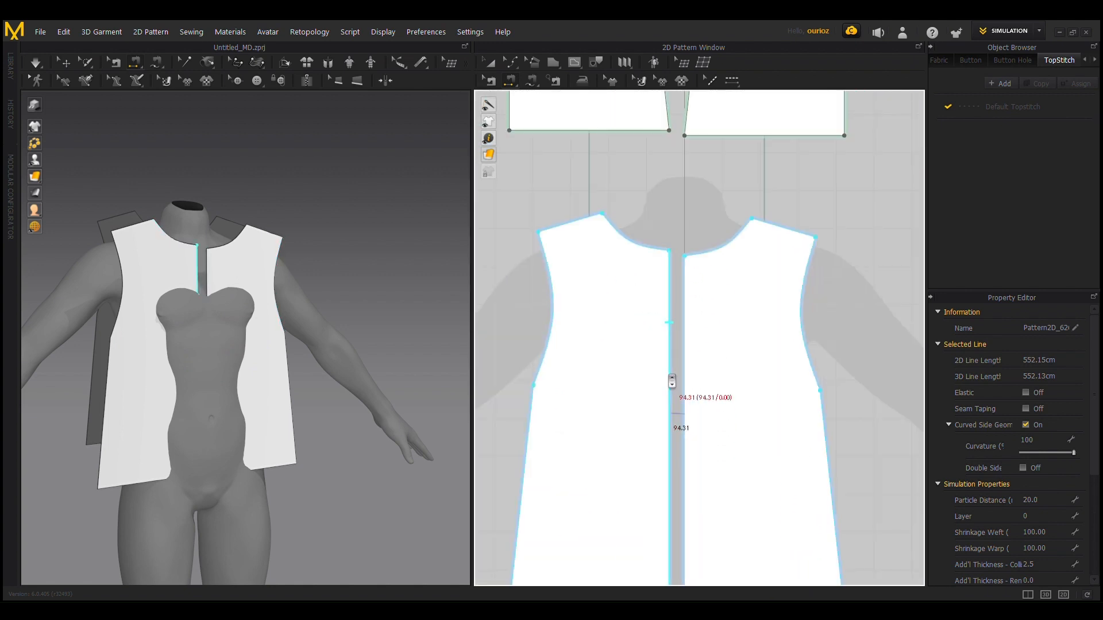
pyautogui.scroll(-2, 729, 373)
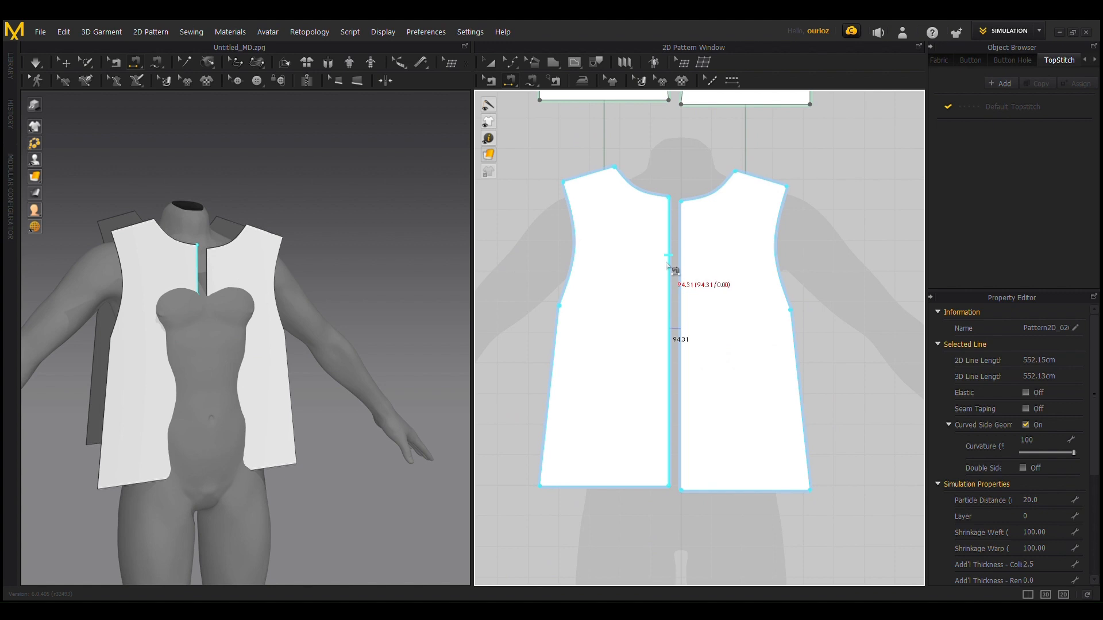
pyautogui.click(667, 263)
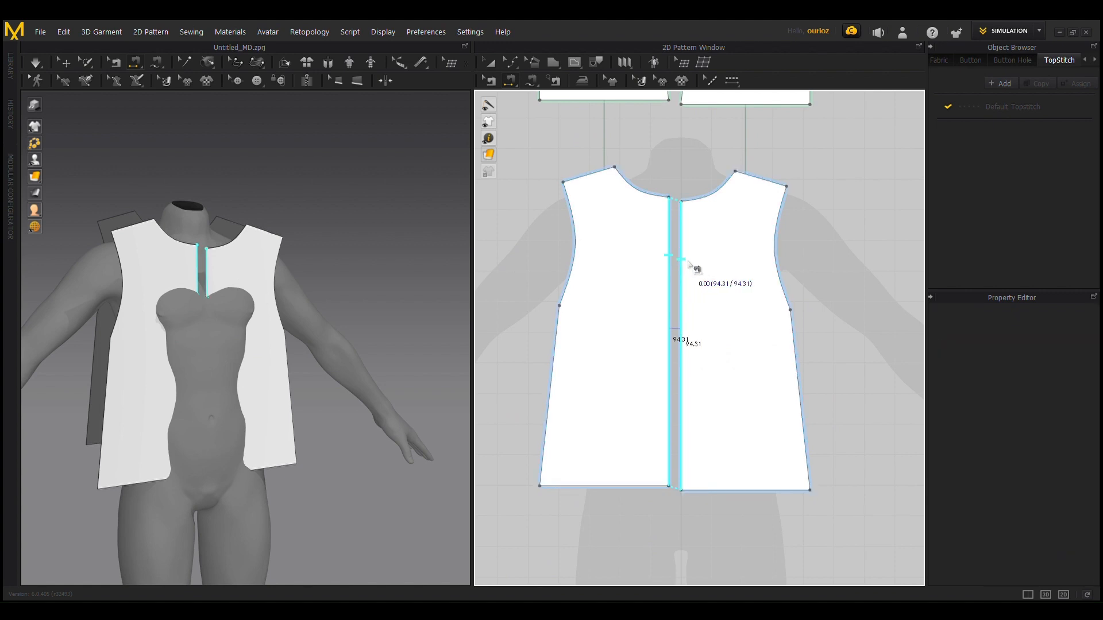
pyautogui.click(687, 261)
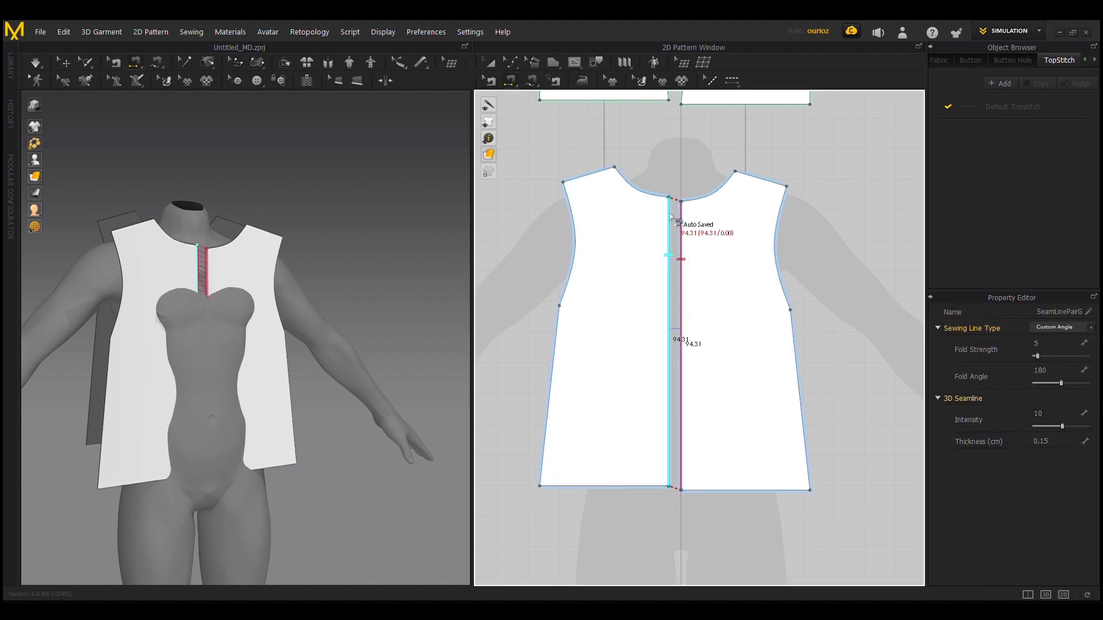
# Step: Delete the center seam between the two front pieces
pyautogui.scroll(1, 661, 291)
pyautogui.scroll(4, 149, 281)
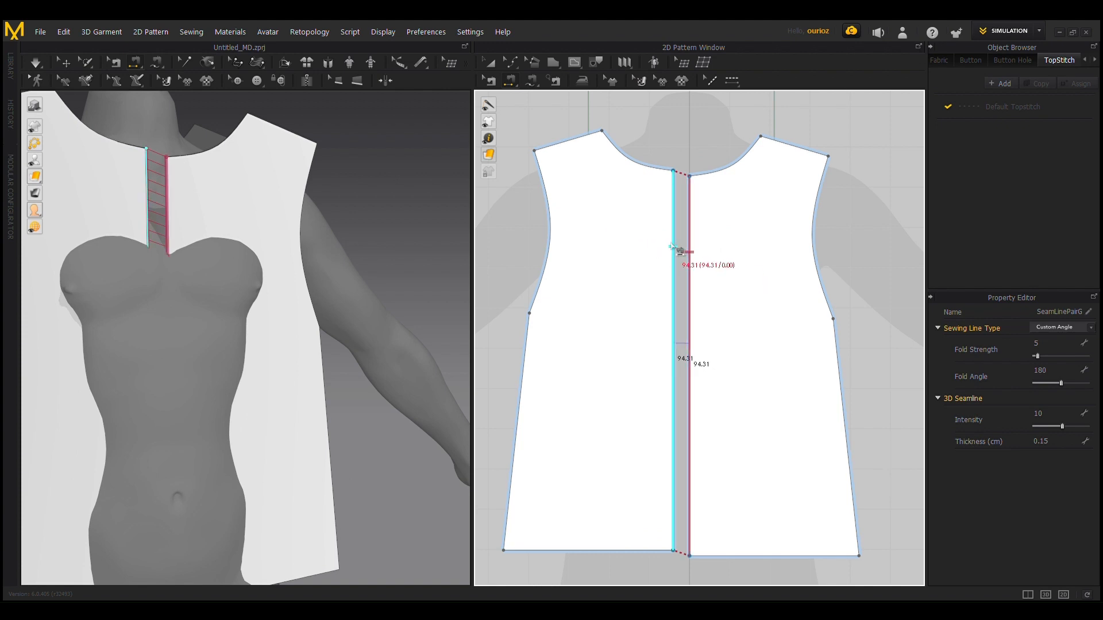
pyautogui.scroll(5, 672, 246)
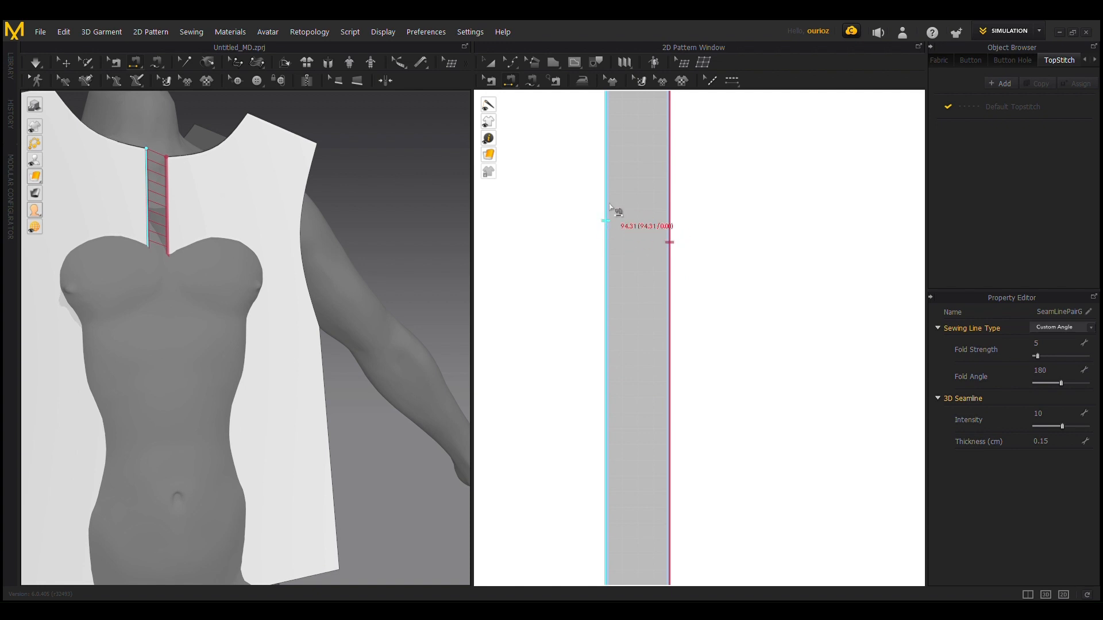
pyautogui.scroll(-2, 611, 230)
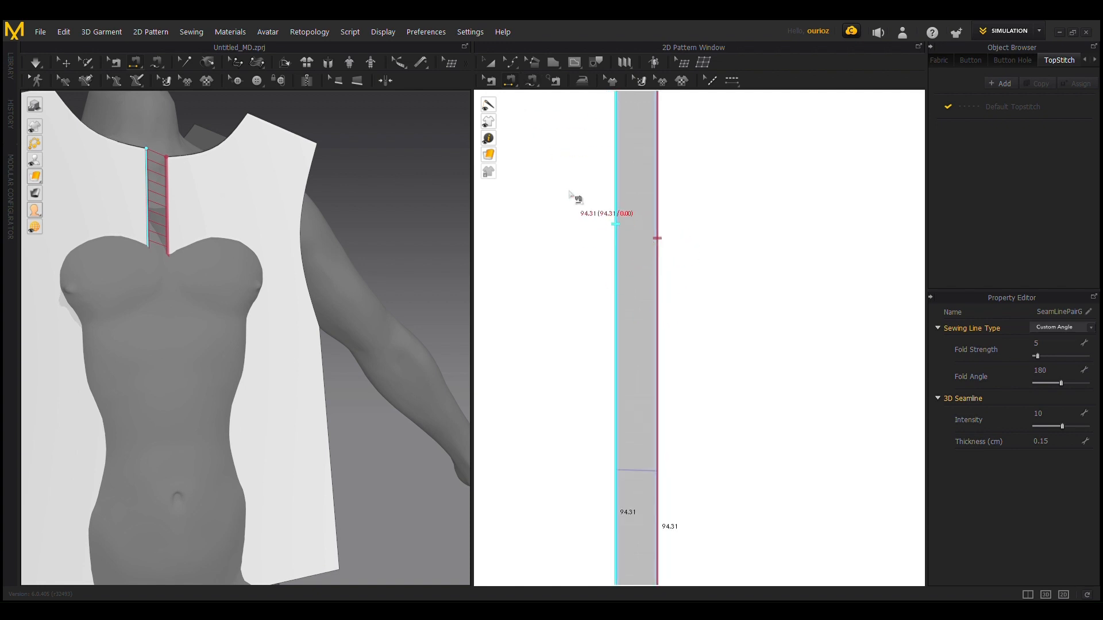
pyautogui.press('Delete')
pyautogui.scroll(-5, 734, 246)
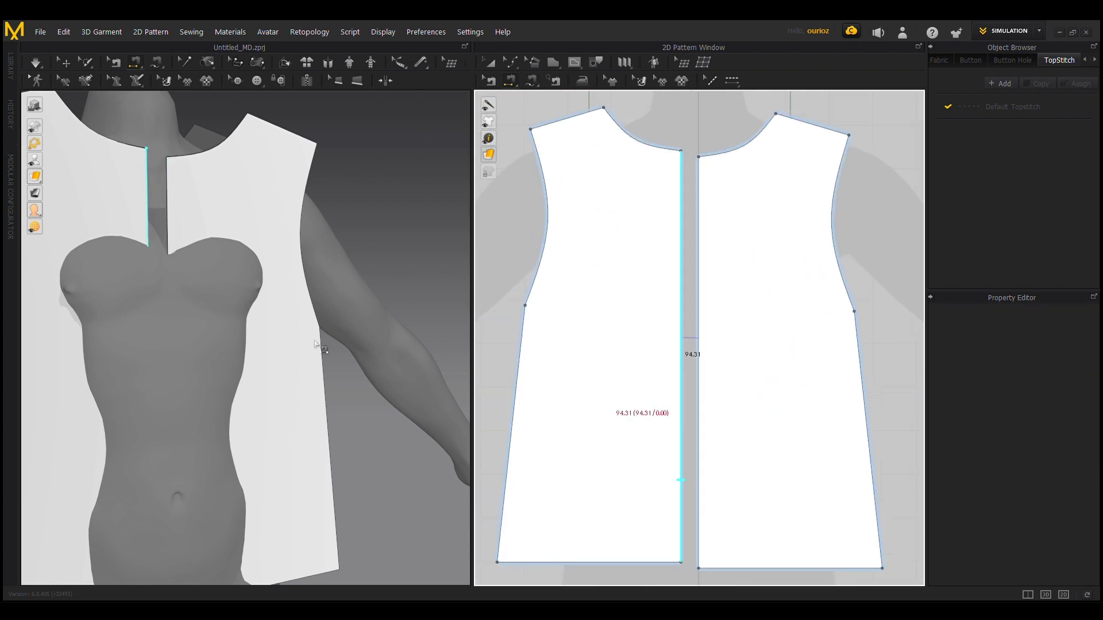
# Step: Try to sew the two front center edges in opposite directions with Segment Sewing, and delete the crossed seam
pyautogui.moveTo(765, 338); pyautogui.dragTo(752, 309, button='middle')
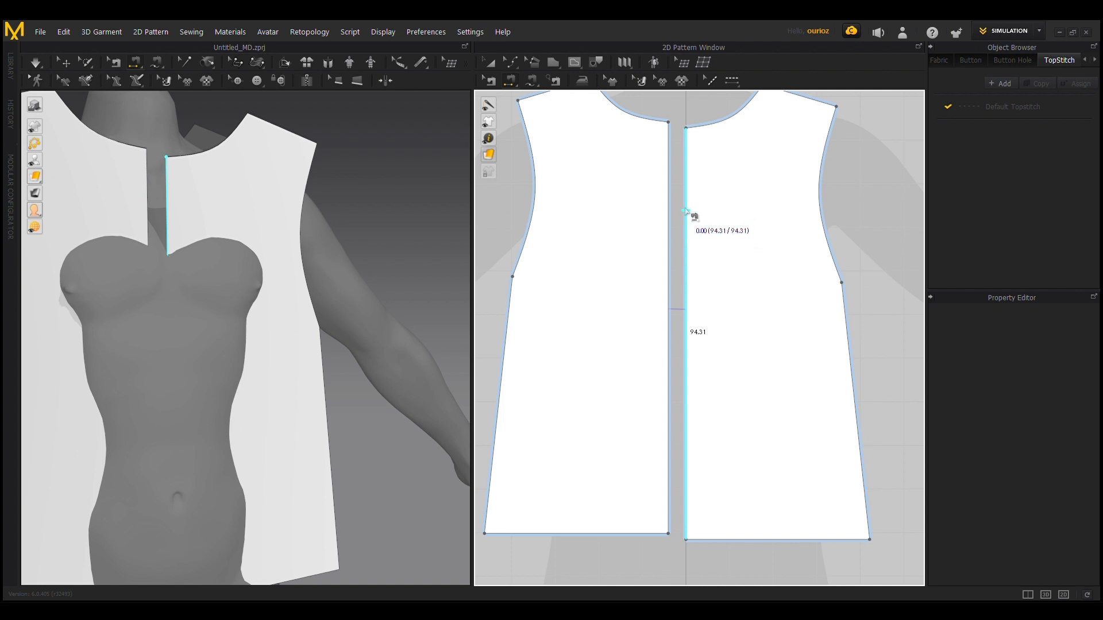
pyautogui.click(688, 211)
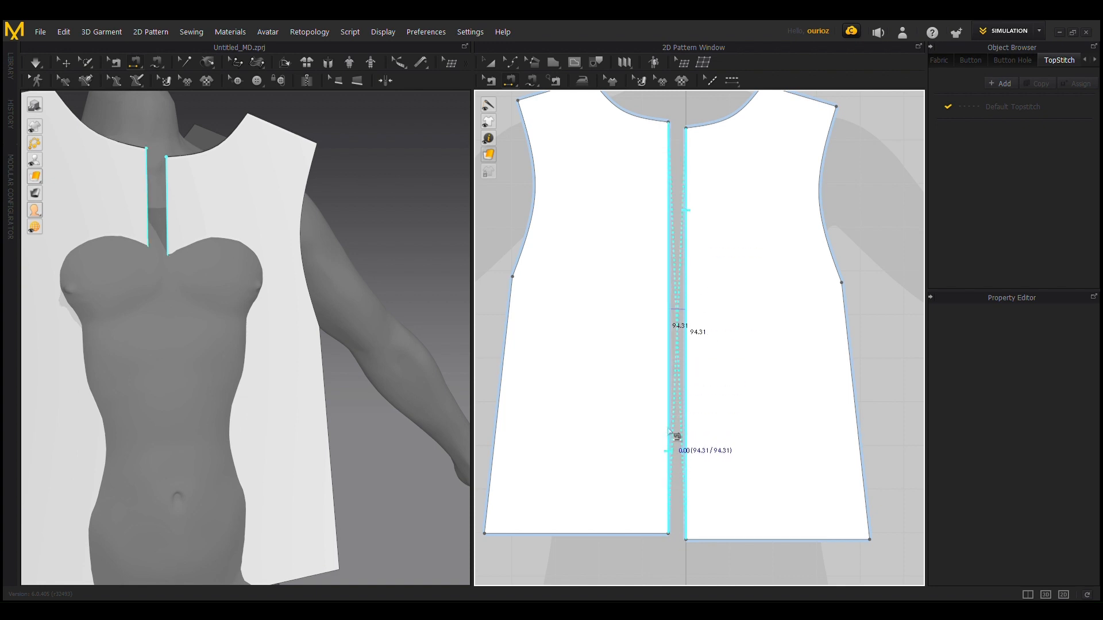
pyautogui.click(670, 455)
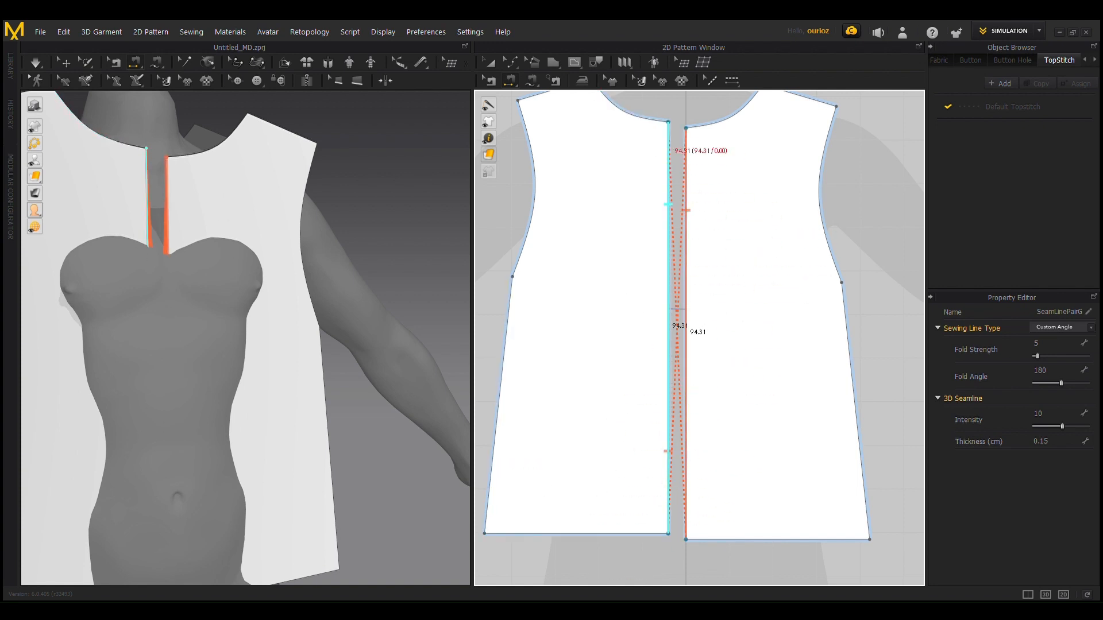
pyautogui.scroll(-2, 214, 464)
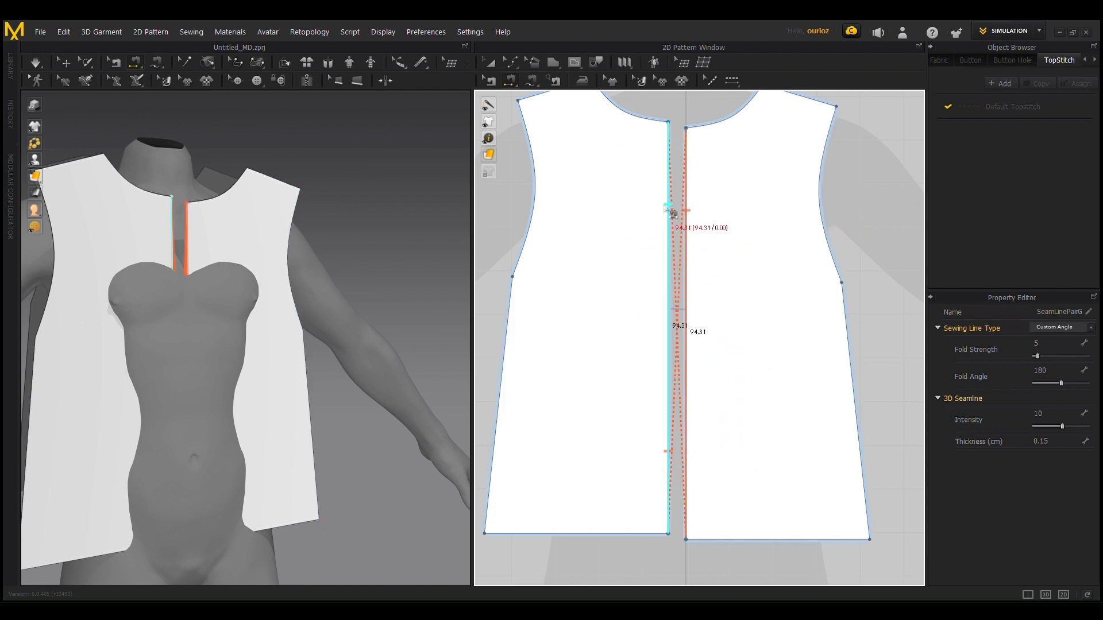
pyautogui.press('Delete')
# Step: Sew the center edges of the two front pieces together in matching directions, from the same end
pyautogui.click(666, 221)
pyautogui.click(685, 224)
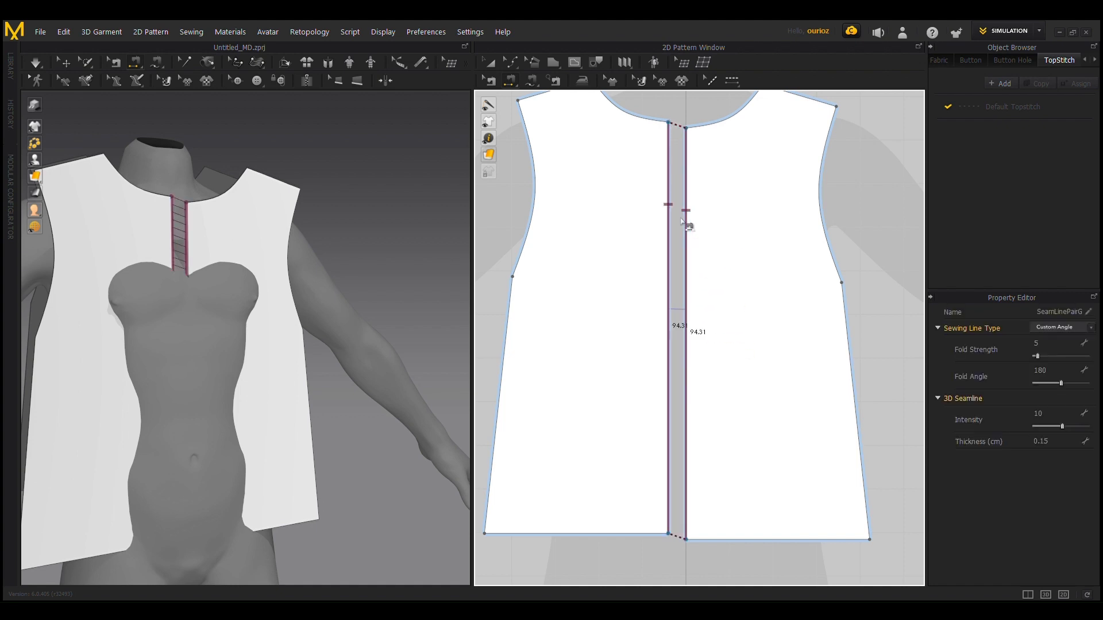
pyautogui.scroll(-2, 242, 364)
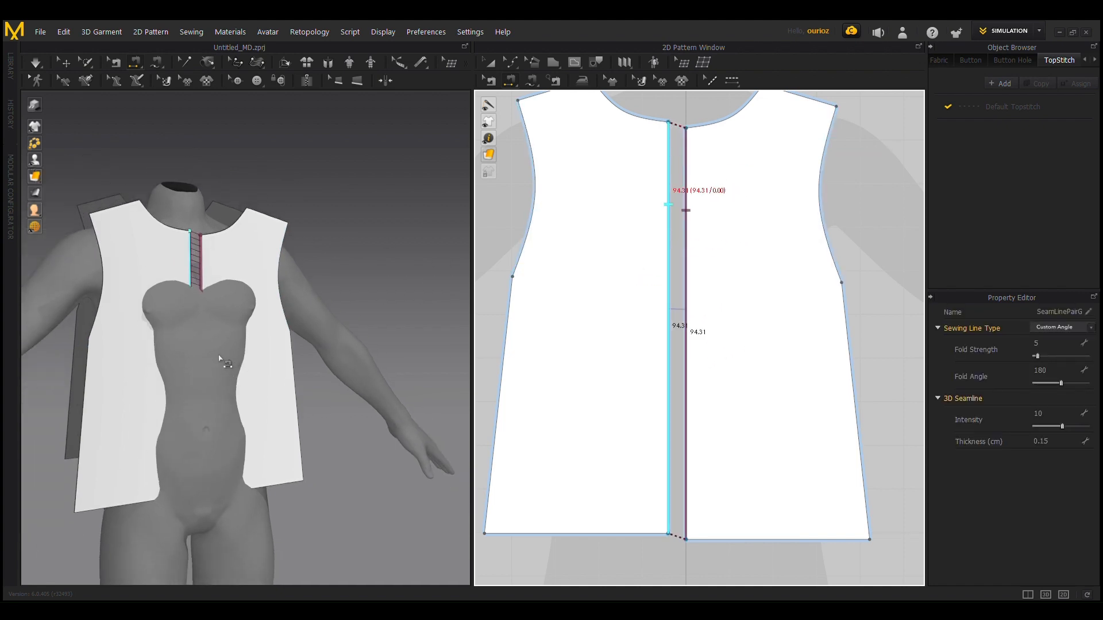
# Step: Sew the back pieces to the front pieces along both shoulder edges in the 3D view
pyautogui.moveTo(222, 364); pyautogui.dragTo(121, 384, button='right')
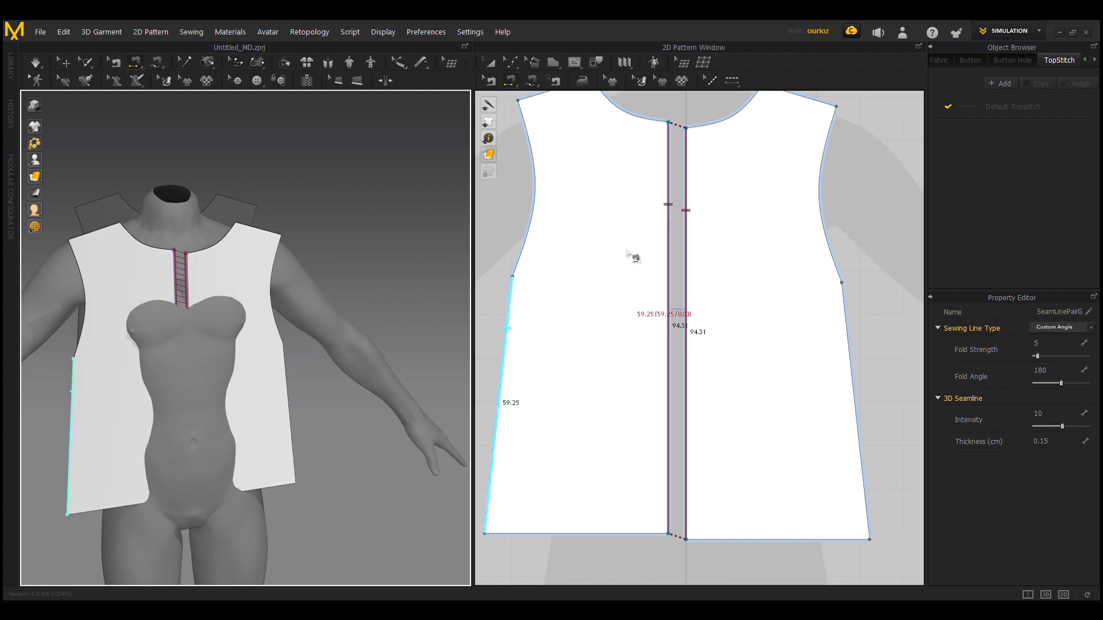
pyautogui.scroll(-3, 658, 358)
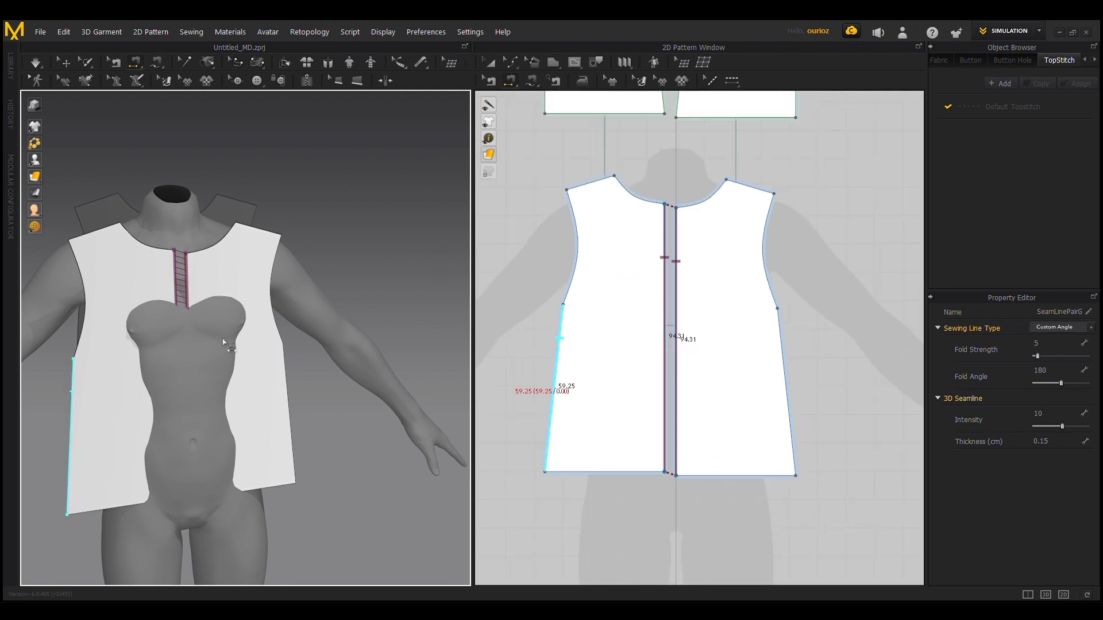
pyautogui.moveTo(247, 270); pyautogui.dragTo(203, 299, button='right')
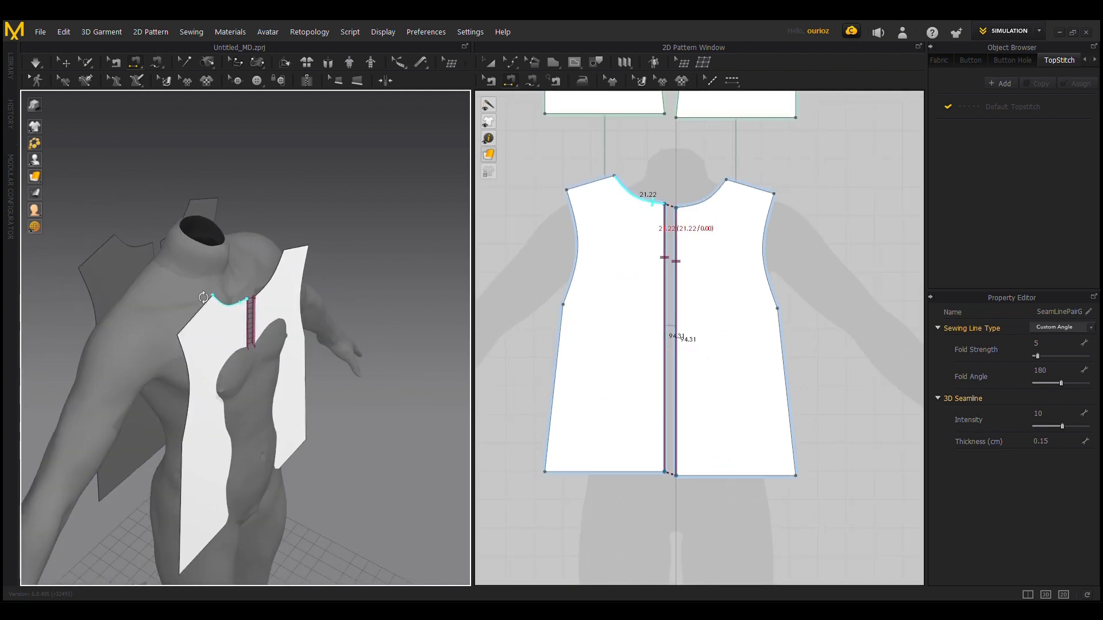
pyautogui.click(114, 247)
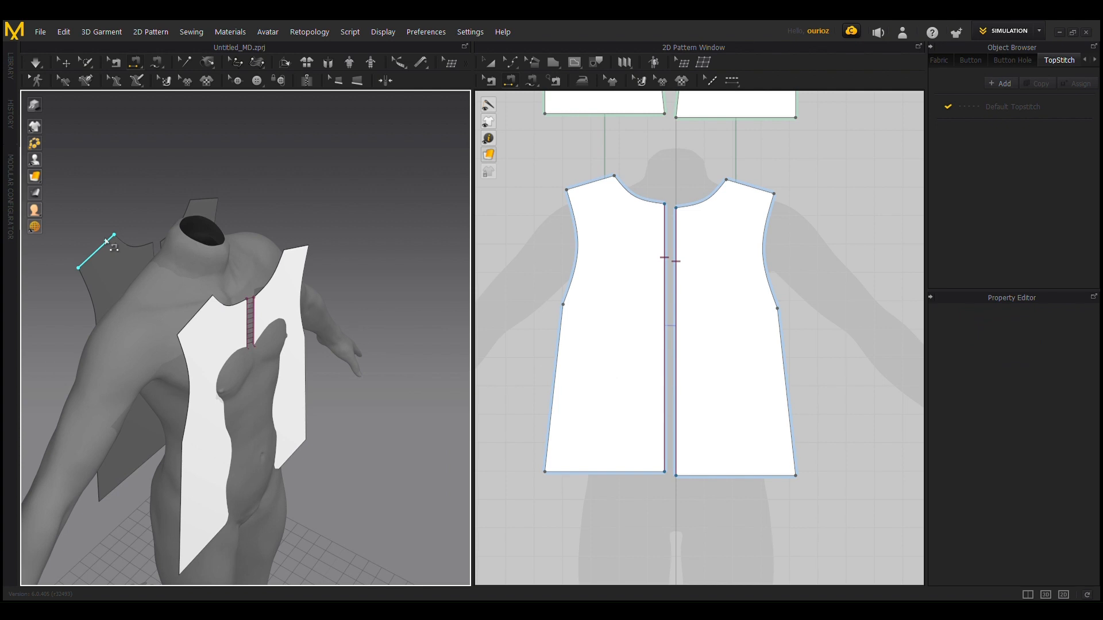
pyautogui.click(208, 304)
pyautogui.moveTo(208, 305); pyautogui.dragTo(164, 259, button='right')
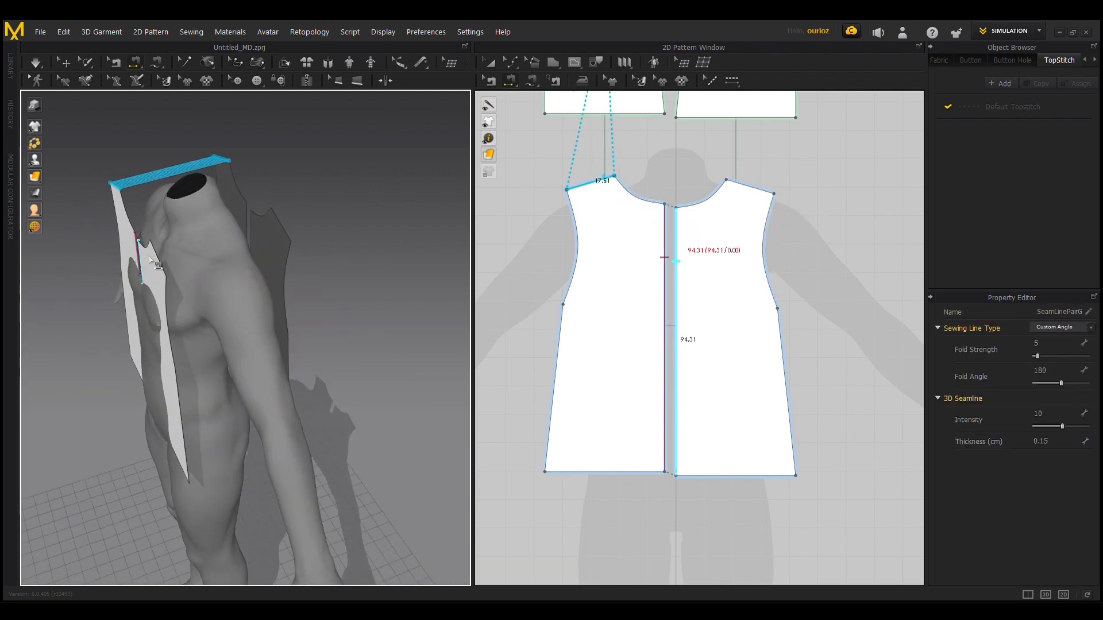
pyautogui.click(284, 221)
pyautogui.moveTo(286, 226); pyautogui.dragTo(347, 288, button='right')
# Step: Sew the front pieces to the back pieces along both side edges below the armholes
pyautogui.click(243, 334)
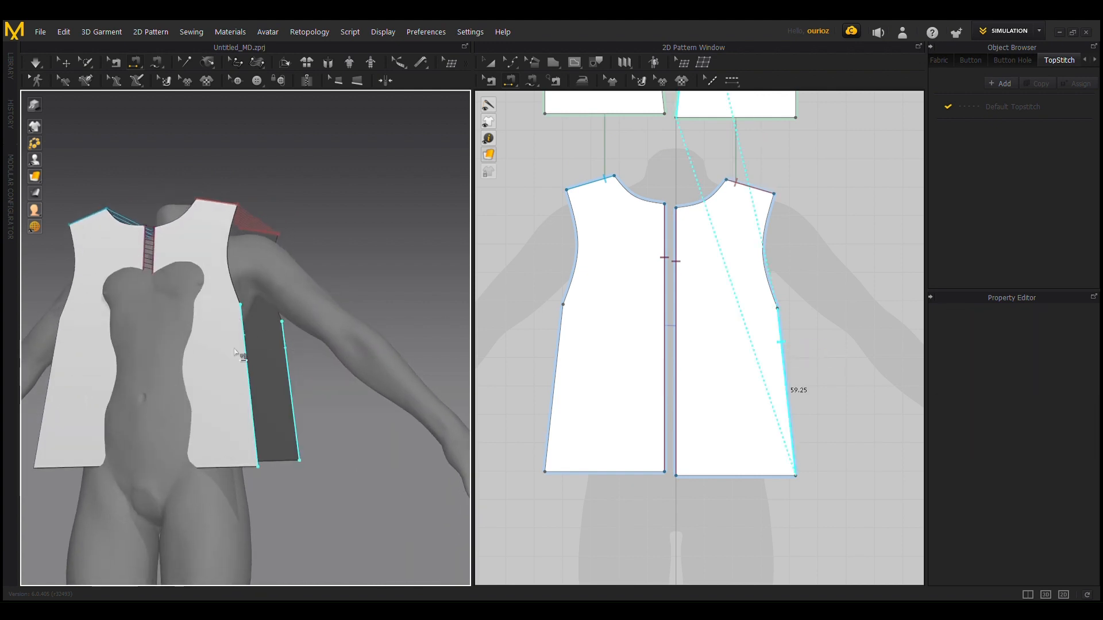
pyautogui.click(284, 343)
pyautogui.moveTo(284, 343); pyautogui.dragTo(108, 320, button='right')
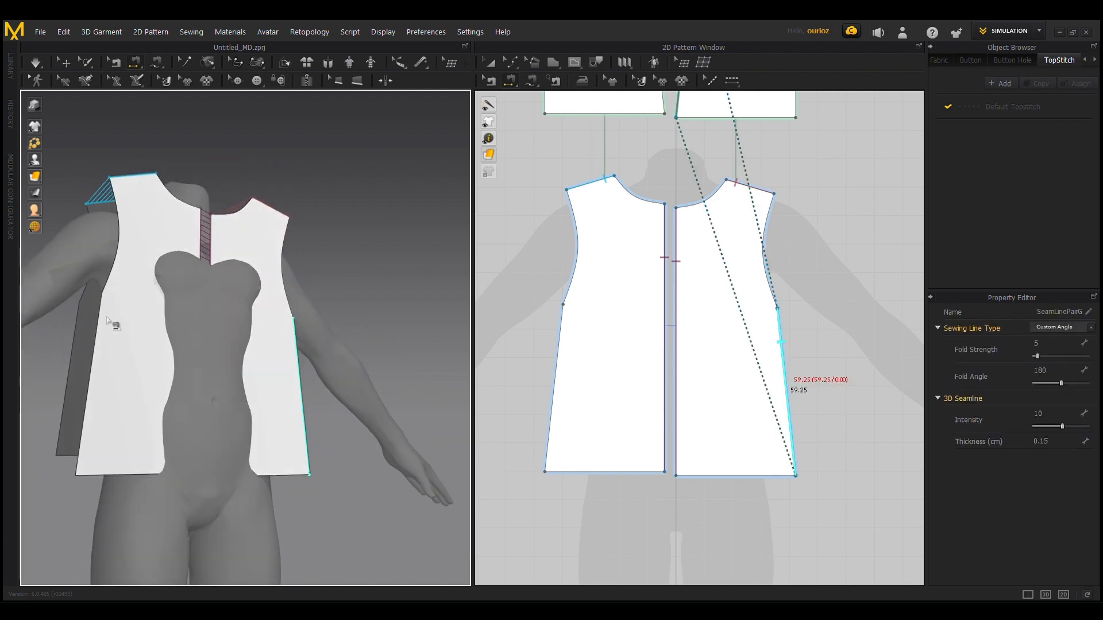
pyautogui.click(104, 319)
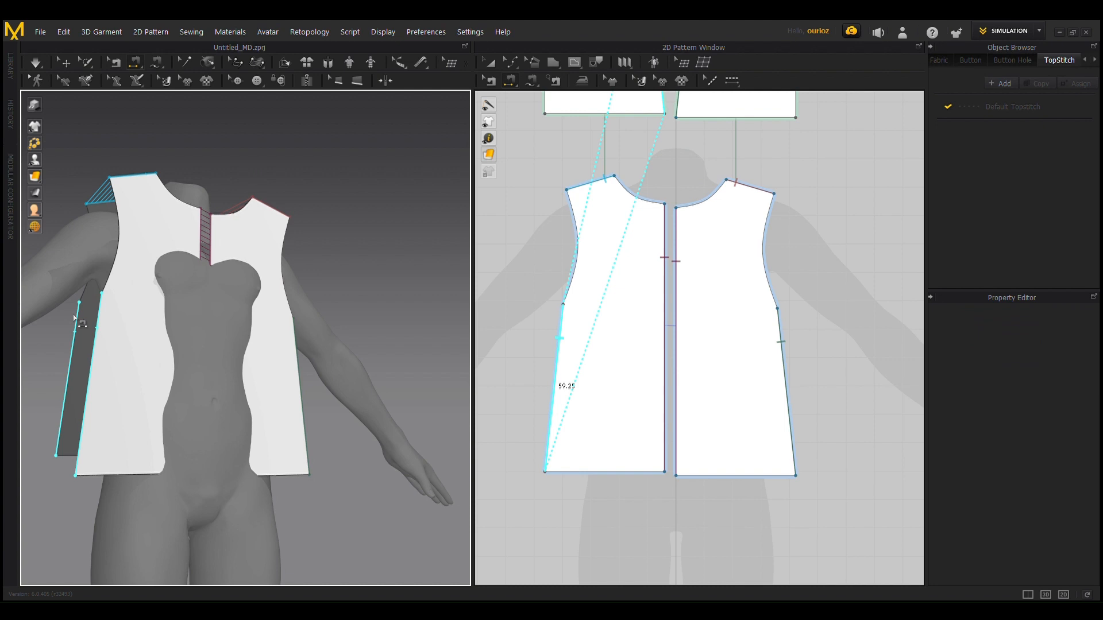
pyautogui.click(80, 326)
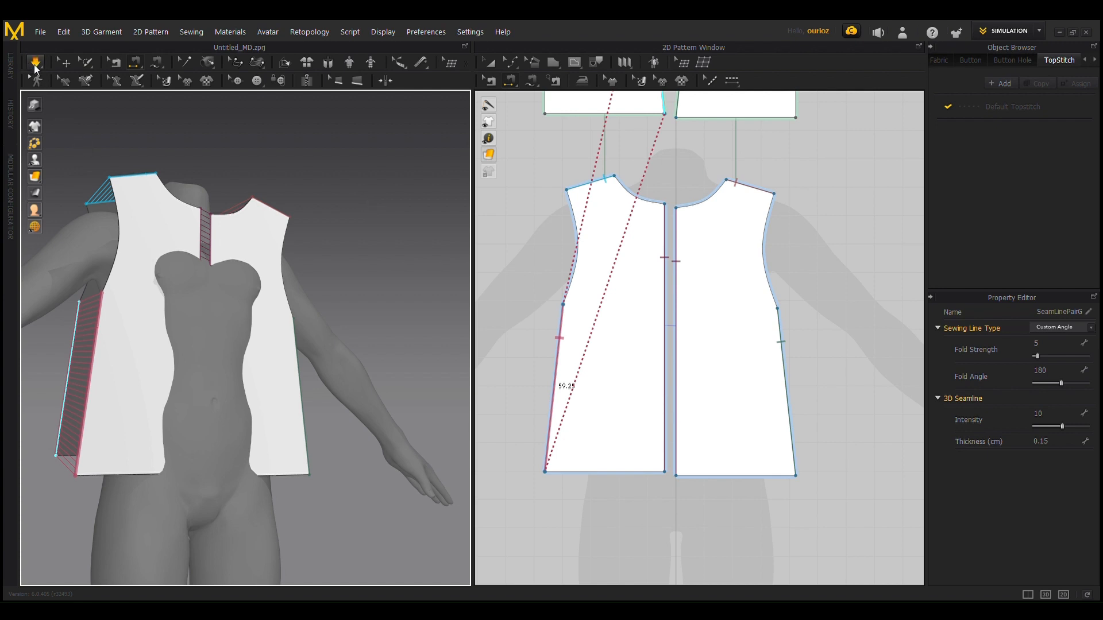
# Step: Simulate the sewn pieces so they drape on the avatar, and check the garment's back
pyautogui.scroll(-2, 378, 225)
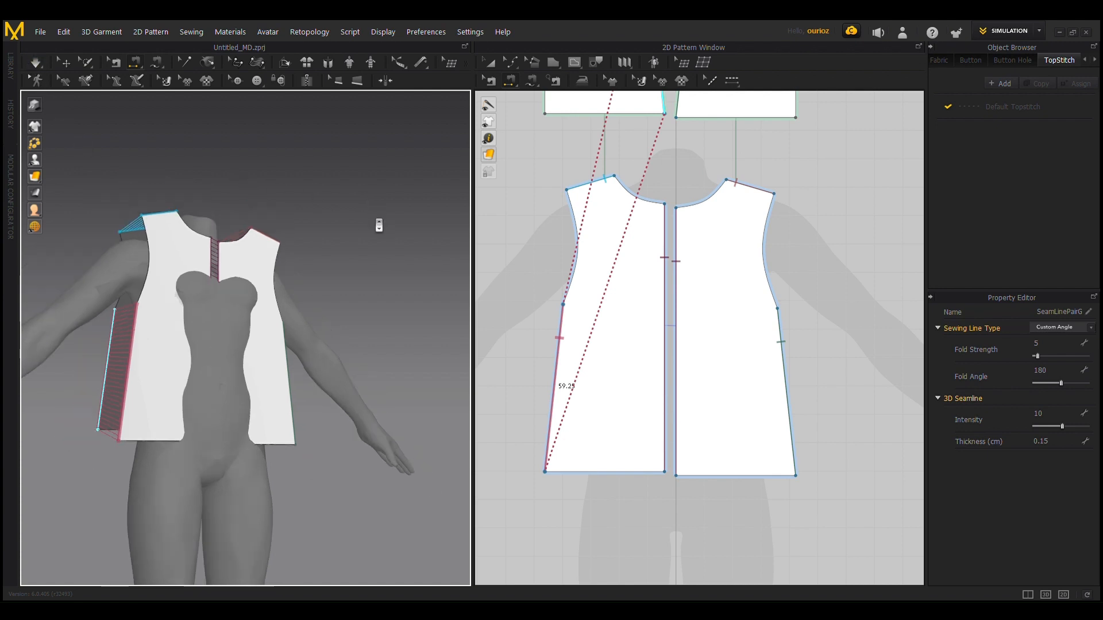
pyautogui.moveTo(413, 270); pyautogui.dragTo(403, 294, button='right')
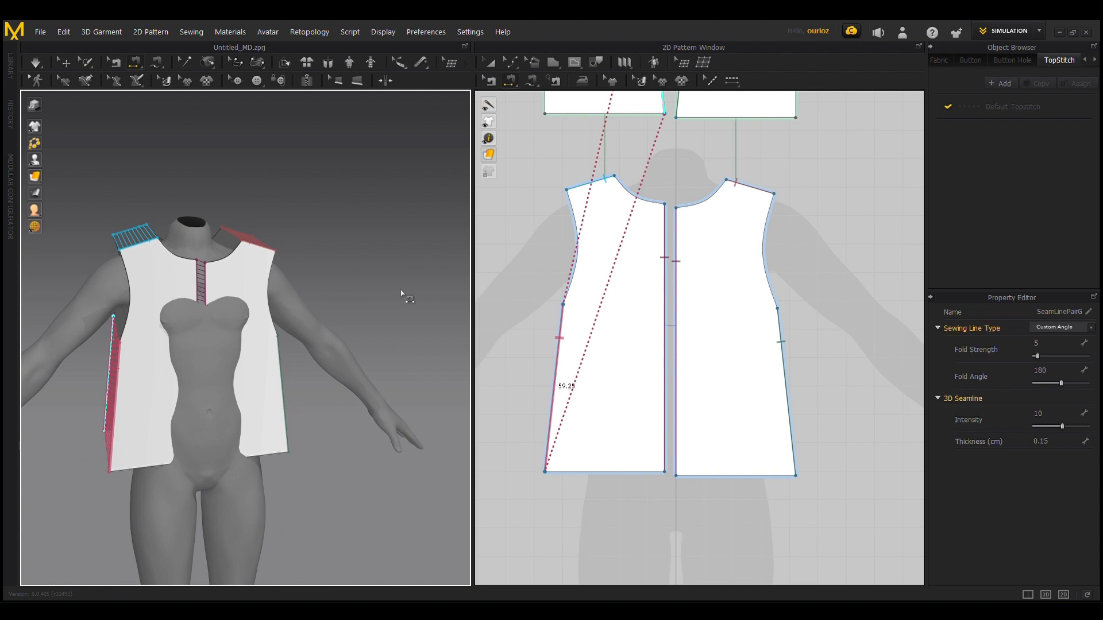
pyautogui.press('space')
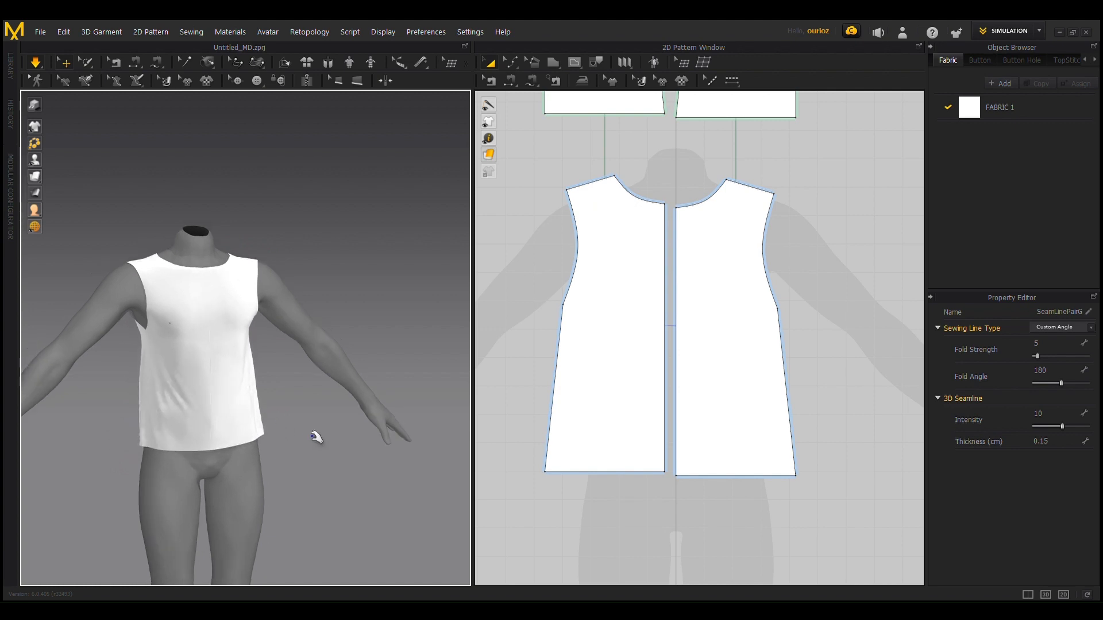
pyautogui.moveTo(316, 438); pyautogui.dragTo(5, 440, button='right')
pyautogui.scroll(3, 278, 327)
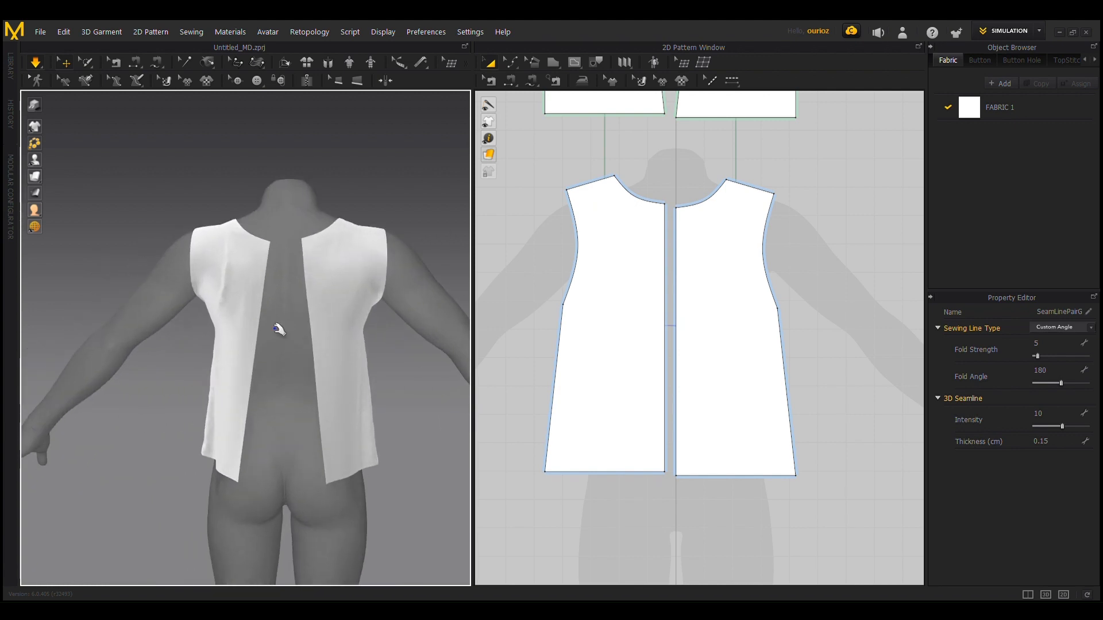
# Step: Sew the center edges of the two back pieces together and simulate to close the back opening
pyautogui.scroll(3, 258, 251)
pyautogui.click(512, 82)
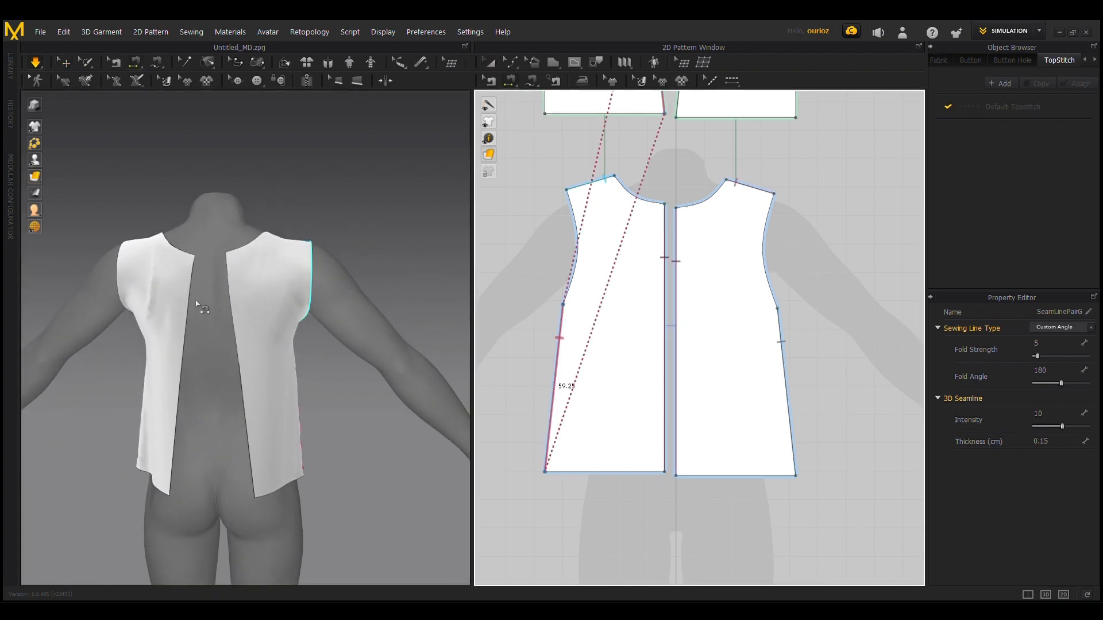
pyautogui.click(188, 298)
pyautogui.click(230, 296)
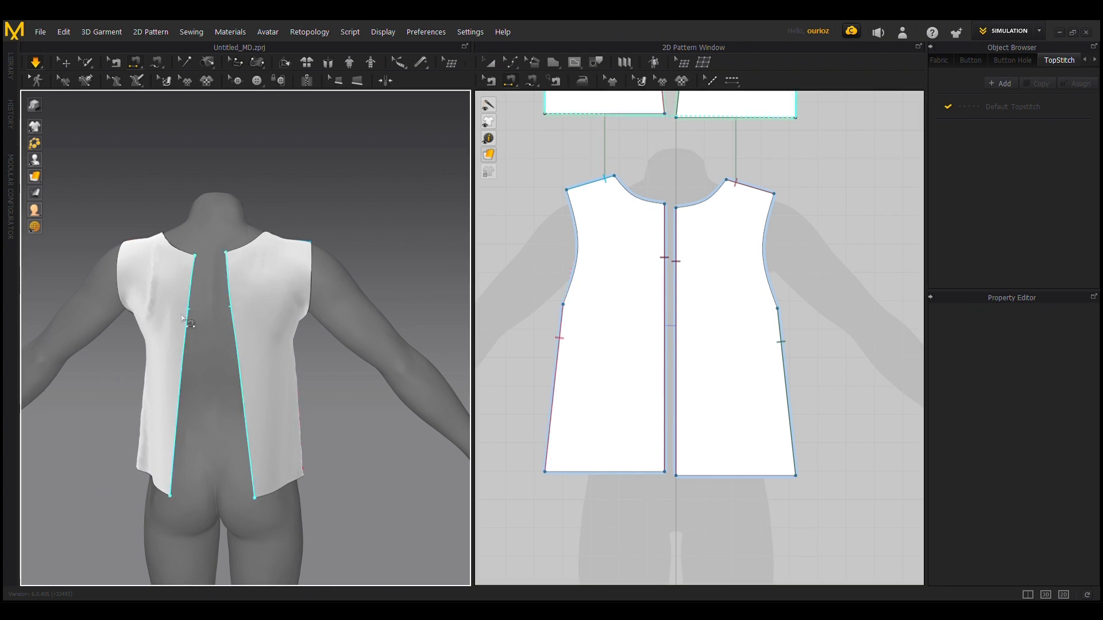
pyautogui.click(189, 314)
pyautogui.press('space')
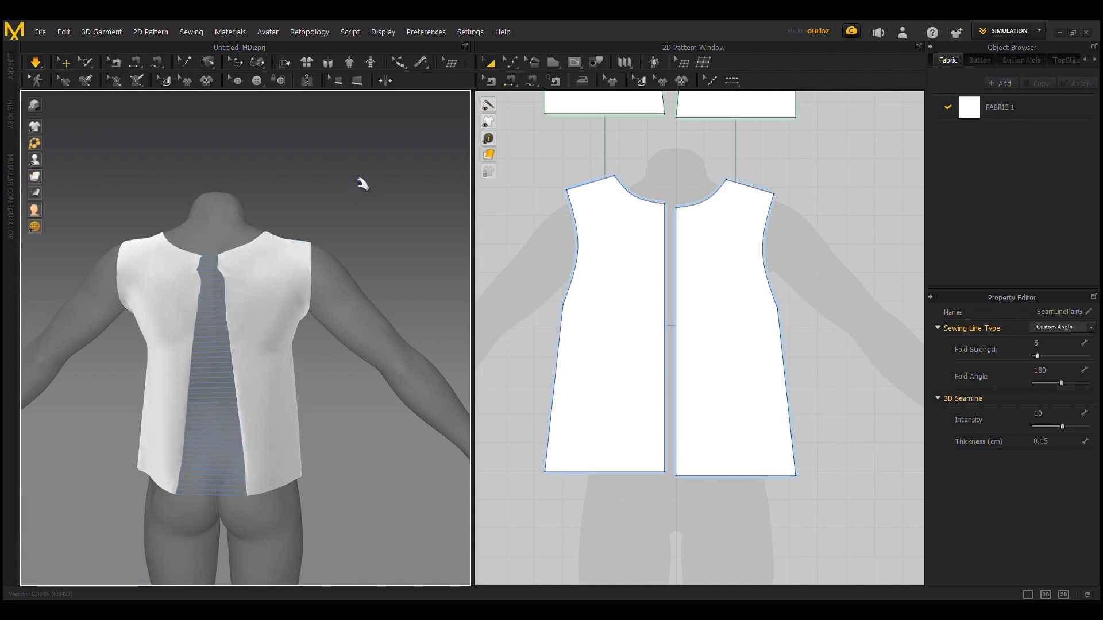
# Step: Examine the fit of the draped sleeveless garment on the avatar from the front and at an angle
pyautogui.moveTo(331, 288); pyautogui.dragTo(336, 358, button='right')
pyautogui.scroll(-1, 220, 417)
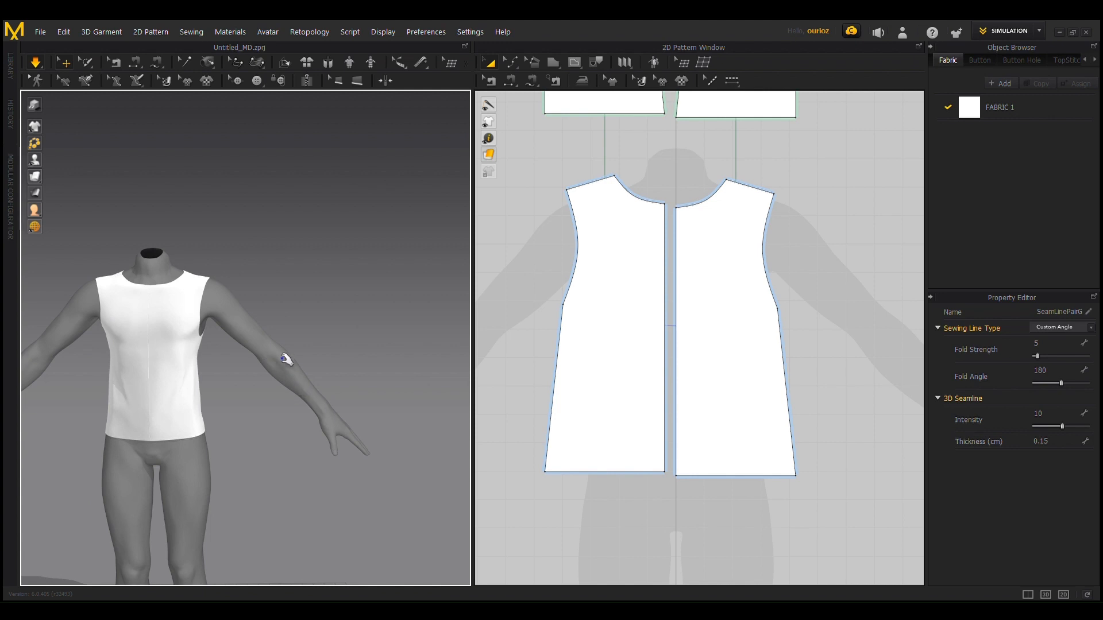
pyautogui.scroll(-2, 323, 244)
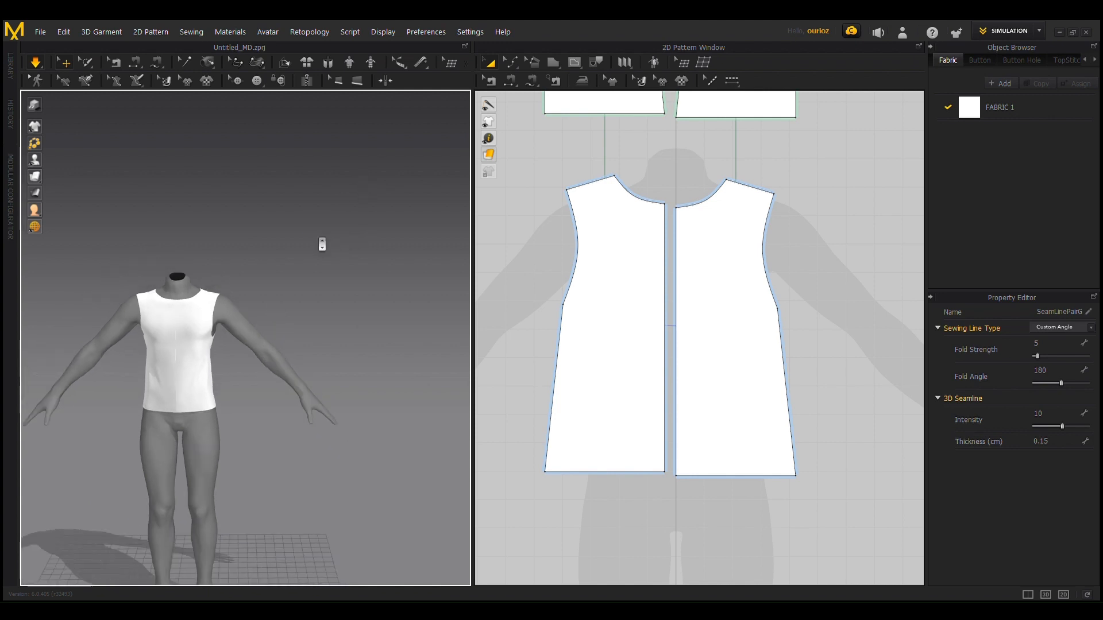
pyautogui.scroll(2, 249, 337)
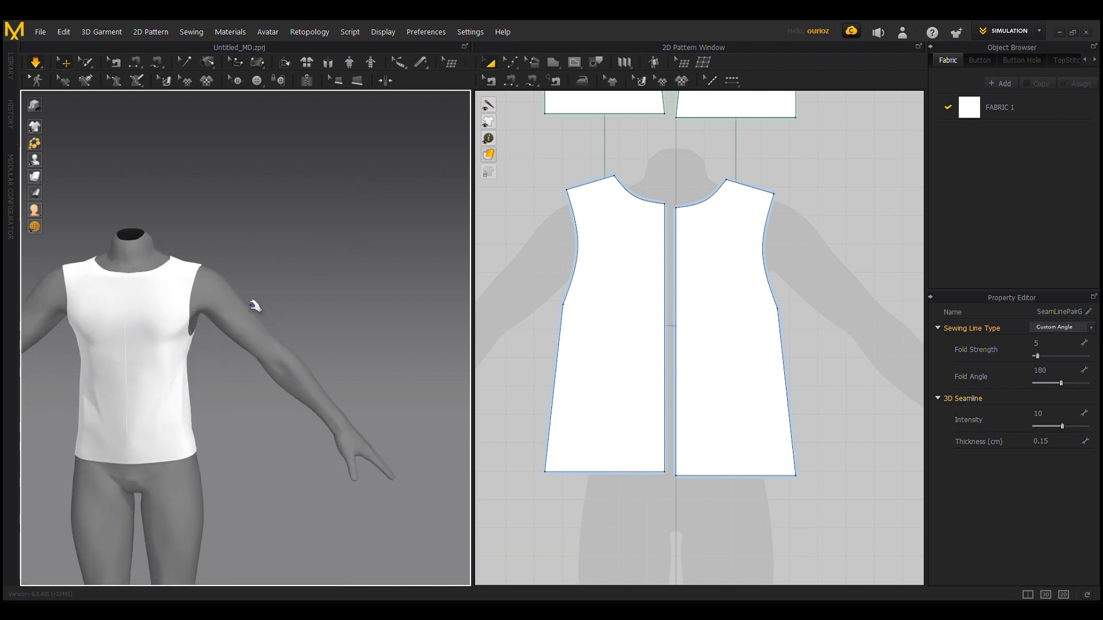
pyautogui.moveTo(134, 318); pyautogui.dragTo(244, 290, button='middle')
pyautogui.moveTo(232, 313)
pyautogui.mouseDown(button='right')
pyautogui.moveTo(56, 318)
pyautogui.moveTo(234, 346)
pyautogui.moveTo(240, 295)
pyautogui.mouseUp(button='right')
pyautogui.scroll(5, 589, 272)
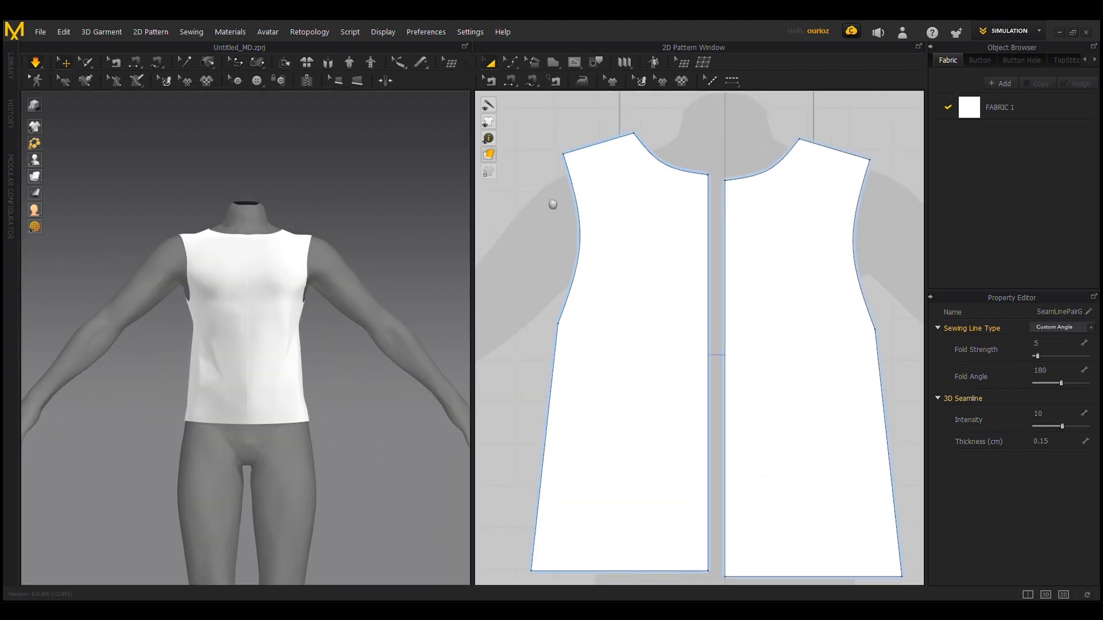
pyautogui.moveTo(194, 341)
pyautogui.mouseDown(button='right')
pyautogui.moveTo(275, 332)
pyautogui.moveTo(195, 336)
pyautogui.mouseUp(button='right')
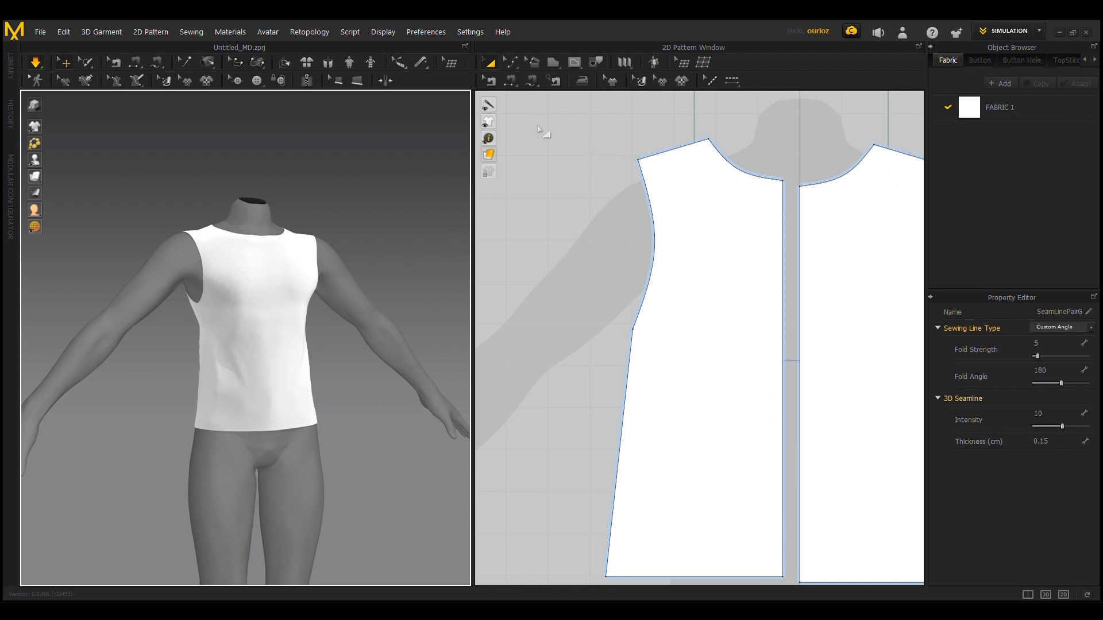
# Step: Draw a four-sided sleeve pattern over the silhouette's arm, about 36.9 cm at the armhole, 72.8 cm underarm, 15.5 cm at the wrist and 100.3 cm on top
pyautogui.click(550, 64)
pyautogui.scroll(-2, 590, 181)
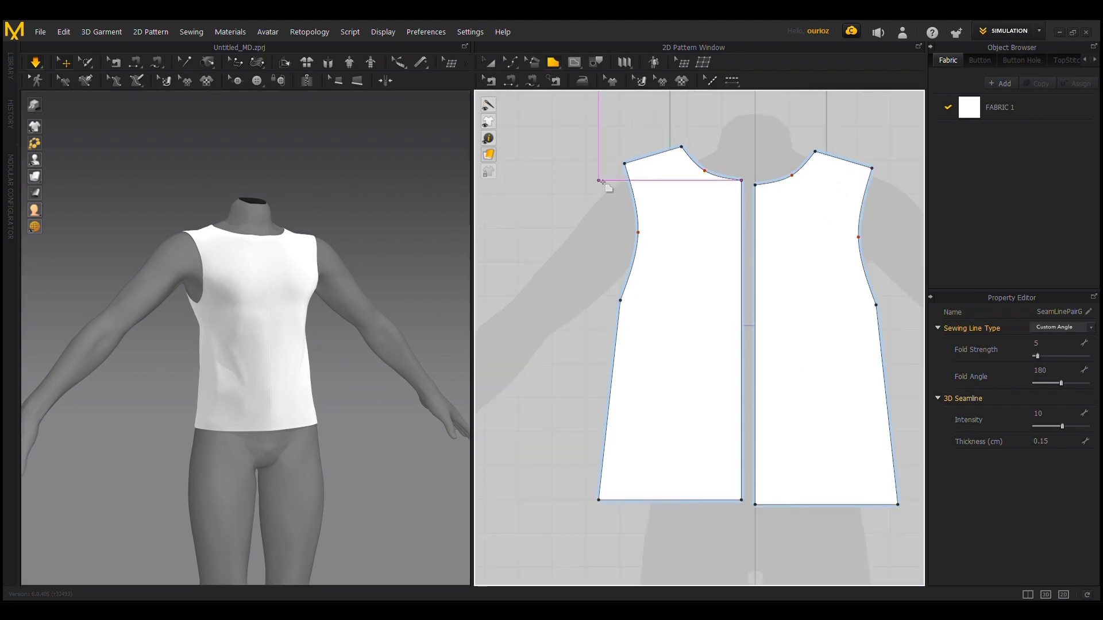
pyautogui.click(591, 175)
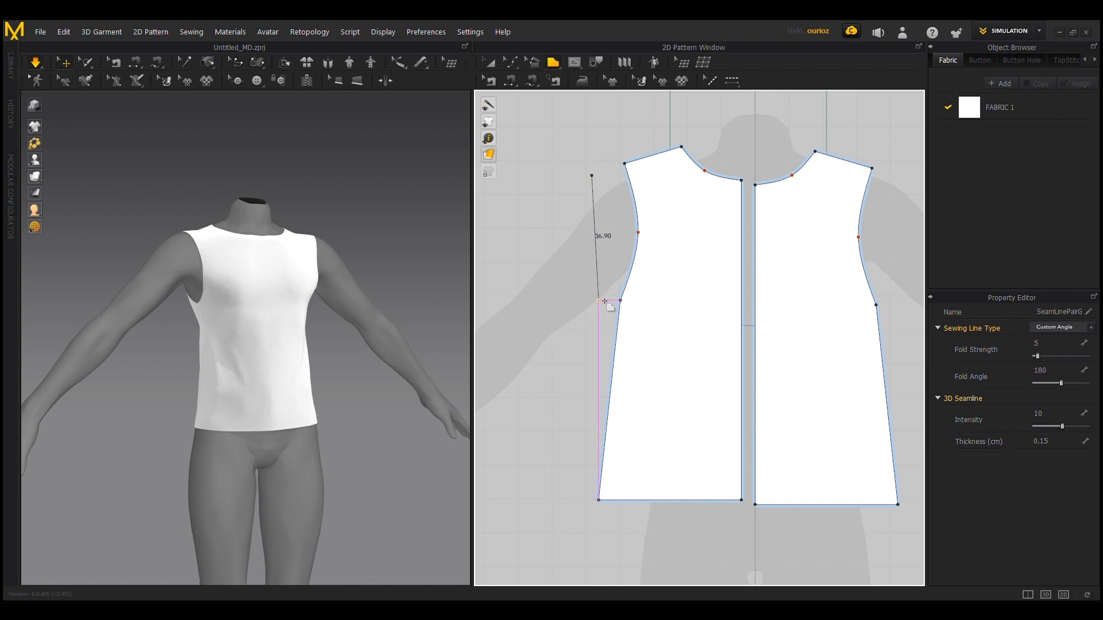
pyautogui.click(599, 300)
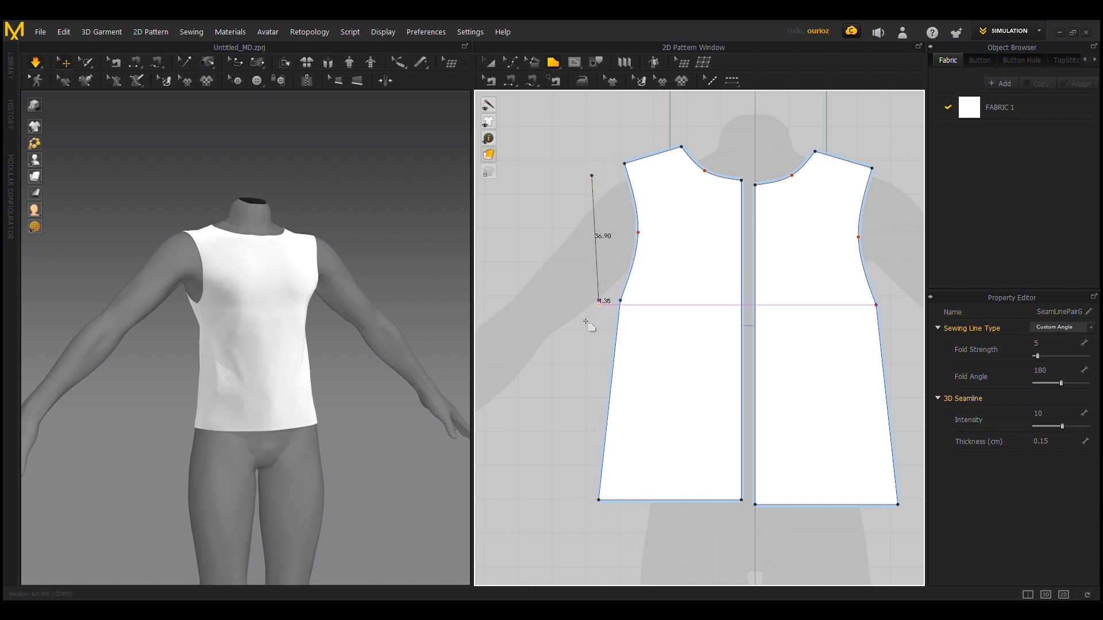
pyautogui.scroll(-3, 563, 346)
pyautogui.moveTo(568, 372); pyautogui.dragTo(709, 321, button='middle')
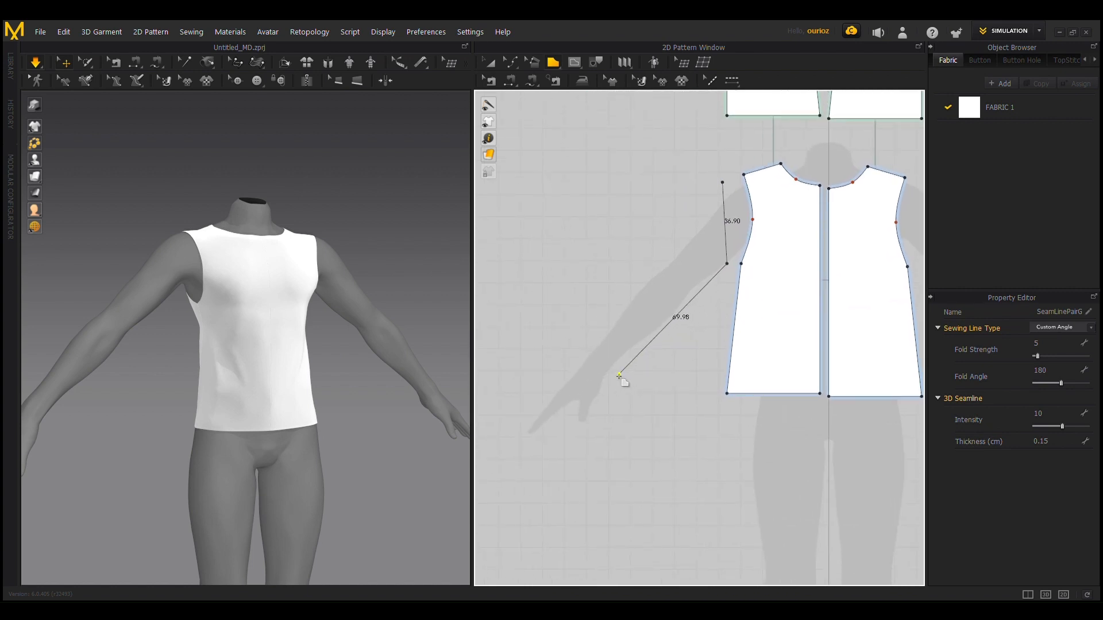
pyautogui.click(584, 354)
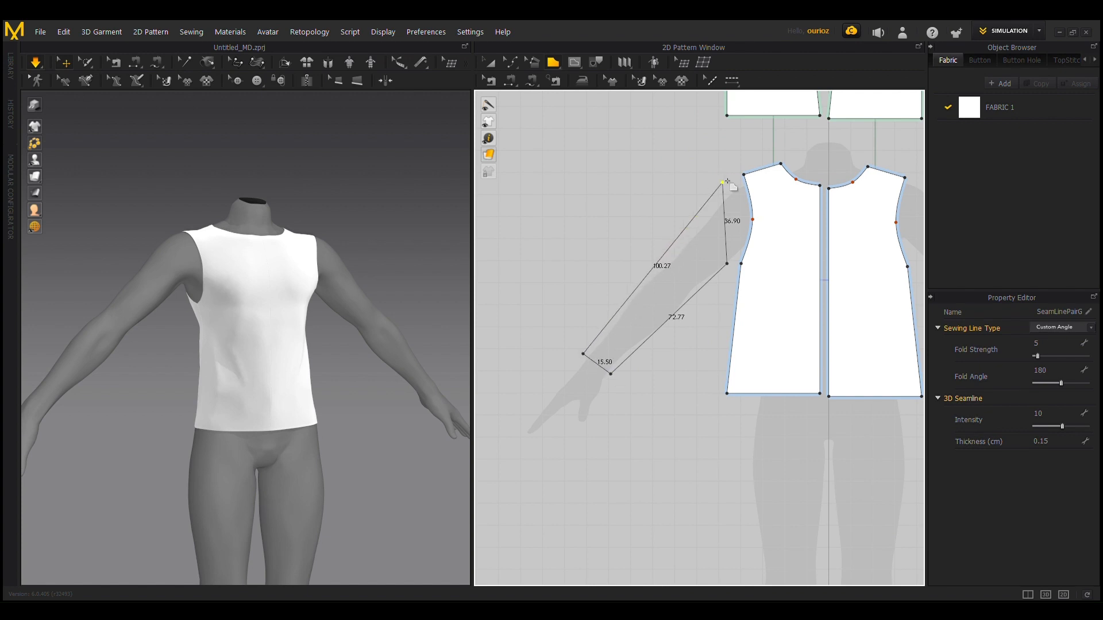
pyautogui.click(724, 183)
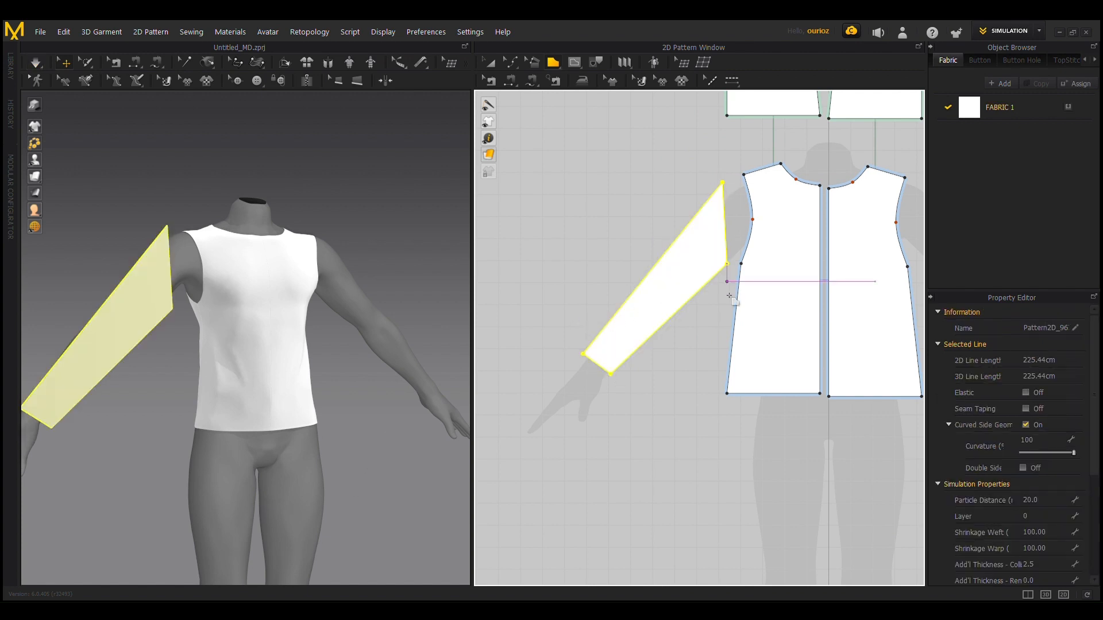
# Step: Curve the sleeve's armhole edge outward toward the bodice armhole, following the shoulder silhouette
pyautogui.scroll(1, 701, 302)
pyautogui.moveTo(754, 179); pyautogui.dragTo(755, 253, button='middle')
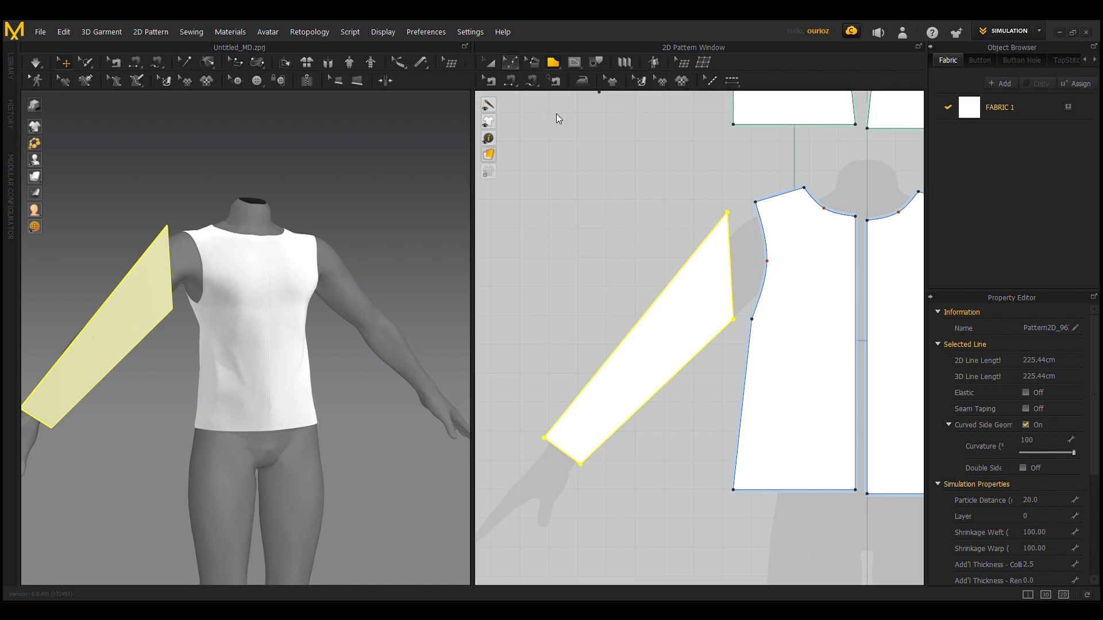
pyautogui.press('c')
pyautogui.scroll(3, 698, 301)
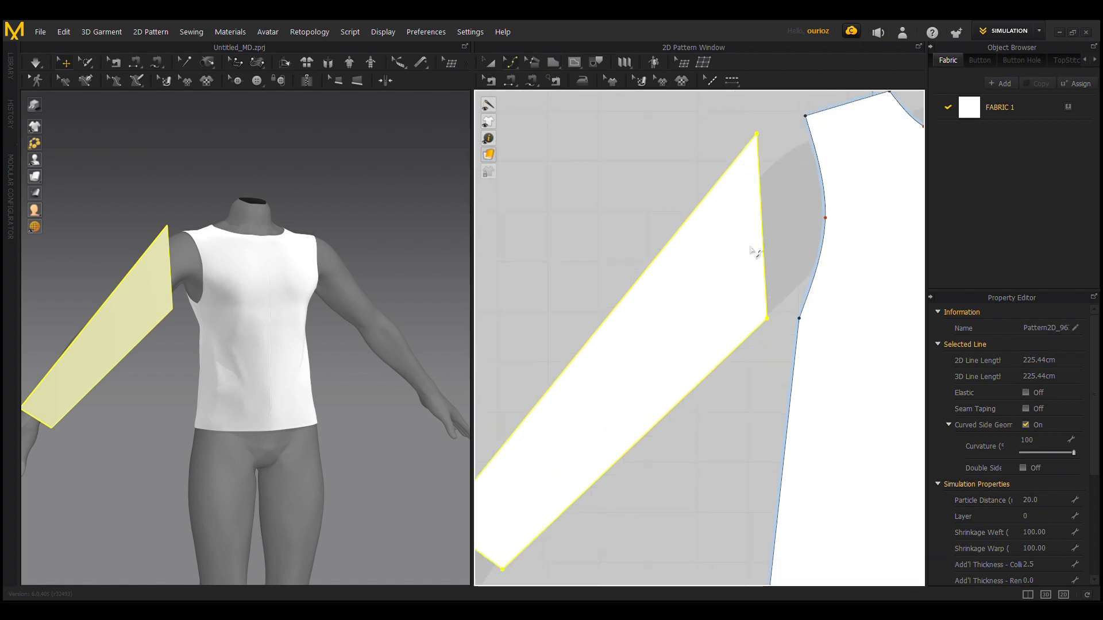
pyautogui.moveTo(693, 175); pyautogui.dragTo(594, 256, button='right')
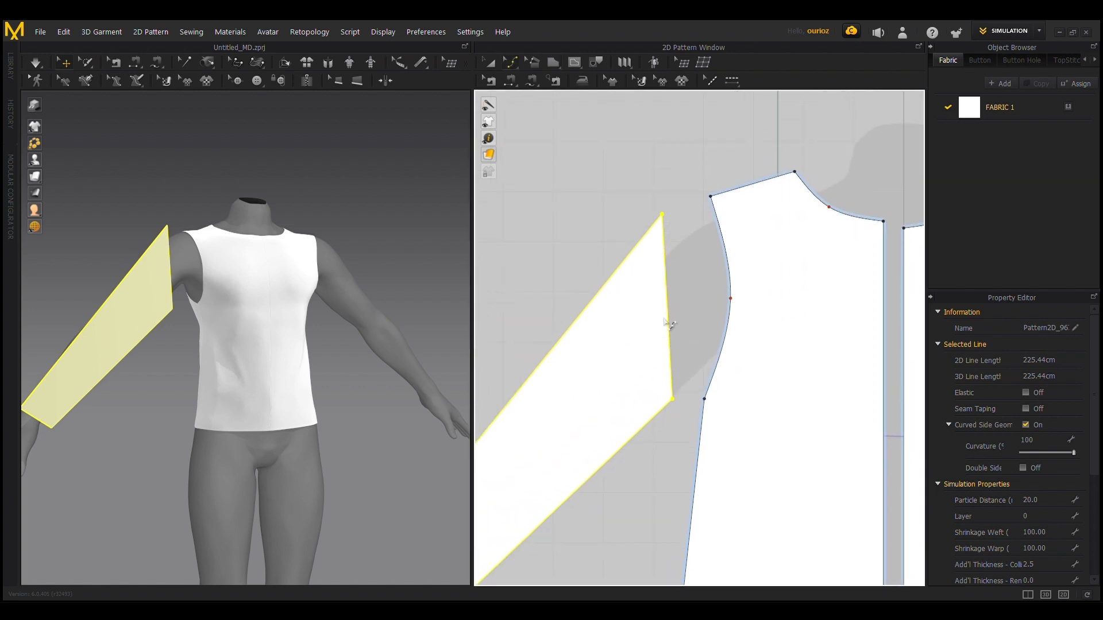
pyautogui.moveTo(670, 324); pyautogui.dragTo(702, 305)
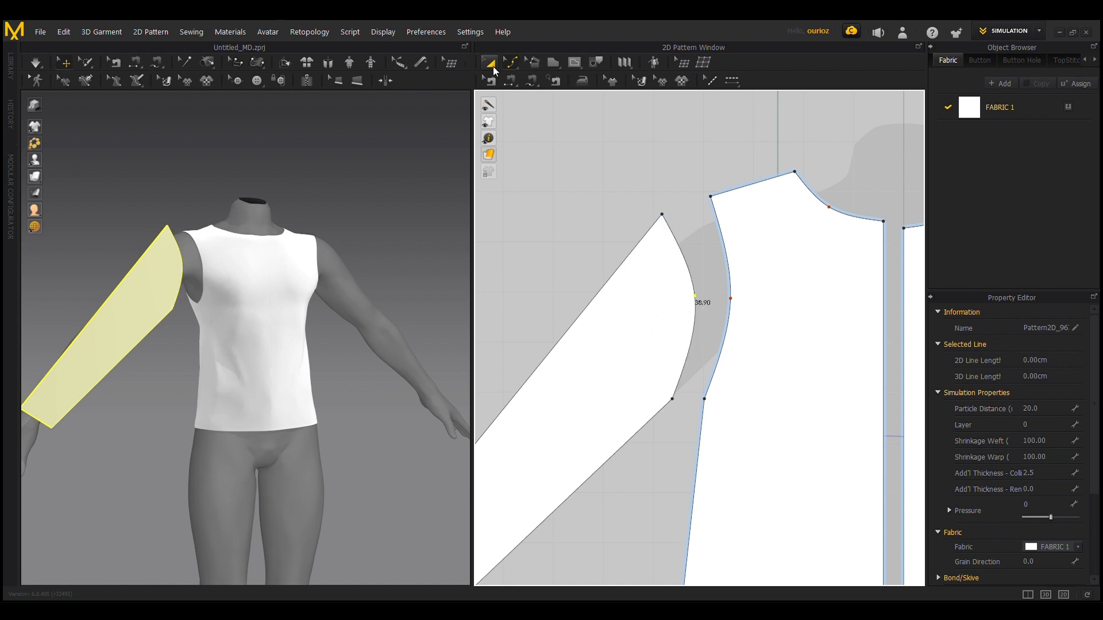
# Step: Move the sleeve's underarm corner slightly downward, giving an armhole edge of about 41.9 cm and an underarm edge of about 70.7 cm
pyautogui.click(493, 68)
pyautogui.click(514, 66)
pyautogui.moveTo(674, 402); pyautogui.dragTo(677, 421)
pyautogui.scroll(-5, 677, 421)
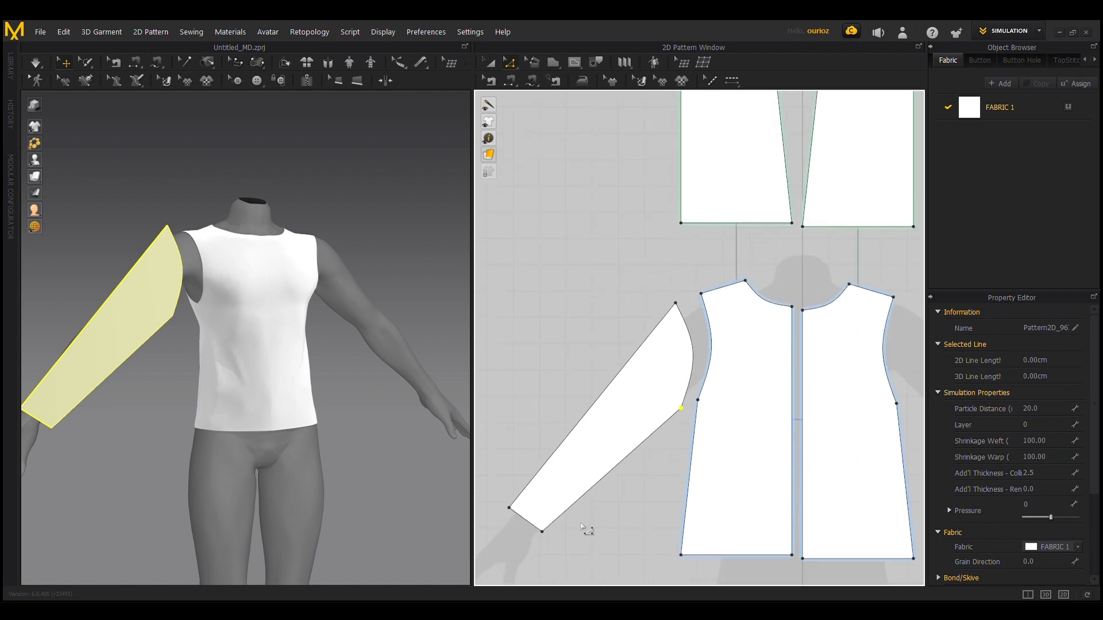
pyautogui.scroll(-1, 584, 528)
pyautogui.scroll(3, 194, 395)
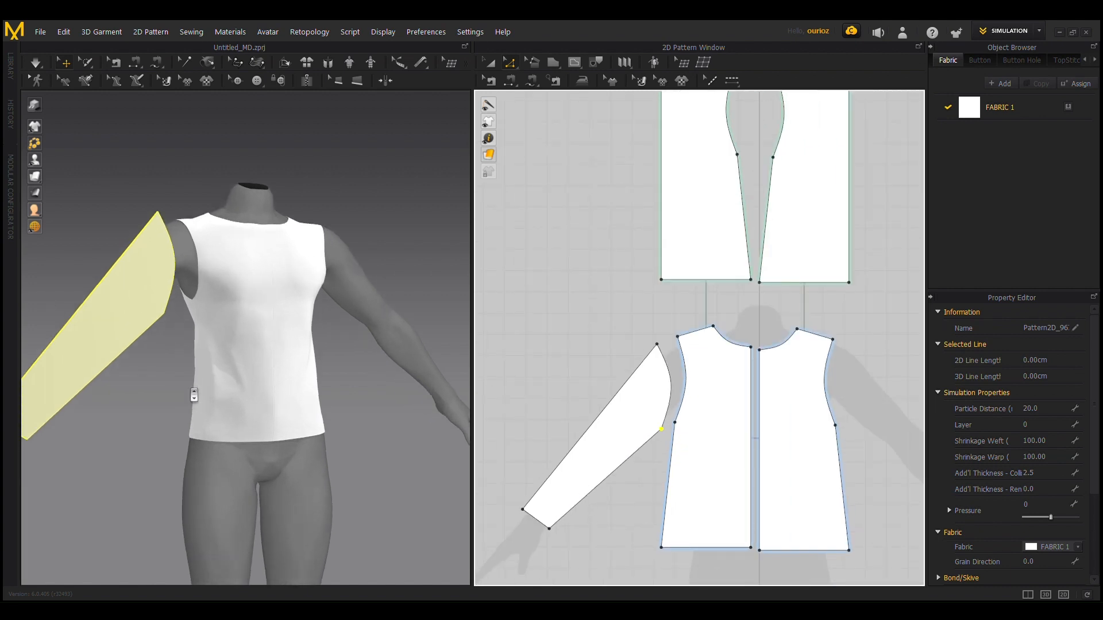
# Step: Place a symmetric mirrored copy of the sleeve over the opposite arm, about 153.8 cm from the original
pyautogui.click(487, 63)
pyautogui.click(646, 407)
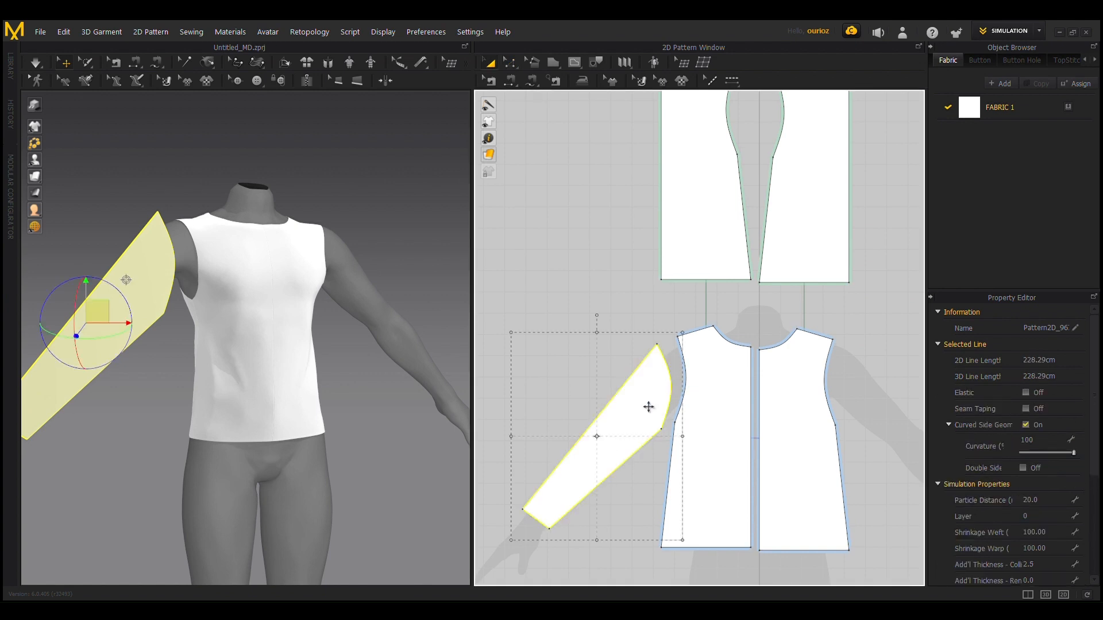
pyautogui.scroll(-1, 646, 407)
pyautogui.moveTo(646, 407); pyautogui.dragTo(619, 325, button='right')
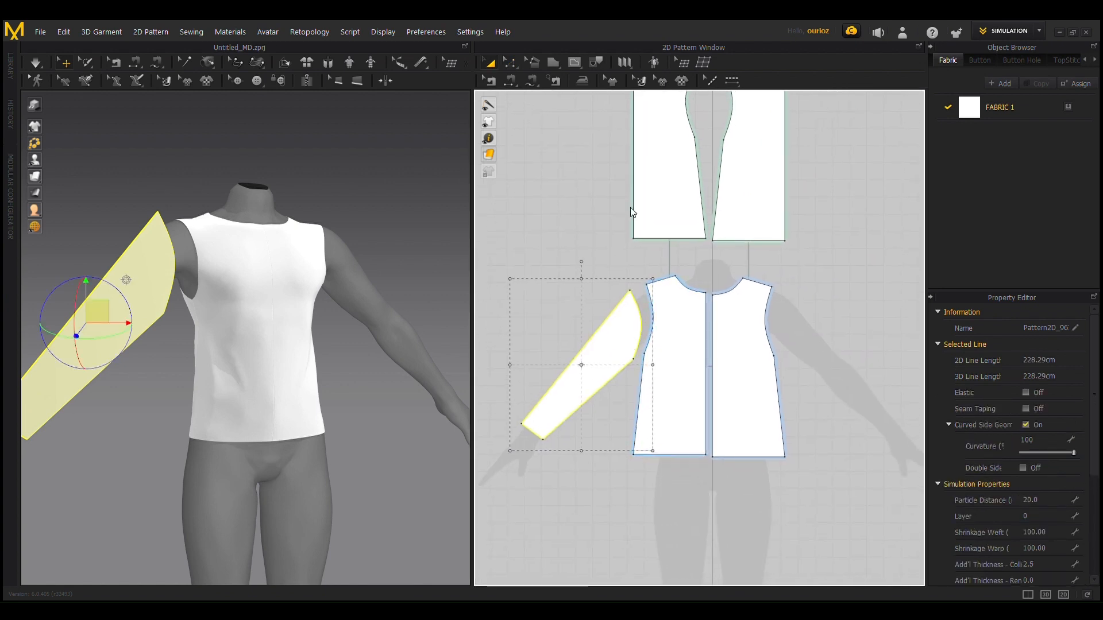
pyautogui.hotkey('ctrl', 'c')
pyautogui.hotkey('ctrl', 'r')
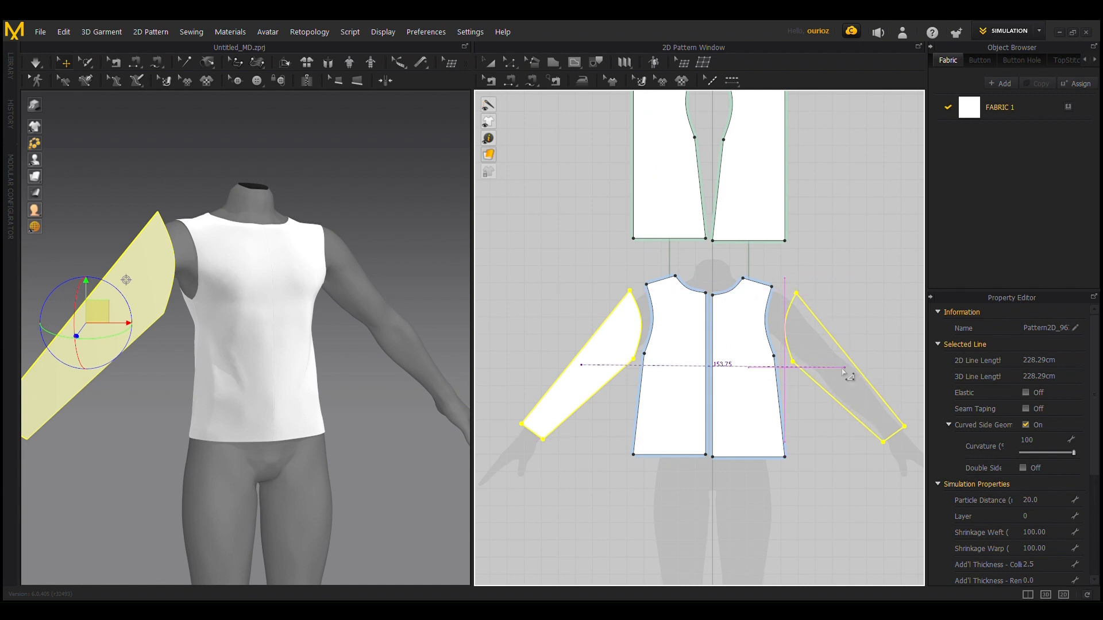
pyautogui.click(848, 375)
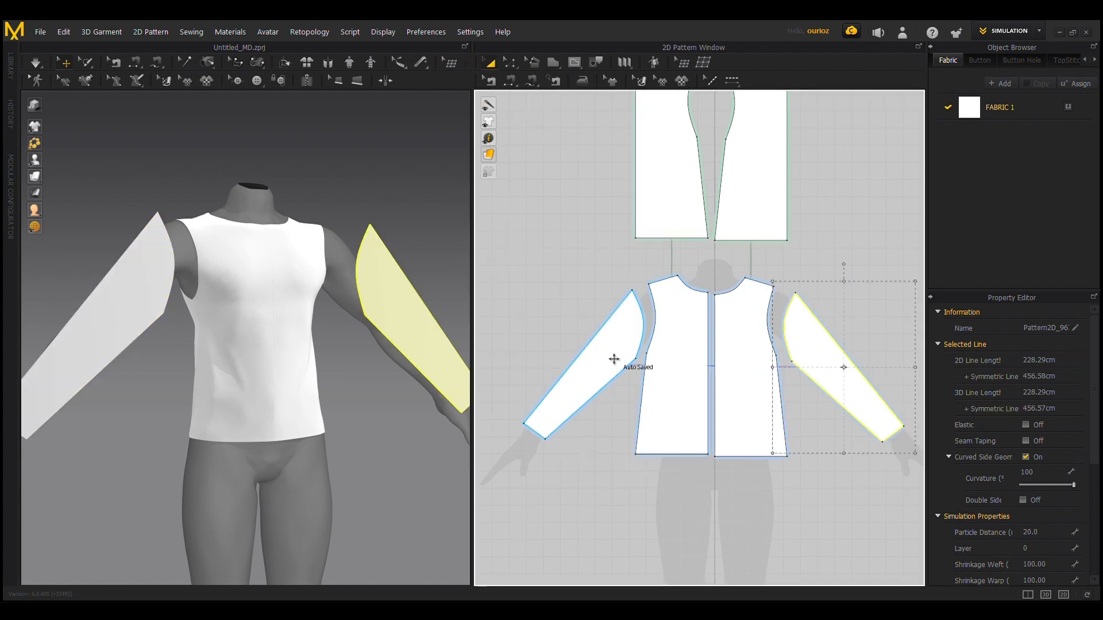
# Step: Copy both front sleeves and place the duplicates beside the back bodice pieces, about 126.7 cm above the originals
pyautogui.click(614, 359)
pyautogui.keyDown('shift'); pyautogui.click(834, 381); pyautogui.keyUp('shift')
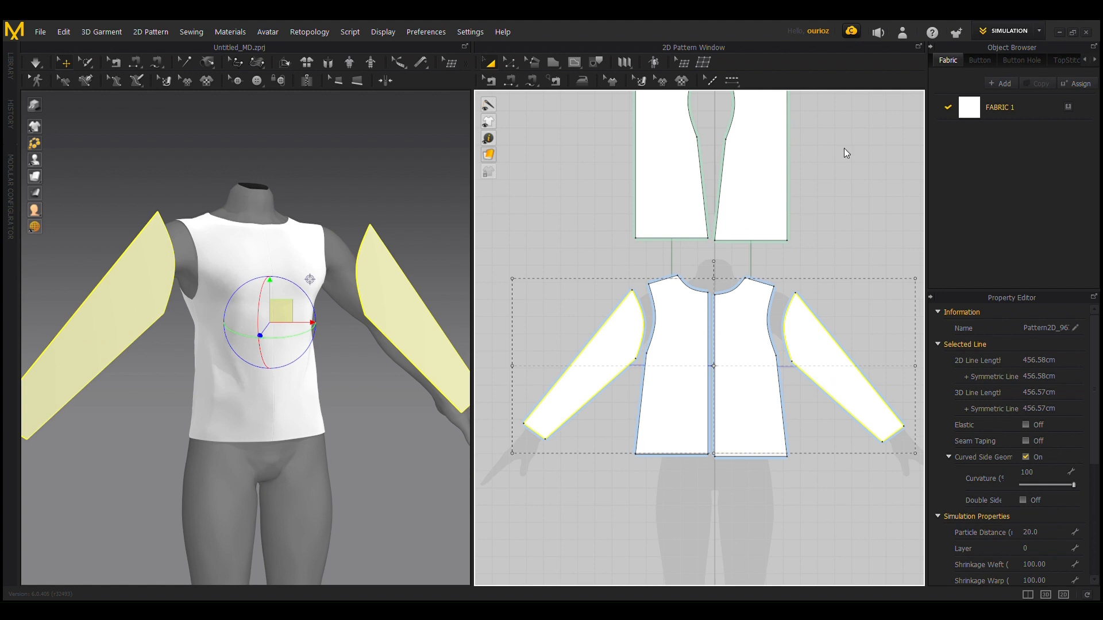
pyautogui.hotkey('ctrl', 'v')
pyautogui.moveTo(780, 166); pyautogui.dragTo(769, 312, button='middle')
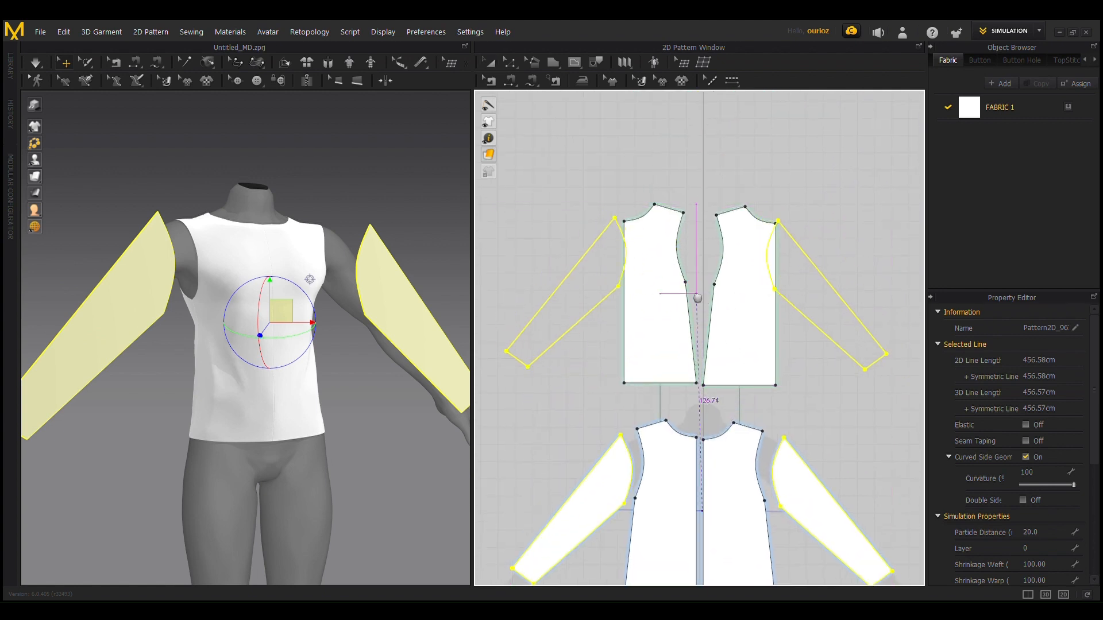
pyautogui.click(696, 295)
# Step: Swap the positions of the two back bodice pieces in the pattern layout so their center edges face each other and the armholes face the sleeves
pyautogui.click(665, 262)
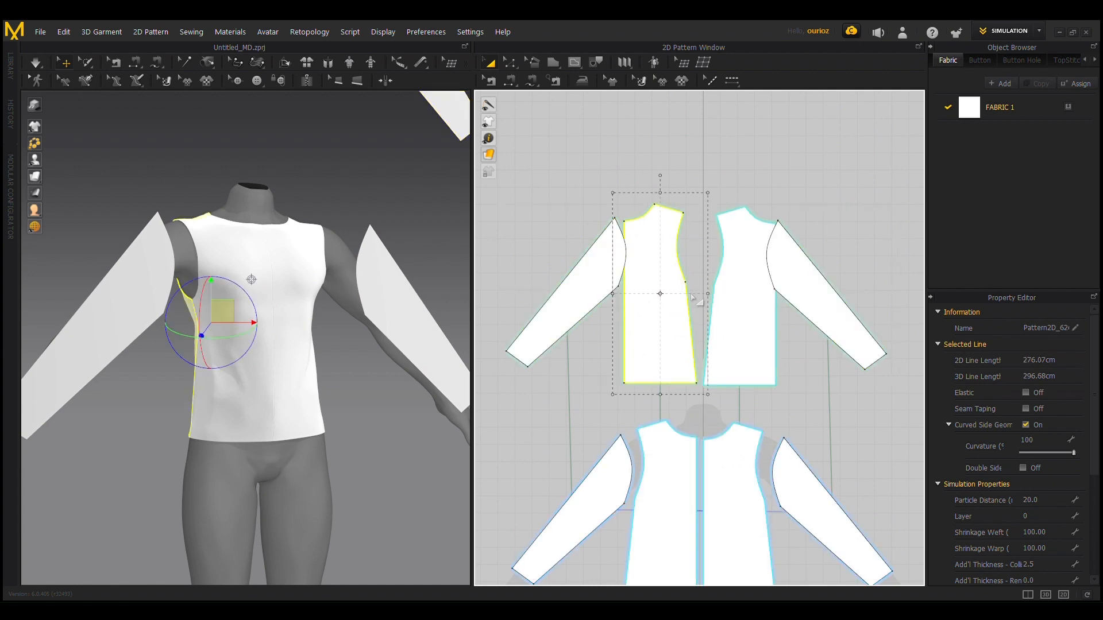
pyautogui.moveTo(682, 278); pyautogui.dragTo(760, 284)
pyautogui.click(729, 217)
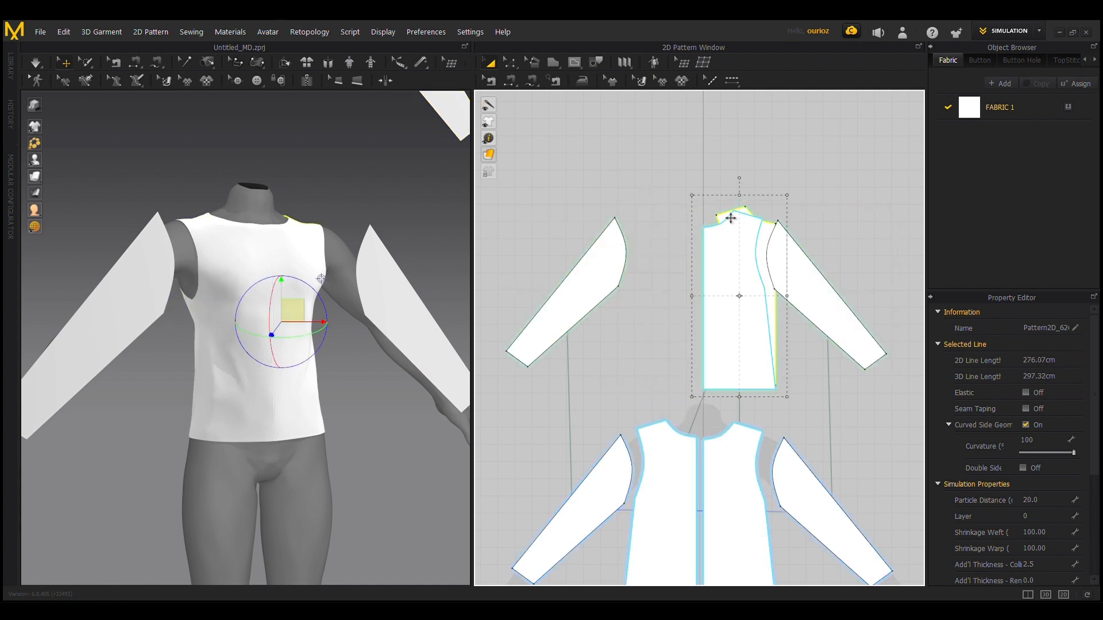
pyautogui.moveTo(730, 217); pyautogui.dragTo(650, 224)
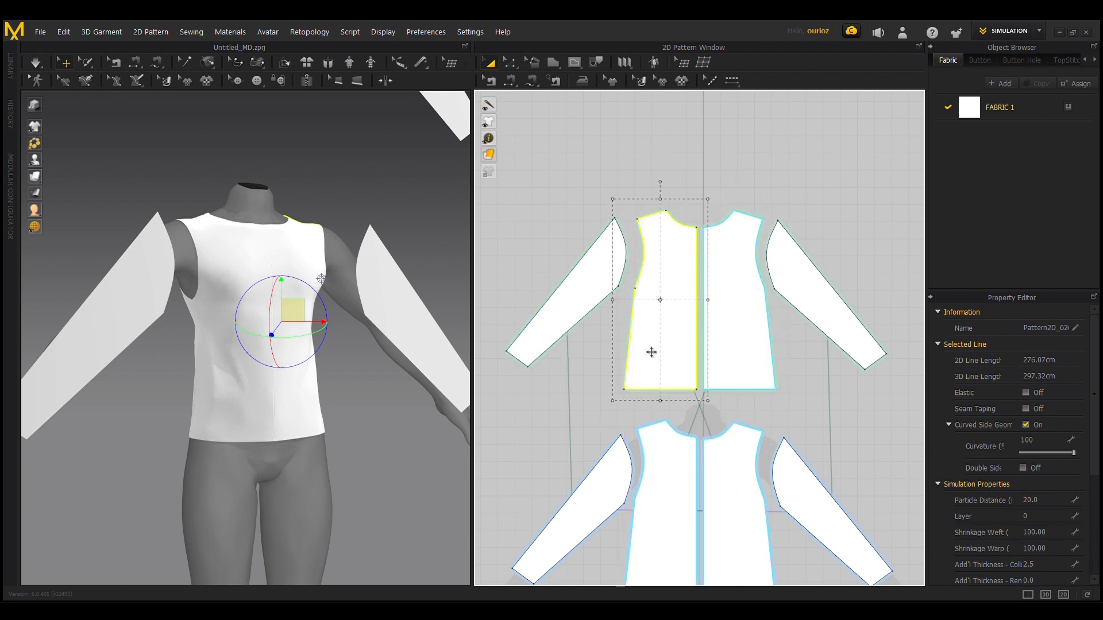
# Step: Select the two duplicated sleeves floating above the avatar and flip them horizontally
pyautogui.scroll(-3, 651, 352)
pyautogui.scroll(-5, 261, 321)
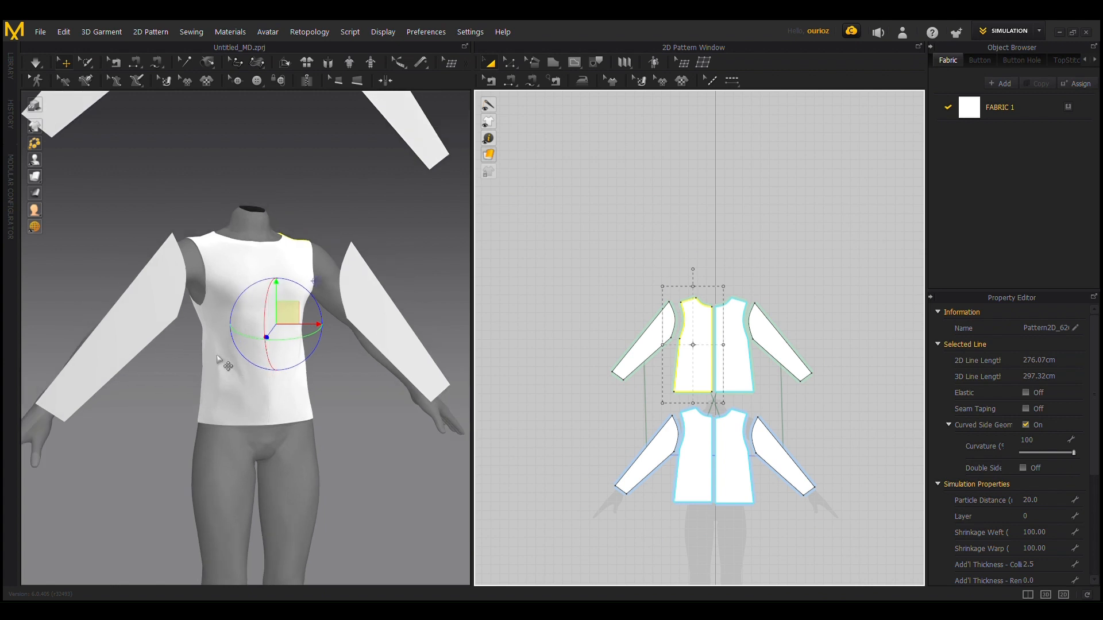
pyautogui.moveTo(266, 141); pyautogui.dragTo(211, 301, button='middle')
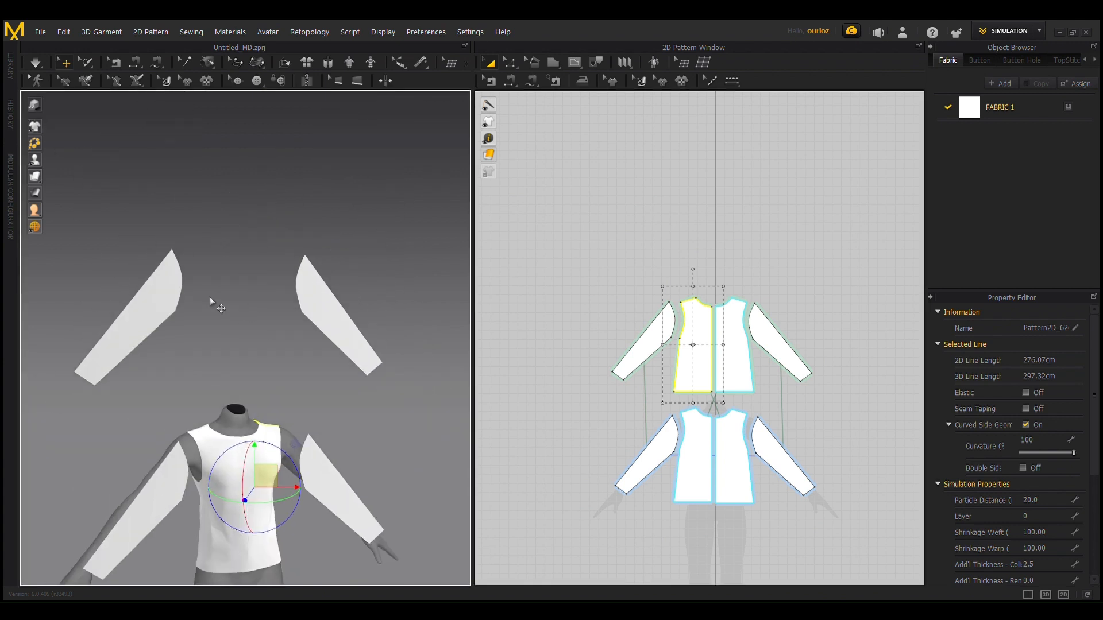
pyautogui.click(166, 302)
pyautogui.keyDown('shift'); pyautogui.click(303, 302); pyautogui.keyUp('shift')
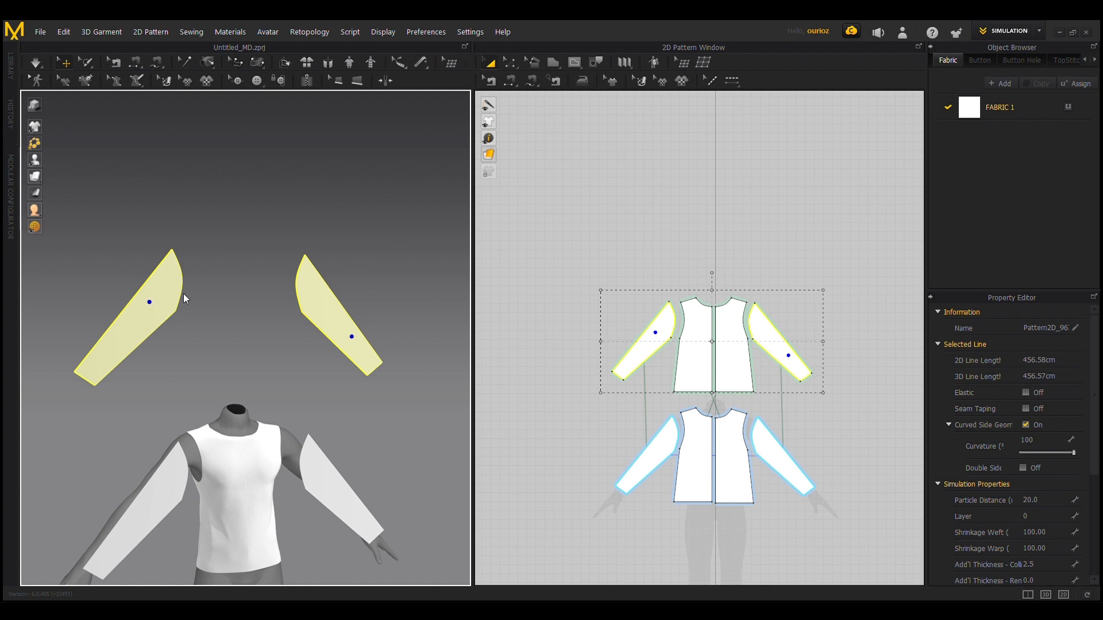
pyautogui.hotkey('ctrl', 'g')
# Step: Move the two flipped sleeves down in 3D and position them behind the avatar's arms
pyautogui.moveTo(160, 305); pyautogui.dragTo(245, 345, button='right')
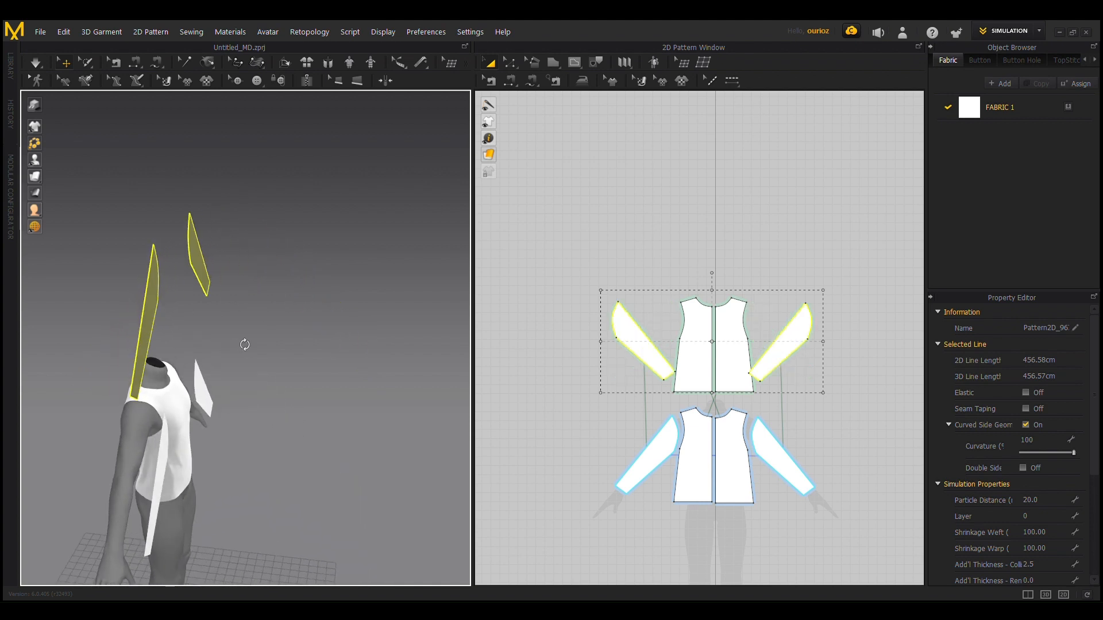
pyautogui.moveTo(164, 287); pyautogui.dragTo(167, 497)
pyautogui.press('2')
pyautogui.moveTo(167, 497); pyautogui.dragTo(297, 491, button='right')
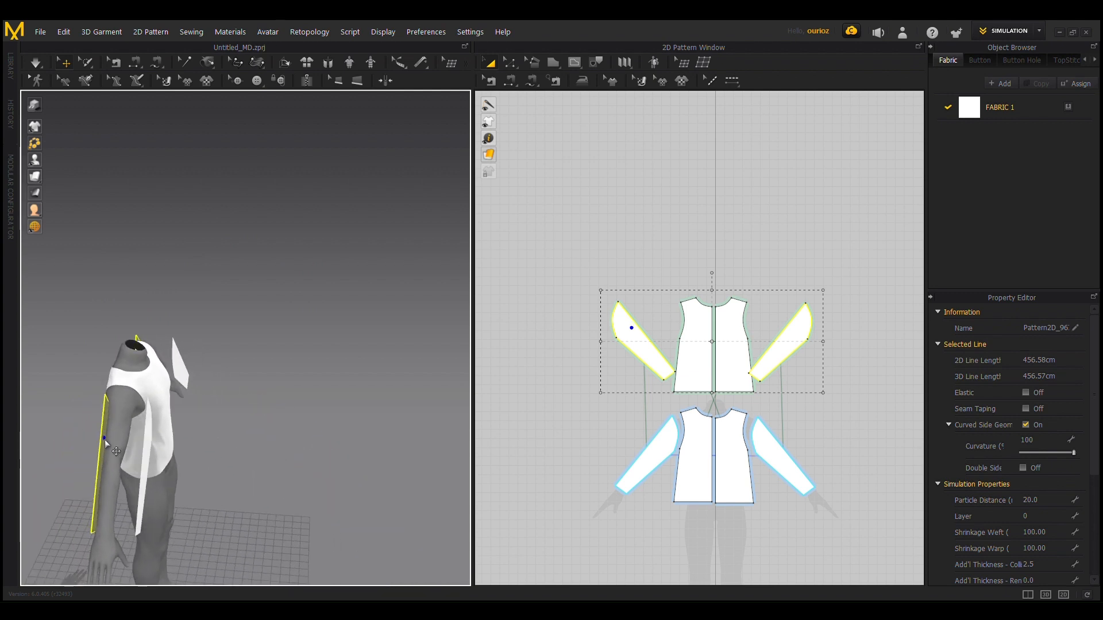
pyautogui.moveTo(104, 440); pyautogui.dragTo(94, 439)
pyautogui.scroll(3, 204, 462)
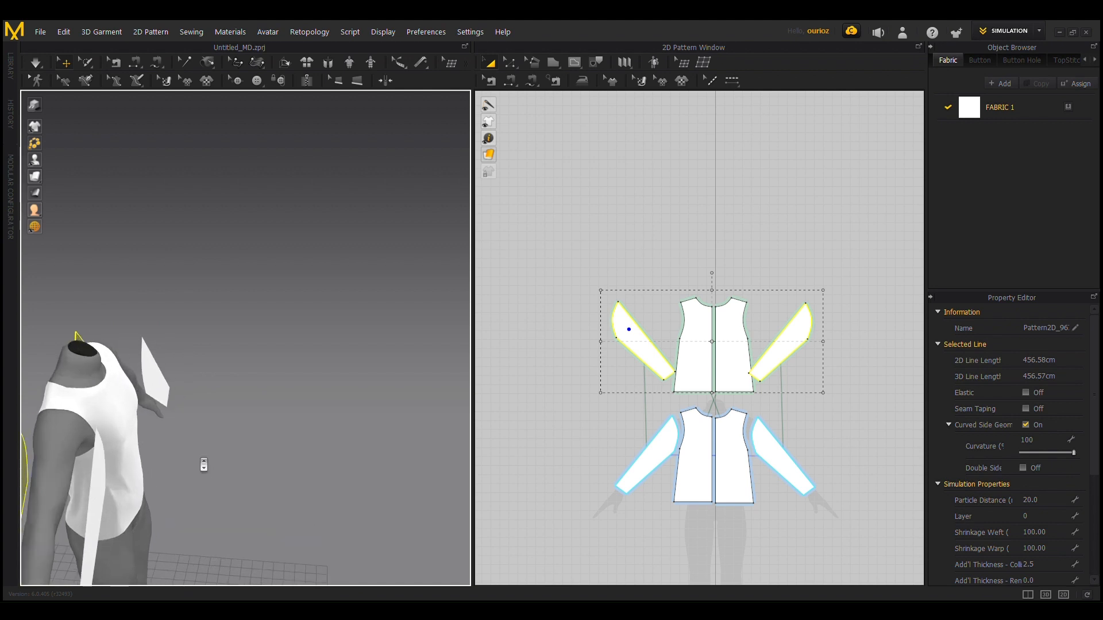
# Step: Select both front sleeves and shift them in 3D so they sit in front of the avatar's arms
pyautogui.moveTo(204, 463); pyautogui.dragTo(431, 321, button='middle')
pyautogui.moveTo(432, 321); pyautogui.dragTo(329, 382, button='right')
pyautogui.click(327, 377)
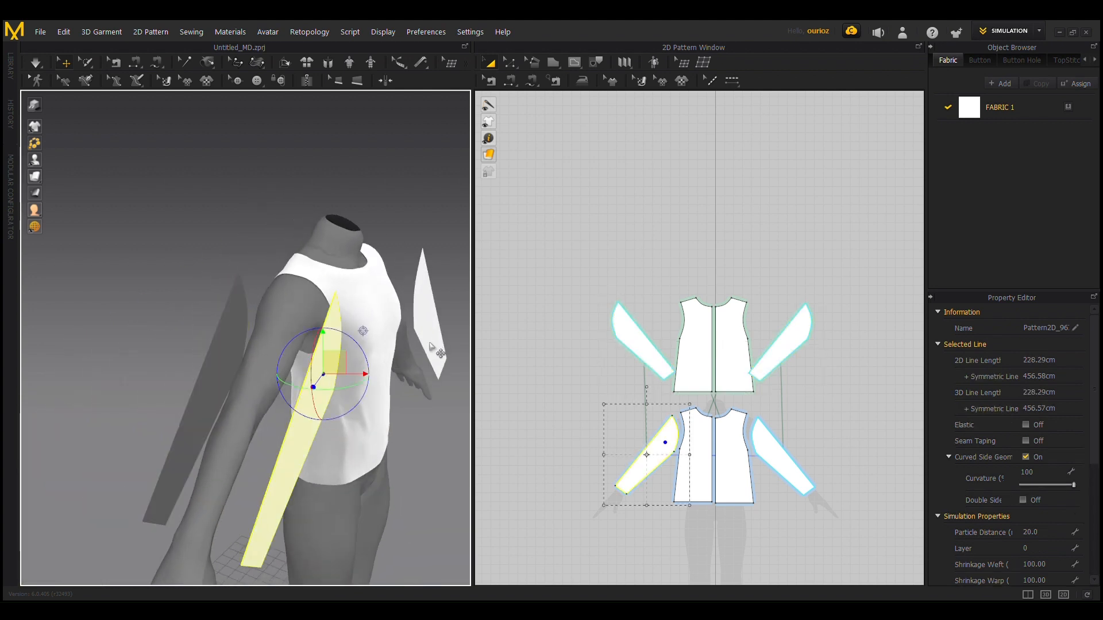
pyautogui.moveTo(444, 351); pyautogui.dragTo(419, 322)
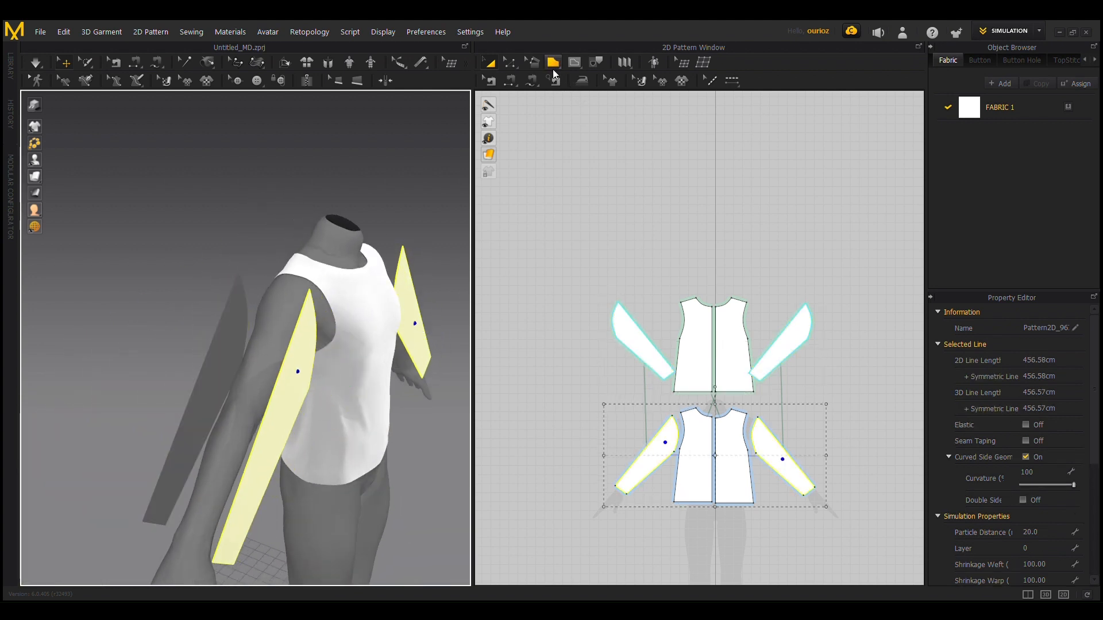
# Step: Sew the curved edges of both front sleeves to the matching front bodice armholes
pyautogui.click(509, 84)
pyautogui.click(677, 430)
pyautogui.scroll(2, 402, 402)
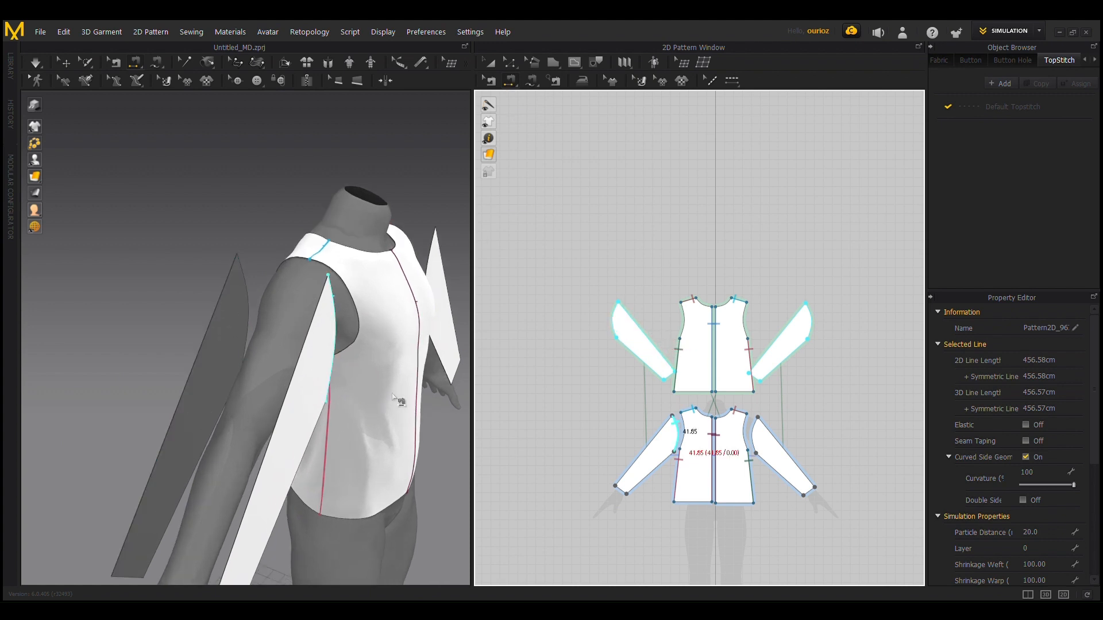
pyautogui.moveTo(402, 401); pyautogui.dragTo(327, 390, button='right')
pyautogui.click(227, 232)
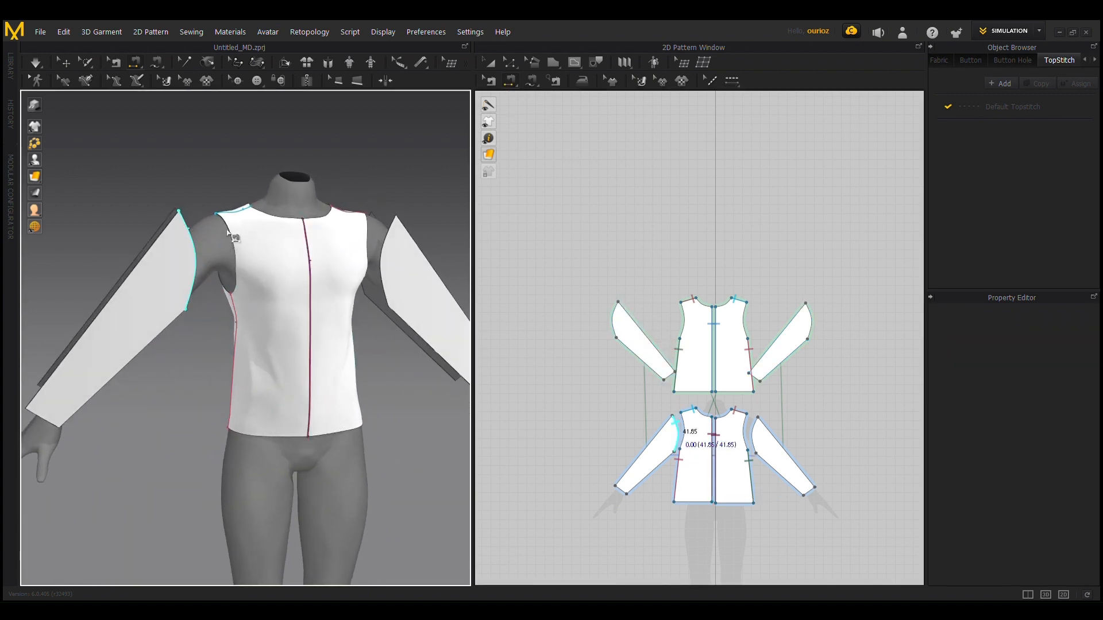
pyautogui.click(232, 233)
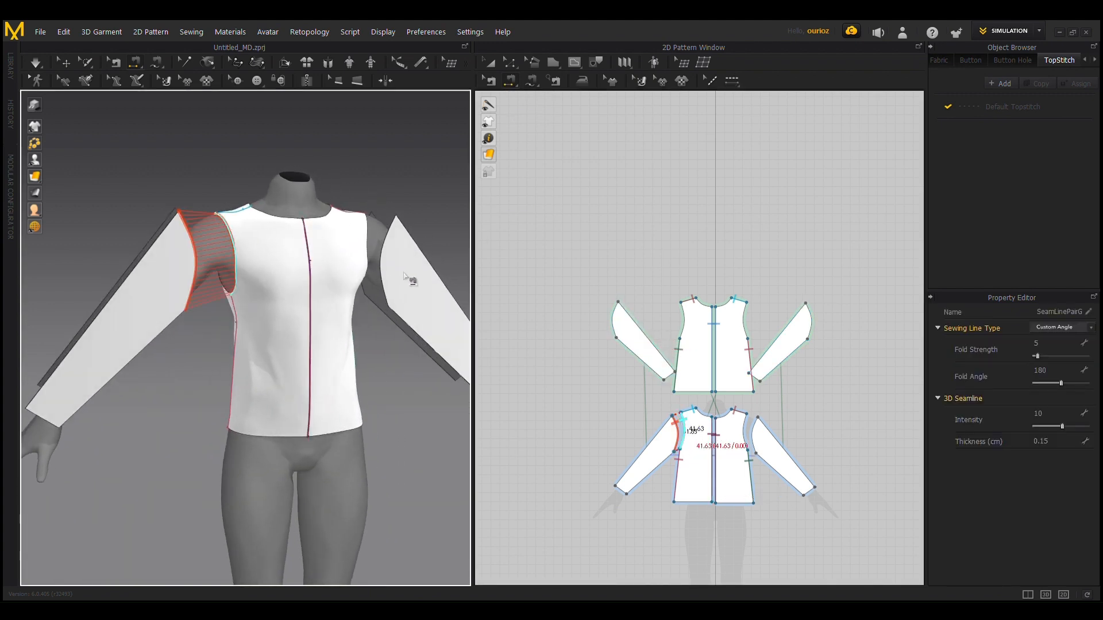
pyautogui.click(368, 226)
pyautogui.click(390, 229)
# Step: Sew the long top edges of the front and back sleeve pieces together on the avatar's right arm
pyautogui.moveTo(193, 256); pyautogui.dragTo(236, 271, button='right')
pyautogui.click(205, 298)
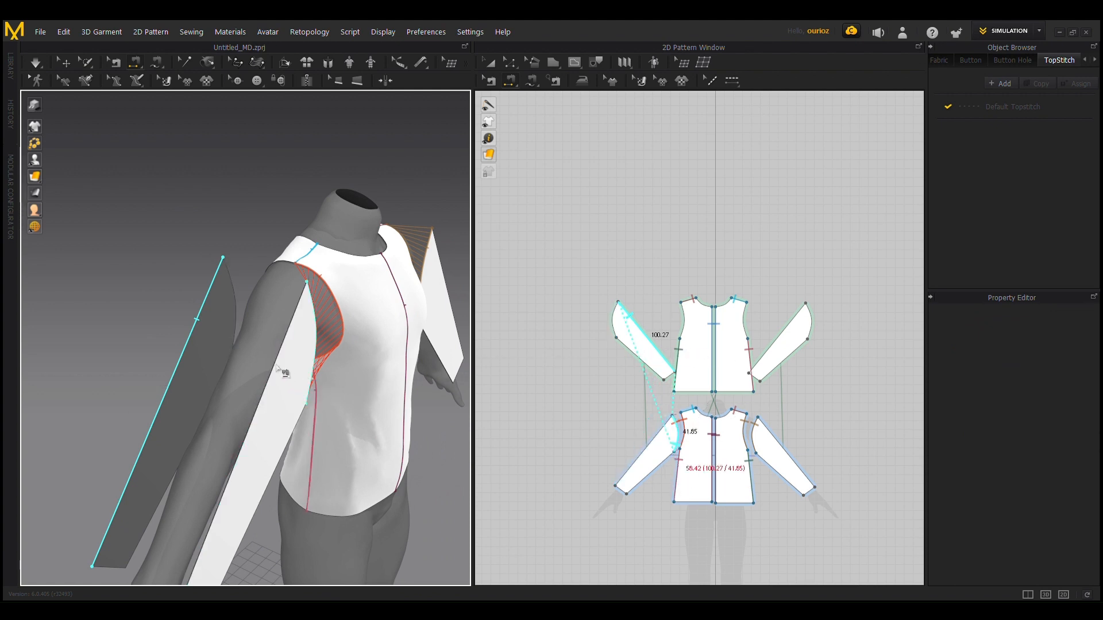
pyautogui.click(288, 360)
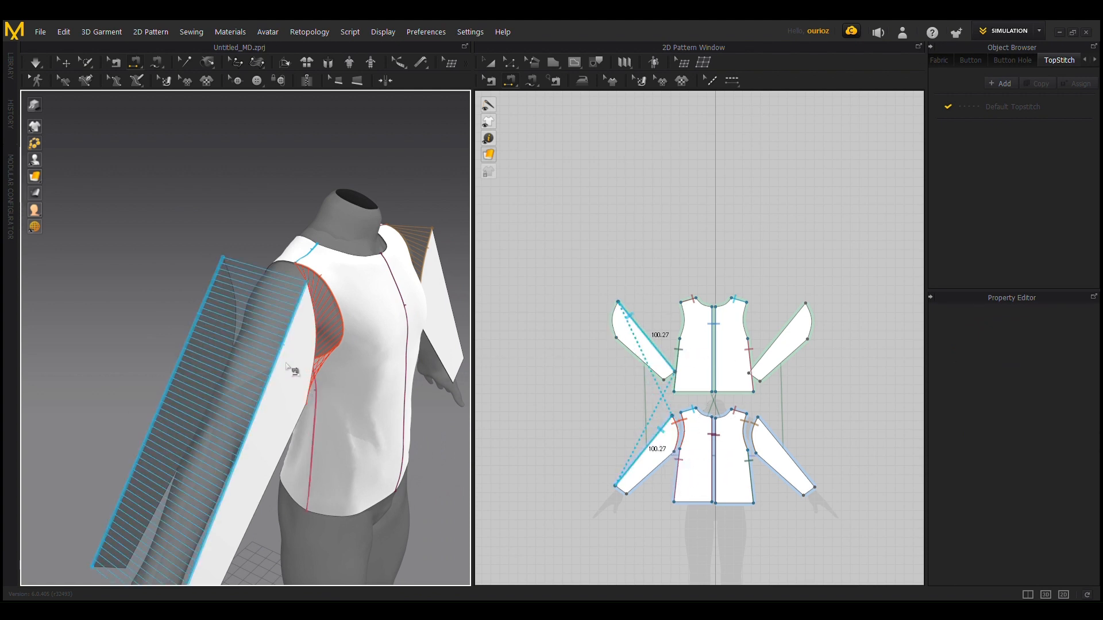
# Step: Sew the curved edges of both back sleeves to the matching back bodice armholes
pyautogui.moveTo(217, 333); pyautogui.dragTo(325, 347, button='right')
pyautogui.moveTo(356, 337); pyautogui.dragTo(130, 310, button='middle')
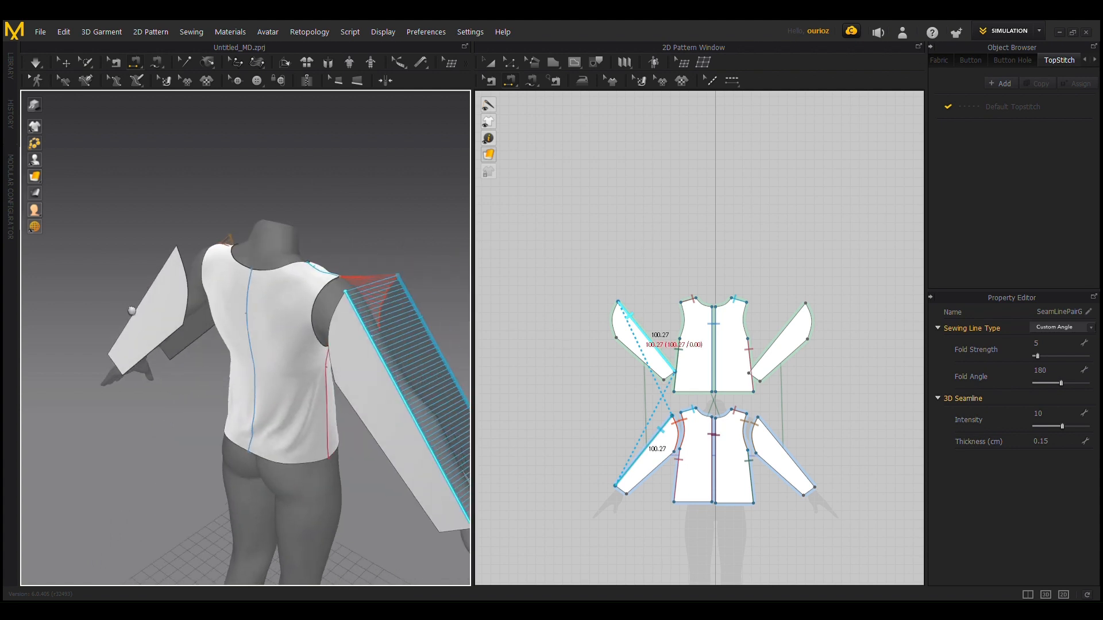
pyautogui.moveTo(261, 325); pyautogui.dragTo(313, 327, button='right')
pyautogui.click(391, 293)
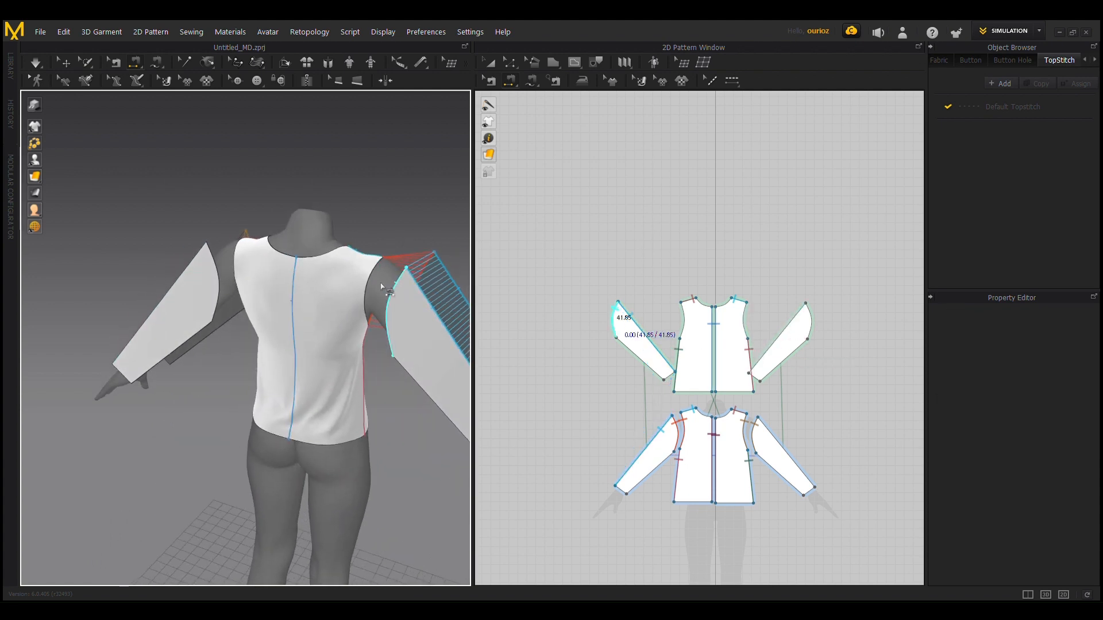
pyautogui.click(367, 282)
pyautogui.click(218, 295)
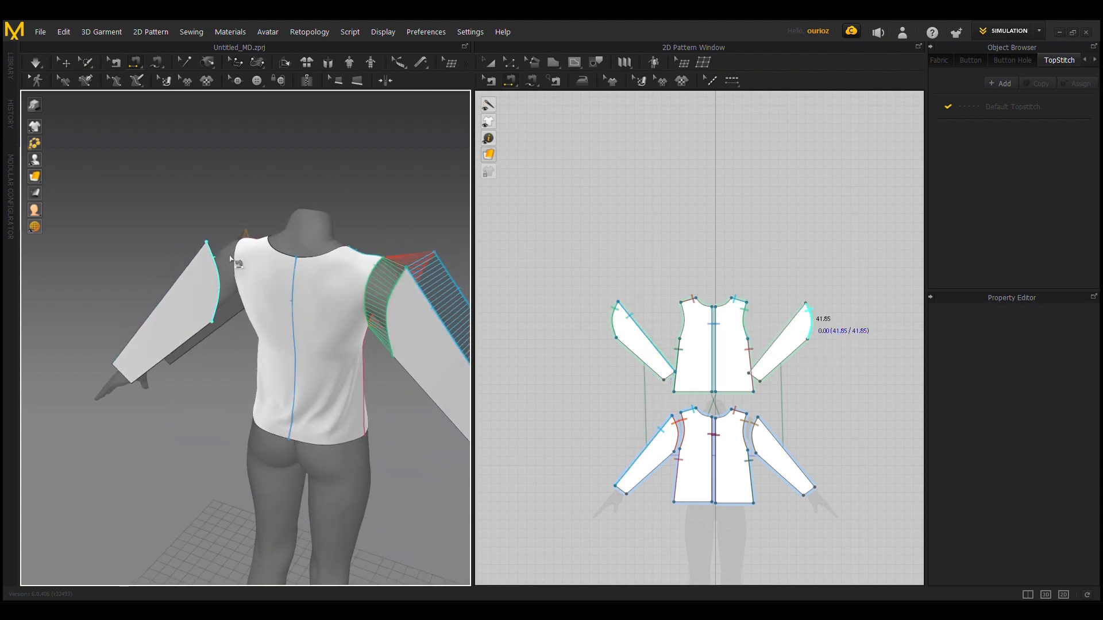
pyautogui.click(235, 258)
# Step: Sew the underarm edges of the front and back sleeve pieces together on both arms
pyautogui.moveTo(198, 327); pyautogui.dragTo(225, 278, button='right')
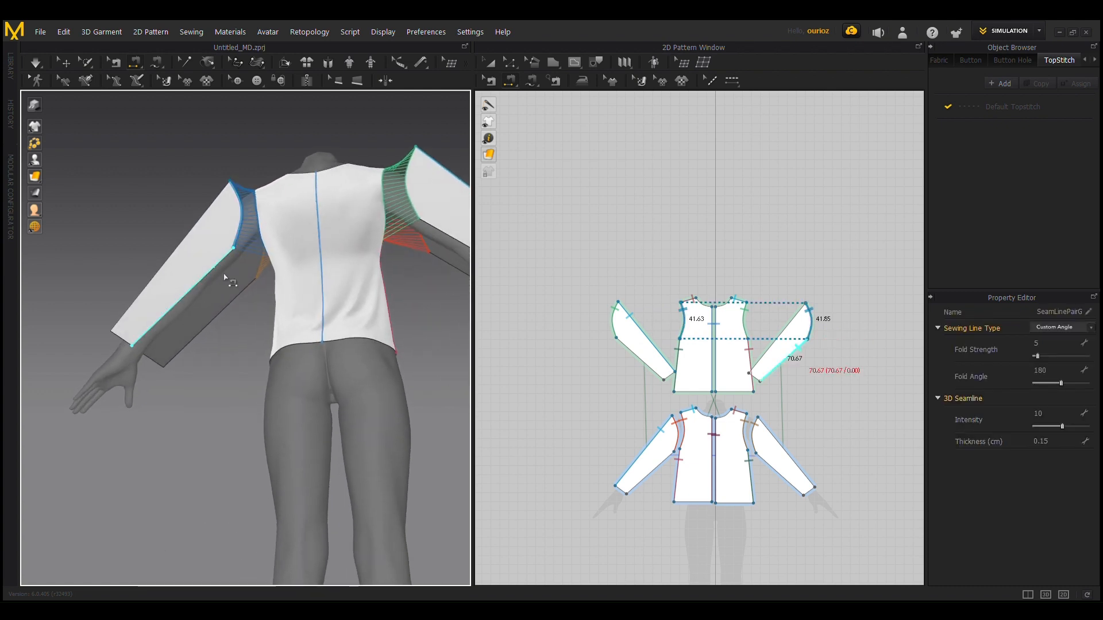
pyautogui.click(222, 268)
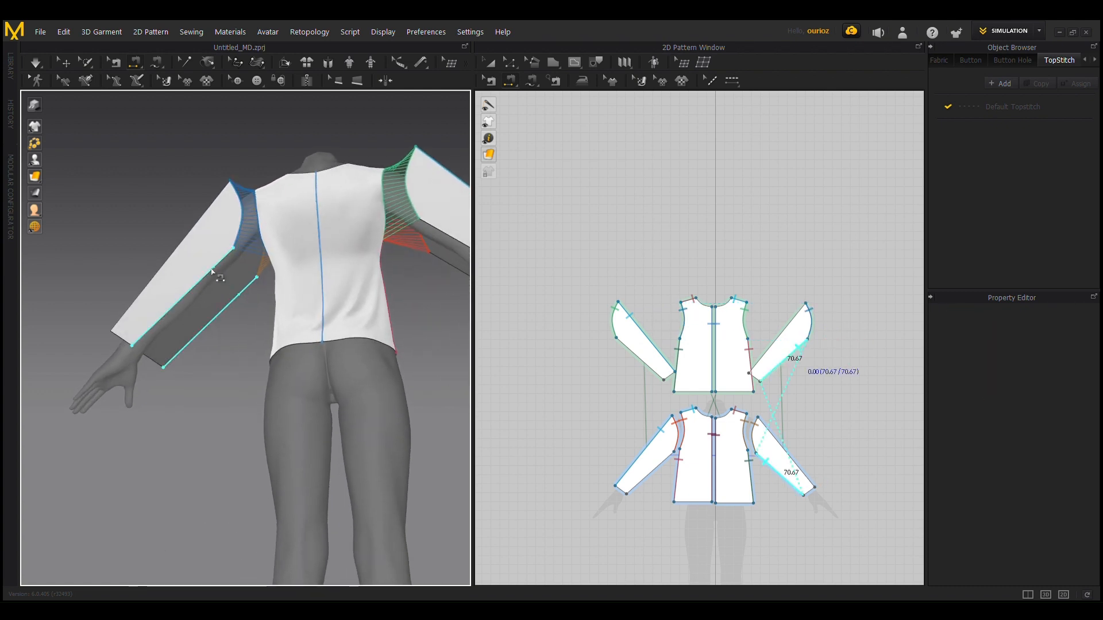
pyautogui.click(248, 291)
pyautogui.click(441, 231)
pyautogui.click(439, 258)
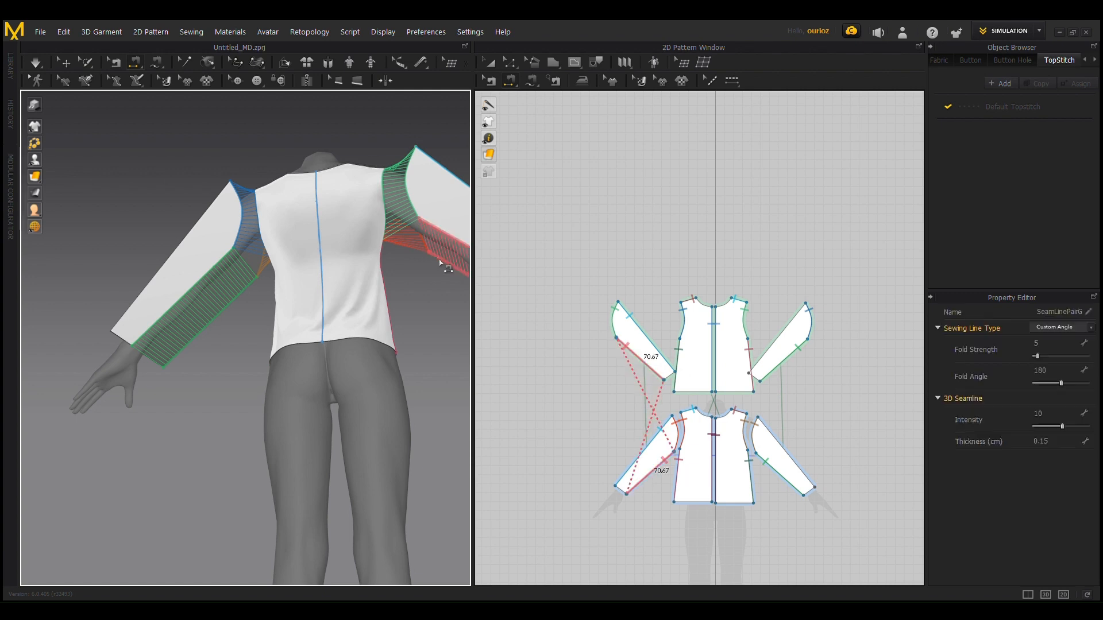
# Step: Sew the long top edges of the front and back sleeve pieces together on the avatar's left arm
pyautogui.moveTo(201, 254); pyautogui.dragTo(280, 272, button='right')
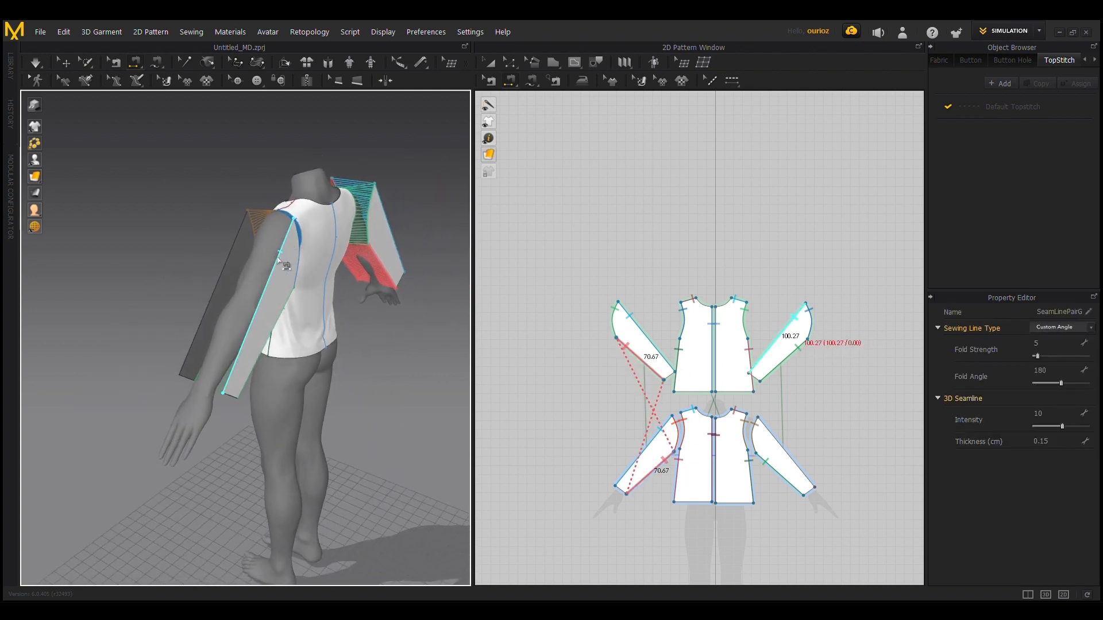
pyautogui.click(277, 258)
pyautogui.click(249, 253)
pyautogui.press('space')
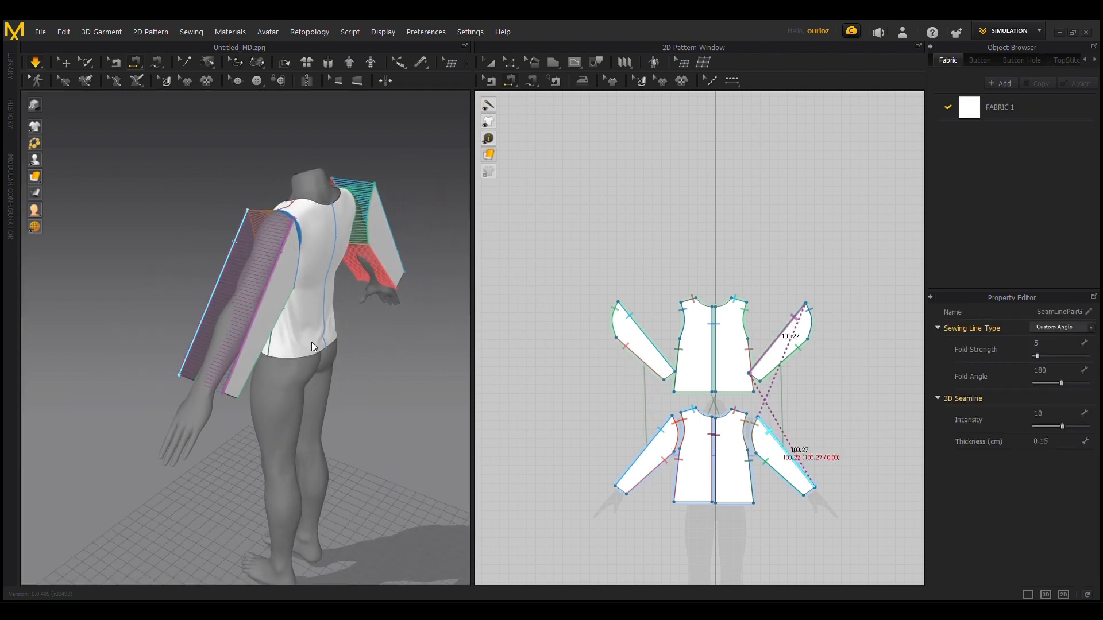
pyautogui.moveTo(343, 365); pyautogui.dragTo(300, 364, button='right')
pyautogui.hotkey('ctrl', 'z')
# Step: Select the front sleeve piece on the avatar's left arm and adjust its position in front of the arm
pyautogui.moveTo(206, 373); pyautogui.dragTo(326, 392, button='right')
pyautogui.moveTo(295, 330); pyautogui.dragTo(200, 276, button='right')
pyautogui.click(281, 284)
pyautogui.click(235, 282)
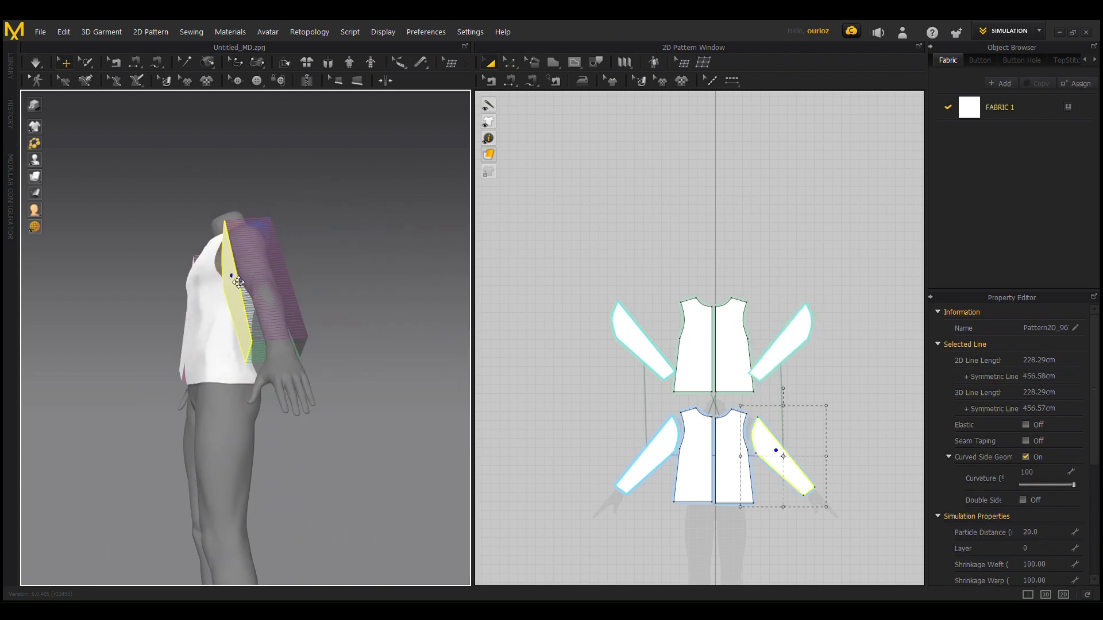
pyautogui.moveTo(245, 281); pyautogui.dragTo(241, 277)
pyautogui.moveTo(190, 319); pyautogui.dragTo(230, 344, button='right')
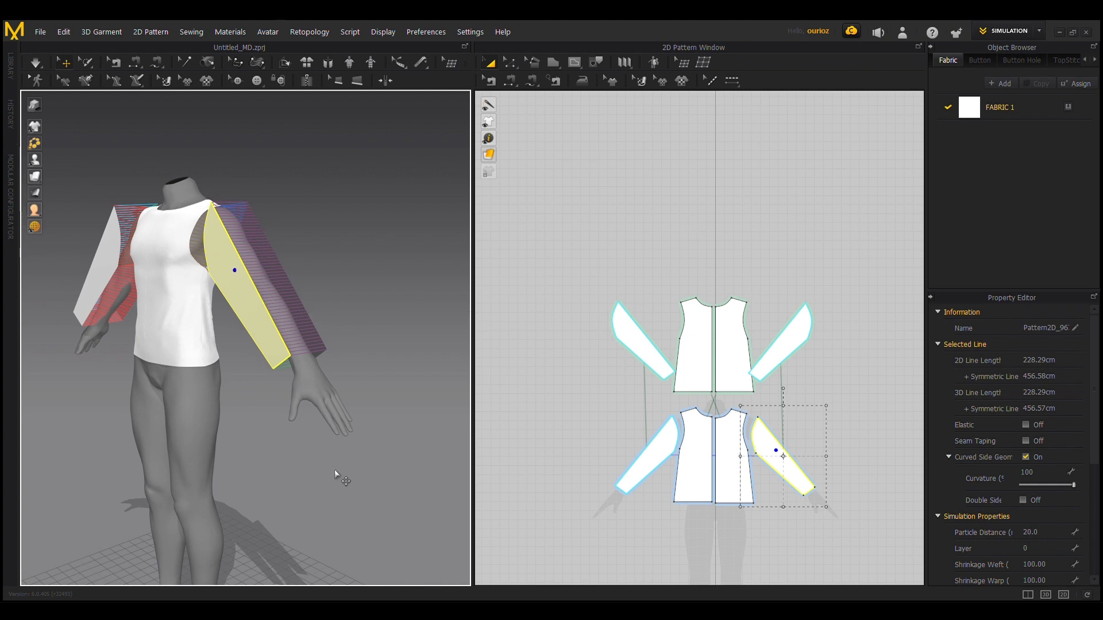
pyautogui.moveTo(260, 428); pyautogui.dragTo(213, 266, button='right')
pyautogui.scroll(5, 188, 255)
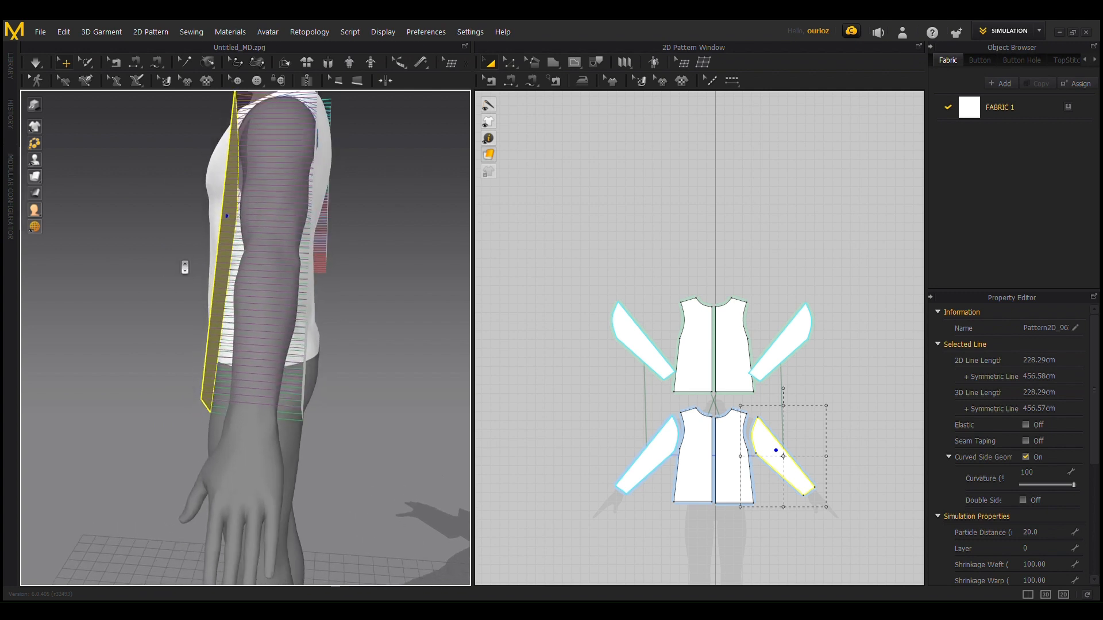
pyautogui.moveTo(125, 332); pyautogui.dragTo(243, 328, button='right')
# Step: Simulate the garment to pull the sewn sleeves closed around both arms
pyautogui.press('space')
pyautogui.scroll(-5, 187, 332)
pyautogui.scroll(-4, 214, 339)
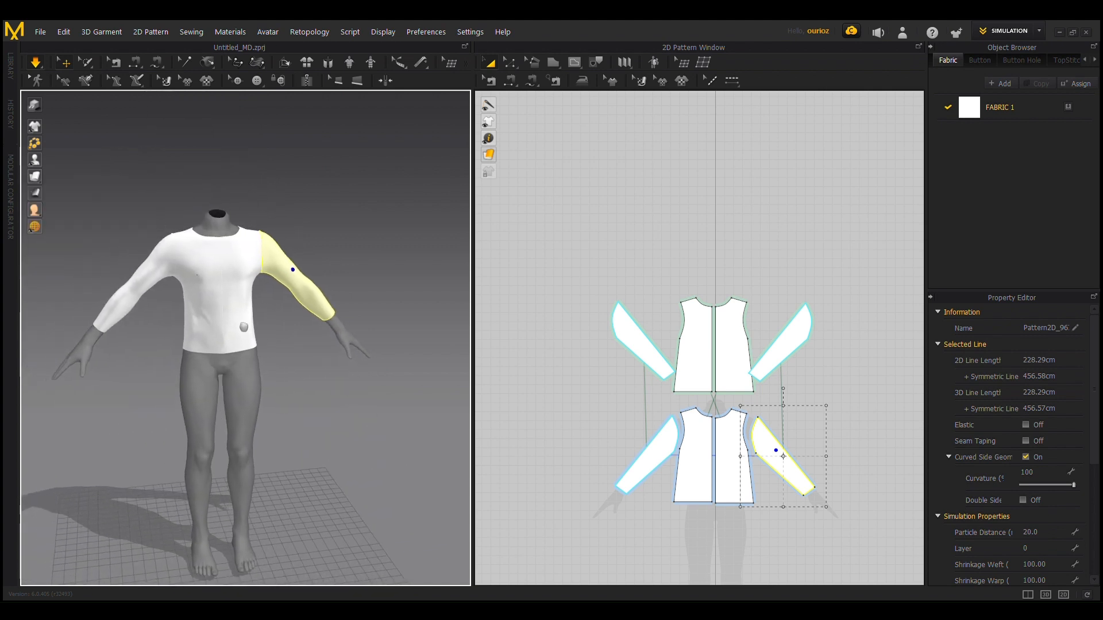
pyautogui.scroll(3, 236, 358)
pyautogui.moveTo(219, 364)
pyautogui.mouseDown(button='right')
pyautogui.moveTo(203, 352)
pyautogui.moveTo(228, 345)
pyautogui.mouseUp(button='right')
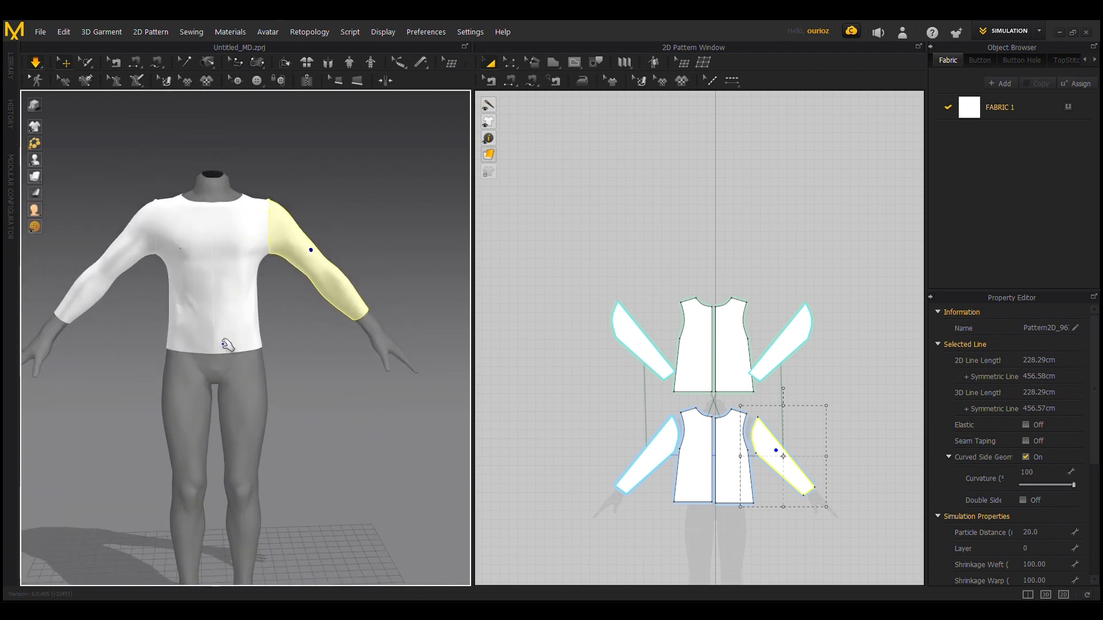
pyautogui.moveTo(318, 357); pyautogui.dragTo(345, 376, button='right')
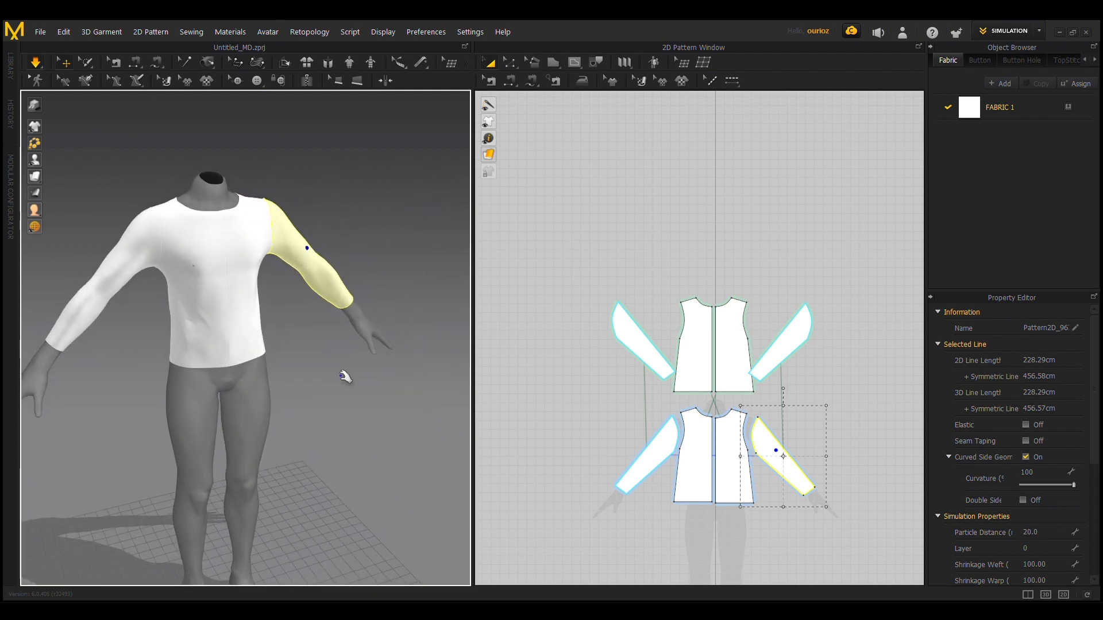
# Step: Move the curve point on the front sleeve's cap slightly outward towards the bodice armhole
pyautogui.scroll(3, 341, 374)
pyautogui.moveTo(335, 248); pyautogui.dragTo(334, 297, button='middle')
pyautogui.scroll(5, 334, 297)
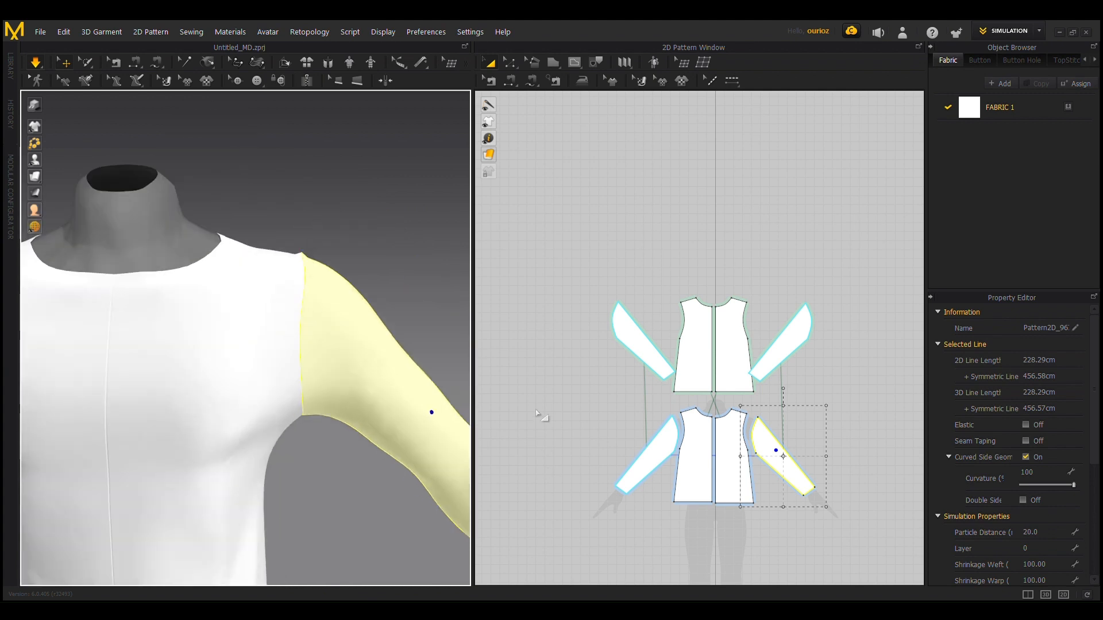
pyautogui.scroll(5, 537, 414)
pyautogui.moveTo(736, 401); pyautogui.dragTo(430, 182, button='middle')
pyautogui.scroll(5, 566, 283)
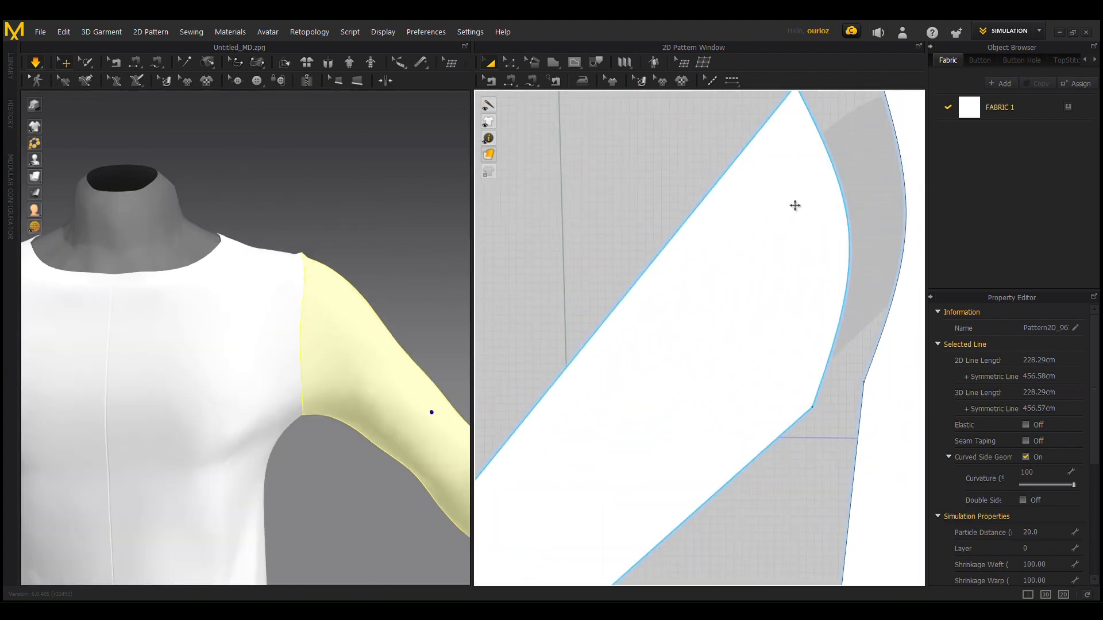
pyautogui.scroll(-4, 776, 246)
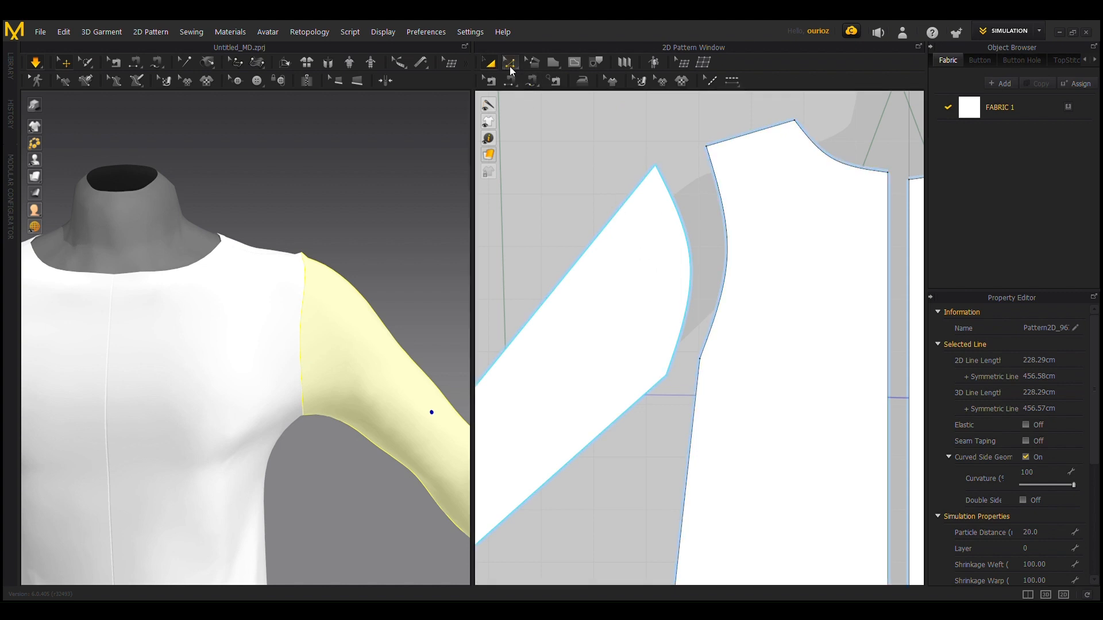
pyautogui.click(699, 264)
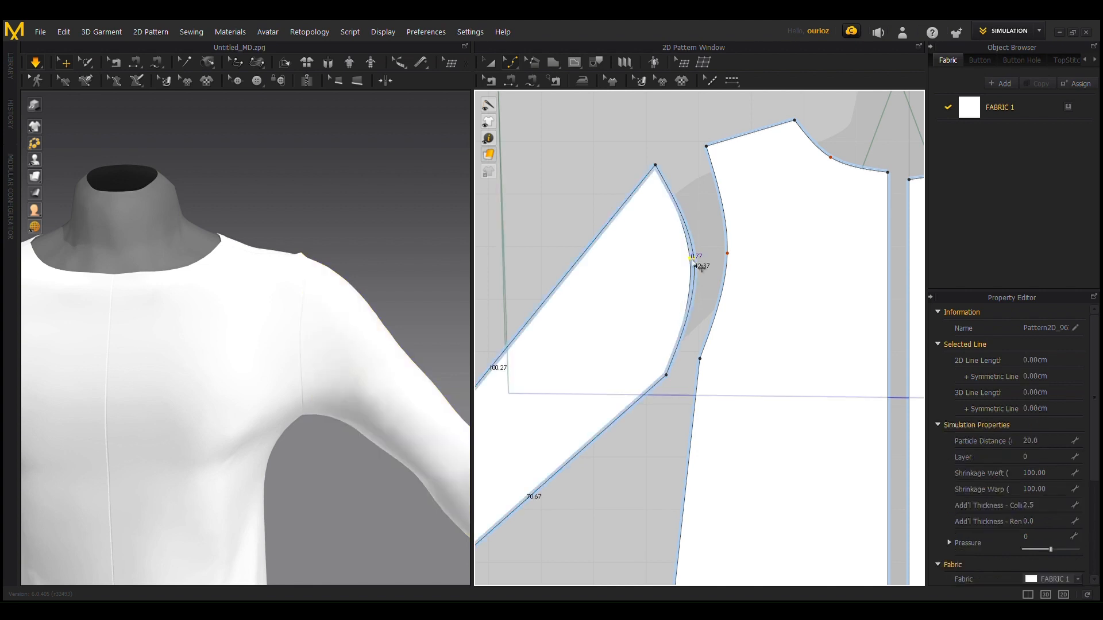
pyautogui.moveTo(701, 267); pyautogui.dragTo(704, 267)
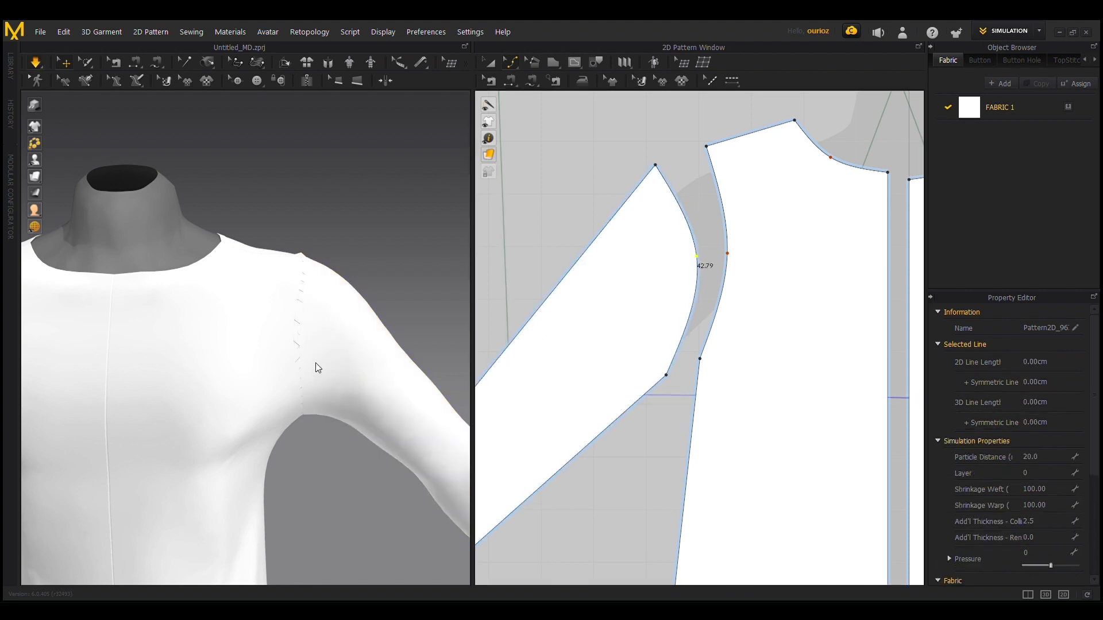
# Step: Examine the simulated garment's fit around the shoulders and sleeves from the front and back
pyautogui.scroll(-2, 333, 347)
pyautogui.scroll(-2, 333, 347)
pyautogui.scroll(-2, 242, 425)
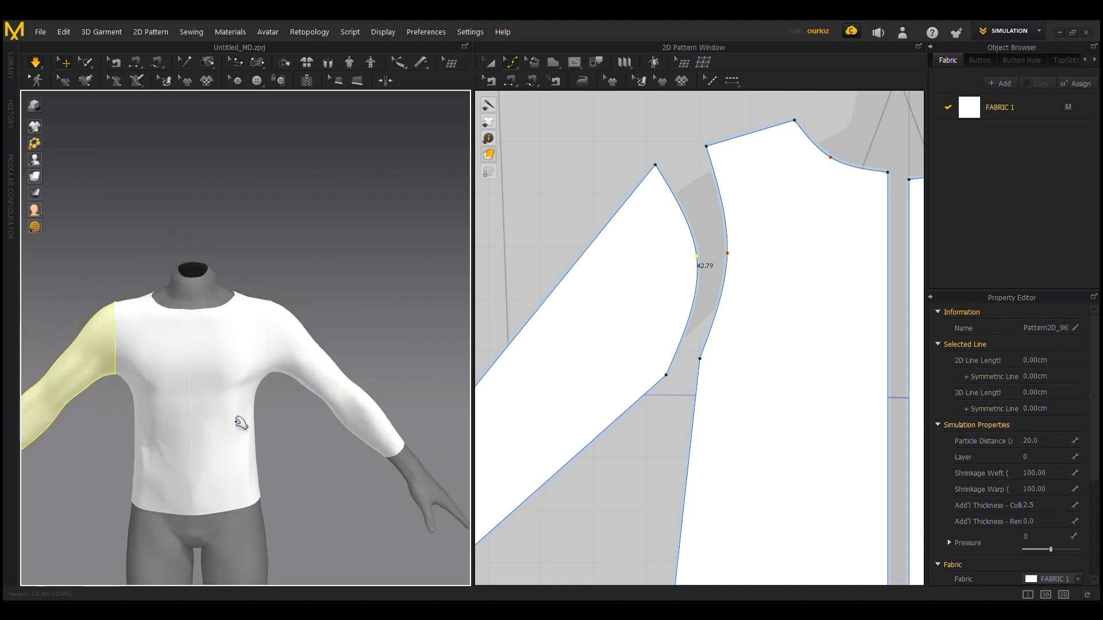
pyautogui.scroll(4, 290, 294)
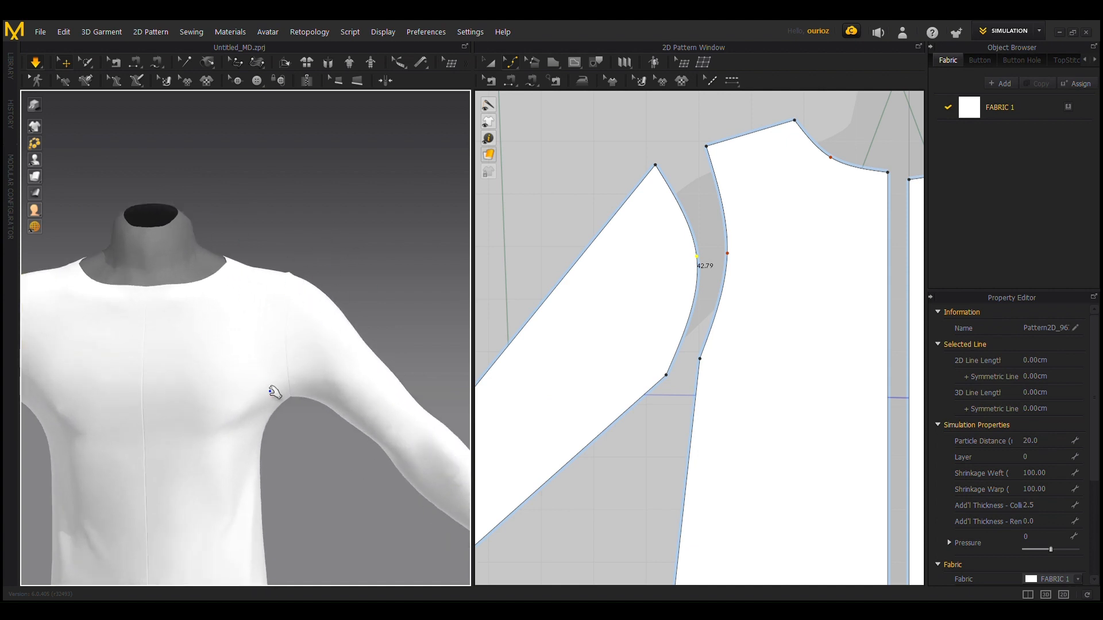
pyautogui.scroll(-3, 322, 463)
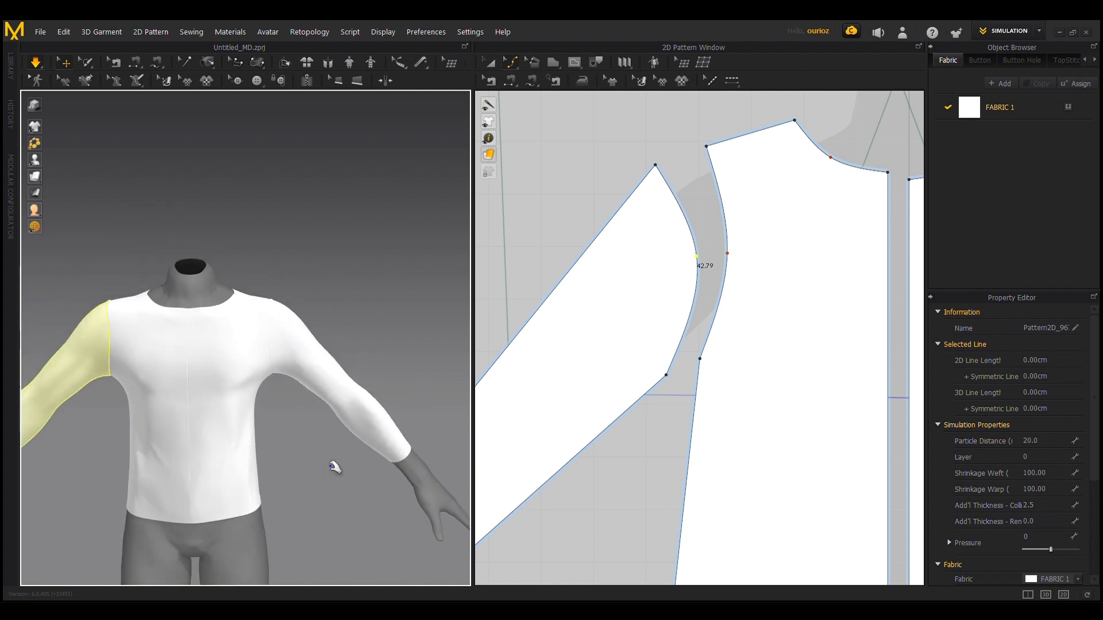
pyautogui.scroll(-5, 401, 283)
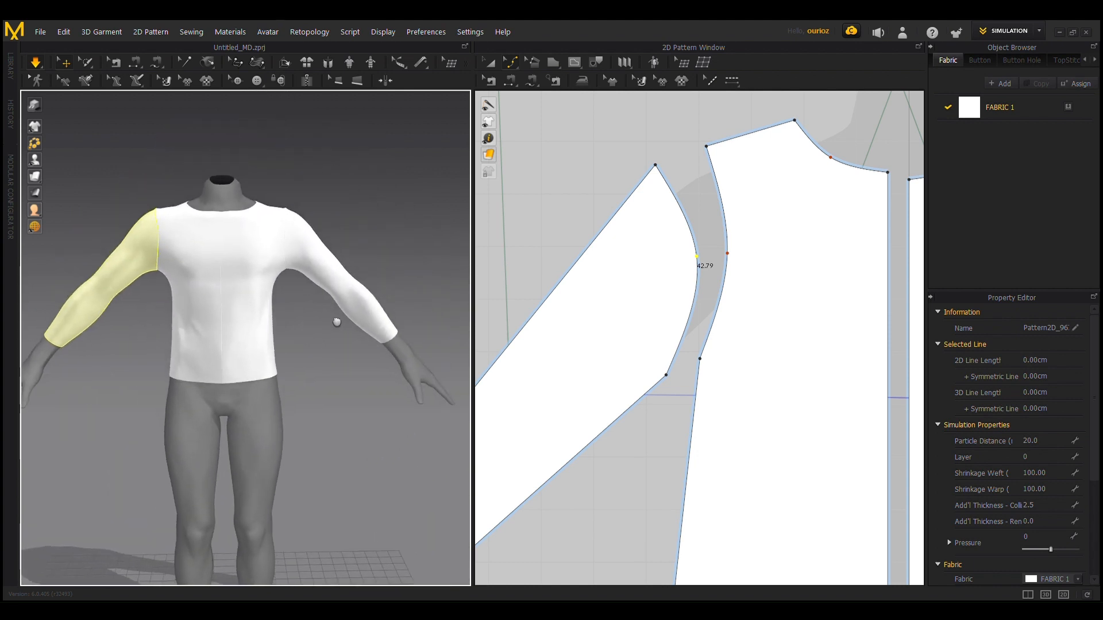
pyautogui.scroll(3, 376, 337)
pyautogui.scroll(2, 375, 339)
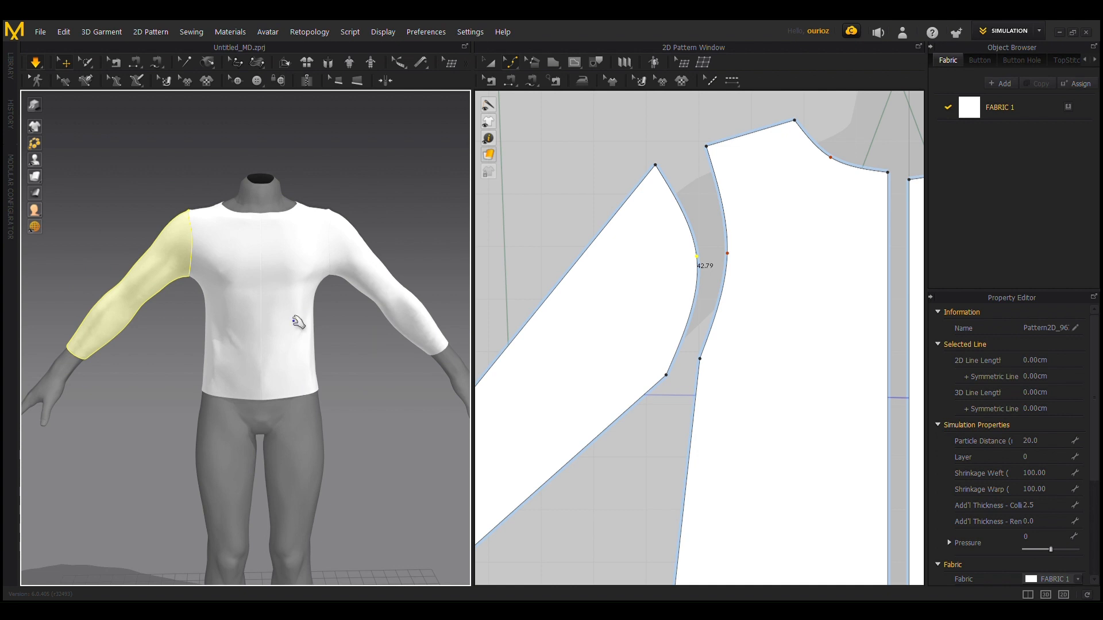
pyautogui.scroll(-2, 329, 366)
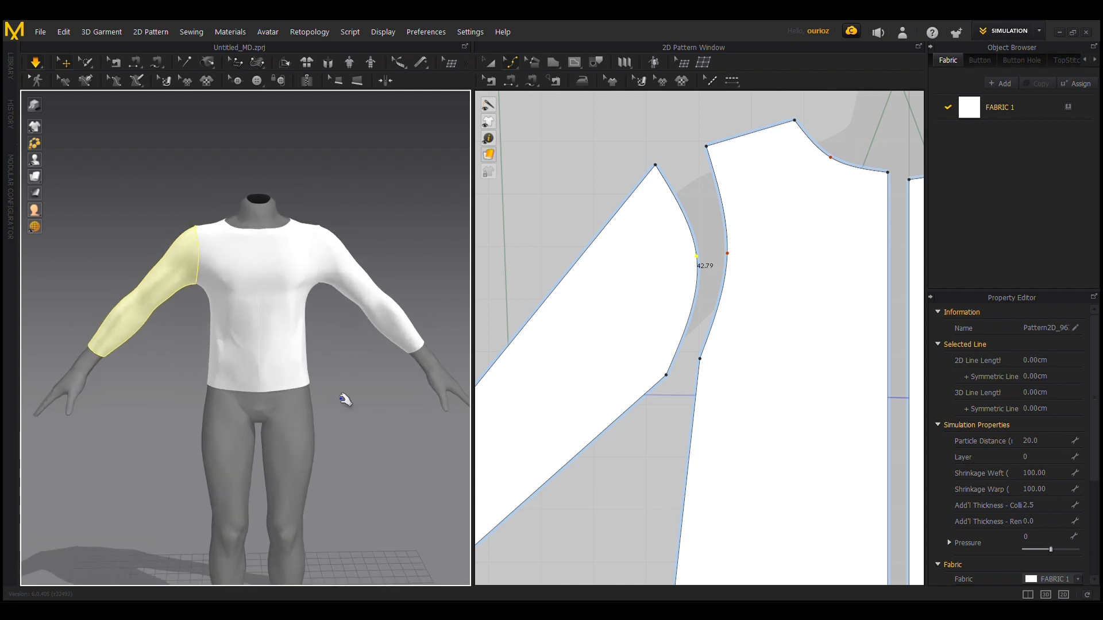
pyautogui.scroll(-1, 342, 399)
pyautogui.moveTo(322, 387); pyautogui.dragTo(72, 374, button='right')
pyautogui.scroll(1, 332, 338)
pyautogui.moveTo(353, 368); pyautogui.dragTo(142, 389, button='right')
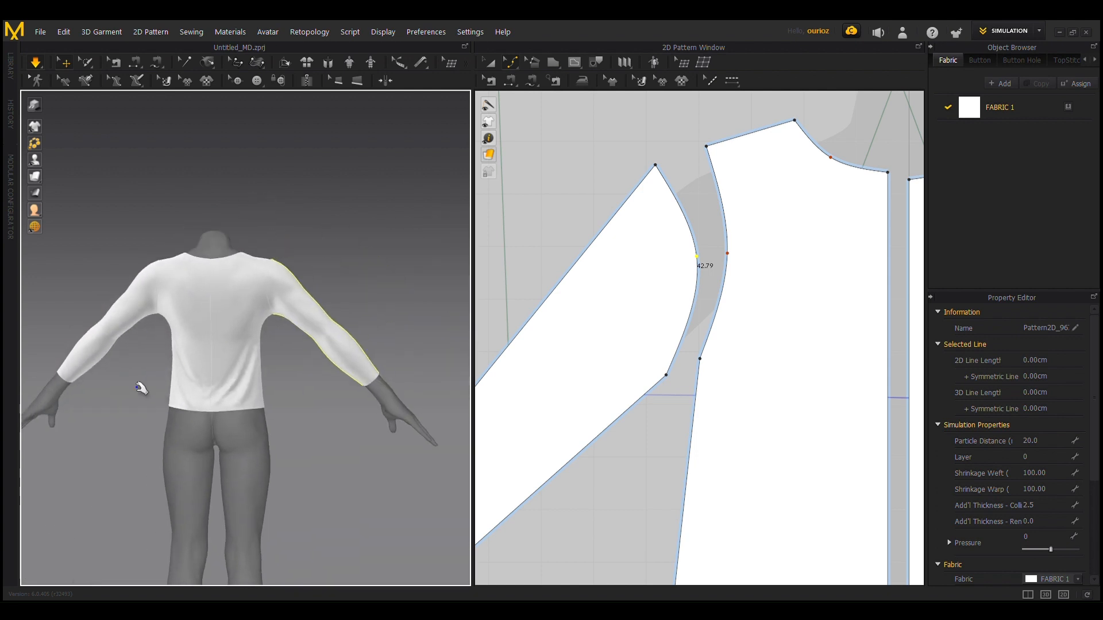
pyautogui.scroll(3, 246, 569)
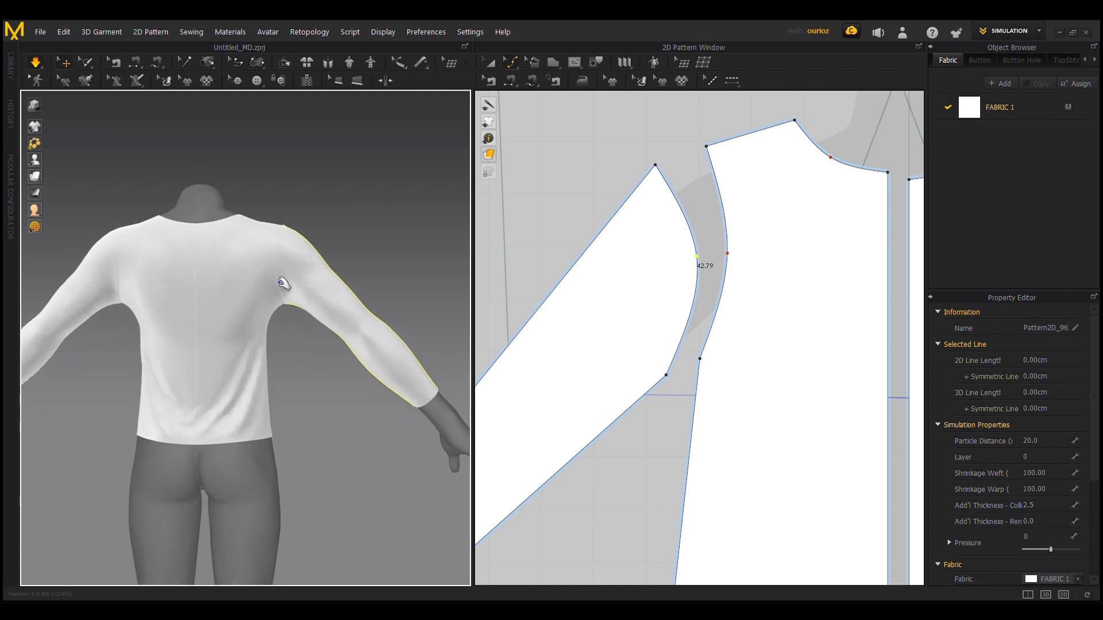
pyautogui.scroll(-3, 240, 492)
pyautogui.moveTo(116, 418); pyautogui.dragTo(453, 424, button='right')
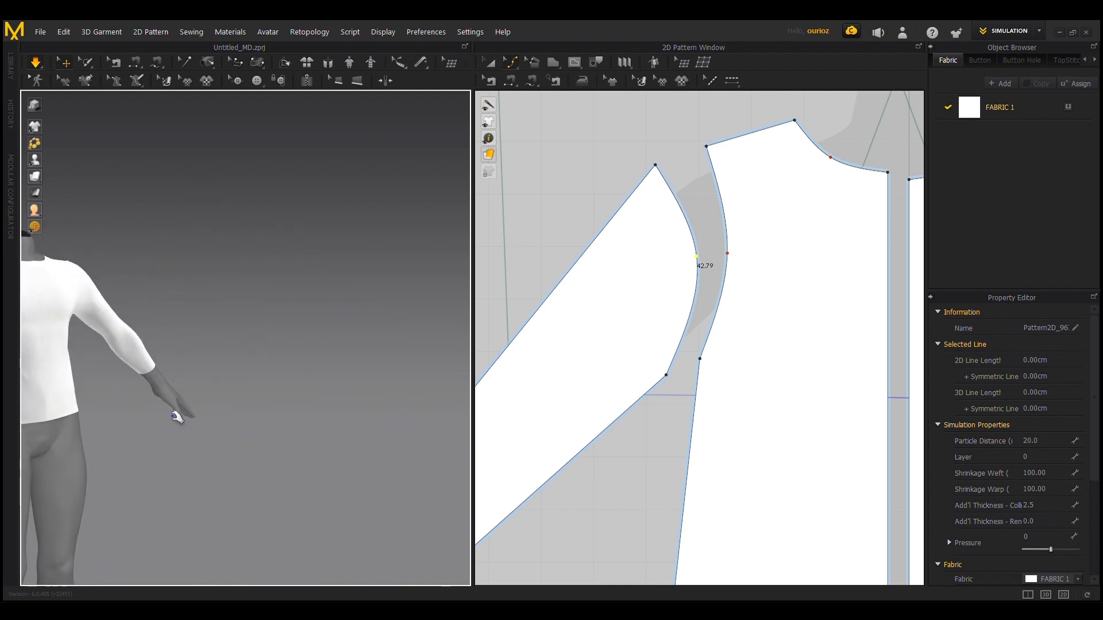
pyautogui.moveTo(176, 415); pyautogui.dragTo(283, 409, button='middle')
pyautogui.moveTo(283, 409); pyautogui.dragTo(225, 415, button='right')
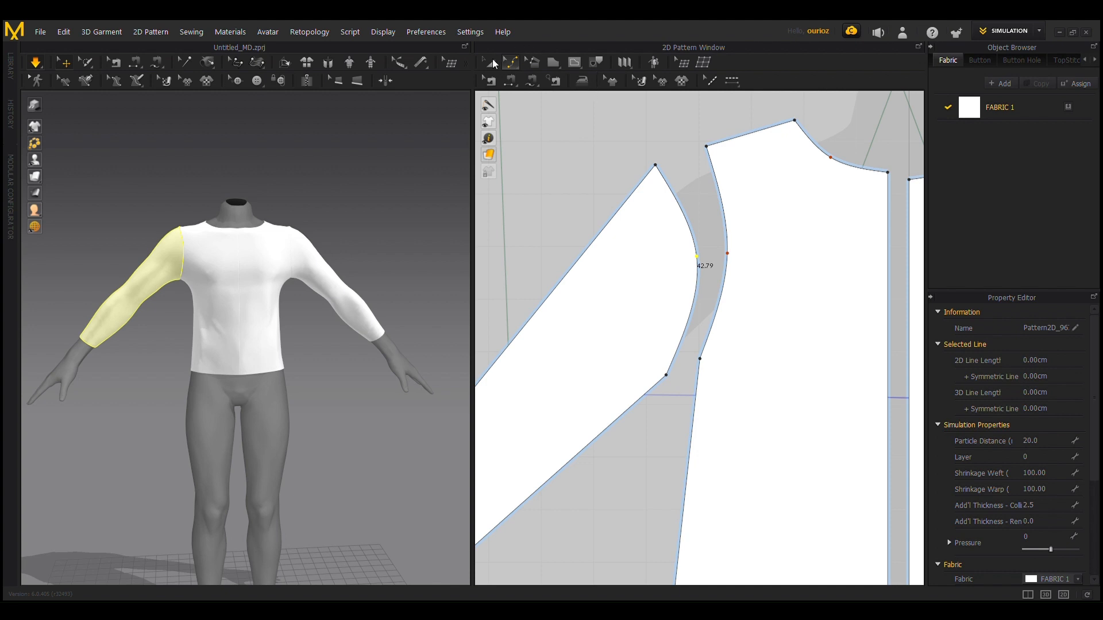
# Step: Delete the centre-front seam joining the two front bodice pieces
pyautogui.scroll(-5, 807, 295)
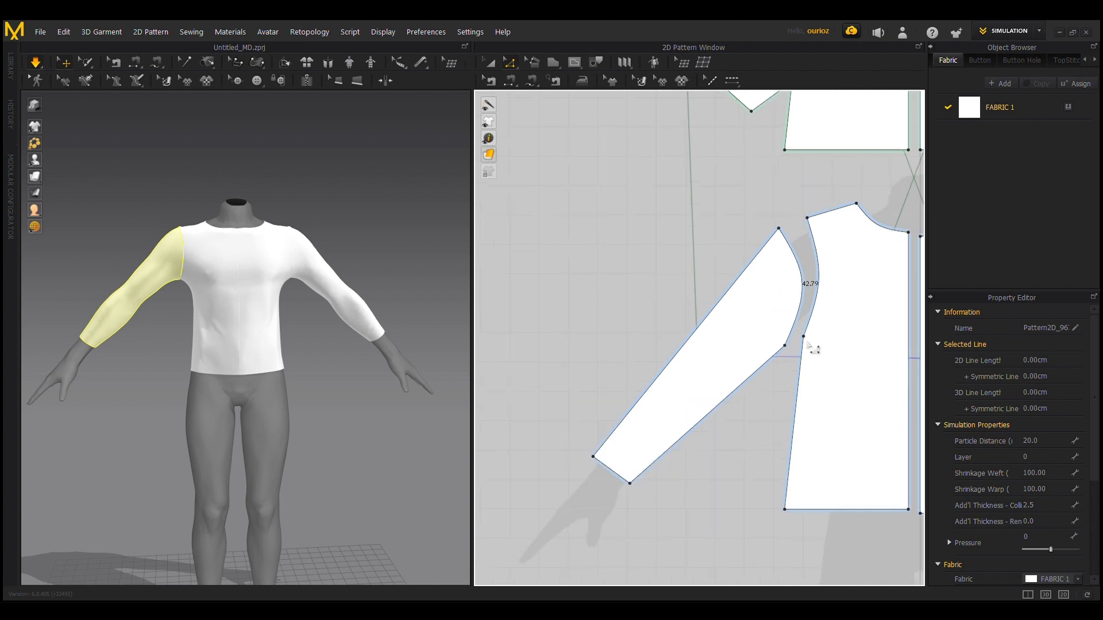
pyautogui.moveTo(797, 344); pyautogui.dragTo(584, 281, button='middle')
pyautogui.scroll(-3, 607, 244)
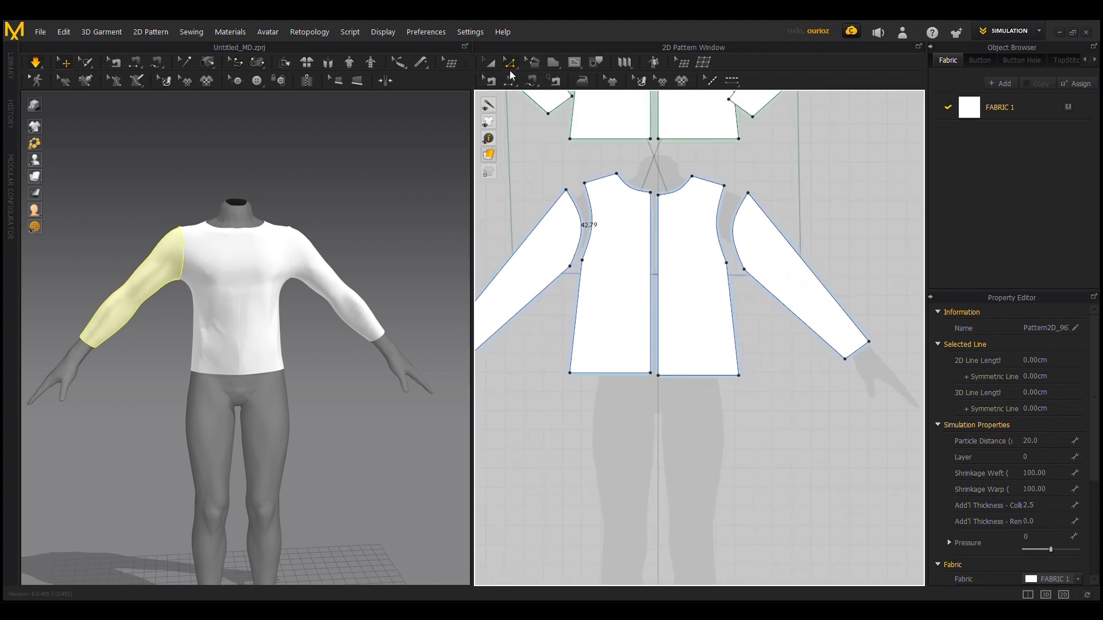
pyautogui.click(489, 80)
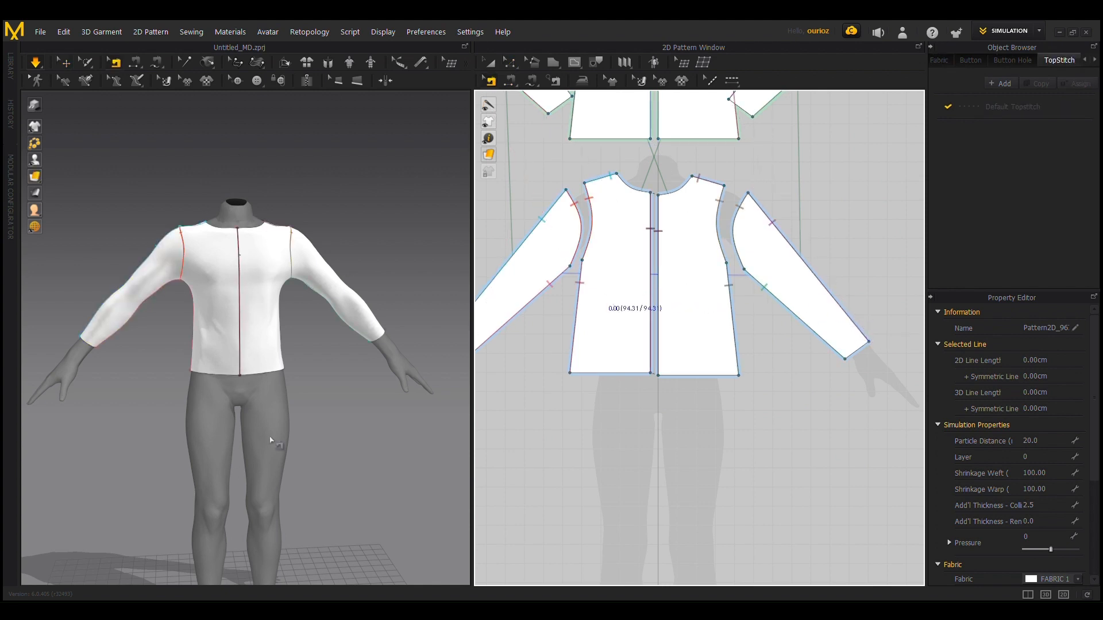
pyautogui.scroll(6, 721, 287)
pyautogui.moveTo(691, 251); pyautogui.dragTo(914, 376, button='middle')
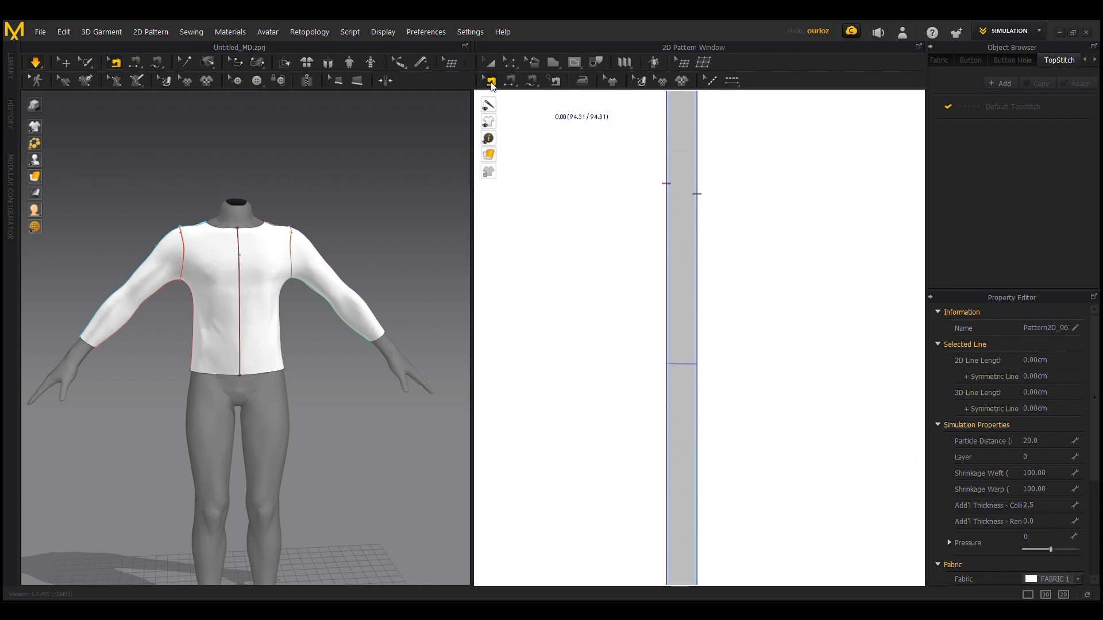
pyautogui.click(669, 185)
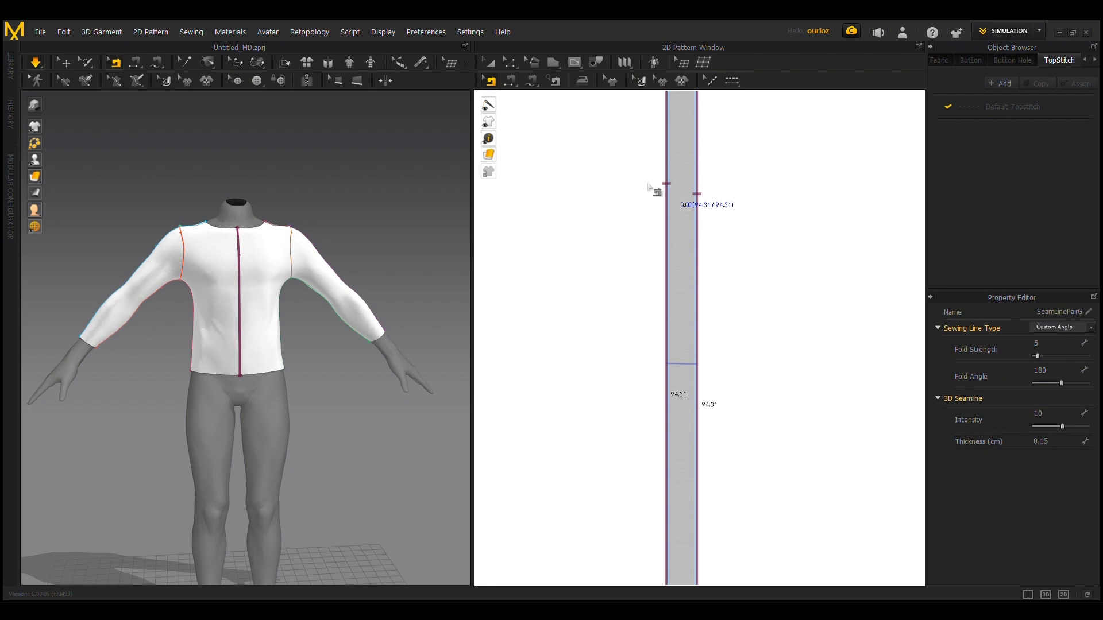
pyautogui.scroll(3, 238, 234)
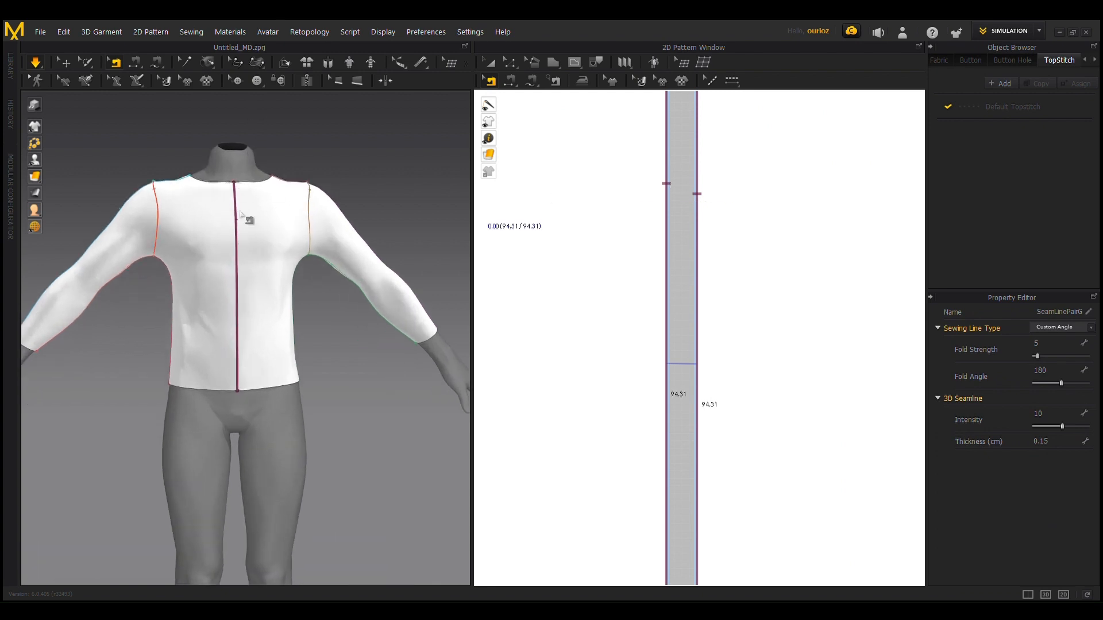
pyautogui.click(297, 348)
pyautogui.press('Delete')
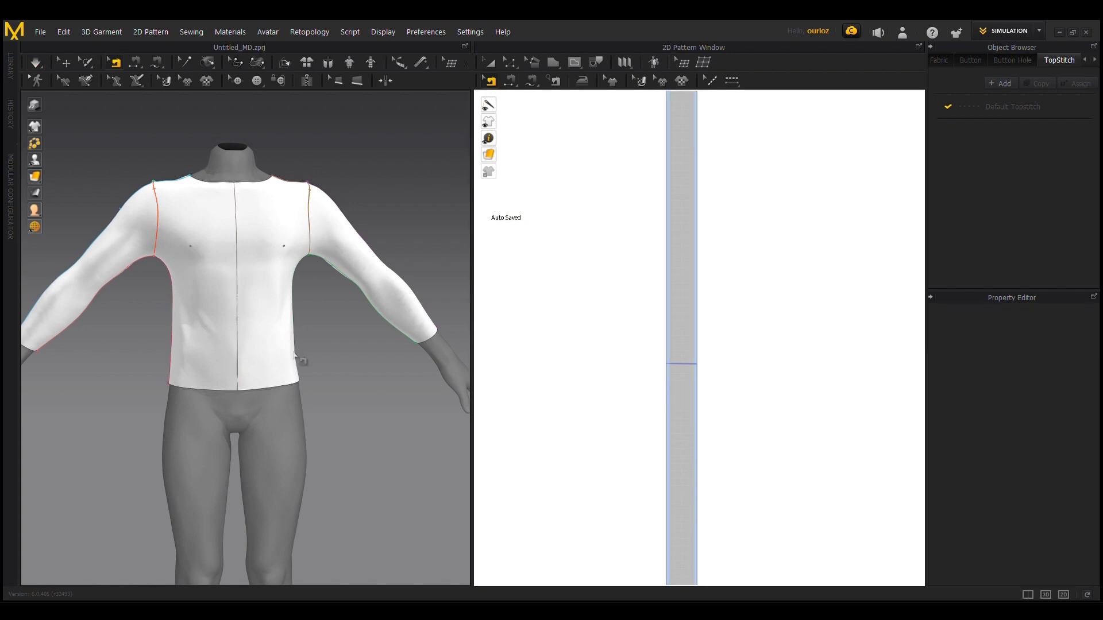
# Step: Simulate the garment with the two front bodice pieces unsewn at the centre
pyautogui.press('q')
pyautogui.press('space')
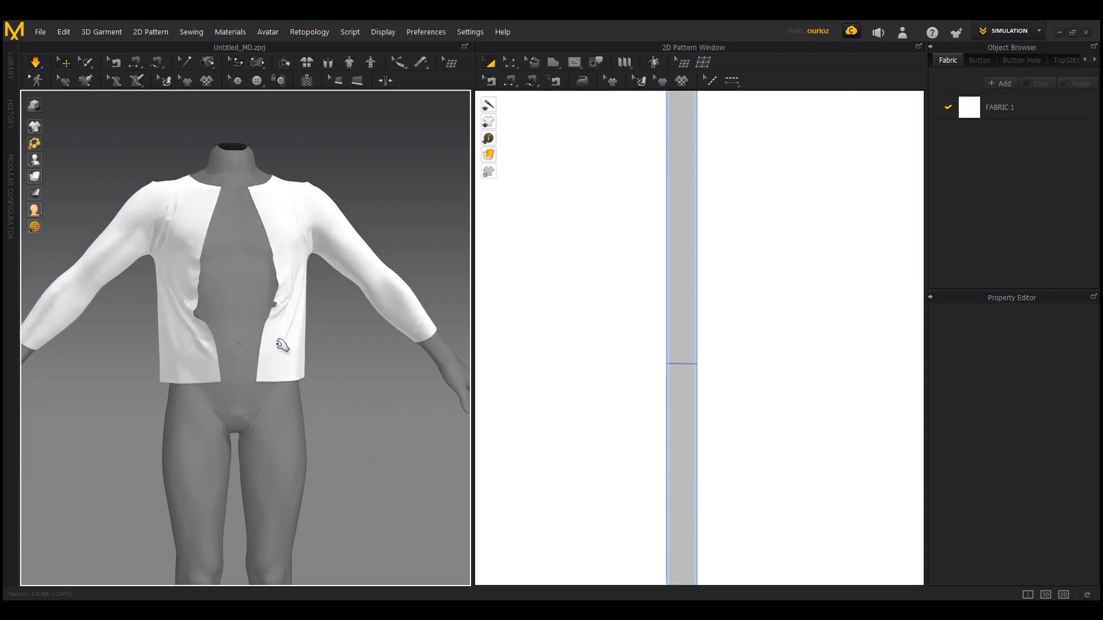
pyautogui.scroll(-3, 273, 339)
pyautogui.moveTo(324, 455); pyautogui.dragTo(284, 454, button='right')
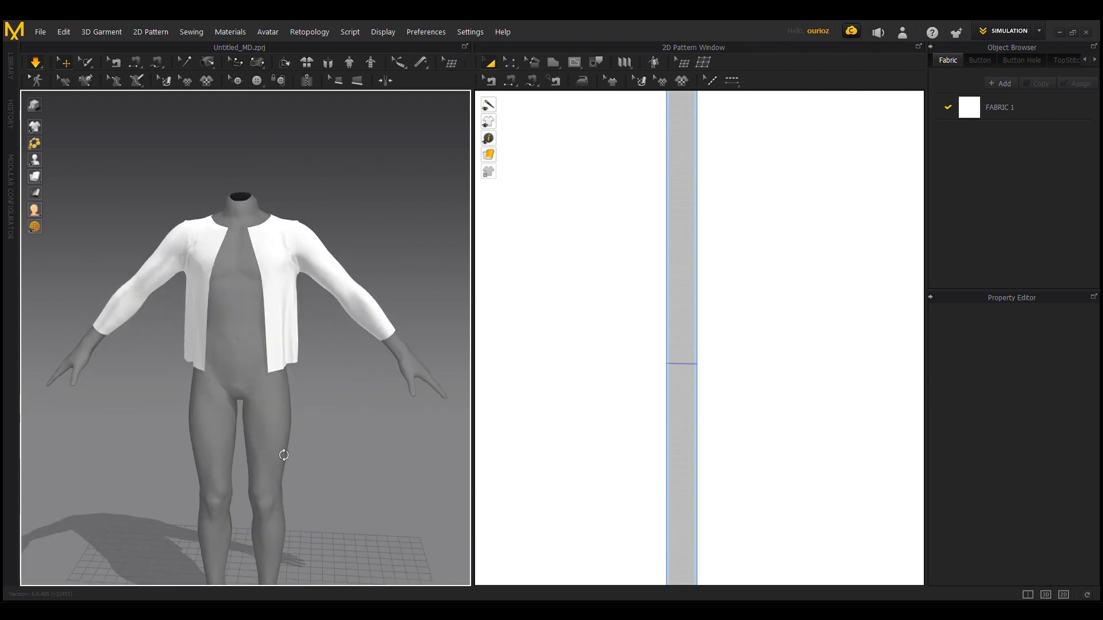
# Step: Offset the wrist edges of the front and back sleeves inward as parallel internal lines to mark the cuffs
pyautogui.press('b')
pyautogui.scroll(2, 229, 359)
pyautogui.moveTo(227, 299); pyautogui.dragTo(402, 344, button='middle')
pyautogui.scroll(3, 317, 365)
pyautogui.moveTo(317, 364); pyautogui.dragTo(320, 342, button='right')
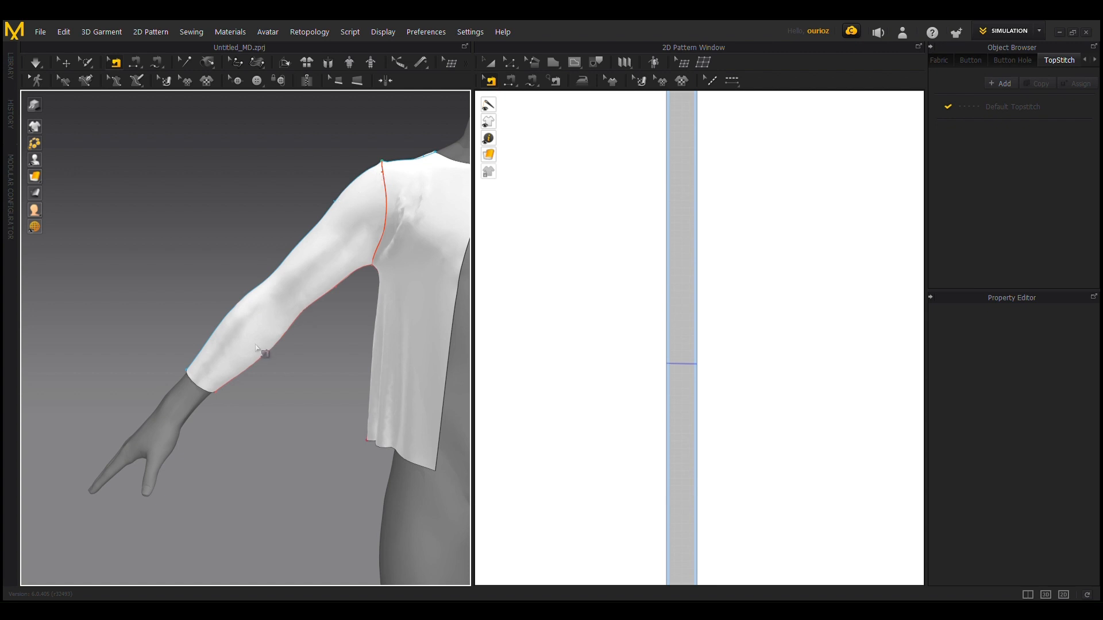
pyautogui.scroll(-5, 655, 305)
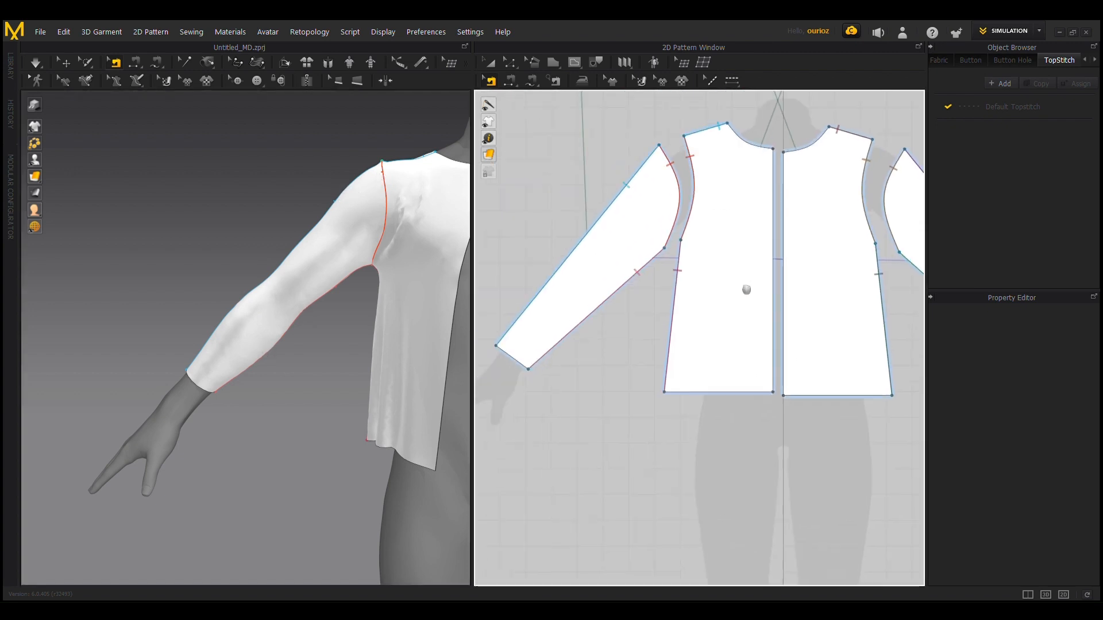
pyautogui.scroll(4, 534, 310)
pyautogui.scroll(5, 603, 195)
pyautogui.press('z')
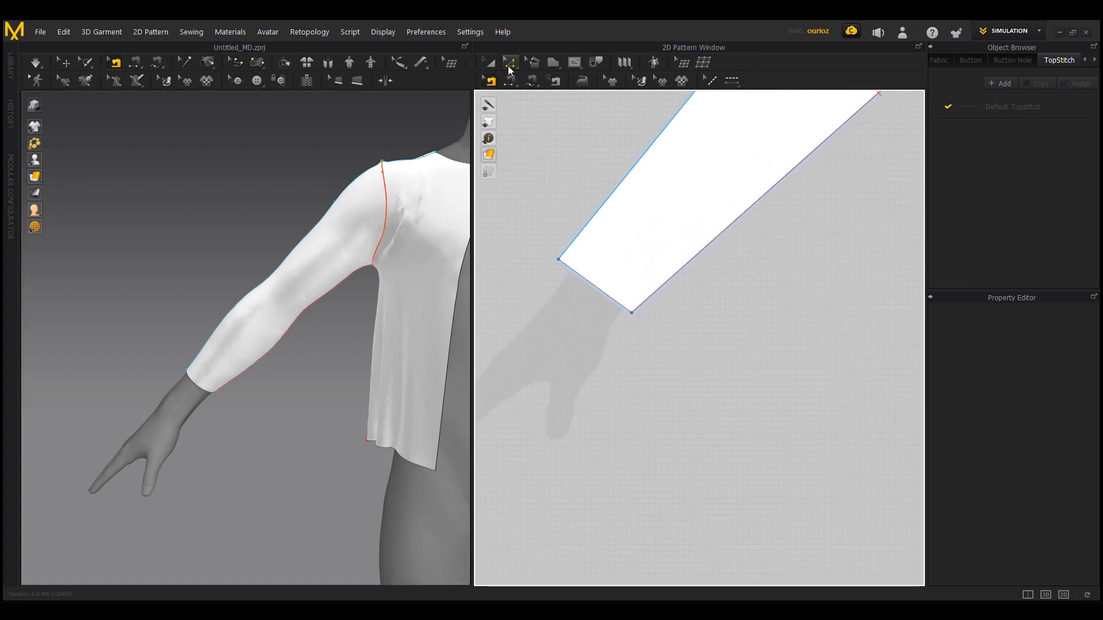
pyautogui.scroll(3, 687, 278)
pyautogui.moveTo(677, 177); pyautogui.dragTo(745, 269, button='middle')
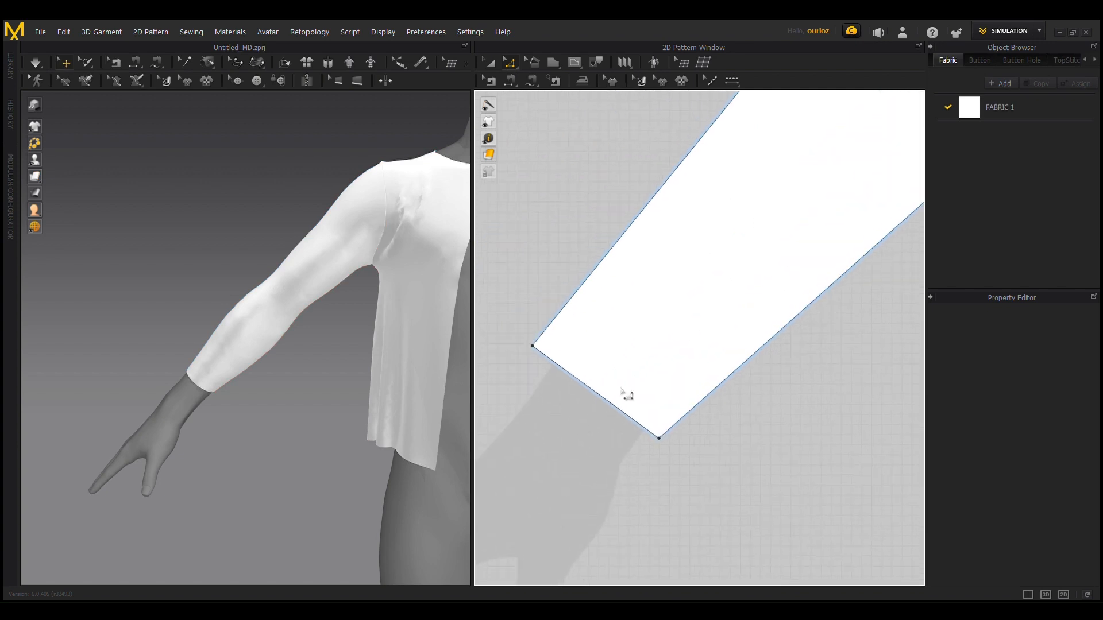
pyautogui.click(594, 398)
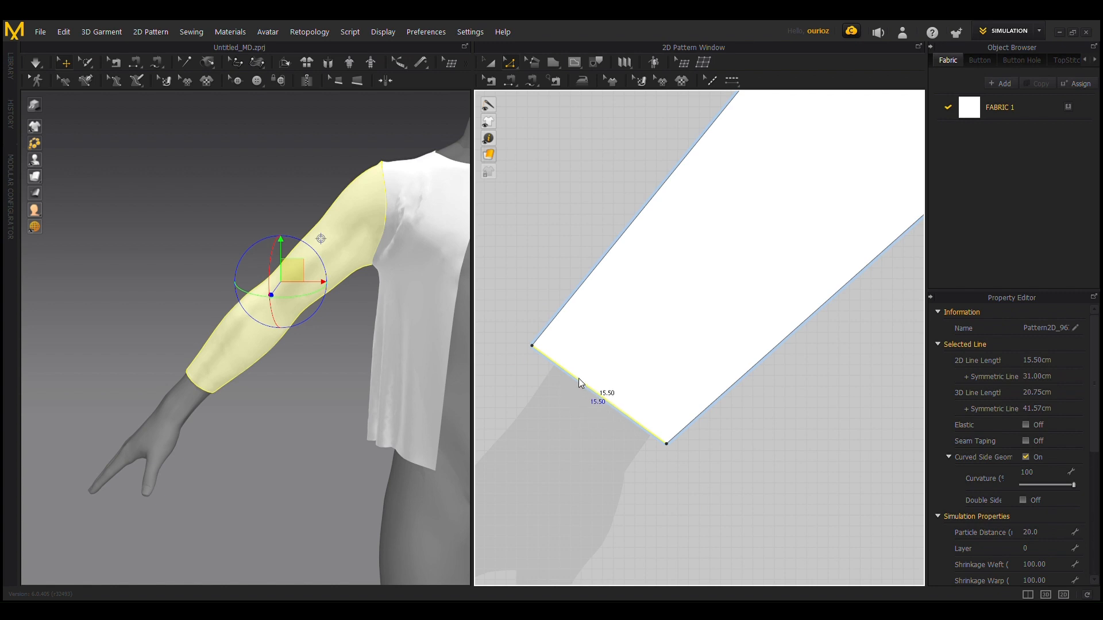
pyautogui.click(642, 485)
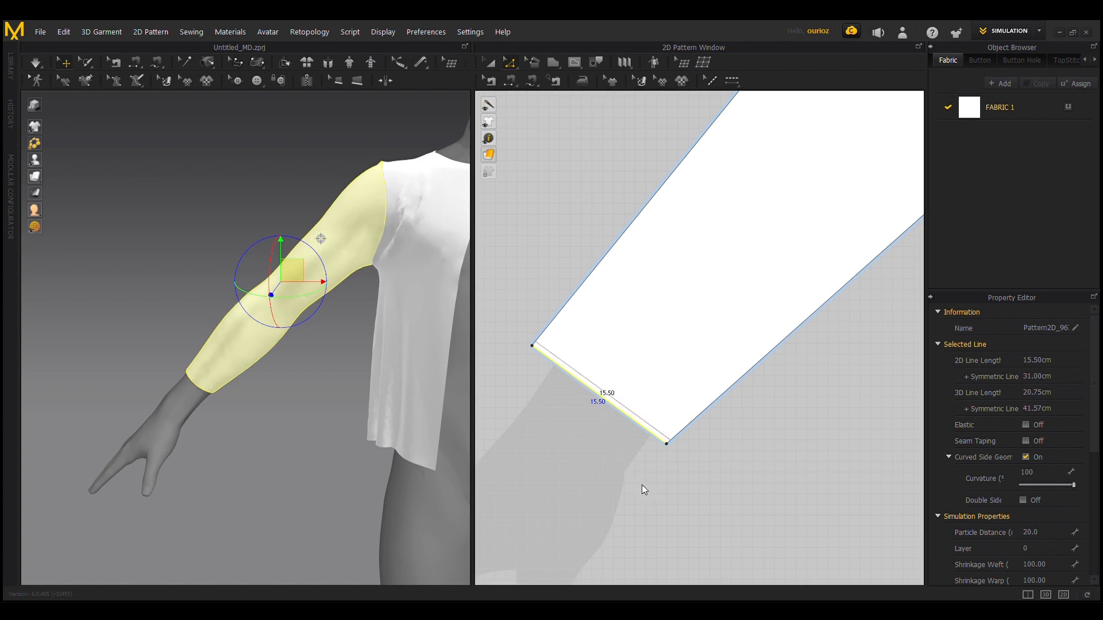
pyautogui.click(603, 243)
pyautogui.click(603, 242)
pyautogui.click(603, 242)
pyautogui.click(603, 243)
pyautogui.click(603, 243)
pyautogui.click(603, 243)
pyautogui.doubleClick(603, 242)
pyautogui.click(603, 243)
pyautogui.click(603, 243)
pyautogui.click(603, 242)
pyautogui.click(603, 242)
pyautogui.click(597, 421)
# Step: Cut and sew the front sleeves along the internal line above the wrist to separate the cuffs
pyautogui.scroll(-9, 781, 488)
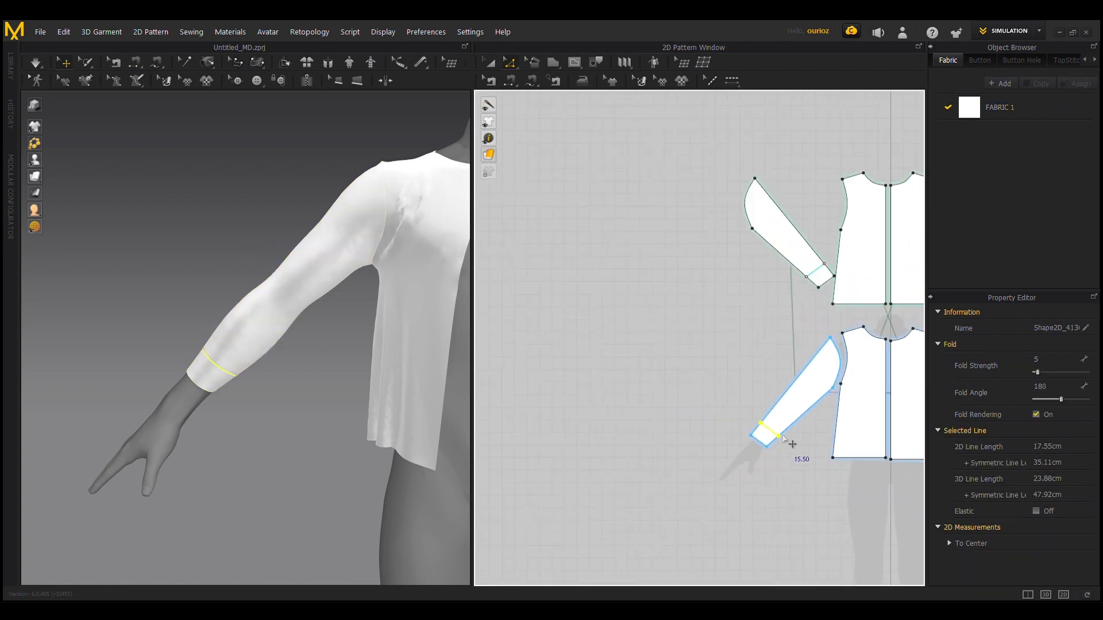
pyautogui.moveTo(782, 435); pyautogui.dragTo(572, 427, button='middle')
pyautogui.scroll(3, 620, 429)
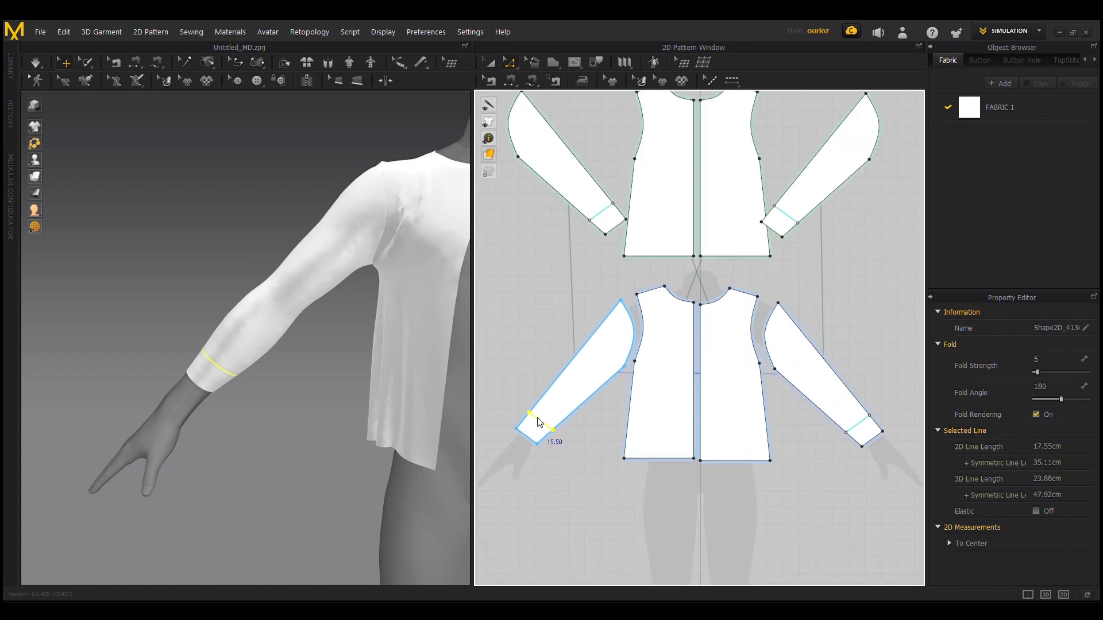
pyautogui.click(563, 460)
pyautogui.scroll(4, 561, 450)
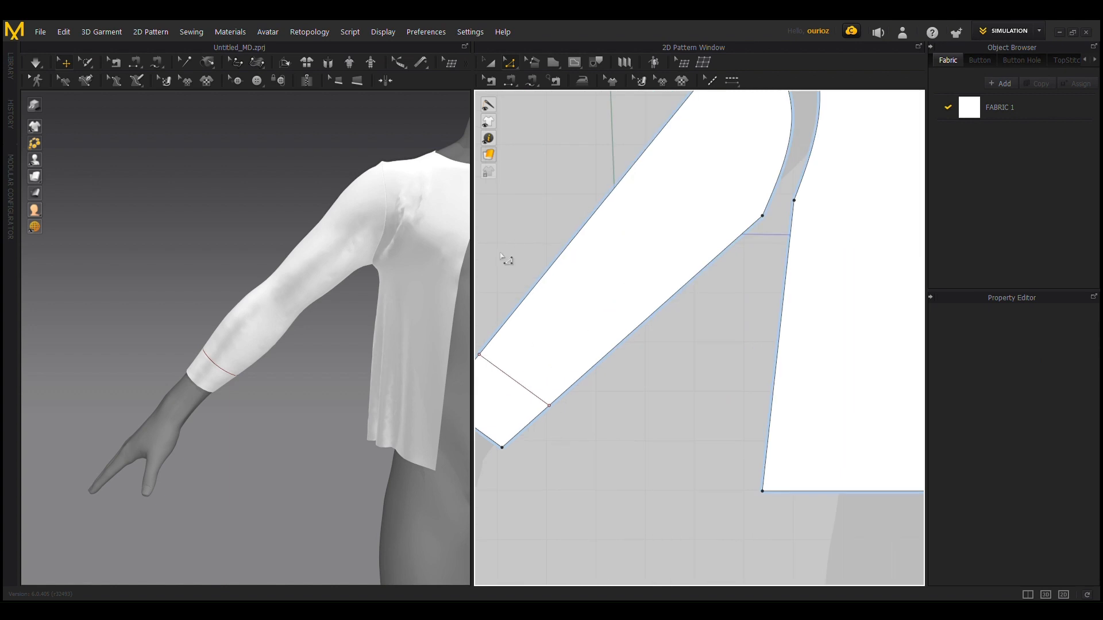
pyautogui.moveTo(507, 260); pyautogui.dragTo(620, 338, button='middle')
pyautogui.scroll(3, 621, 339)
pyautogui.click(613, 513)
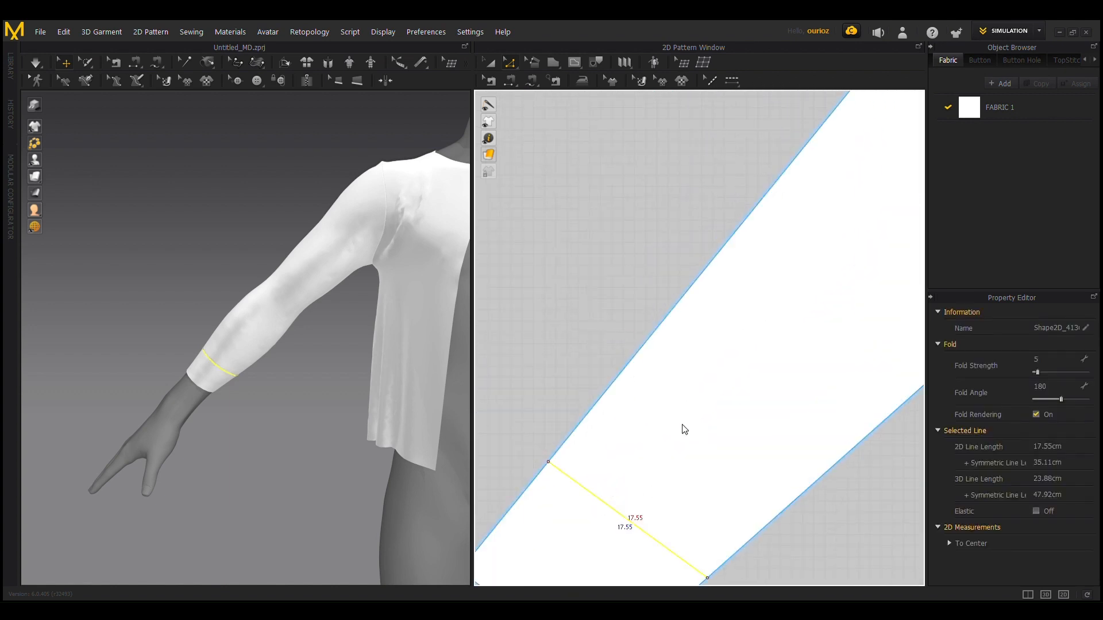
pyautogui.click(655, 434)
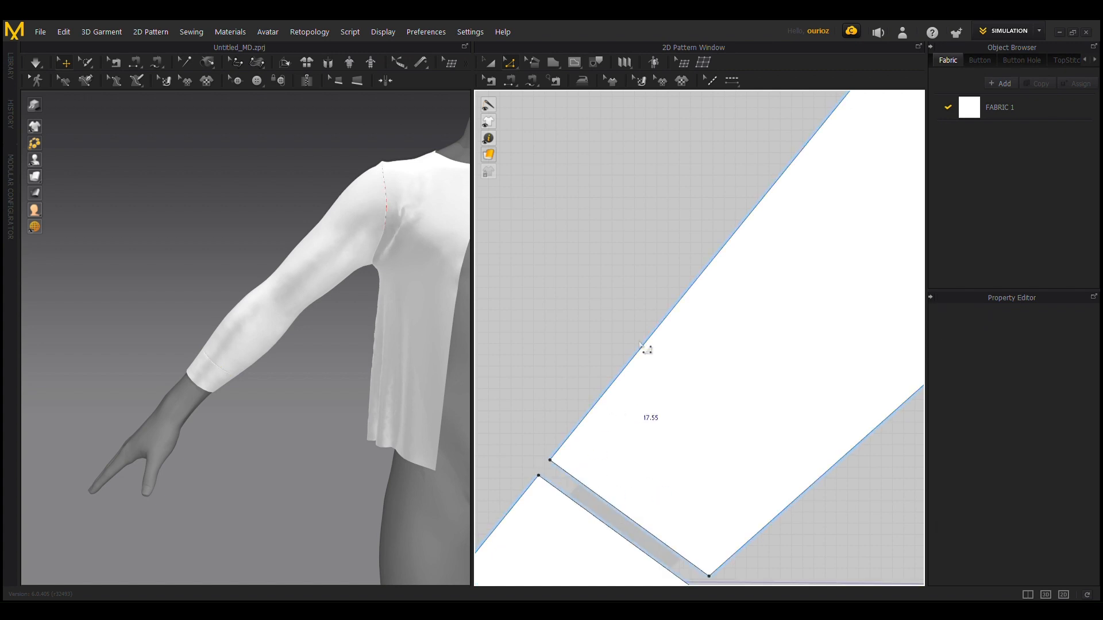
# Step: Cut and sew both back sleeves along their internal lines above the wrist
pyautogui.scroll(-3, 712, 374)
pyautogui.scroll(-3, 345, 380)
pyautogui.scroll(-5, 699, 298)
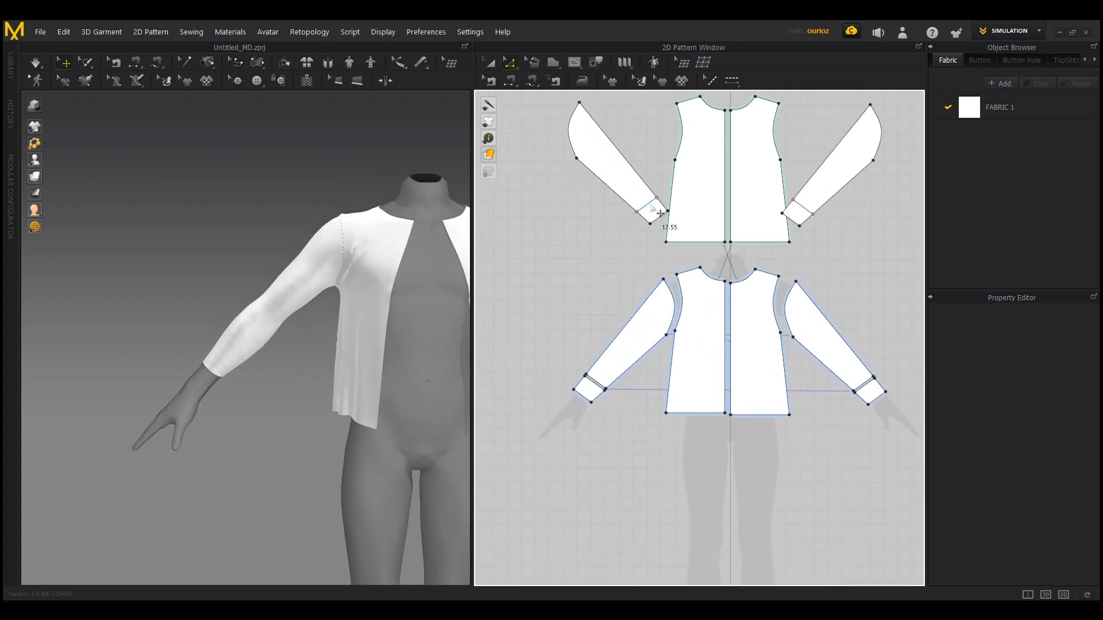
pyautogui.click(646, 204)
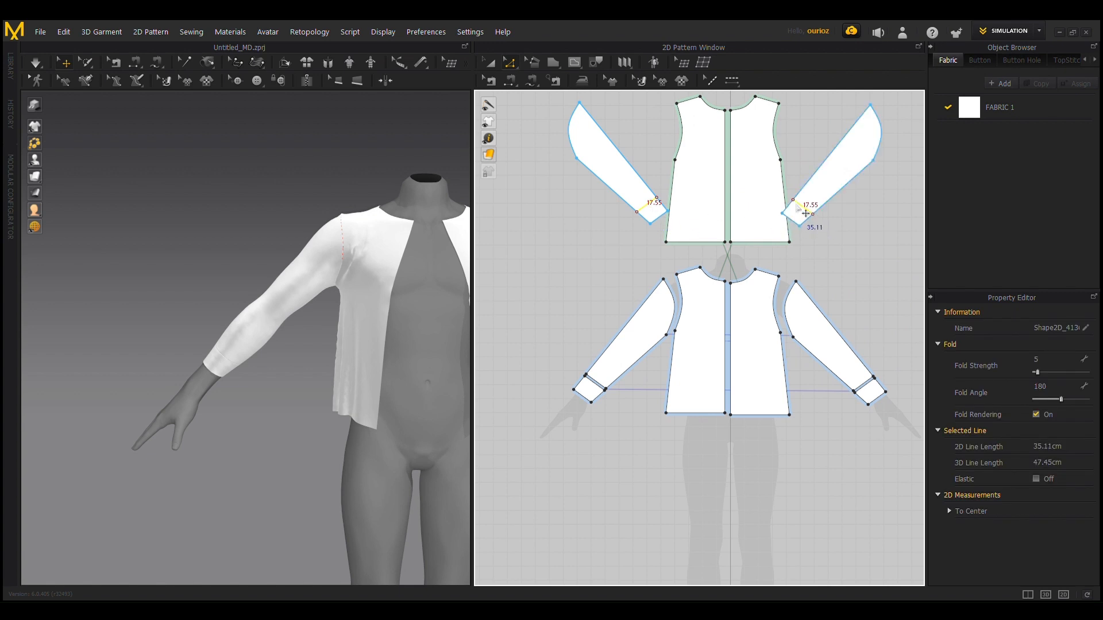
pyautogui.click(838, 314)
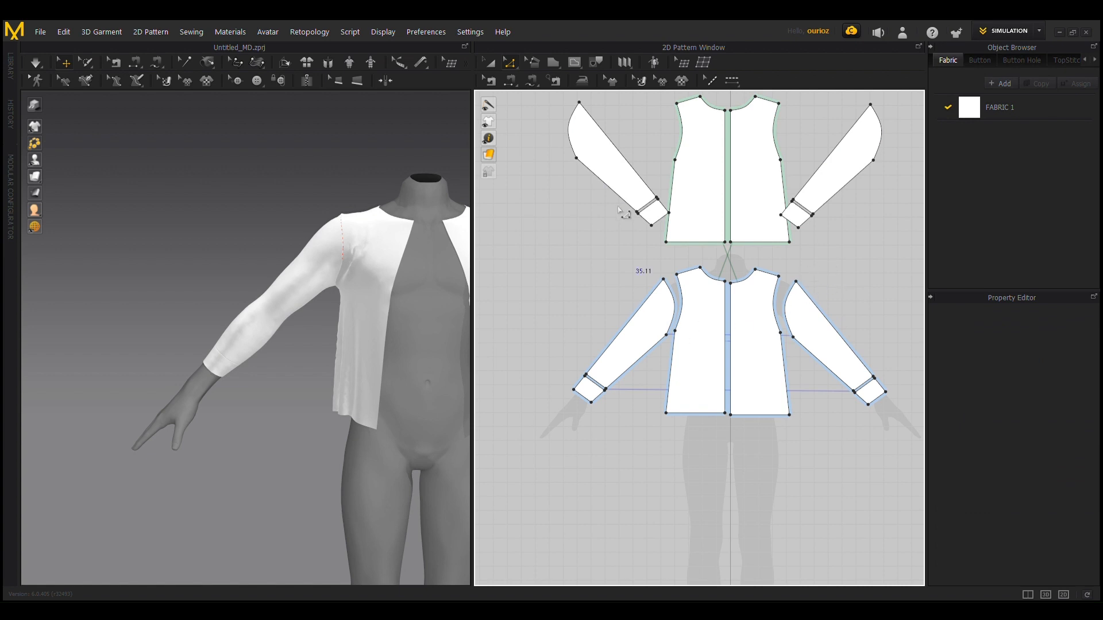
# Step: Link the two back cuff pieces as symmetric patterns
pyautogui.click(655, 216)
pyautogui.scroll(2, 861, 425)
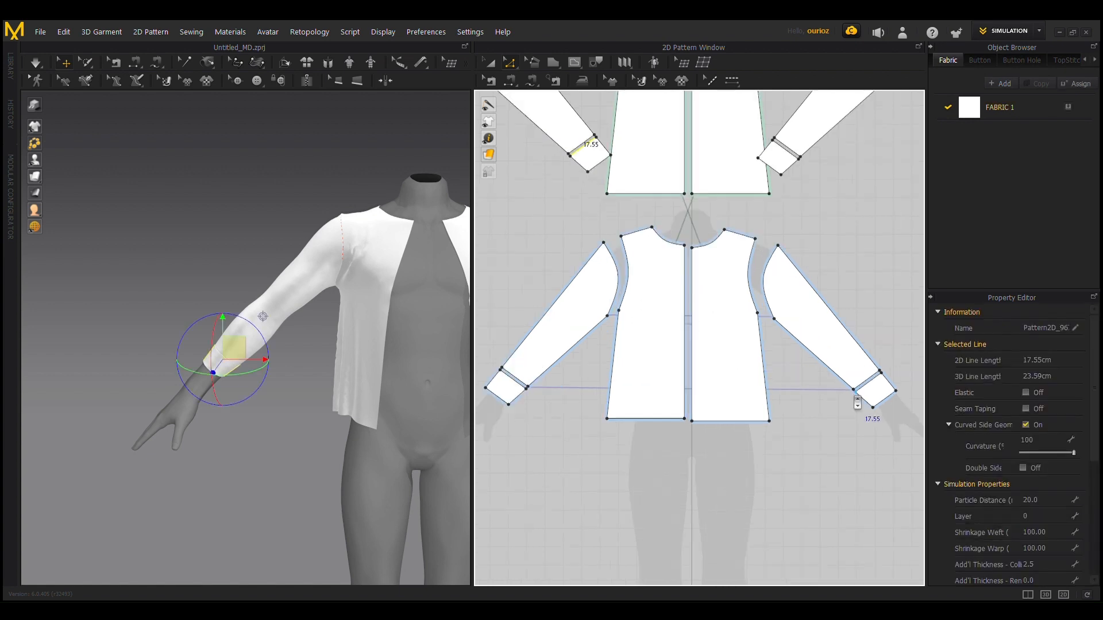
pyautogui.scroll(-1, 850, 356)
pyautogui.click(799, 195)
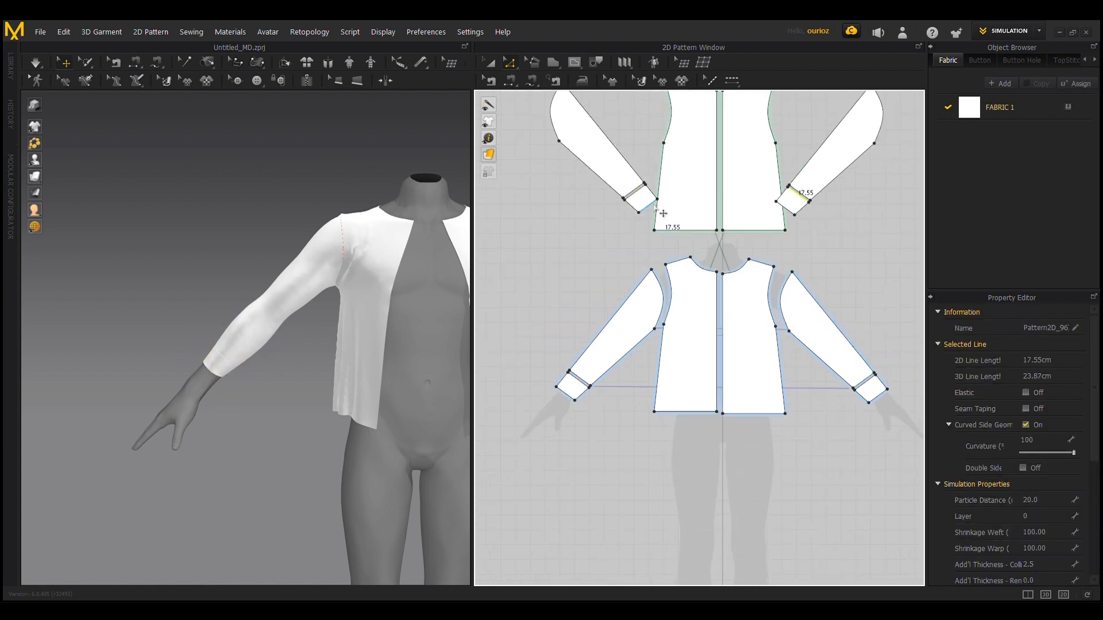
pyautogui.press('a')
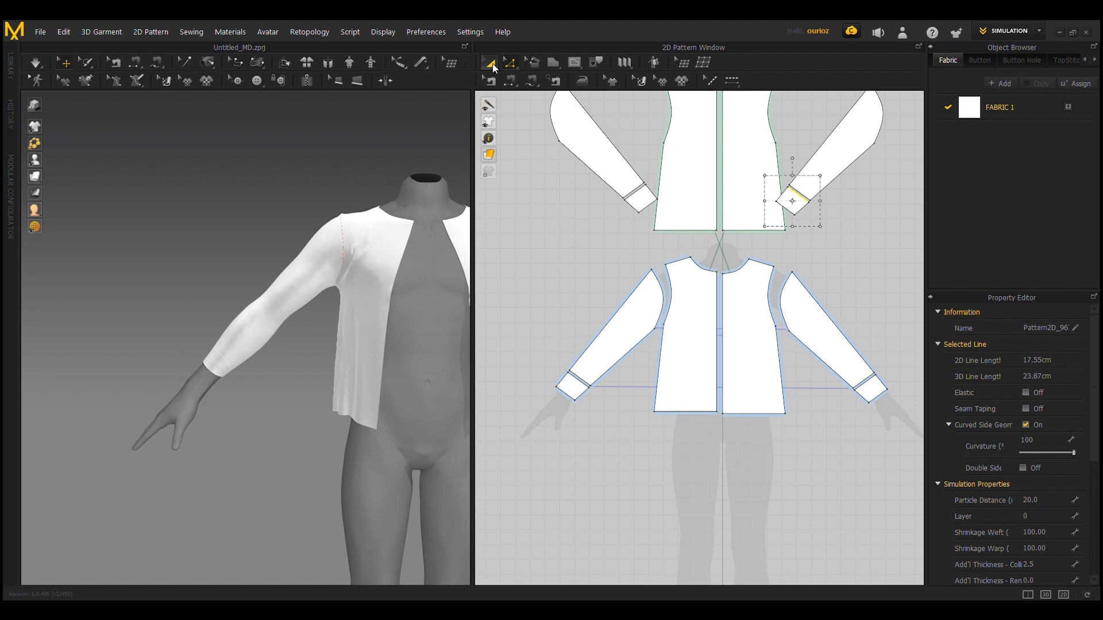
pyautogui.click(650, 207)
pyautogui.keyDown('shift'); pyautogui.click(796, 206); pyautogui.keyUp('shift')
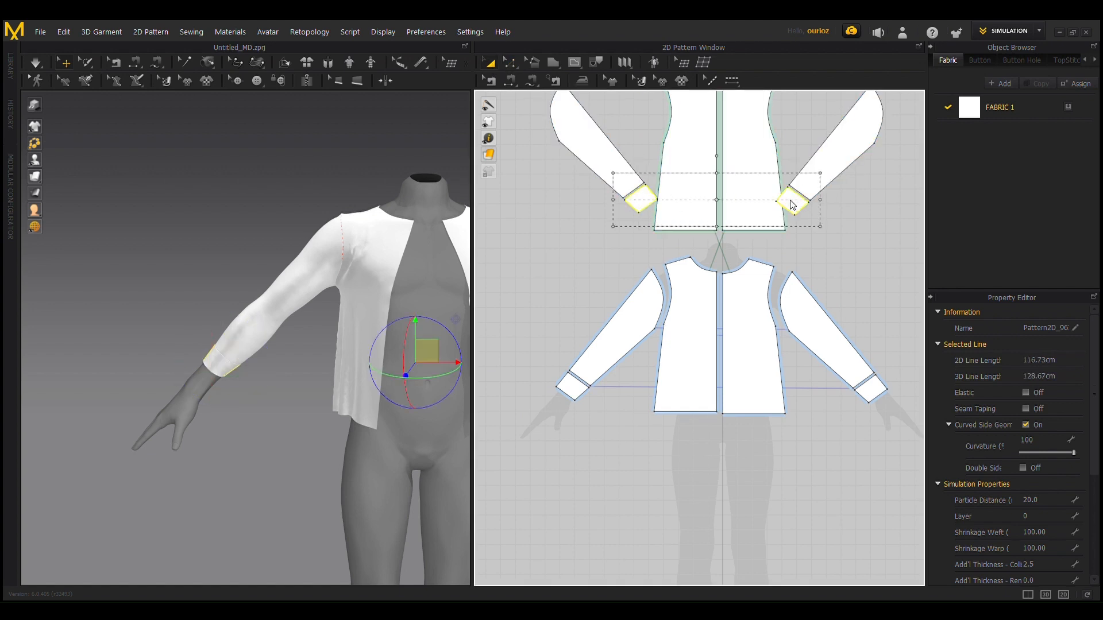
pyautogui.click(867, 206)
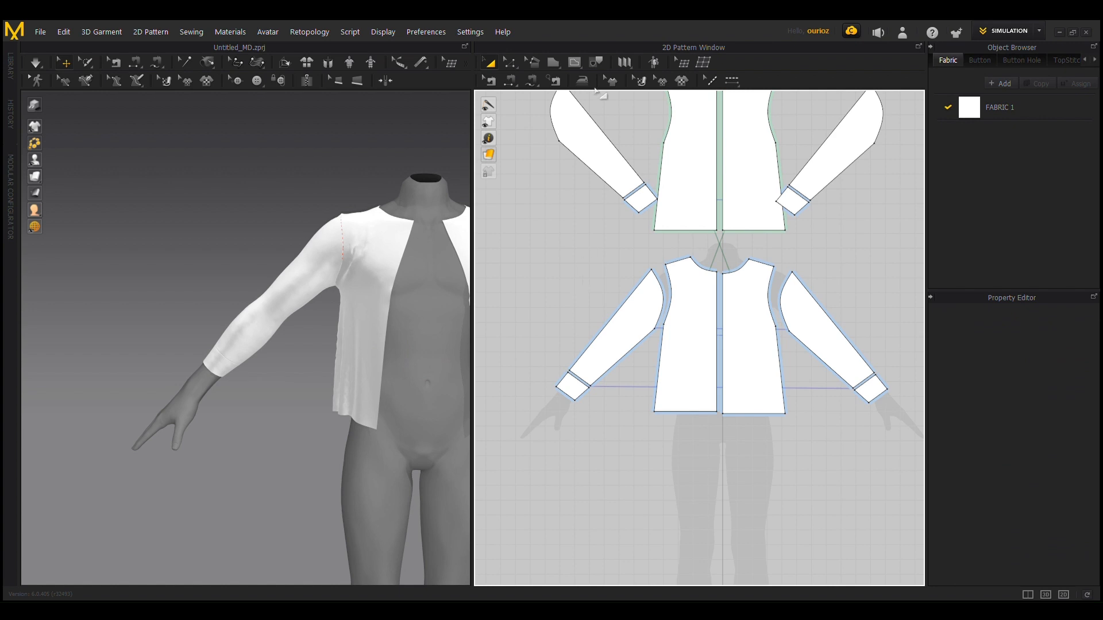
# Step: Link the two upper back sleeve pieces, including their sewing, as symmetric patterns
pyautogui.click(613, 156)
pyautogui.keyDown('shift'); pyautogui.click(826, 176); pyautogui.keyUp('shift')
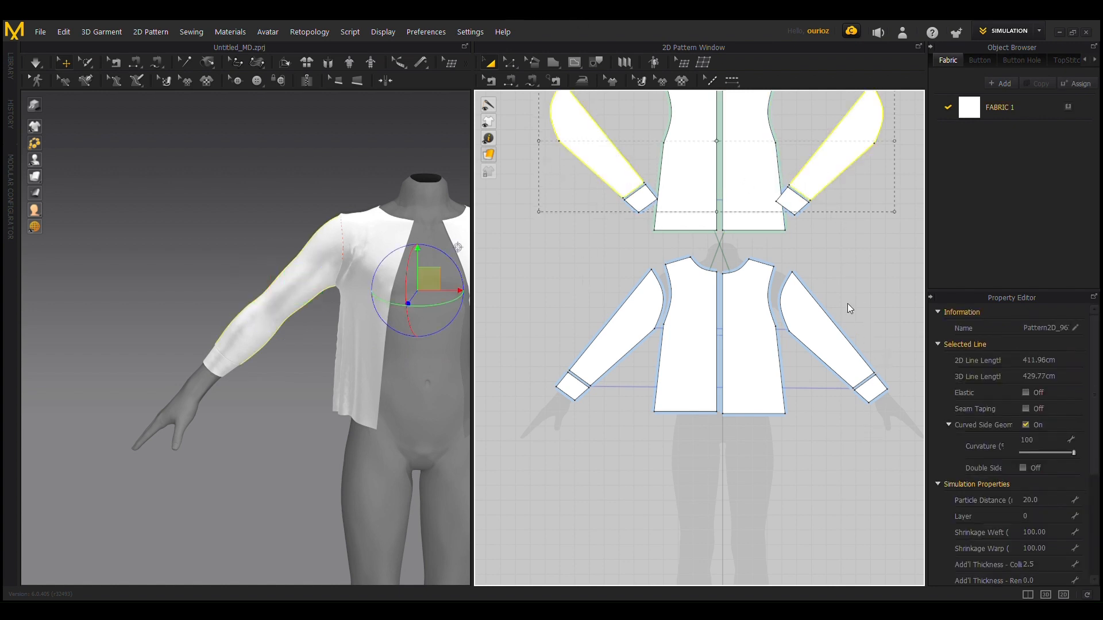
pyautogui.moveTo(716, 140); pyautogui.dragTo(676, 190)
pyautogui.press('Escape')
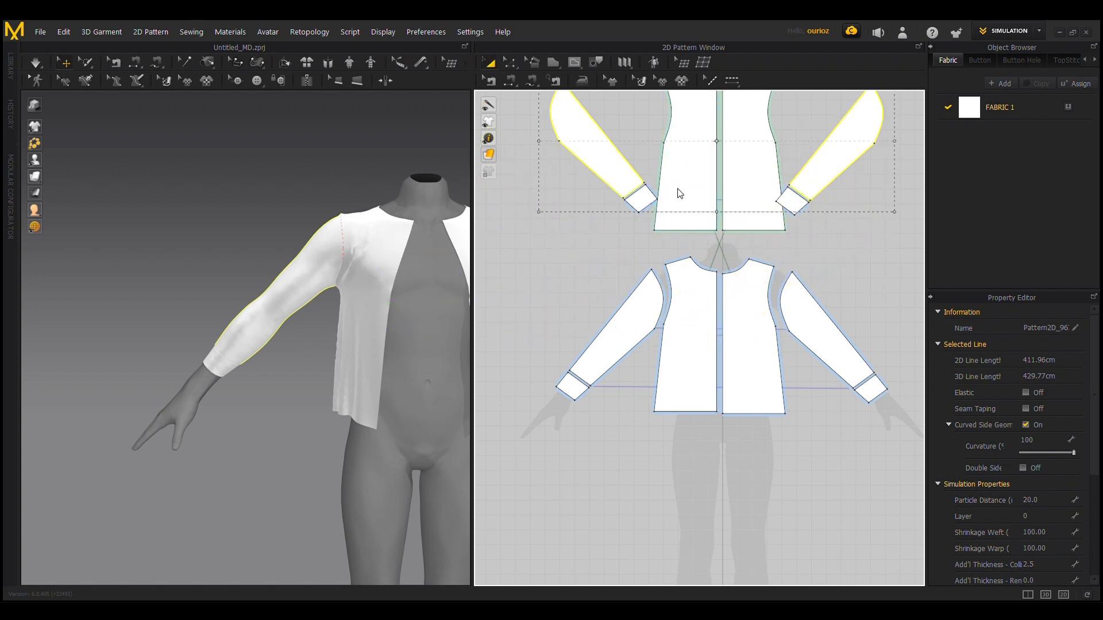
pyautogui.click(597, 260)
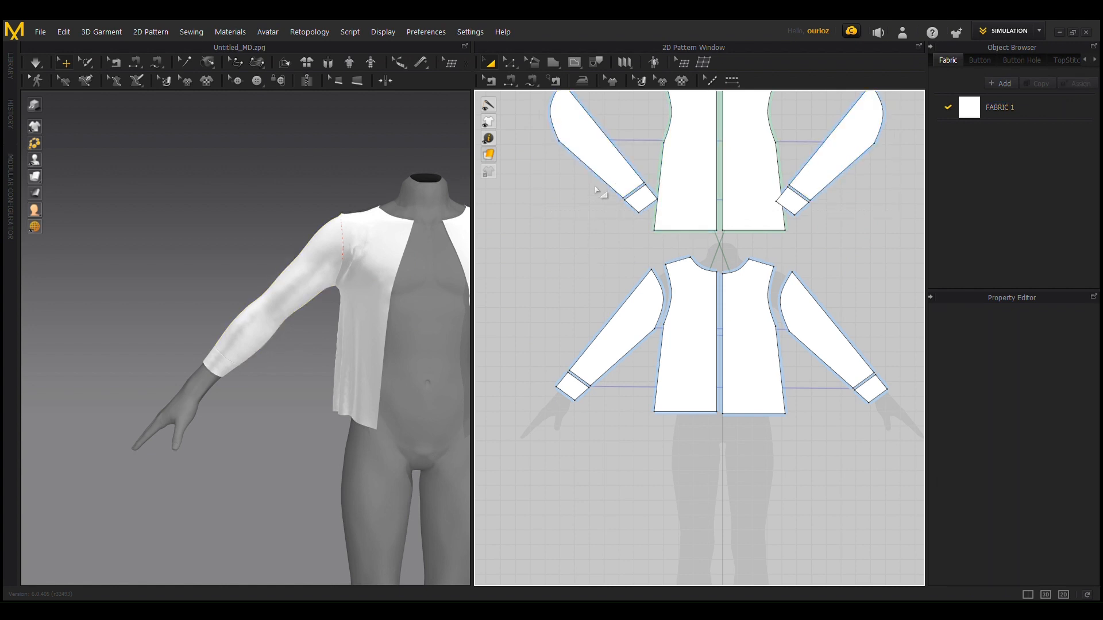
# Step: Try to widen the front sleeve by moving its underarm edge outward, and undo the change
pyautogui.press('z')
pyautogui.scroll(2, 666, 248)
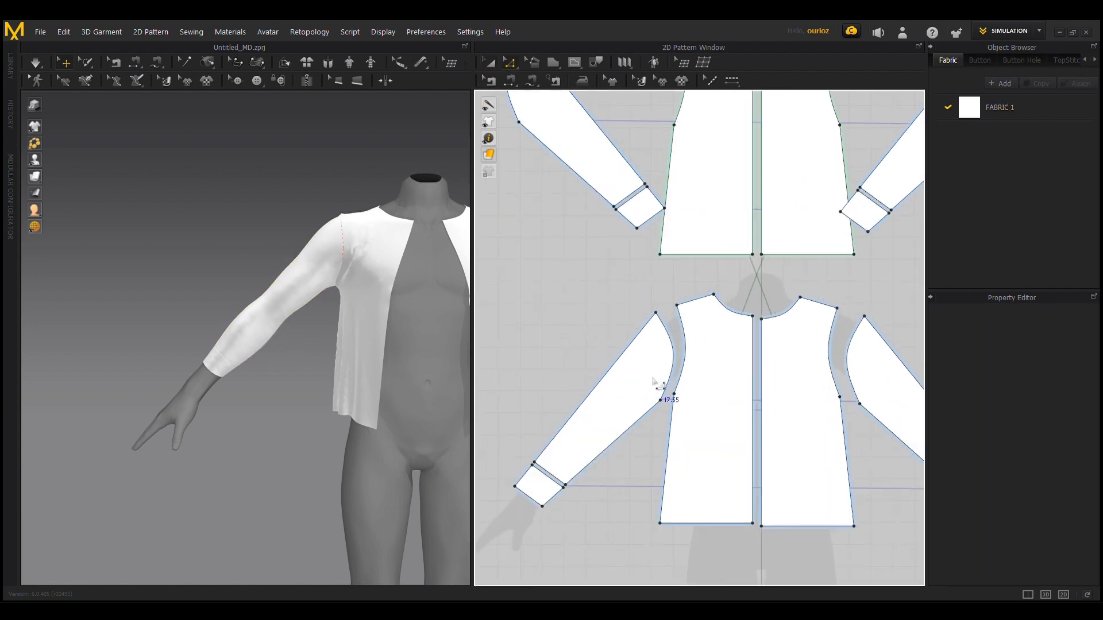
pyautogui.moveTo(642, 327); pyautogui.dragTo(659, 235, button='middle')
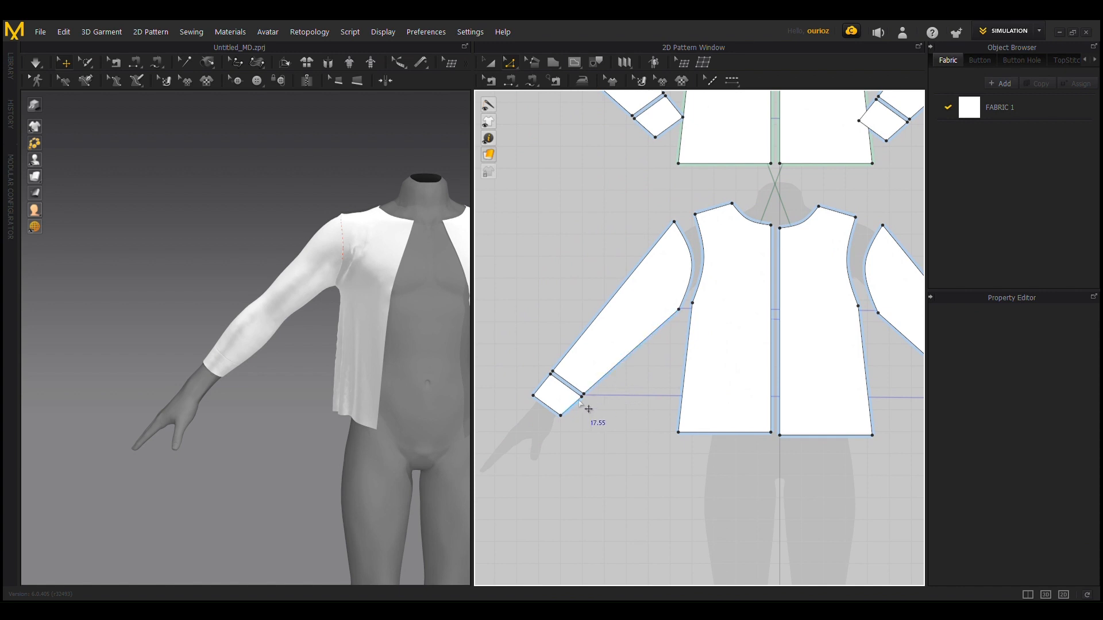
pyautogui.click(592, 397)
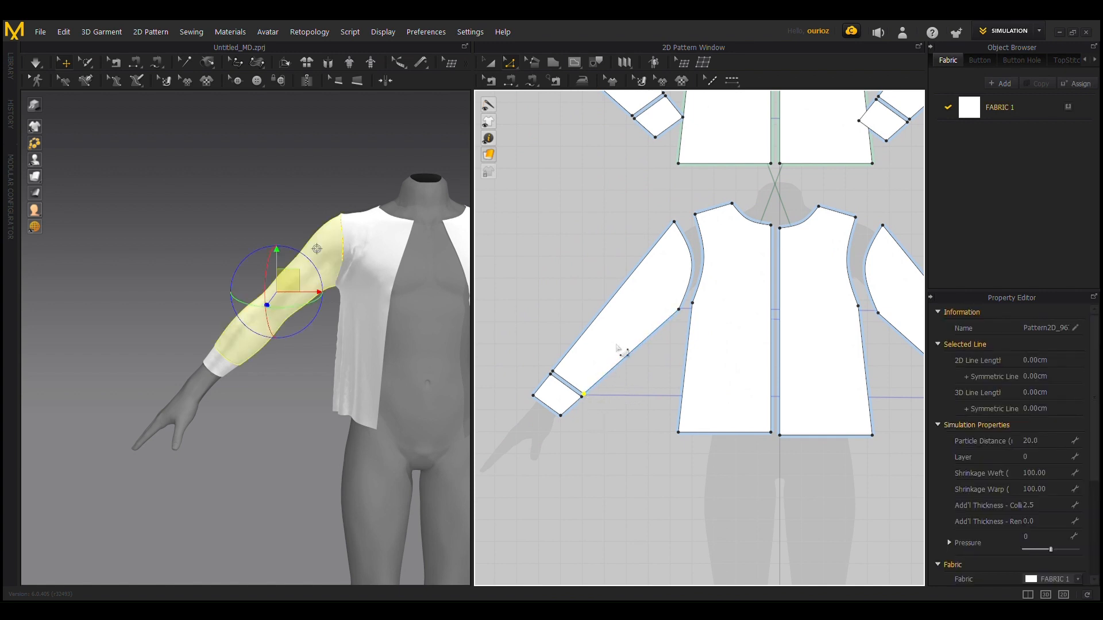
pyautogui.moveTo(625, 360); pyautogui.dragTo(635, 374)
pyautogui.scroll(-5, 700, 206)
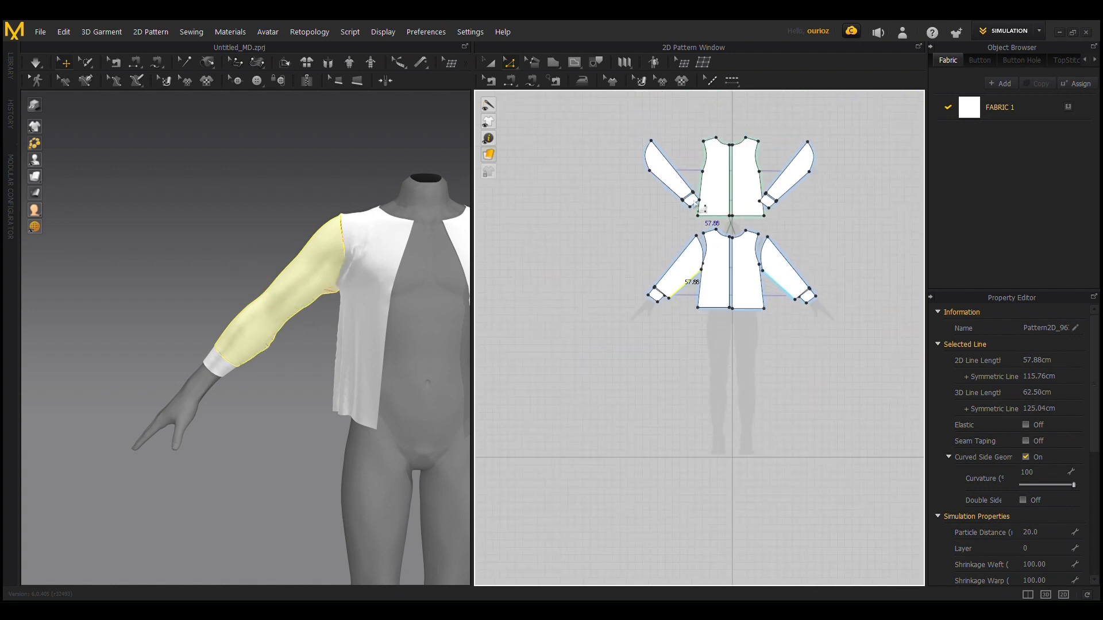
pyautogui.scroll(5, 696, 205)
pyautogui.click(601, 221)
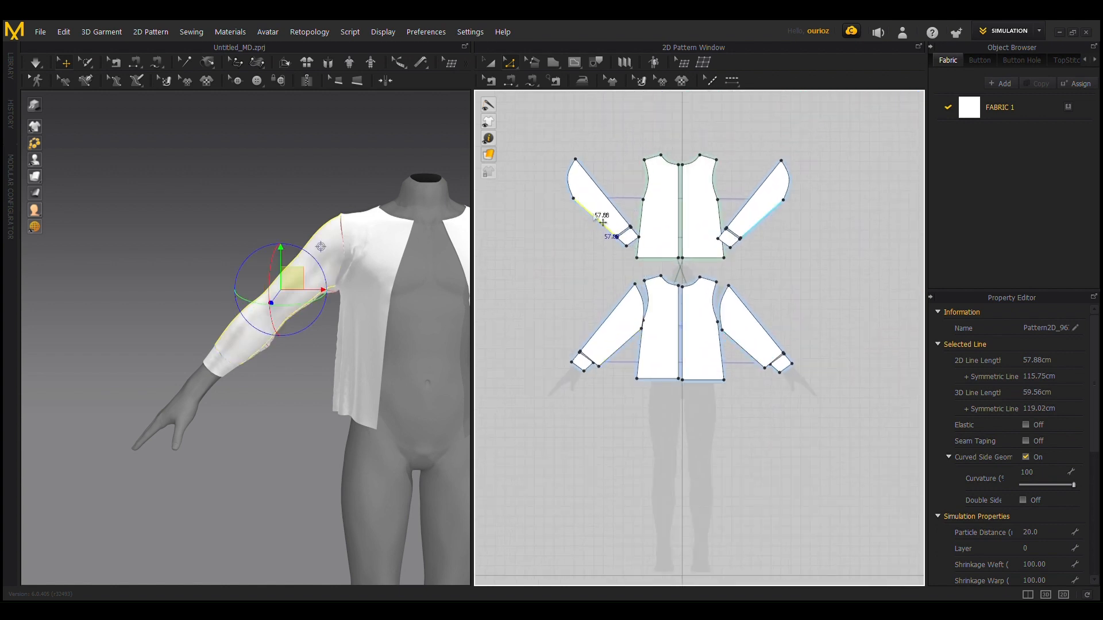
pyautogui.hotkey('ctrl', 'z')
pyautogui.hotkey('ctrl', 'z')
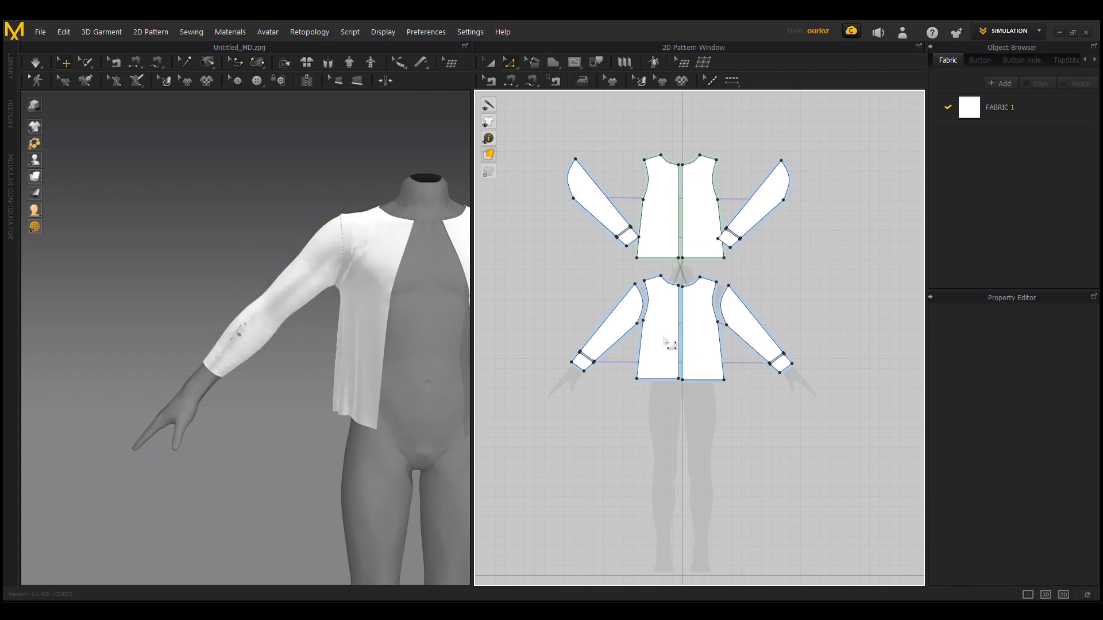
pyautogui.click(492, 63)
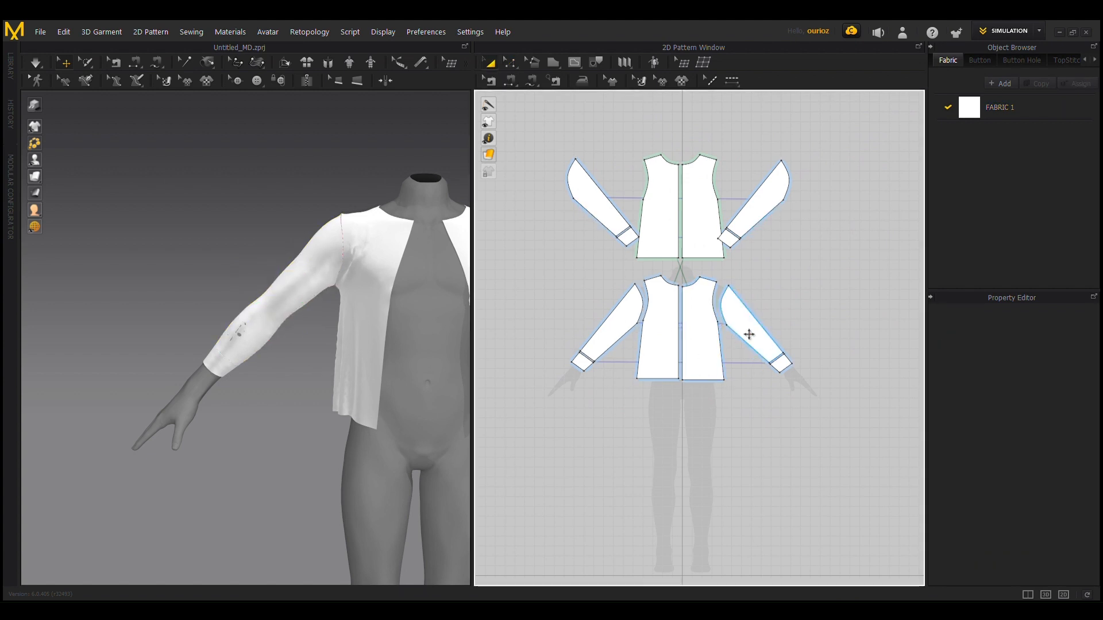
pyautogui.click(749, 332)
pyautogui.keyDown('shift'); pyautogui.click(605, 210); pyautogui.keyUp('shift')
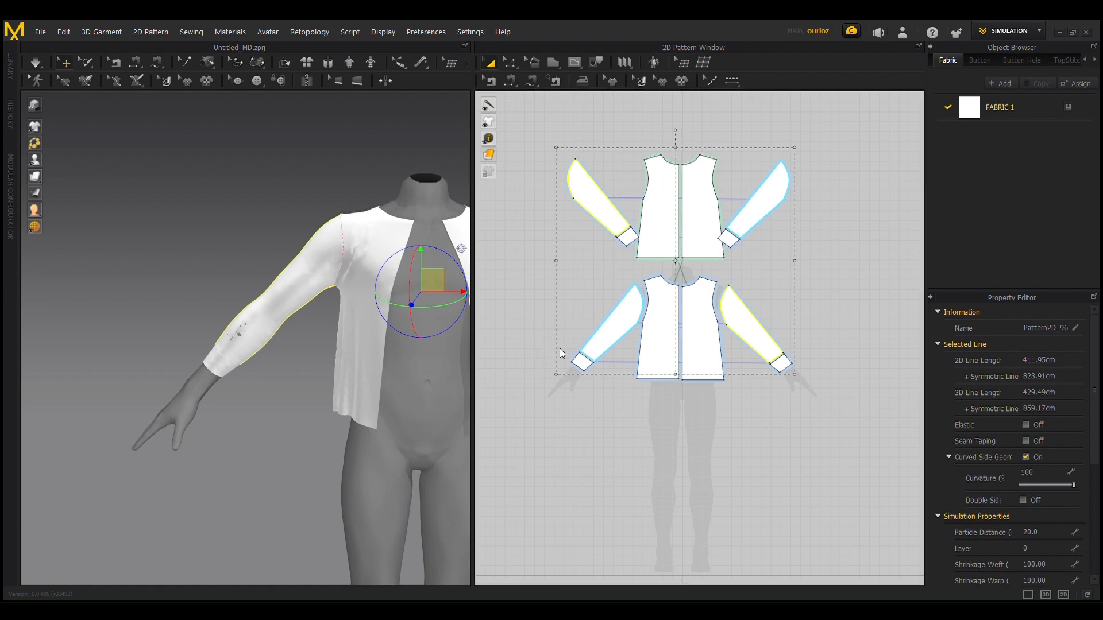
pyautogui.click(632, 325)
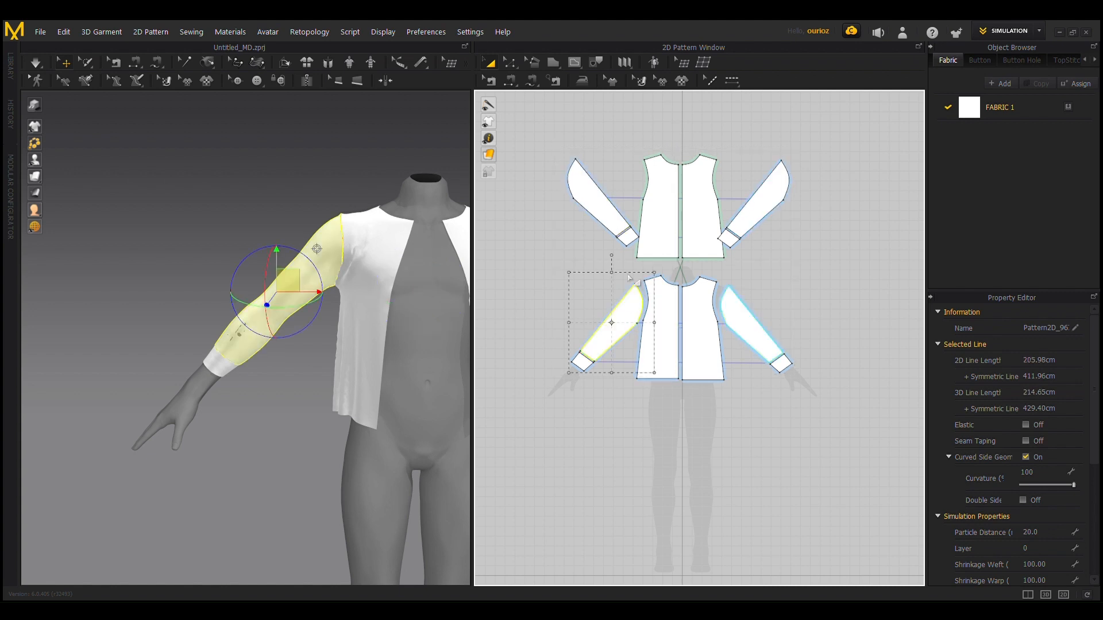
pyautogui.keyDown('shift'); pyautogui.click(607, 223); pyautogui.keyUp('shift')
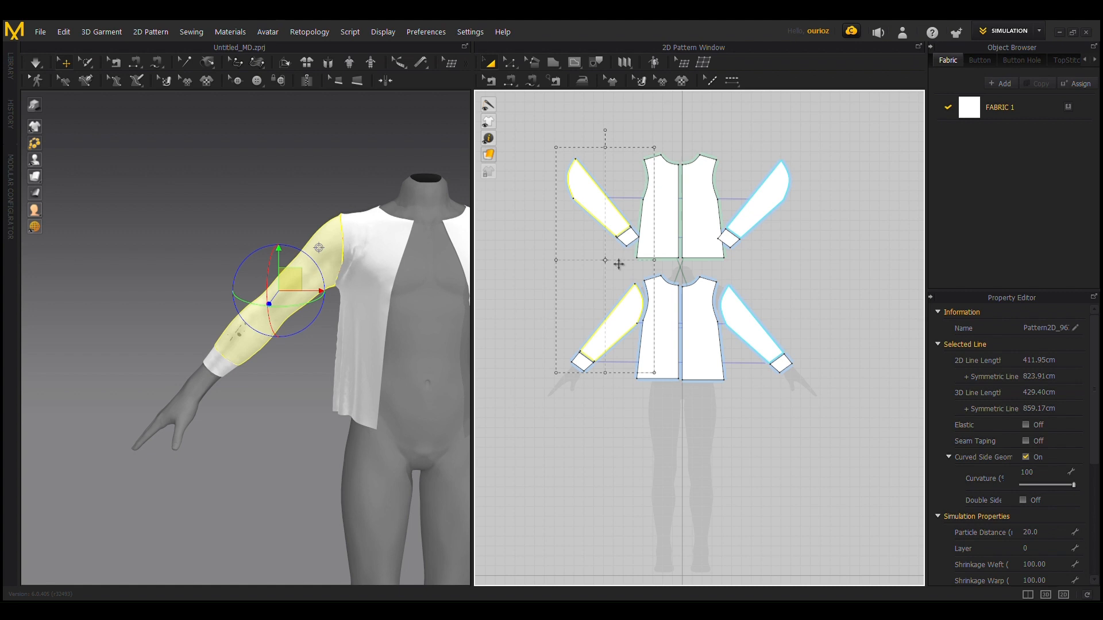
pyautogui.click(526, 327)
# Step: Widen the front and back sleeves by moving their underarm edges outward, keeping the cuffs narrow
pyautogui.scroll(2, 595, 322)
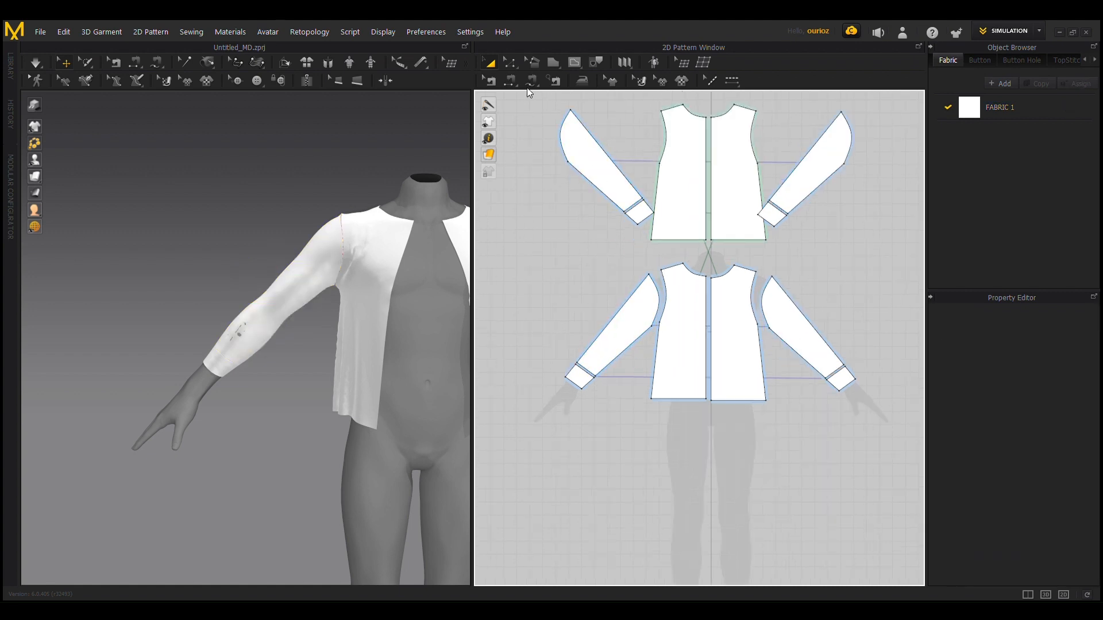
pyautogui.press('z')
pyautogui.click(629, 348)
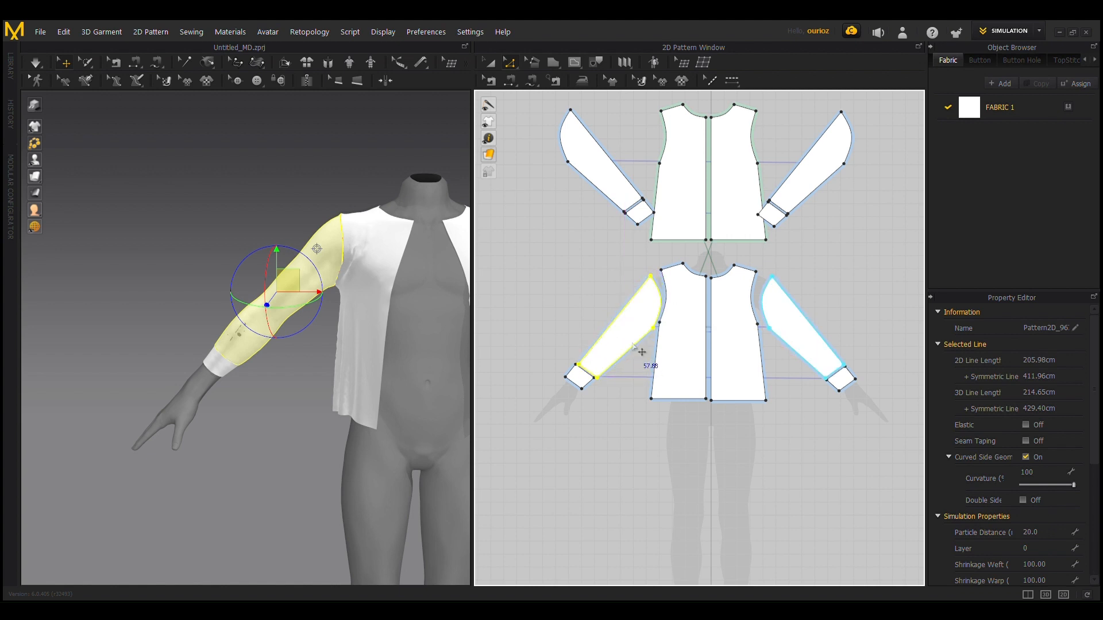
pyautogui.click(635, 346)
pyautogui.moveTo(644, 352)
pyautogui.mouseDown()
pyautogui.moveTo(655, 364)
pyautogui.moveTo(645, 354)
pyautogui.mouseUp()
pyautogui.moveTo(599, 190); pyautogui.dragTo(592, 212)
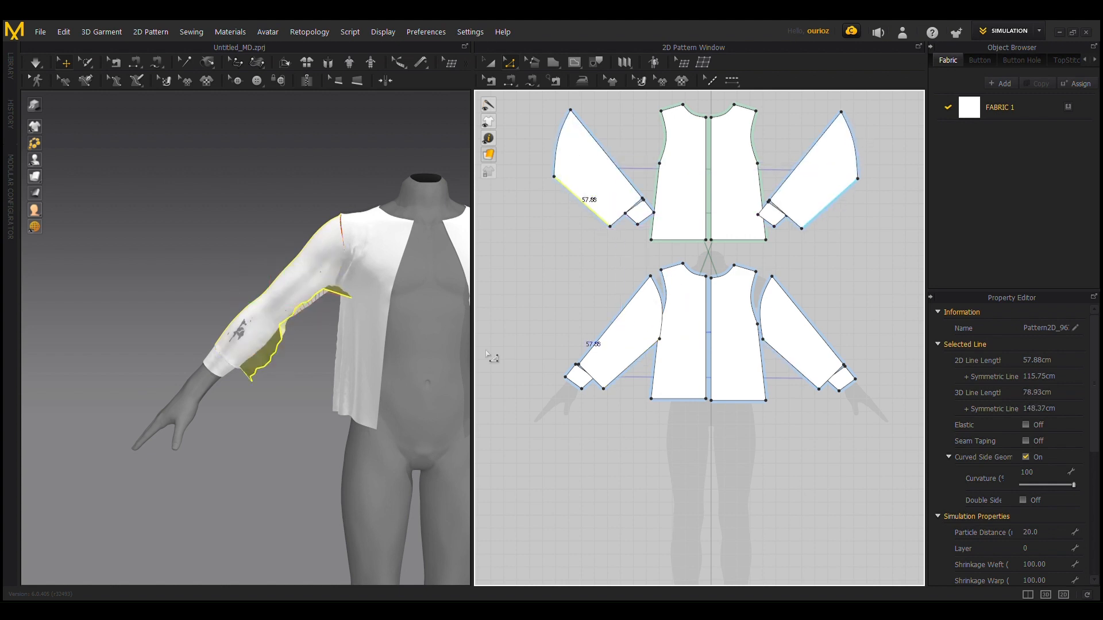
# Step: Simulate the garment and pull the avatar's right sleeve up the arm so the cuff sits near the elbow
pyautogui.press('space')
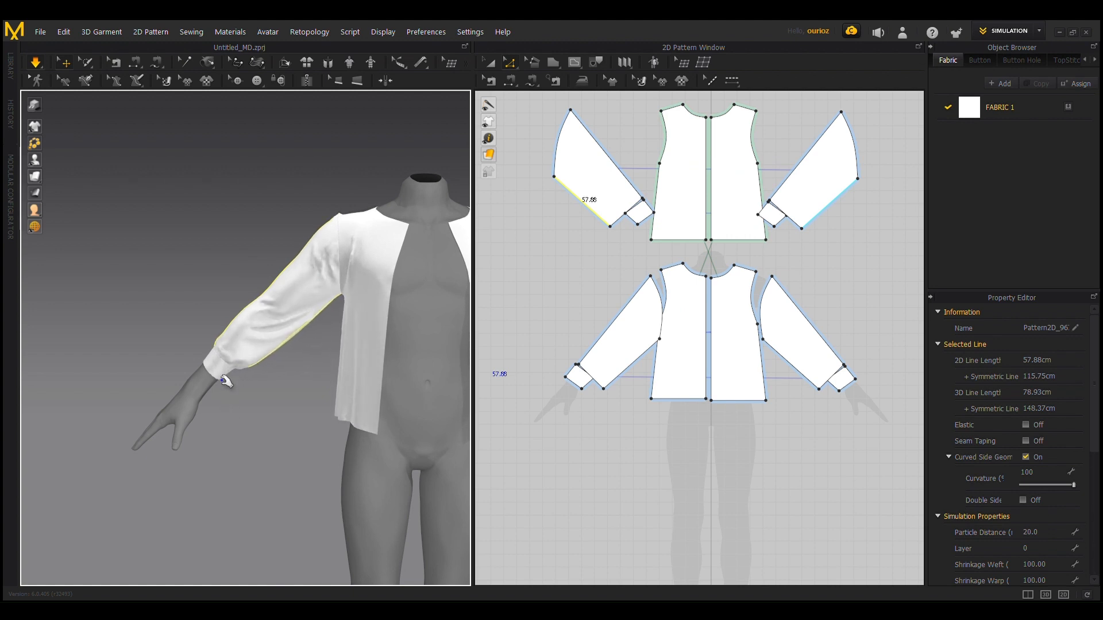
pyautogui.moveTo(225, 373); pyautogui.dragTo(230, 244)
pyautogui.scroll(5, 246, 284)
pyautogui.scroll(-5, 221, 259)
pyautogui.moveTo(224, 258); pyautogui.dragTo(280, 254, button='right')
pyautogui.moveTo(240, 224); pyautogui.dragTo(220, 30)
pyautogui.moveTo(259, 256); pyautogui.dragTo(289, 288)
pyautogui.moveTo(288, 287); pyautogui.dragTo(167, 260, button='right')
pyautogui.moveTo(296, 214); pyautogui.dragTo(486, 106)
pyautogui.moveTo(333, 292); pyautogui.dragTo(325, 374, button='right')
pyautogui.moveTo(319, 248); pyautogui.dragTo(311, 311, button='right')
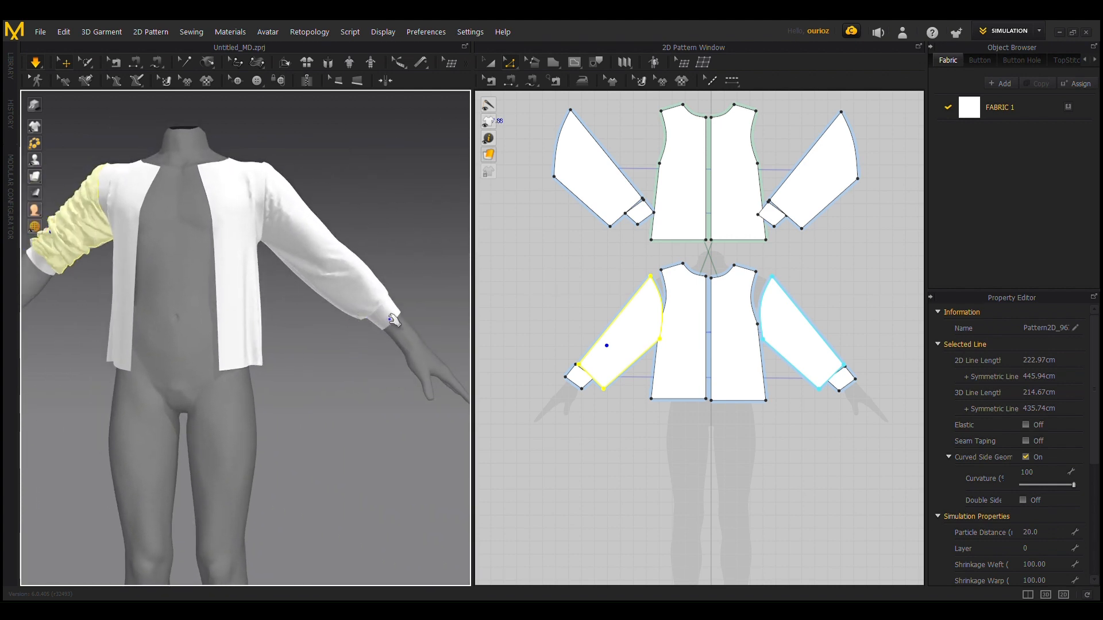
# Step: Pull the avatar's left sleeve up to the elbow by its cuff, working from the front and the back
pyautogui.click(381, 306)
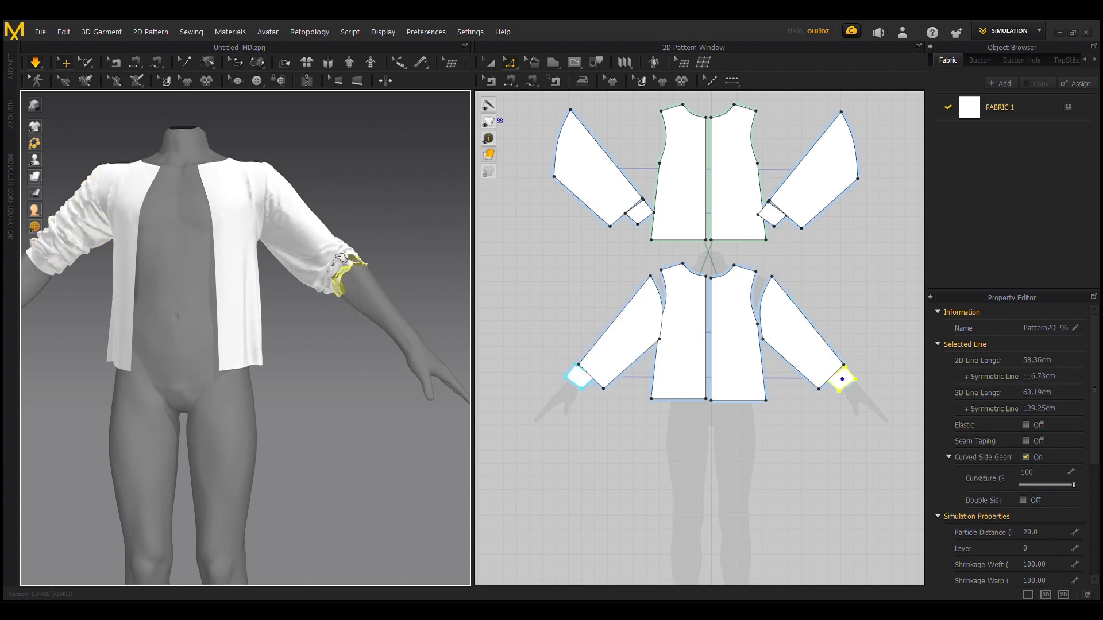
pyautogui.moveTo(341, 258); pyautogui.dragTo(258, 164)
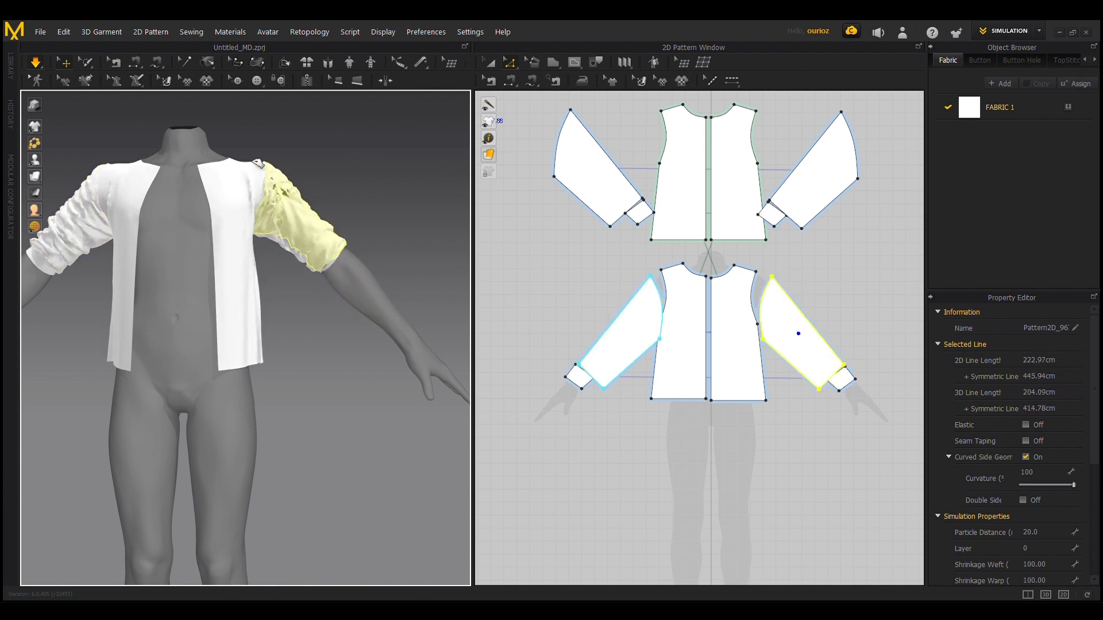
pyautogui.moveTo(258, 166); pyautogui.dragTo(113, 239, button='right')
pyautogui.click(329, 265)
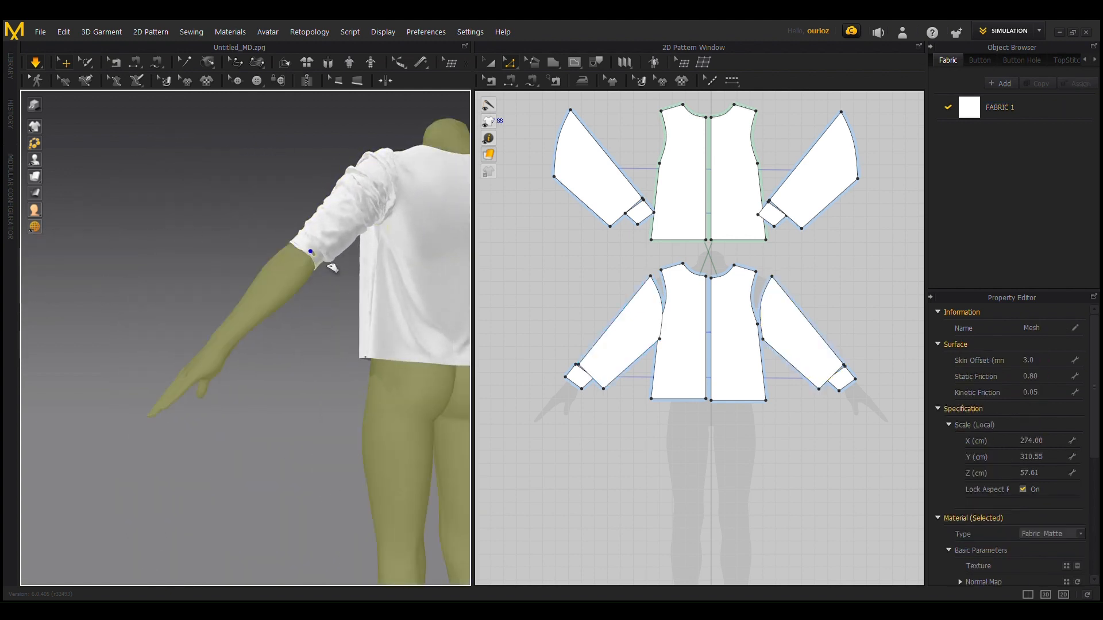
pyautogui.click(329, 265)
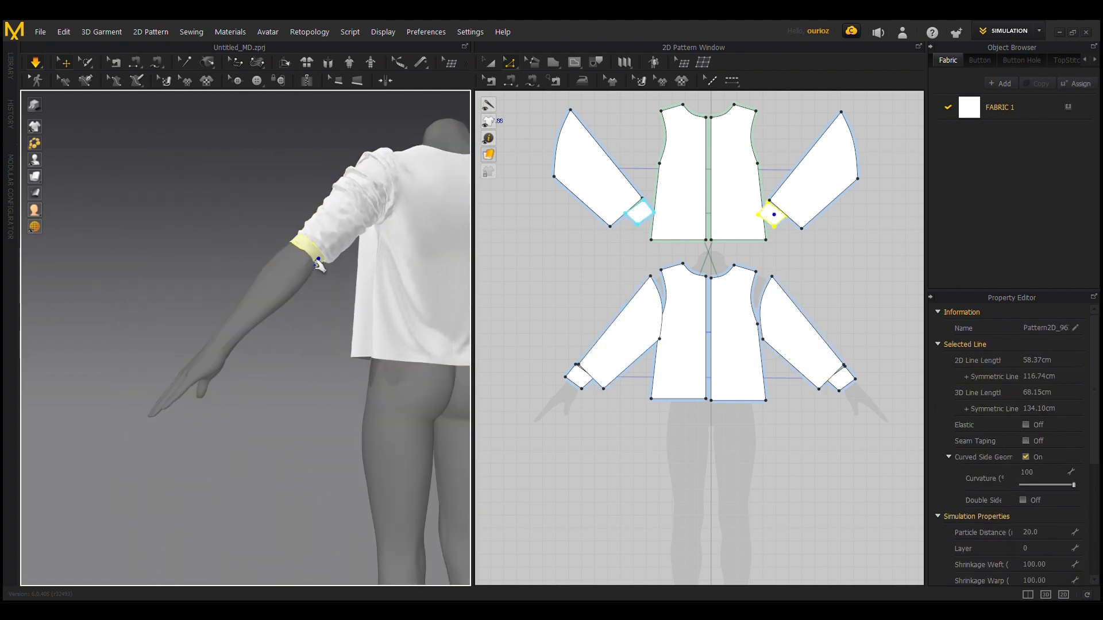
pyautogui.moveTo(320, 265); pyautogui.dragTo(252, 265, button='right')
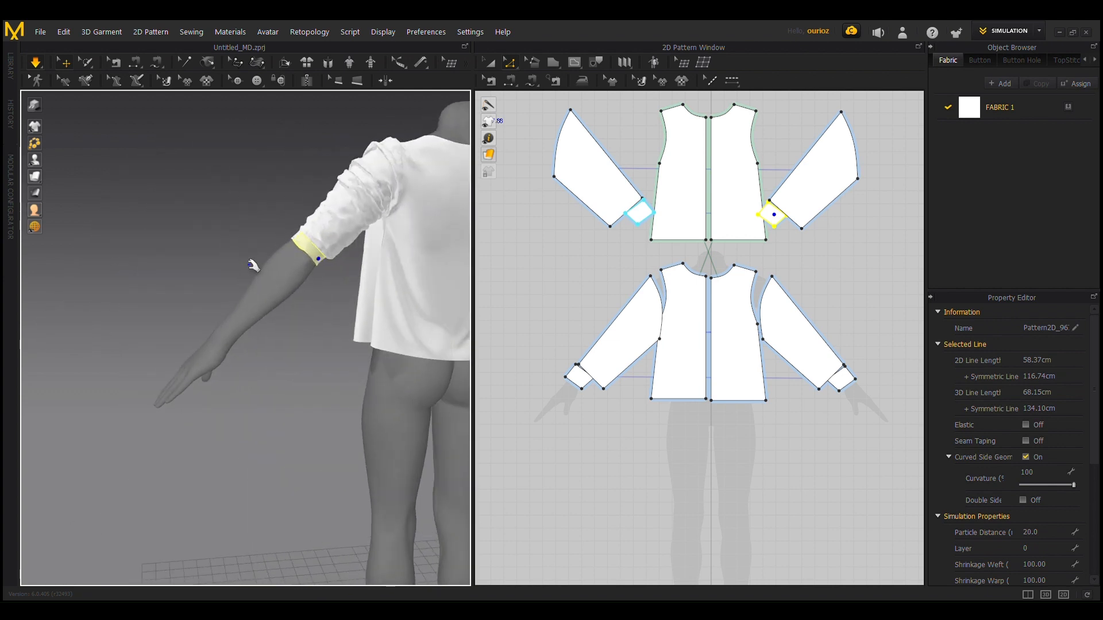
pyautogui.moveTo(252, 265); pyautogui.dragTo(227, 235)
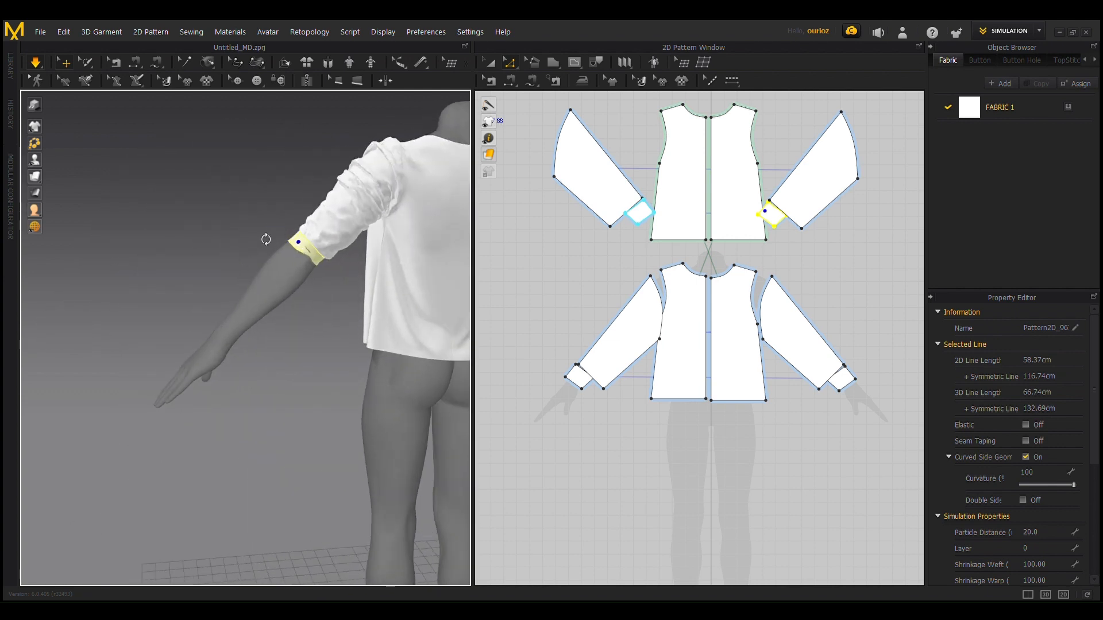
# Step: Tug the left cuff and upper sleeve into place around the elbow to even out the gathered folds
pyautogui.moveTo(266, 239); pyautogui.dragTo(379, 229, button='right')
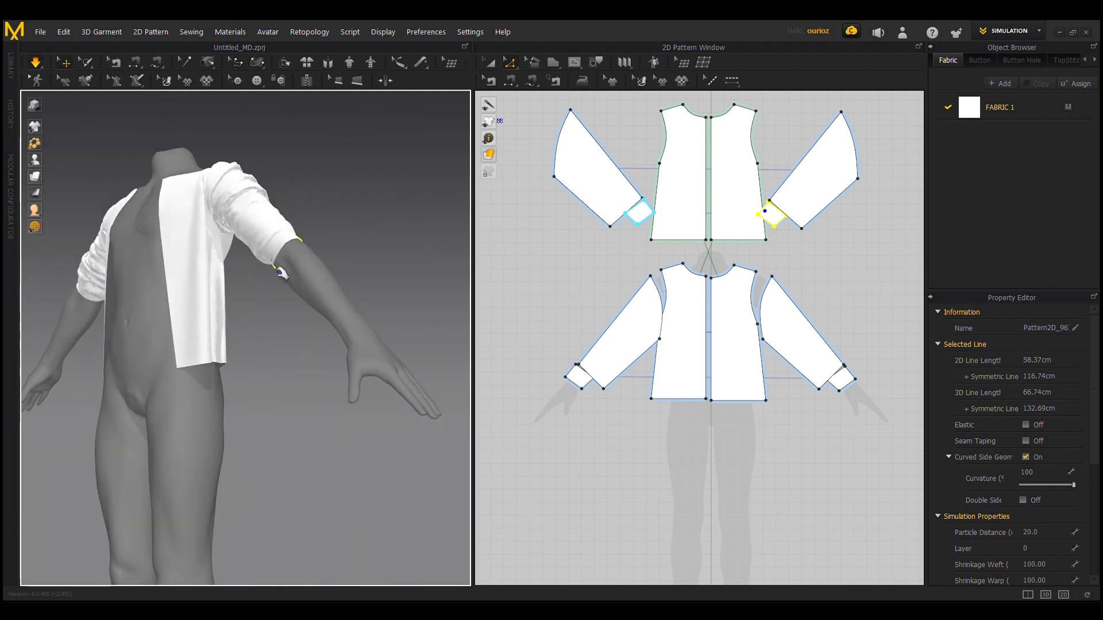
pyautogui.click(275, 263)
pyautogui.moveTo(308, 284)
pyautogui.mouseDown(button='right')
pyautogui.moveTo(229, 292)
pyautogui.moveTo(291, 272)
pyautogui.mouseUp(button='right')
pyautogui.click(291, 255)
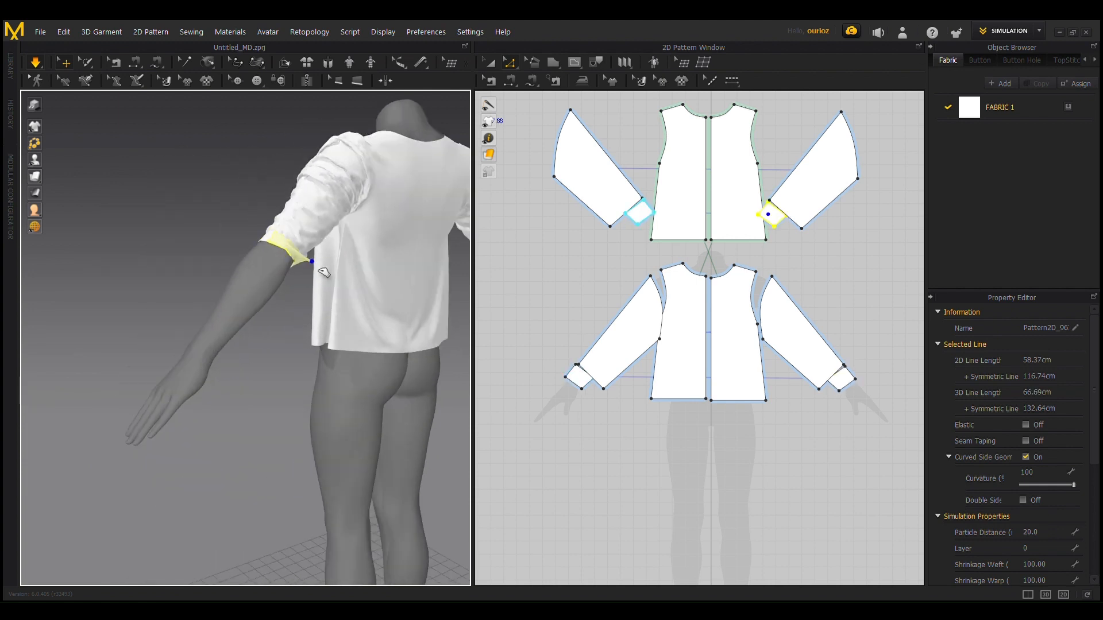
pyautogui.moveTo(133, 252); pyautogui.dragTo(242, 249, button='right')
pyautogui.click(247, 247)
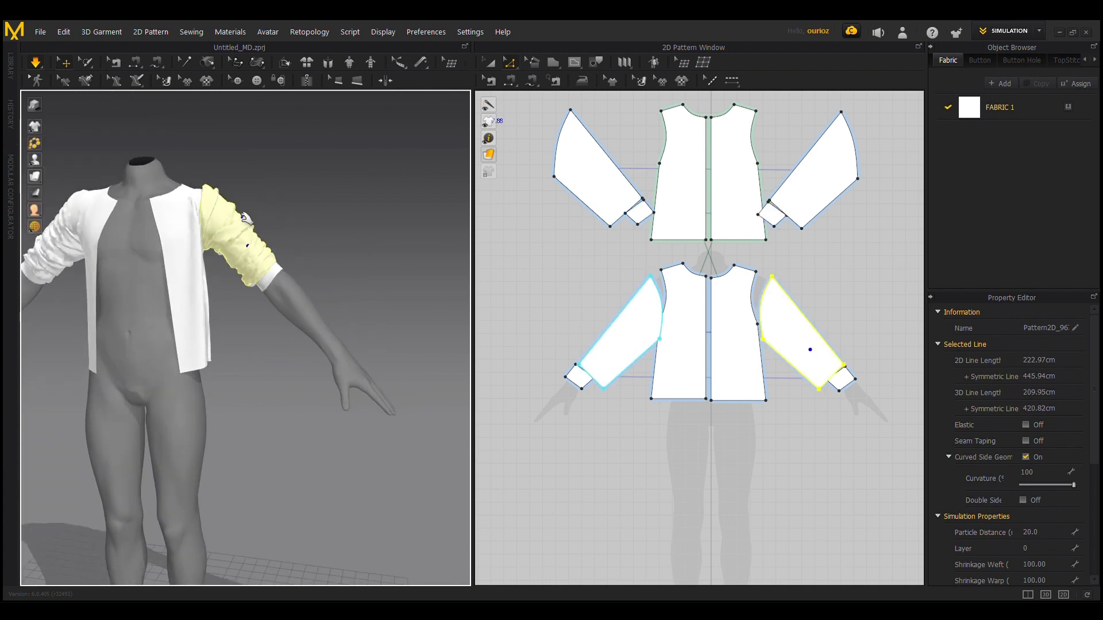
pyautogui.moveTo(265, 231)
pyautogui.mouseDown()
pyautogui.moveTo(232, 218)
pyautogui.moveTo(247, 236)
pyautogui.mouseUp()
pyautogui.moveTo(103, 261); pyautogui.dragTo(143, 258, button='right')
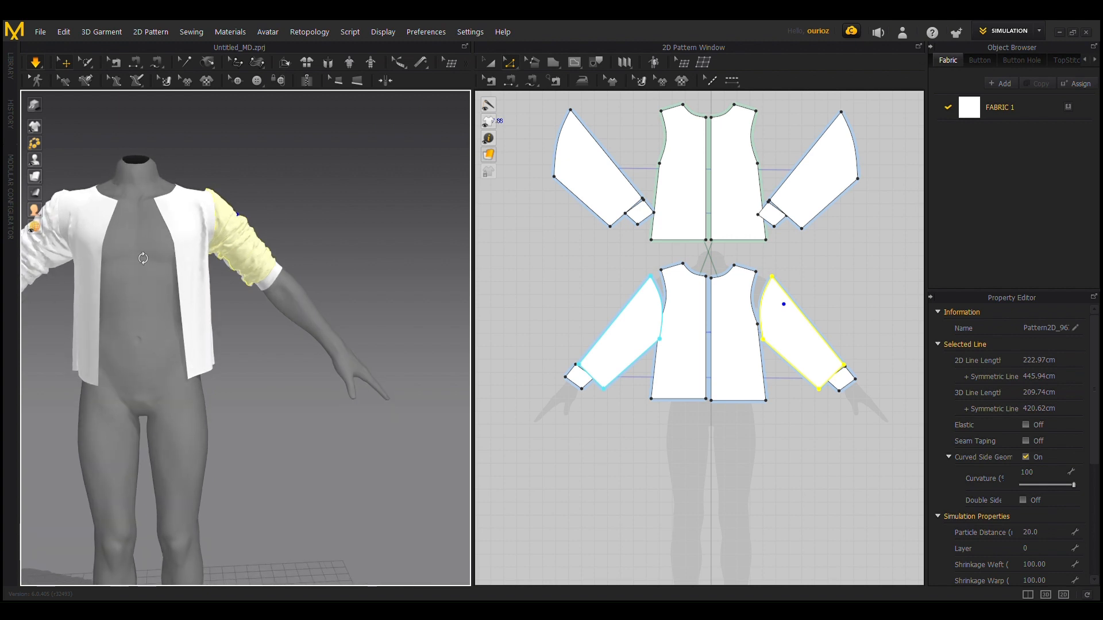
pyautogui.moveTo(143, 258); pyautogui.dragTo(217, 271, button='middle')
# Step: Shift the front sleeve pattern away from the bodice and move the bodice's underarm point down and outward to deepen the armholes
pyautogui.scroll(5, 758, 303)
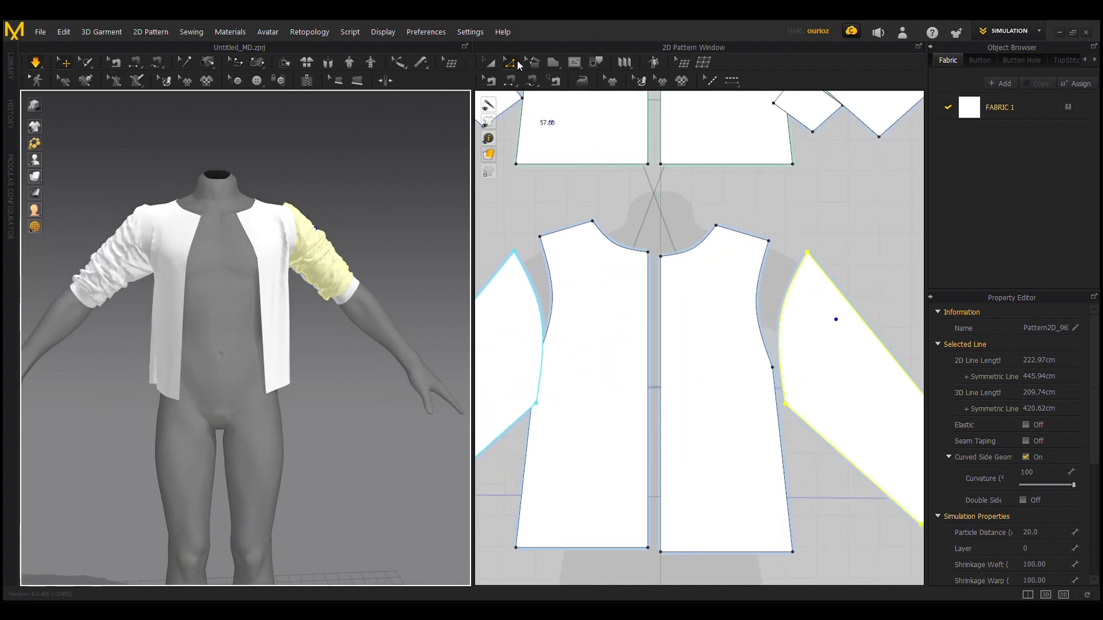
pyautogui.scroll(-2, 551, 339)
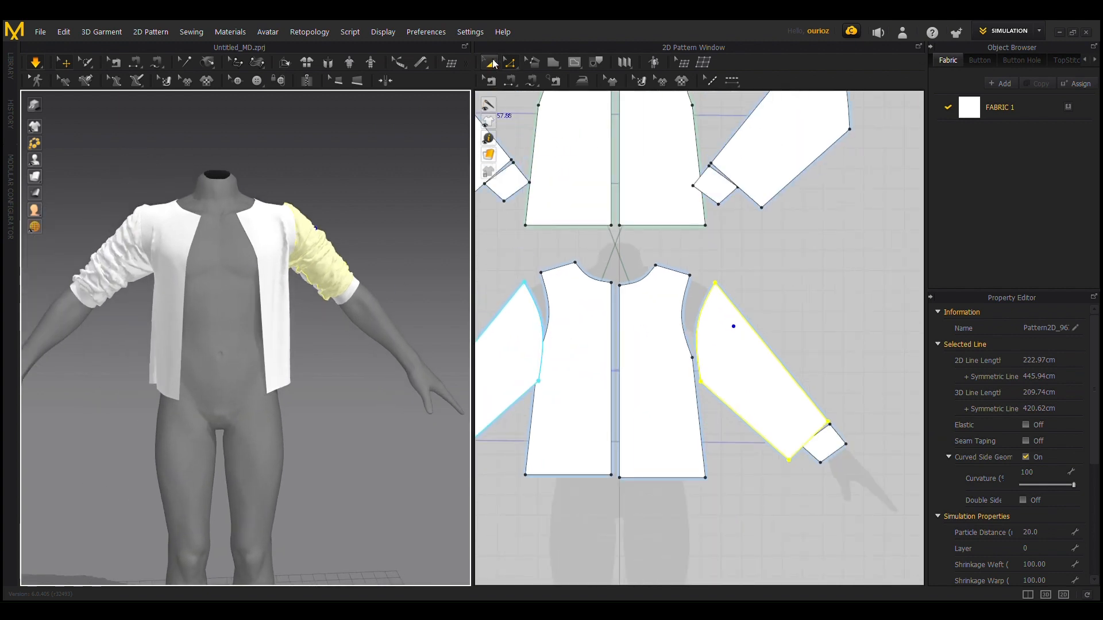
pyautogui.scroll(-2, 566, 365)
pyautogui.click(566, 369)
pyautogui.moveTo(566, 369); pyautogui.dragTo(545, 351)
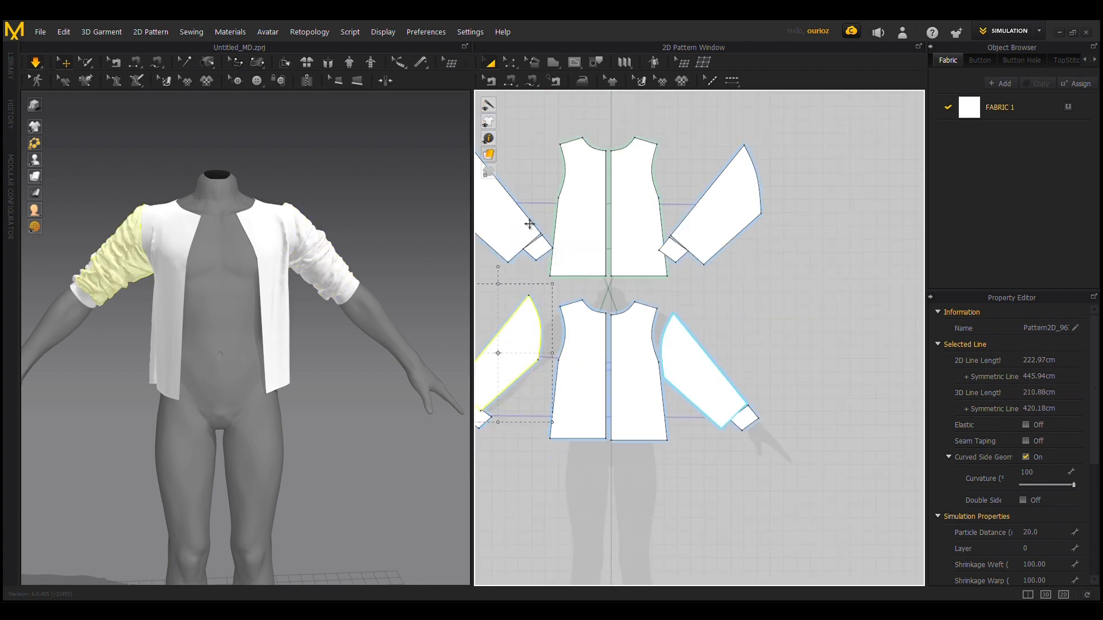
pyautogui.click(512, 67)
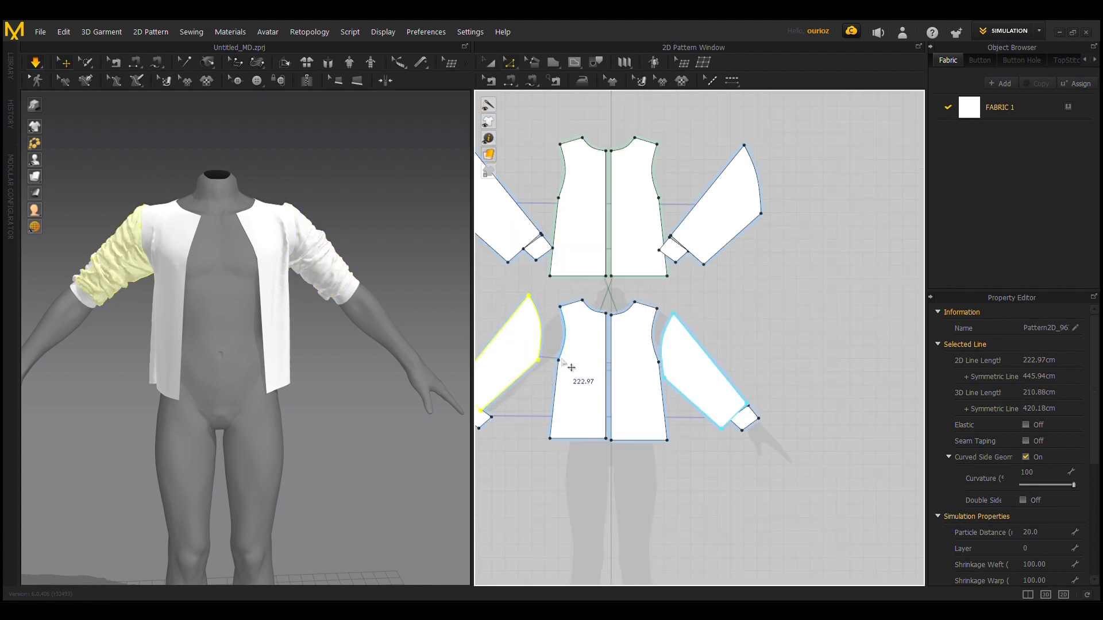
pyautogui.click(567, 369)
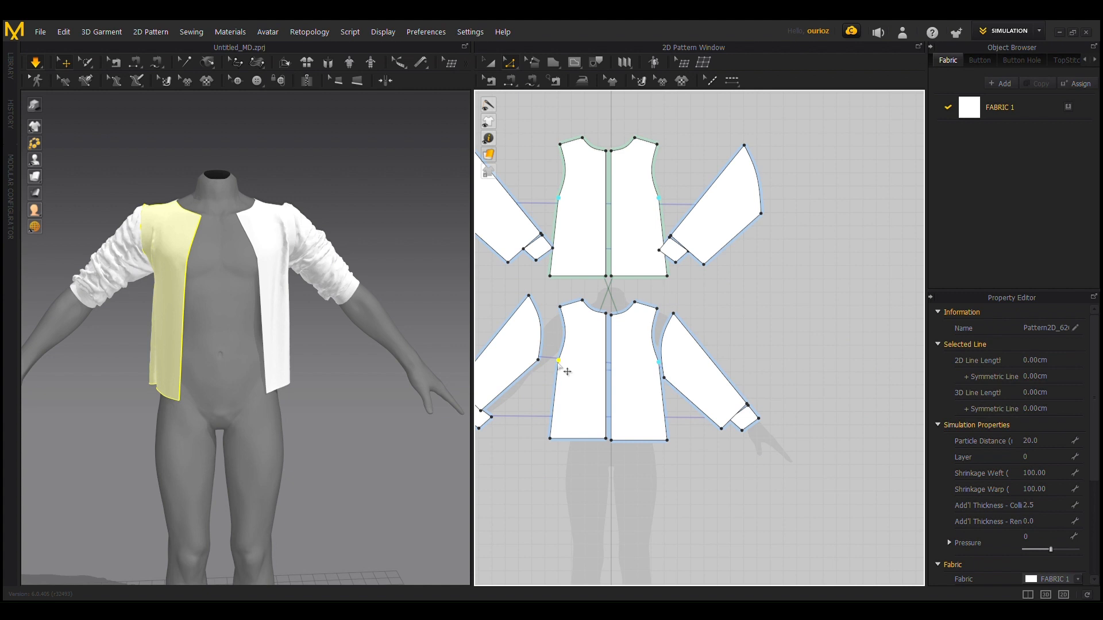
pyautogui.moveTo(558, 362); pyautogui.dragTo(553, 372)
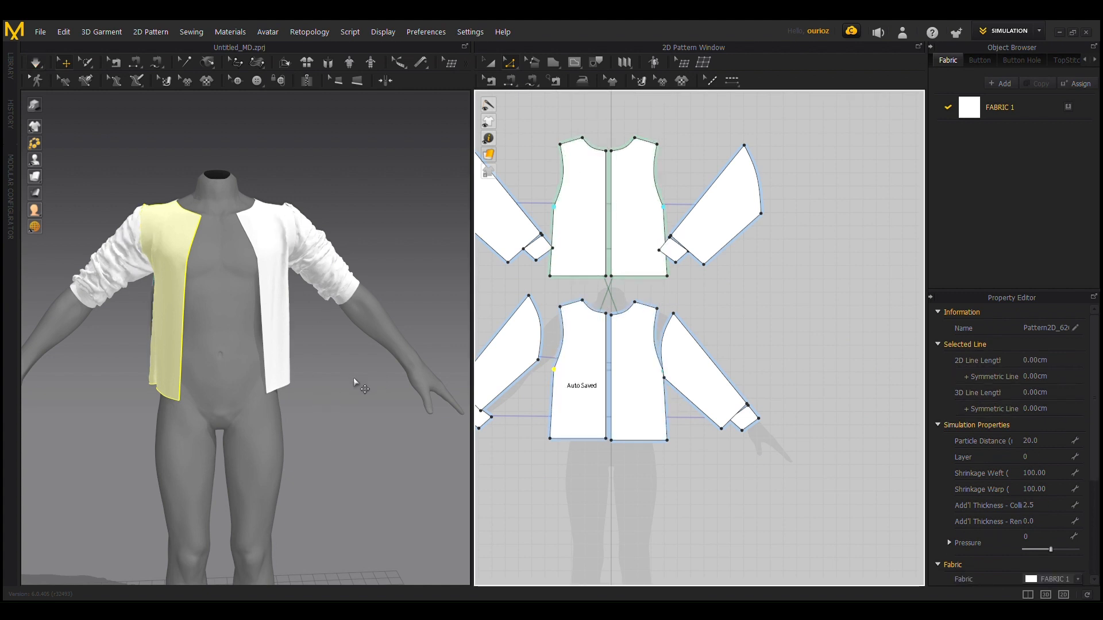
# Step: Simulate the deepened armholes and examine the sleeves and body from the front and side
pyautogui.moveTo(360, 381); pyautogui.dragTo(289, 324, button='right')
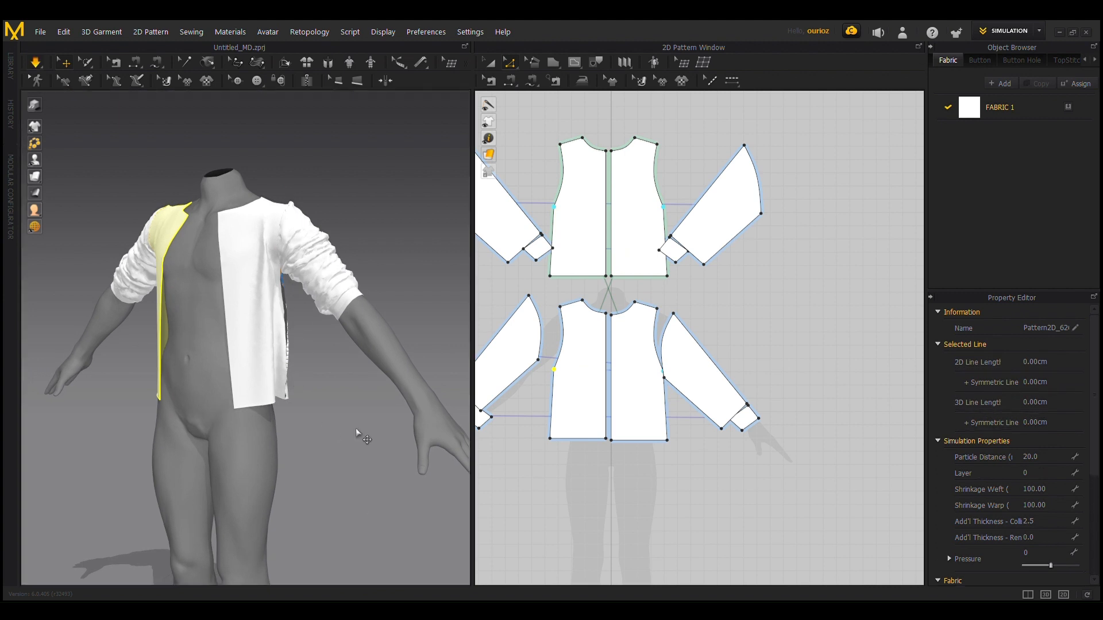
pyautogui.moveTo(315, 446); pyautogui.dragTo(348, 375, button='right')
pyautogui.scroll(-2, 333, 267)
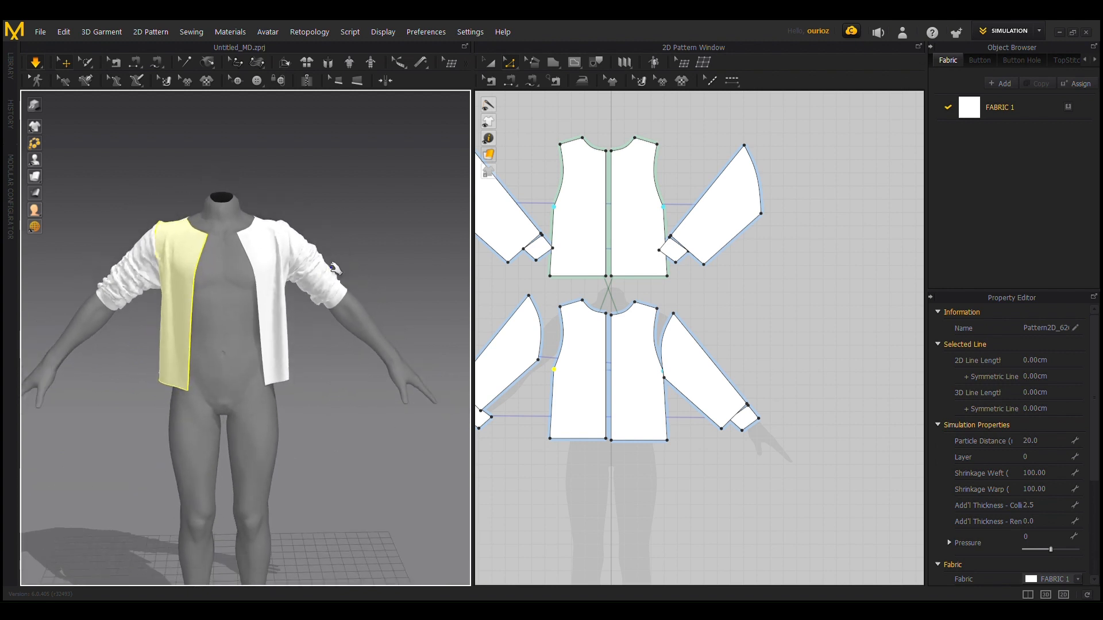
pyautogui.scroll(4, 127, 261)
pyautogui.scroll(3, 57, 243)
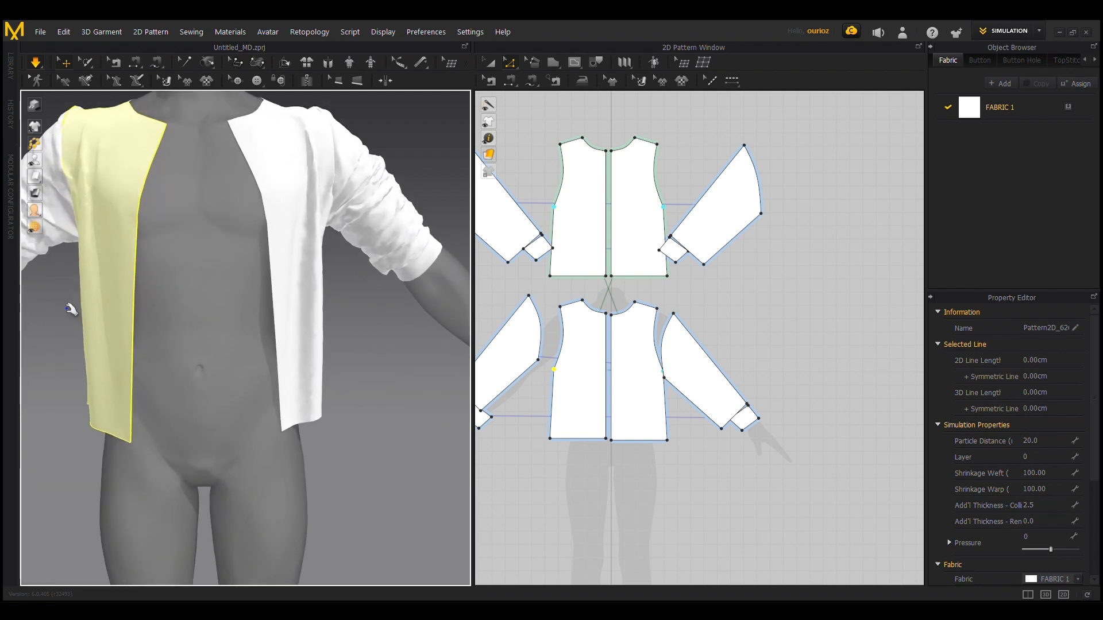
pyautogui.moveTo(67, 306); pyautogui.dragTo(344, 422, button='middle')
pyautogui.scroll(3, 331, 283)
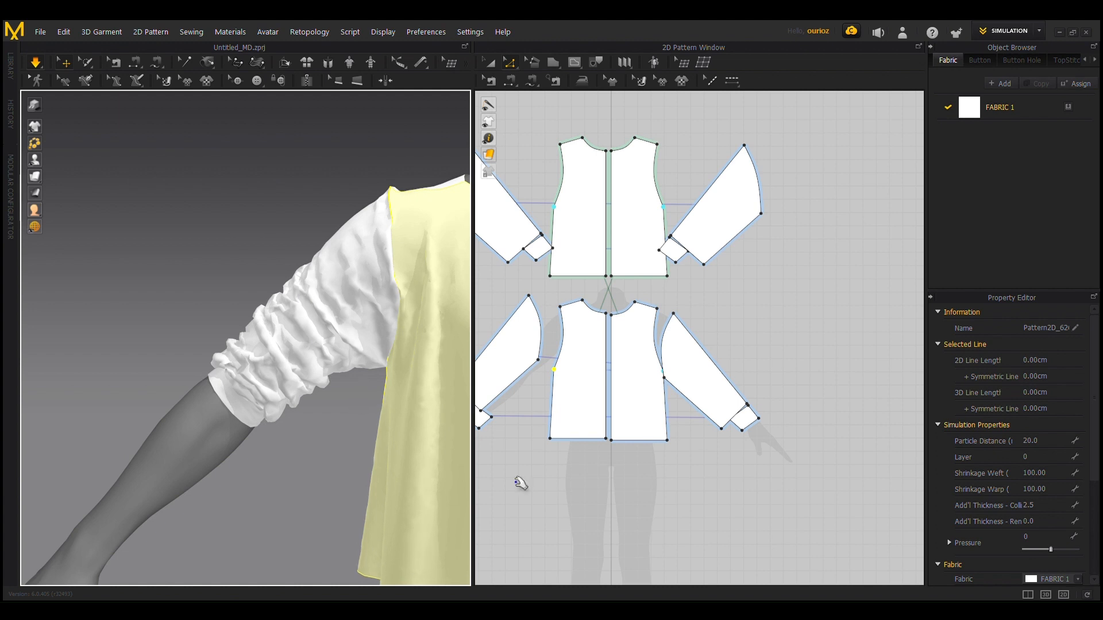
# Step: Select all the garment patterns and set their particle distance to 10
pyautogui.scroll(-3, 675, 431)
pyautogui.moveTo(615, 266); pyautogui.dragTo(650, 268, button='middle')
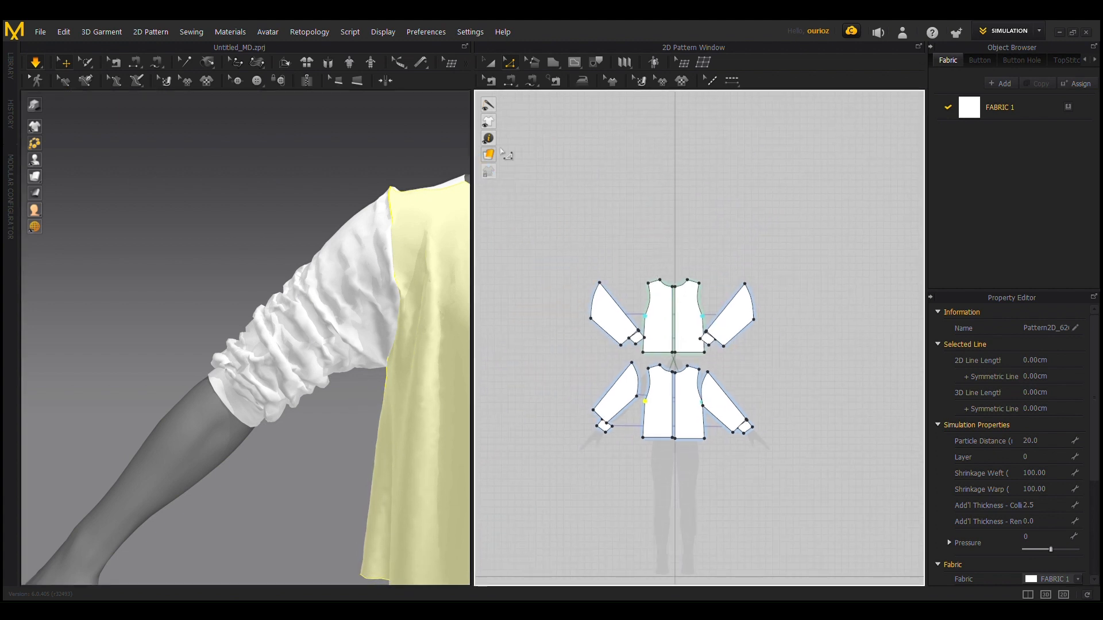
pyautogui.click(488, 66)
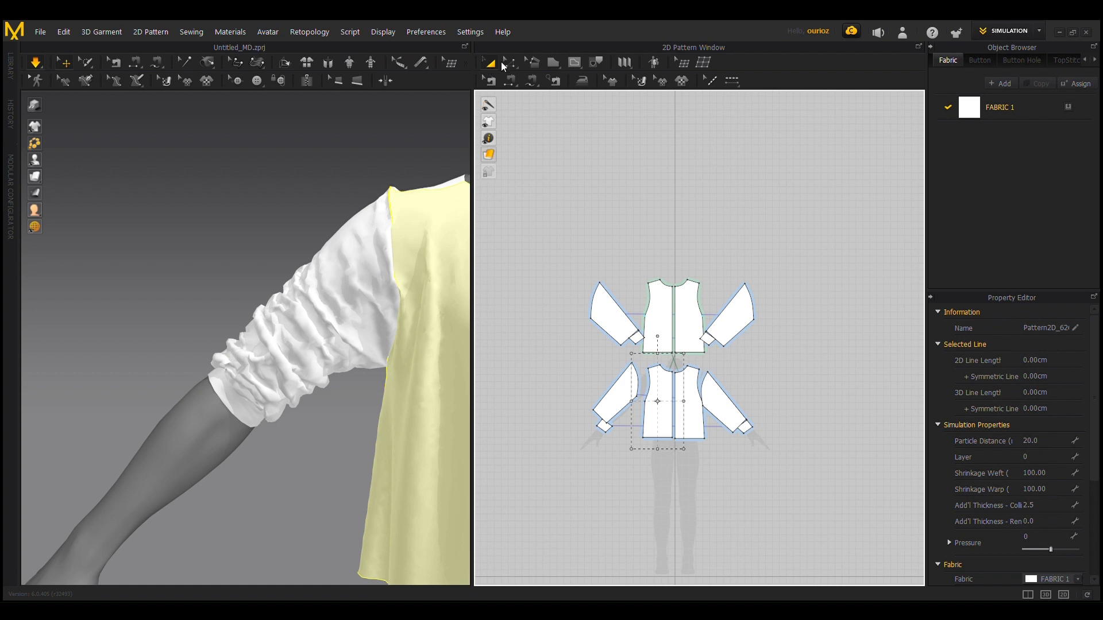
pyautogui.click(747, 344)
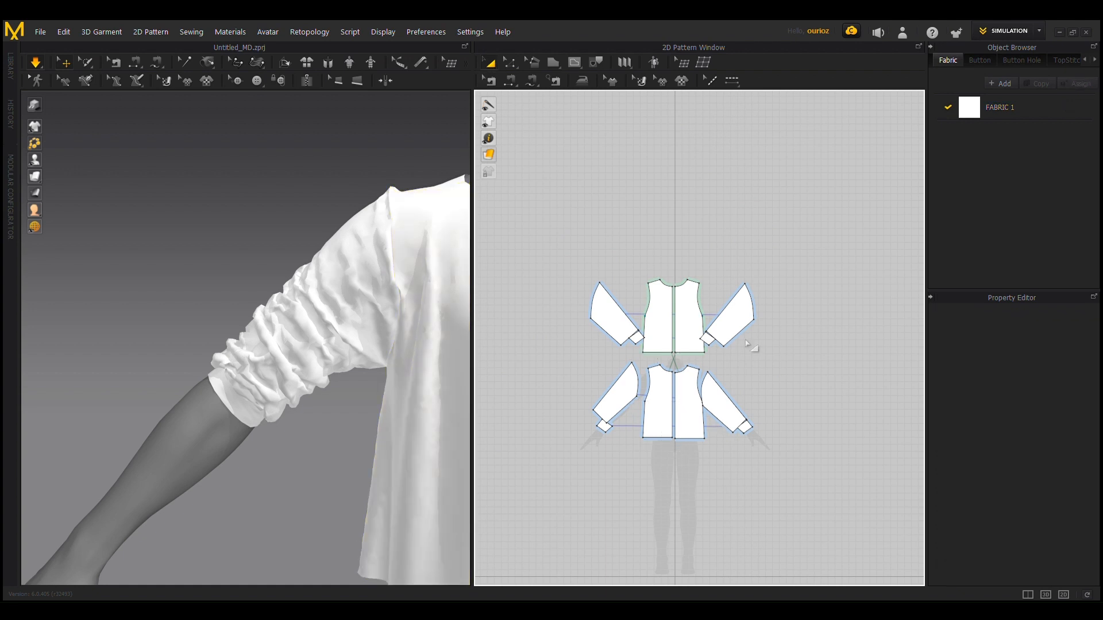
pyautogui.moveTo(815, 531); pyautogui.dragTo(846, 524)
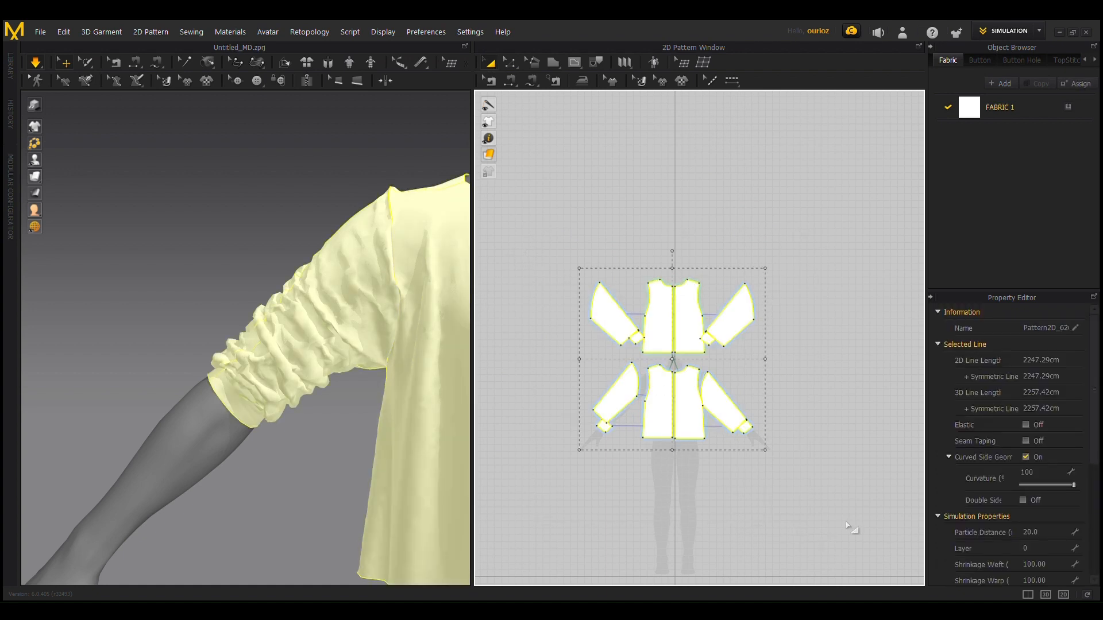
pyautogui.click(1049, 535)
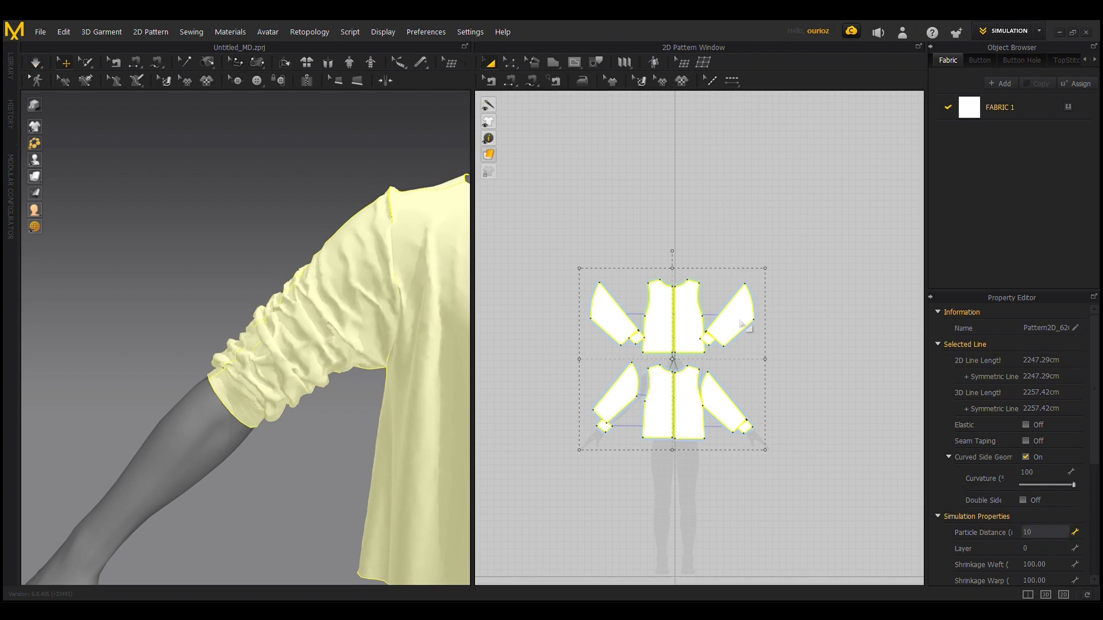
pyautogui.press('Return')
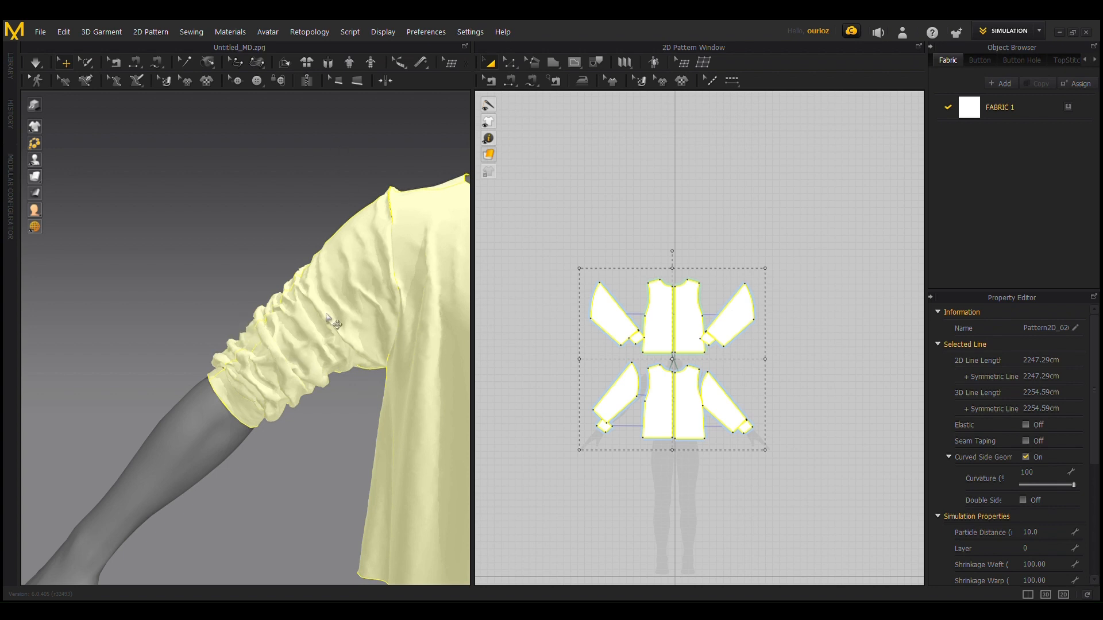
# Step: Simulate the garment with the finer mesh and inspect the gathered sleeve folds and the overall fit
pyautogui.scroll(-3, 328, 316)
pyautogui.moveTo(337, 217); pyautogui.dragTo(85, 202, button='middle')
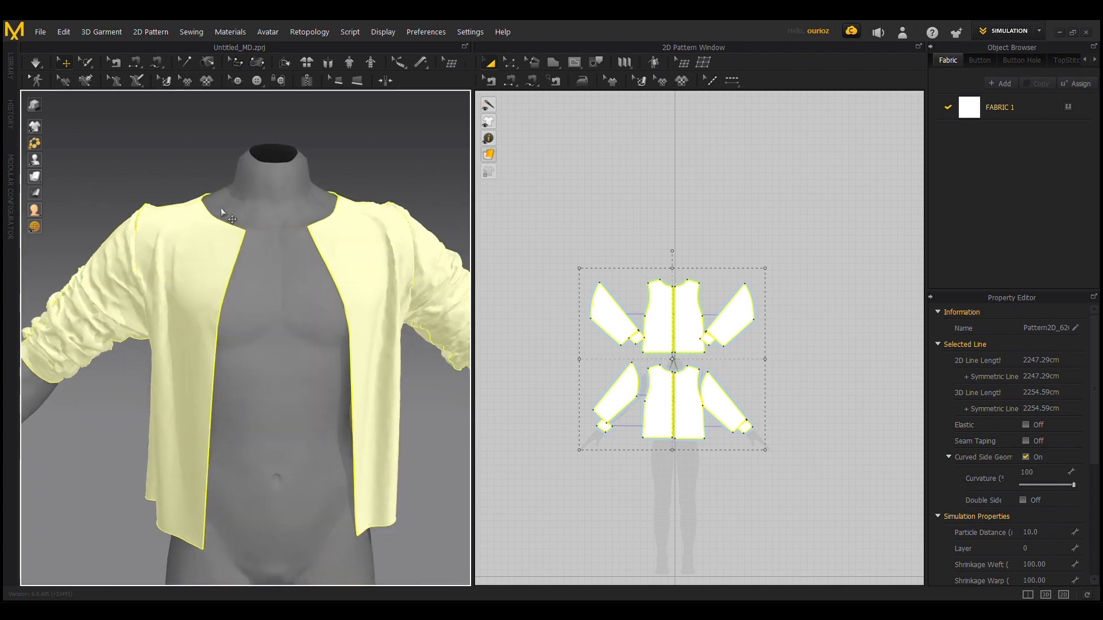
pyautogui.scroll(-2, 224, 208)
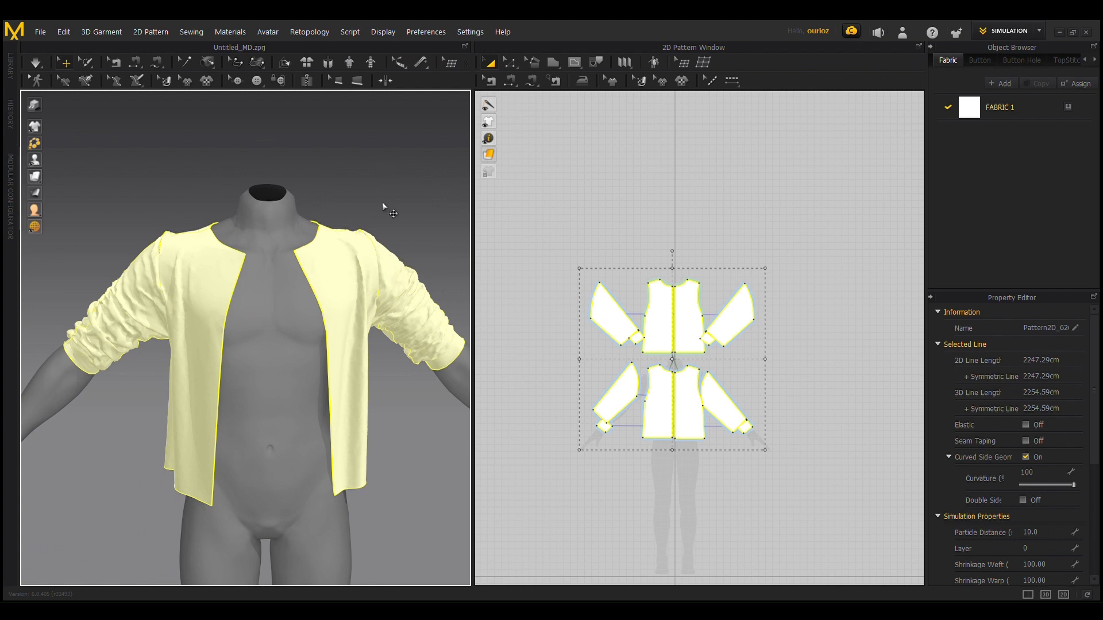
pyautogui.scroll(-3, 375, 197)
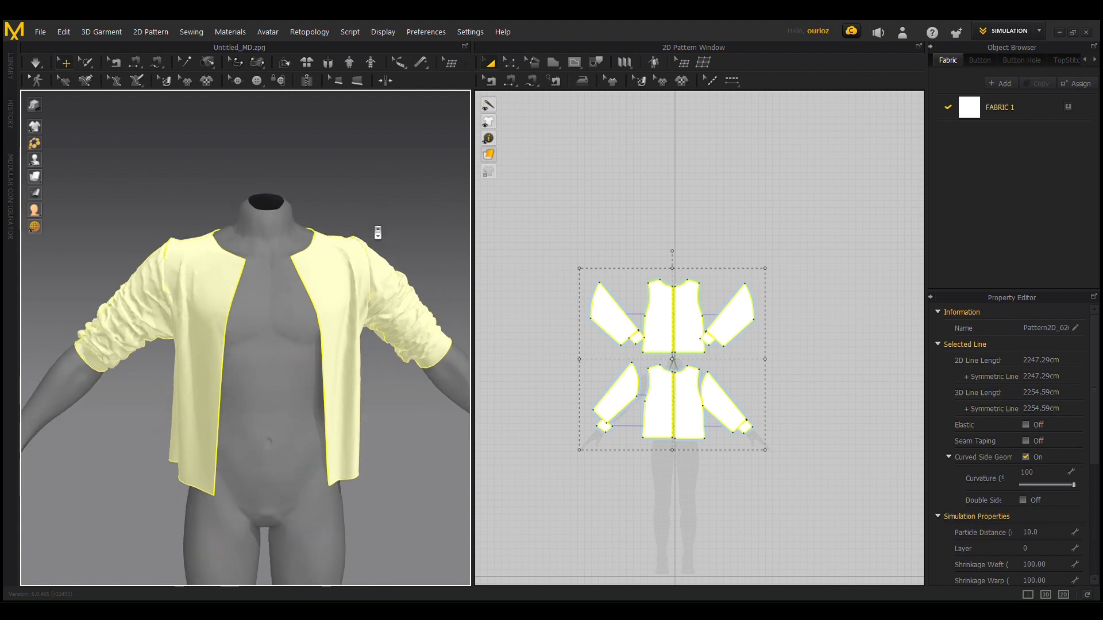
pyautogui.press('q')
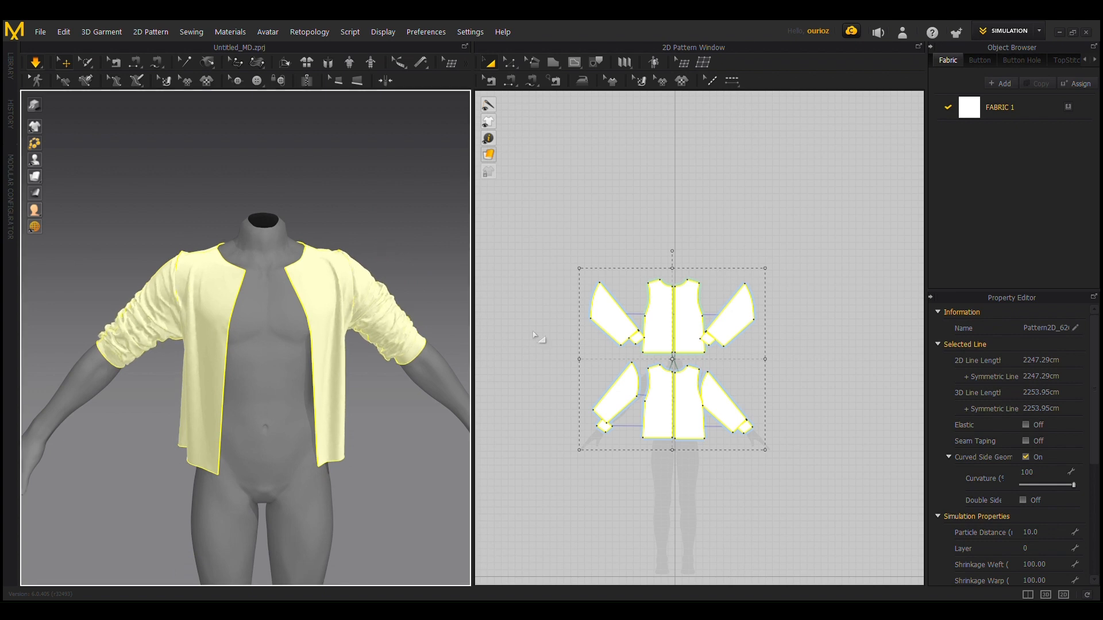
pyautogui.scroll(5, 117, 394)
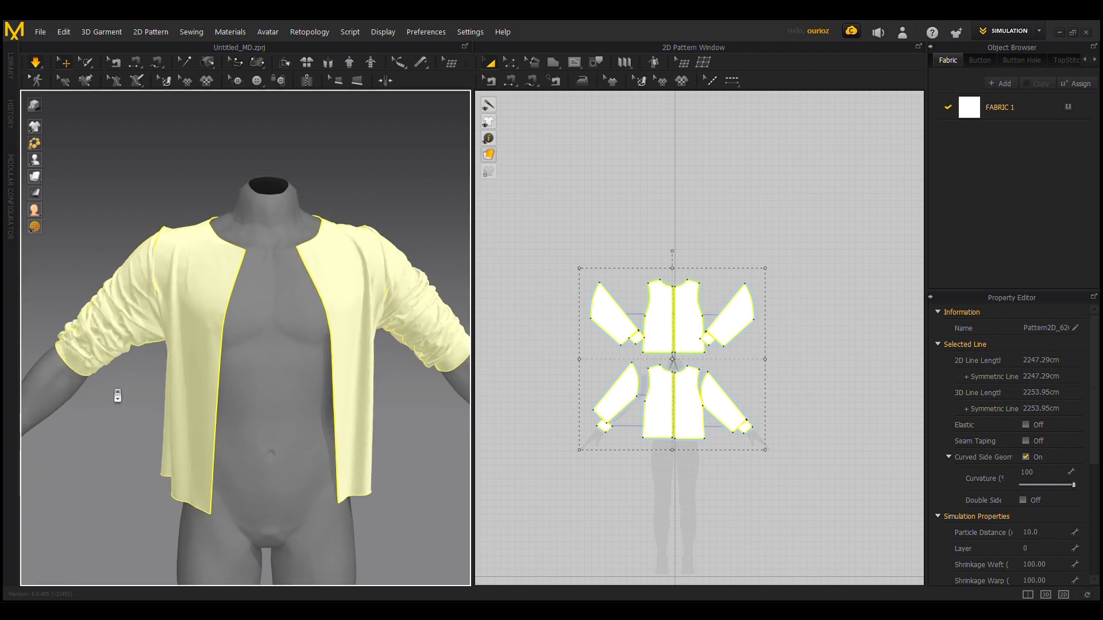
pyautogui.scroll(5, 303, 387)
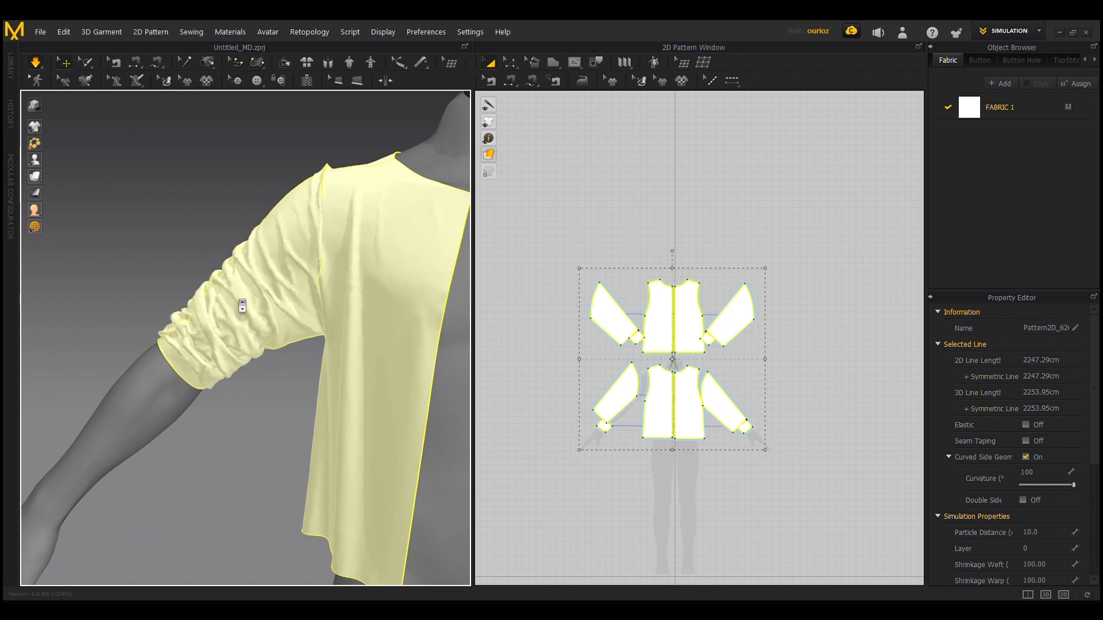
pyautogui.scroll(-5, 288, 386)
pyautogui.moveTo(258, 446); pyautogui.dragTo(343, 367, button='right')
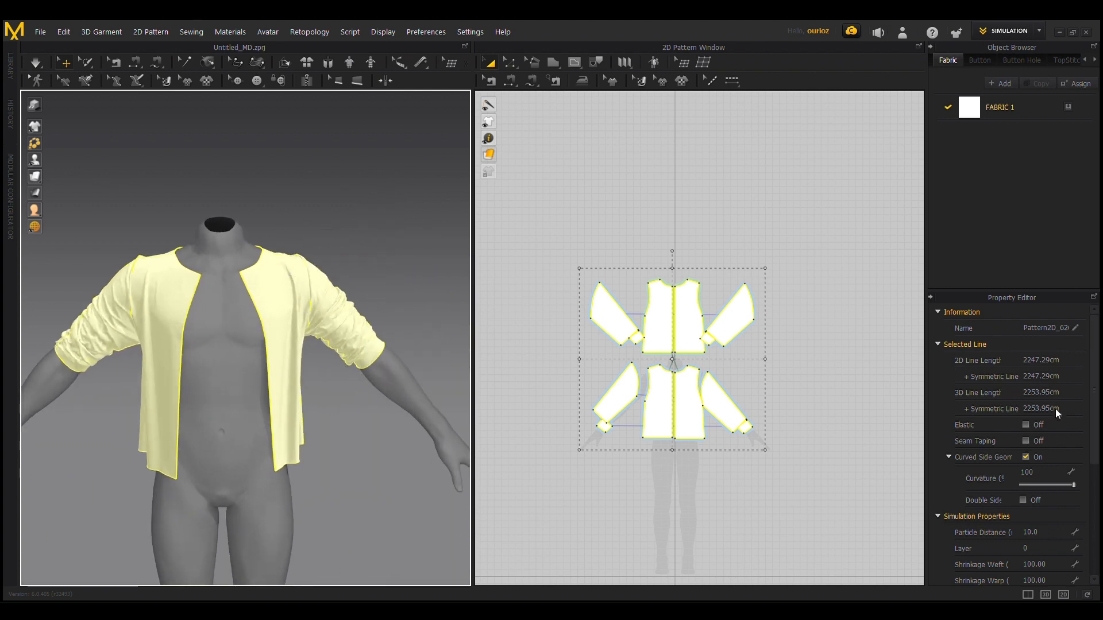
# Step: Set the additional collision thickness of all the selected garment patterns to 4.0
pyautogui.scroll(-4, 1067, 472)
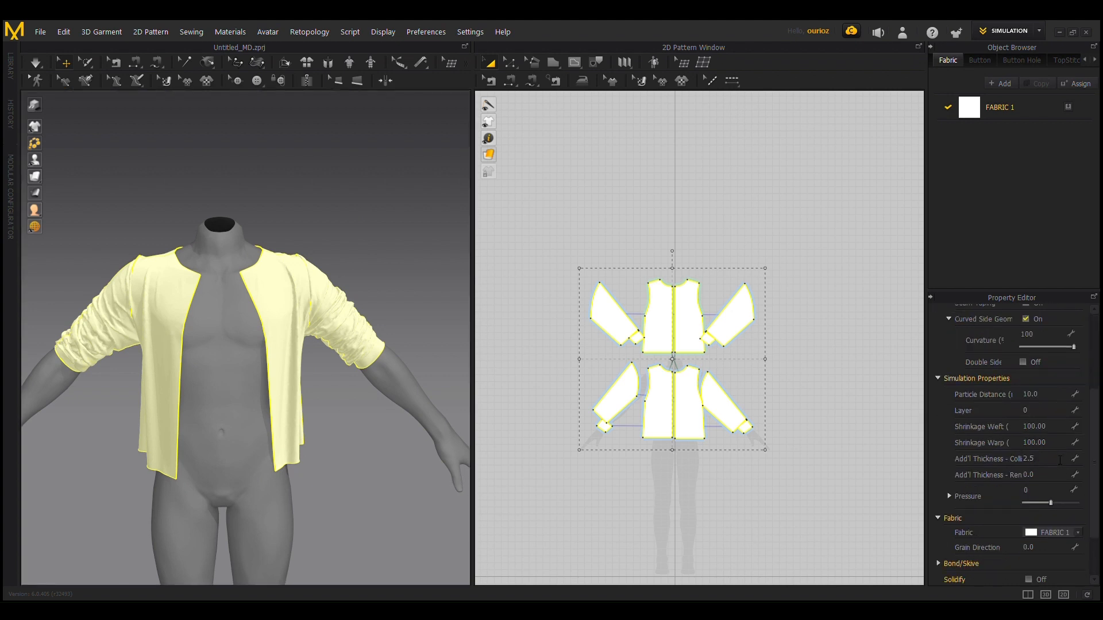
pyautogui.scroll(-1, 1060, 461)
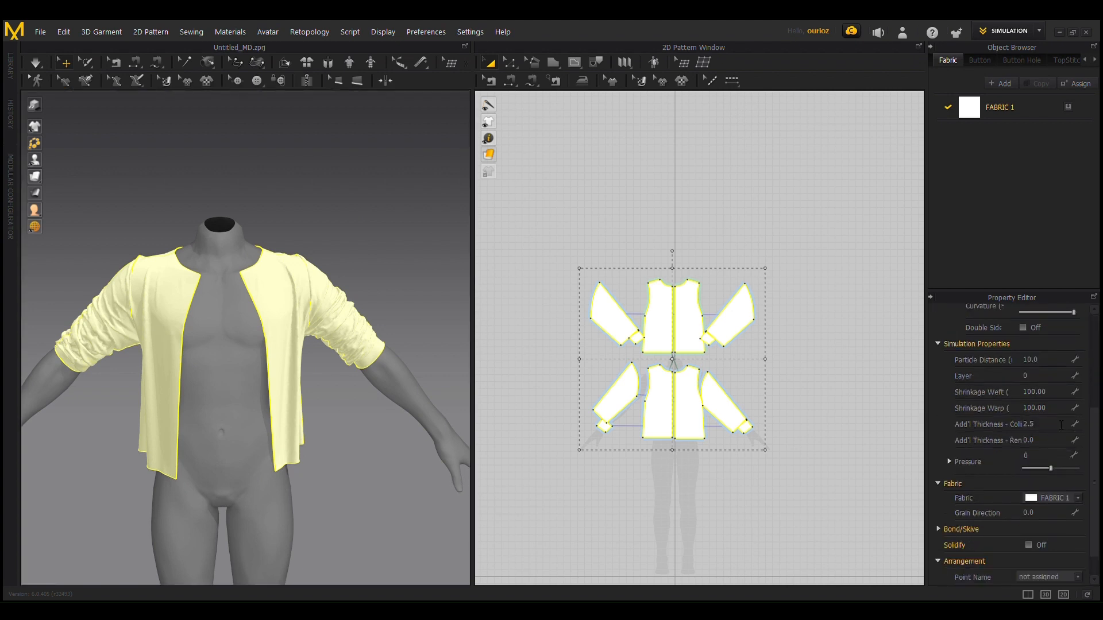
pyautogui.click(1040, 431)
pyautogui.press('Return')
# Step: Simulate the garment and tug the fabric of both sleeves to rearrange their folds
pyautogui.press('space')
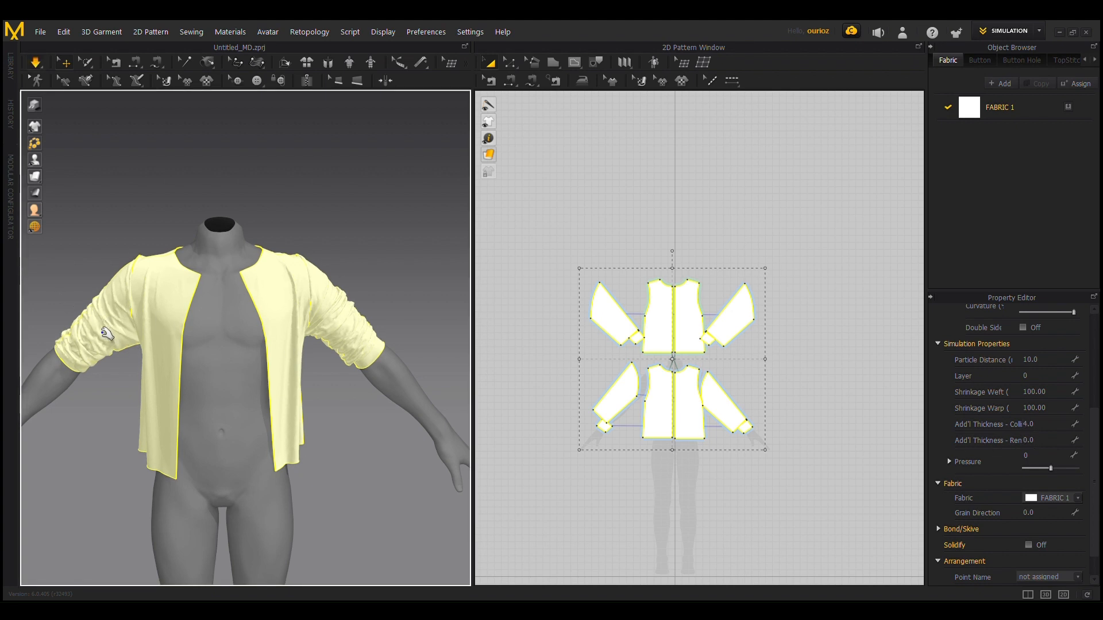
pyautogui.moveTo(95, 327); pyautogui.dragTo(118, 323)
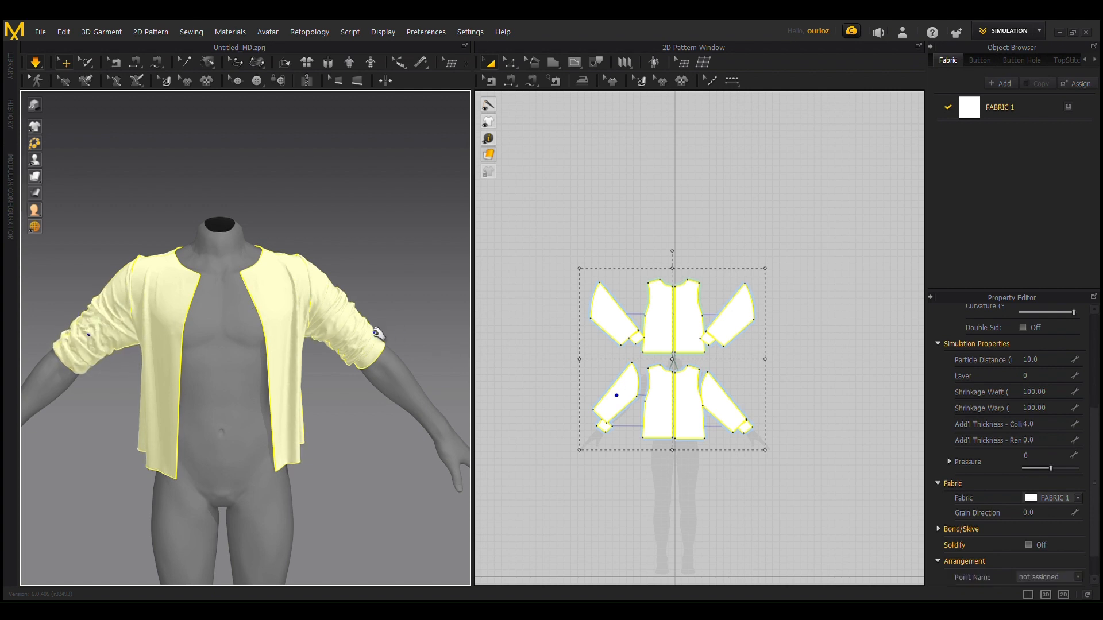
pyautogui.moveTo(374, 332)
pyautogui.mouseDown()
pyautogui.moveTo(386, 344)
pyautogui.moveTo(364, 348)
pyautogui.mouseUp()
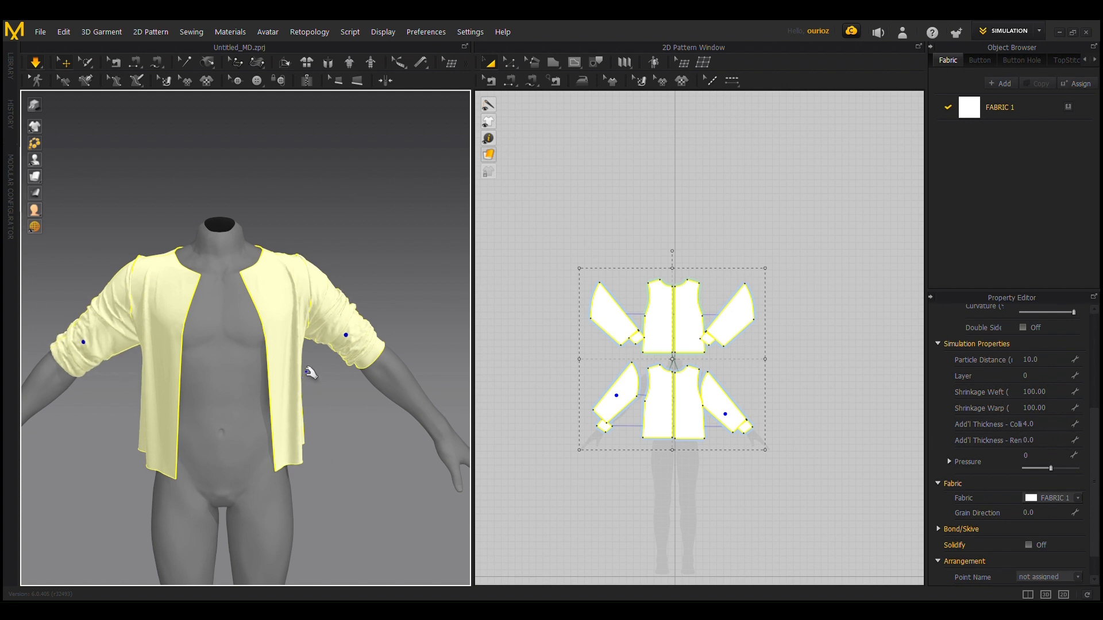
pyautogui.moveTo(321, 288); pyautogui.dragTo(367, 327)
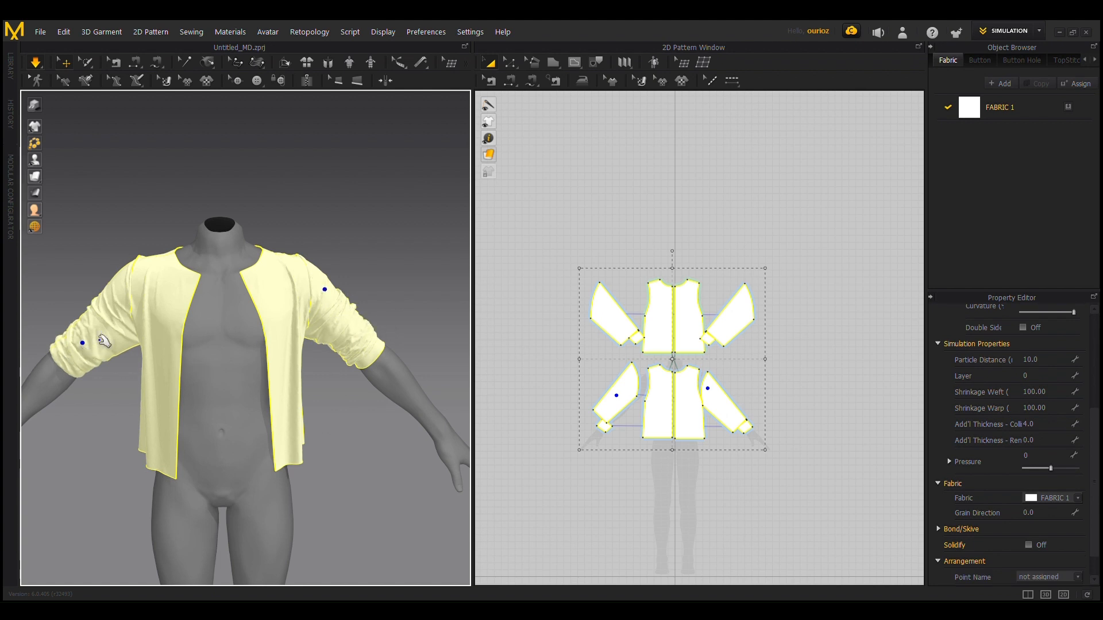
pyautogui.scroll(2, 101, 341)
pyautogui.scroll(-1, 322, 408)
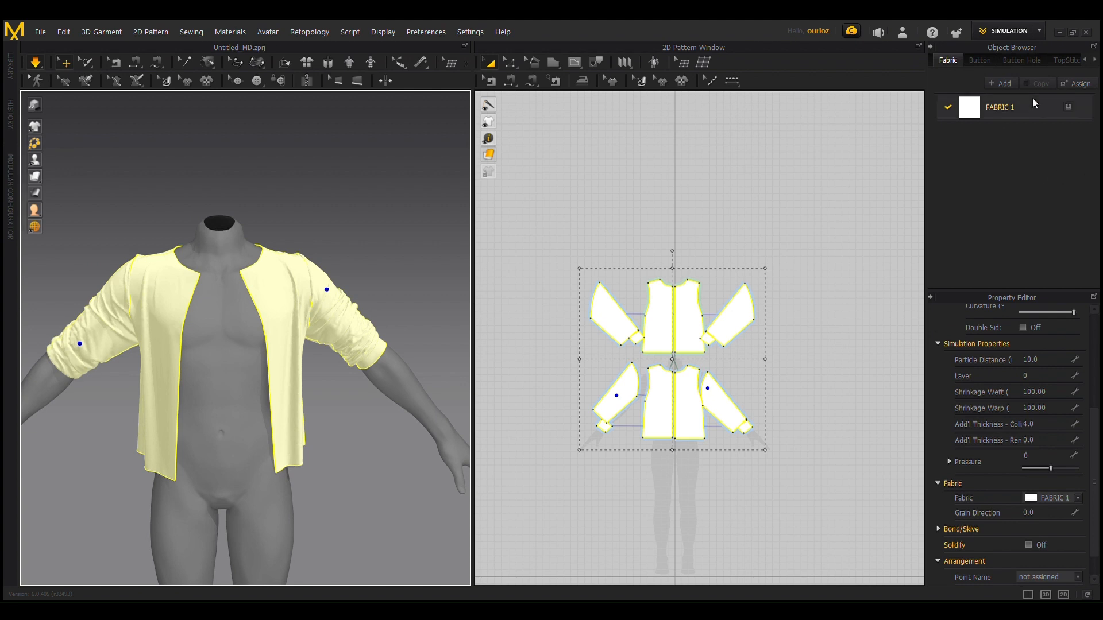
# Step: Set the physical property preset of FABRIC 1 to Leather Lambskin and check how the garment drapes
pyautogui.click(998, 109)
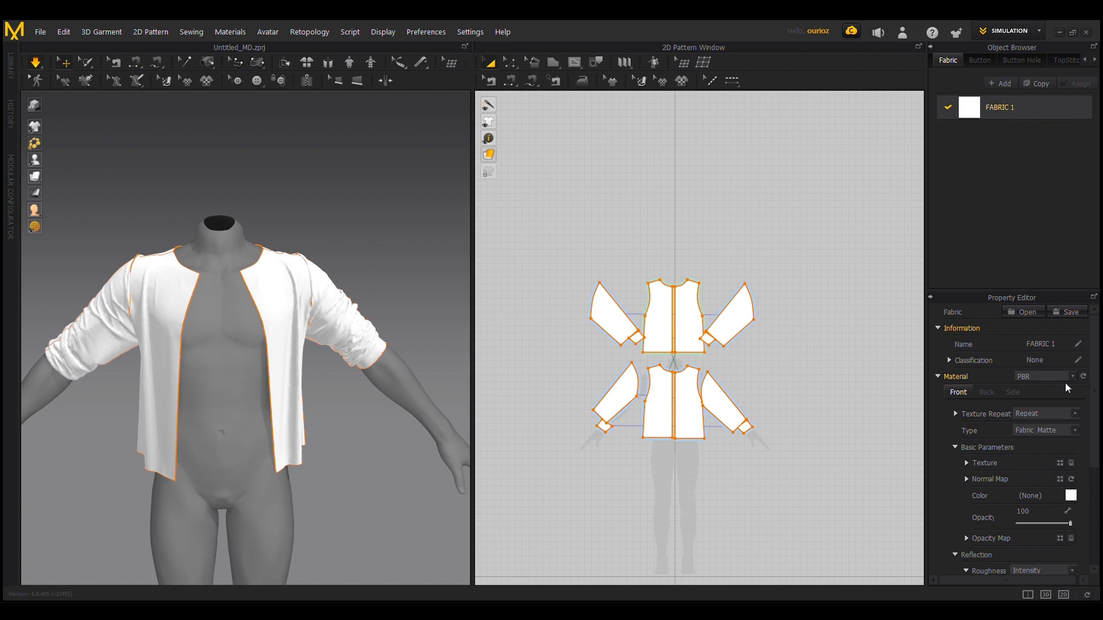
pyautogui.scroll(-5, 1033, 400)
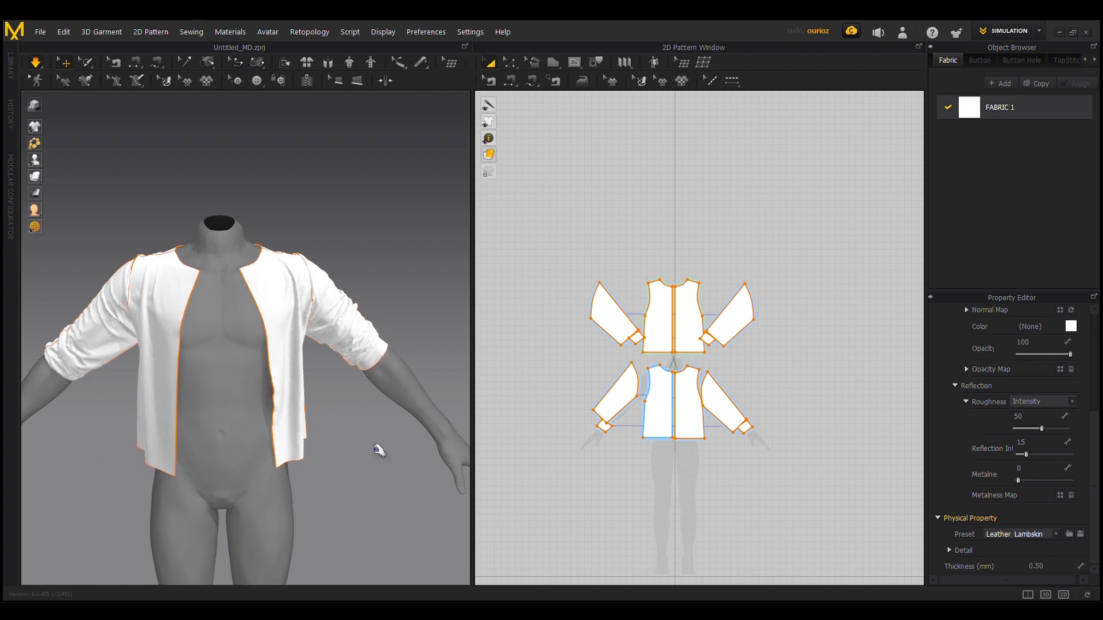
pyautogui.moveTo(356, 436)
pyautogui.mouseDown(button='right')
pyautogui.moveTo(328, 433)
pyautogui.moveTo(353, 433)
pyautogui.mouseUp(button='right')
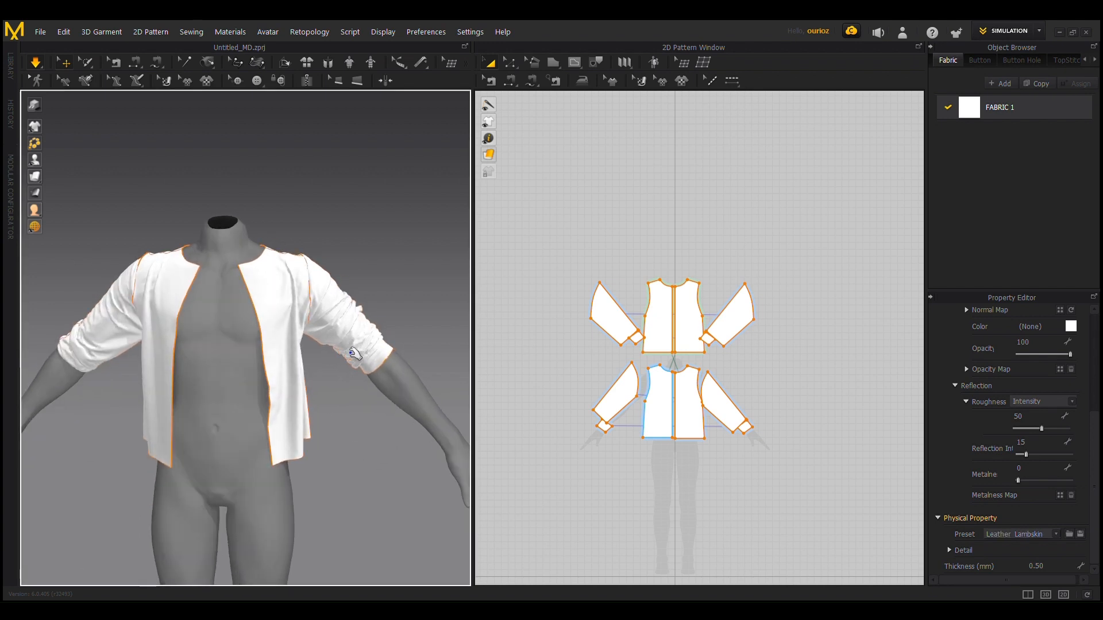
# Step: Pull the sleeve and cuff on the avatar's left arm during simulation to reshape the folds around the elbow
pyautogui.click(354, 353)
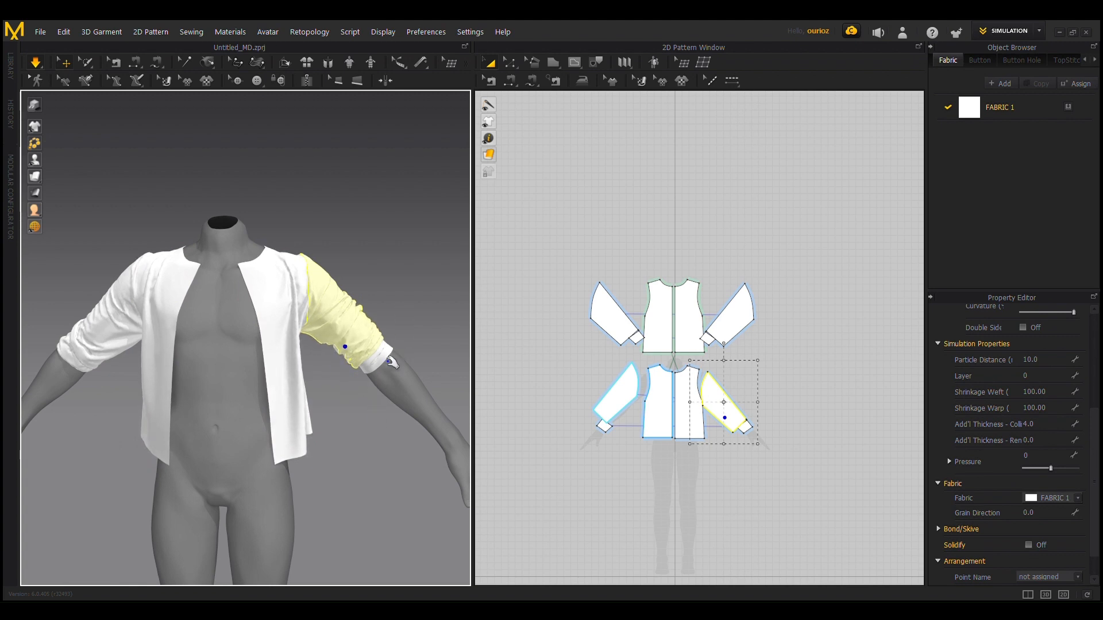
pyautogui.click(399, 368)
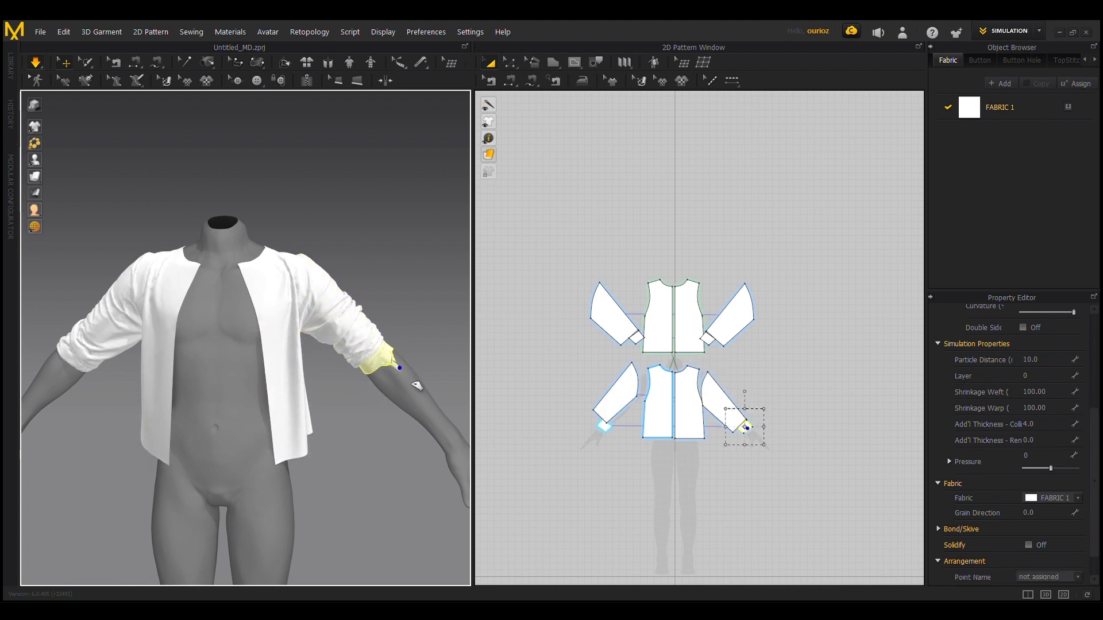
pyautogui.moveTo(421, 388); pyautogui.dragTo(379, 382)
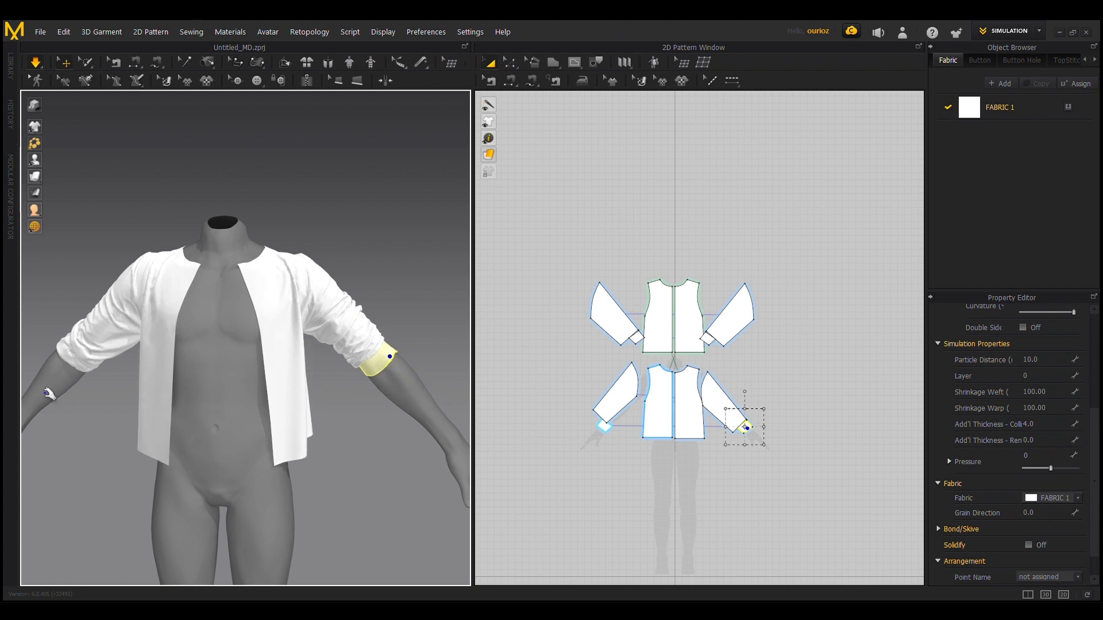
# Step: Pull the front and back of the sleeve on the avatar's right arm, along with its cuff, to adjust the gathered folds
pyautogui.moveTo(92, 352); pyautogui.dragTo(138, 343)
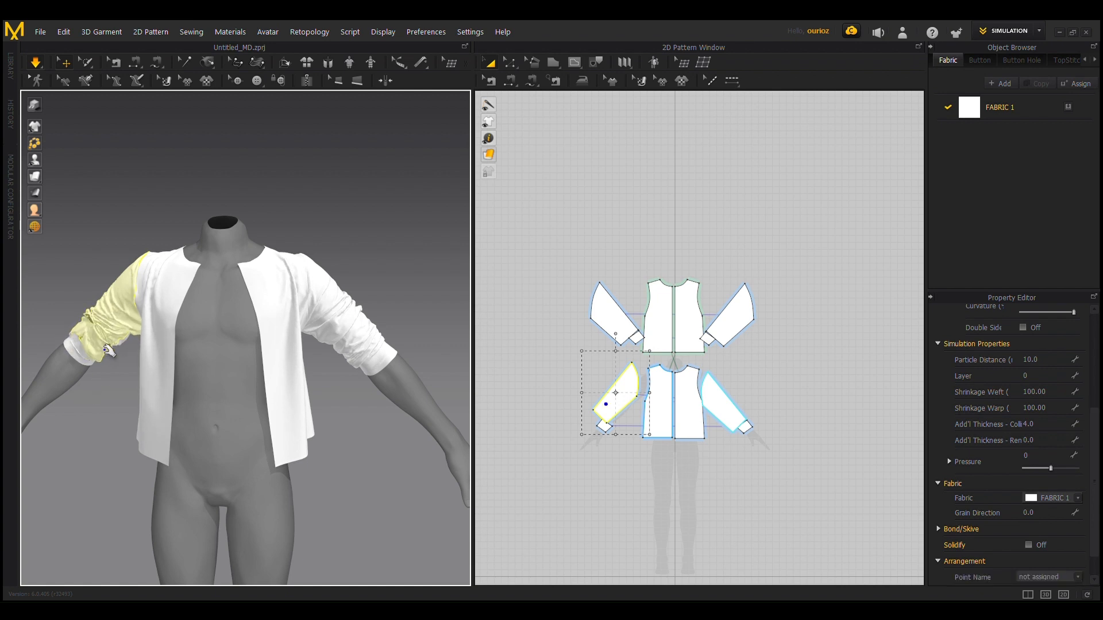
pyautogui.moveTo(106, 349); pyautogui.dragTo(100, 343)
pyautogui.moveTo(83, 408); pyautogui.dragTo(106, 374, button='right')
pyautogui.click(84, 339)
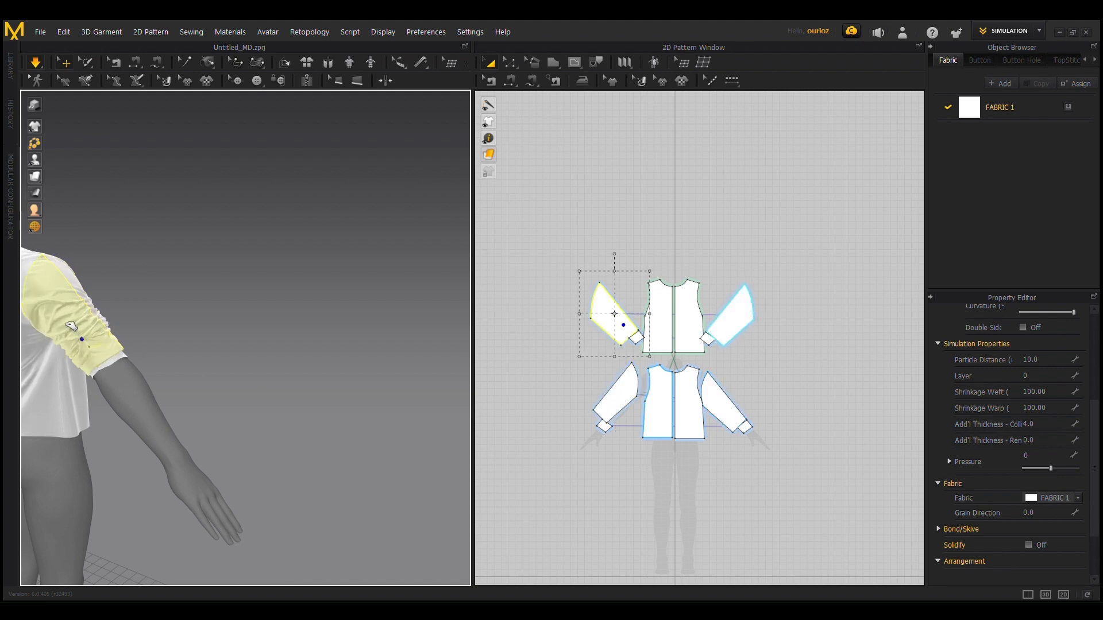
pyautogui.click(109, 367)
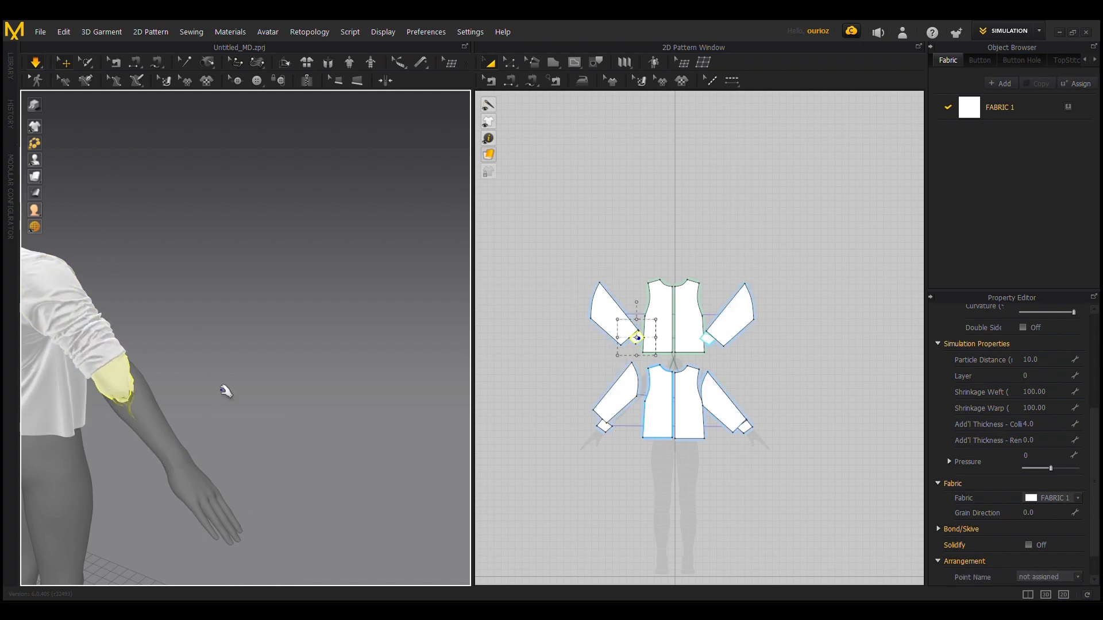
pyautogui.moveTo(282, 392); pyautogui.dragTo(104, 383, button='right')
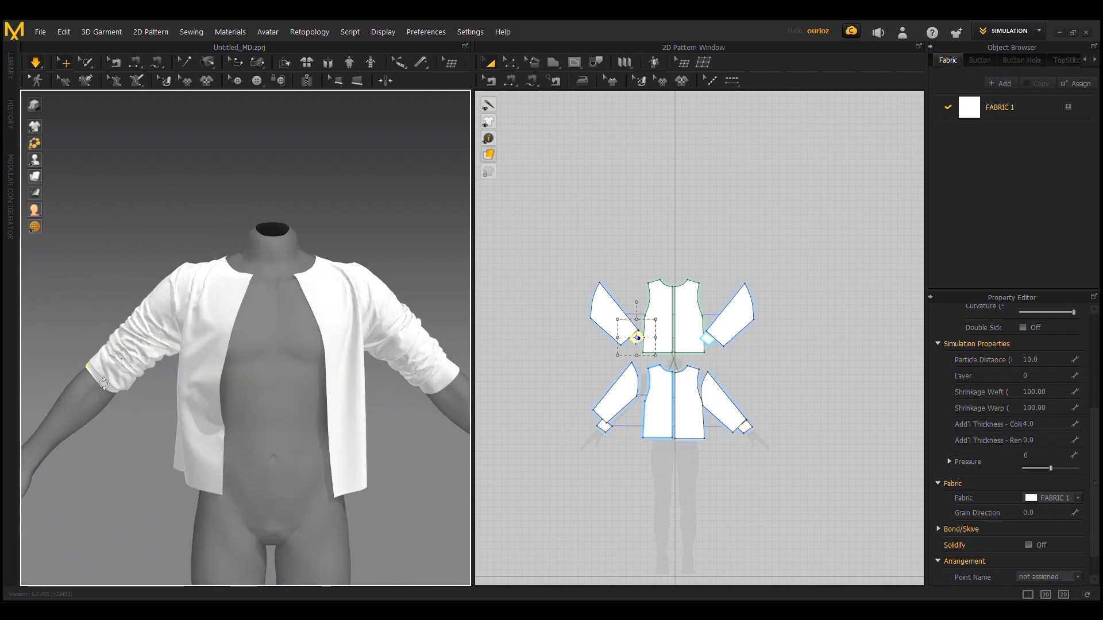
pyautogui.click(154, 354)
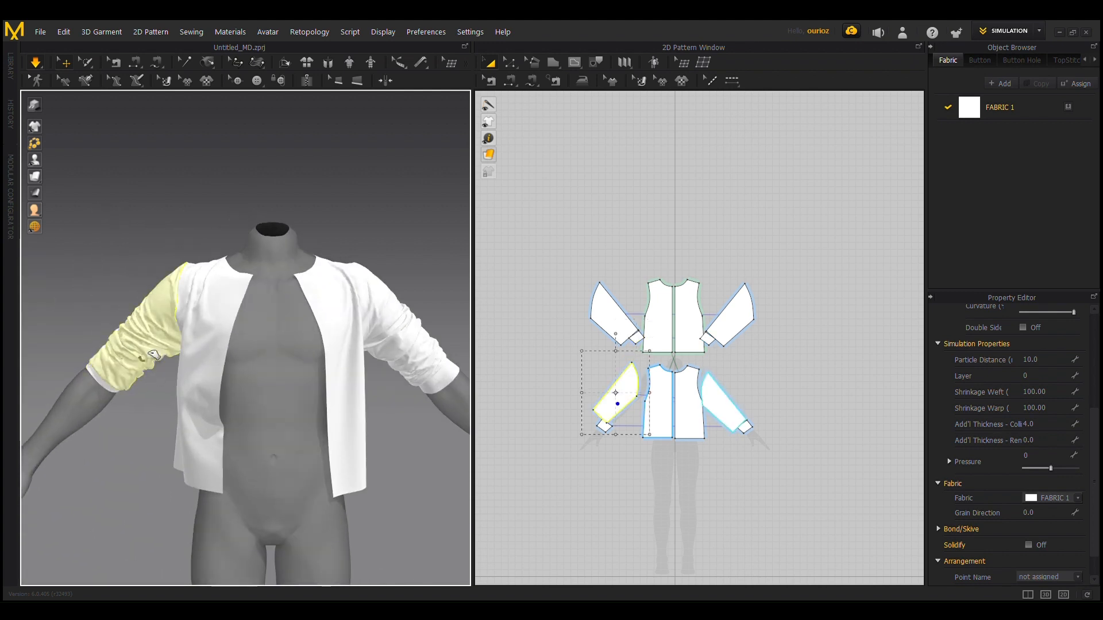
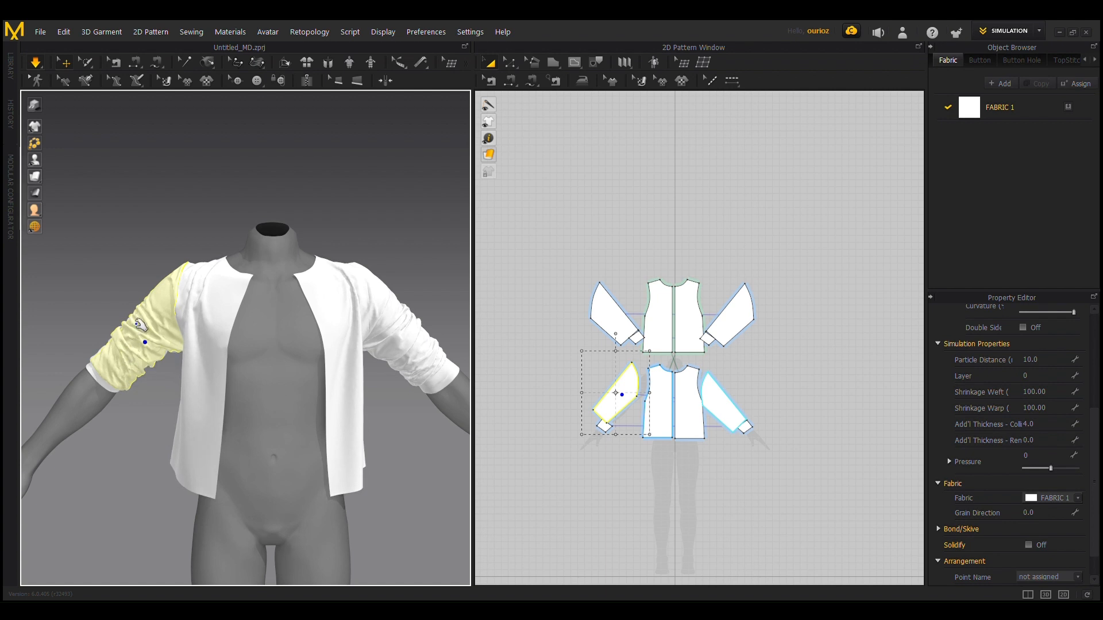
# Step: Pull the sleeve fabric on the front of the avatar's right arm and on the back of both arms during simulation
pyautogui.moveTo(141, 326); pyautogui.dragTo(76, 218)
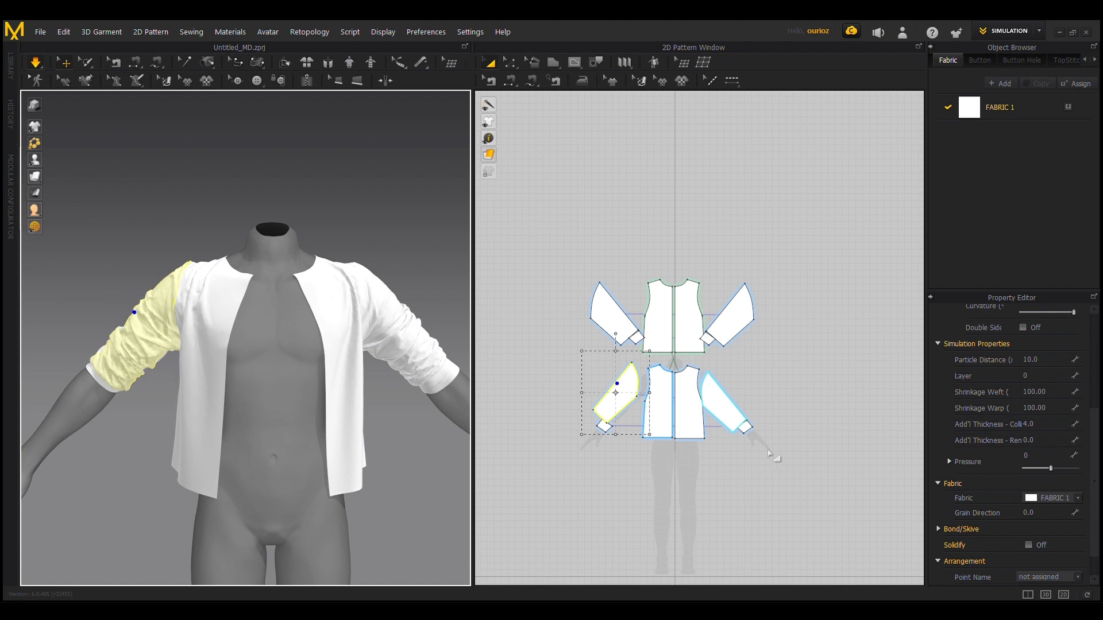
pyautogui.scroll(-5, 150, 414)
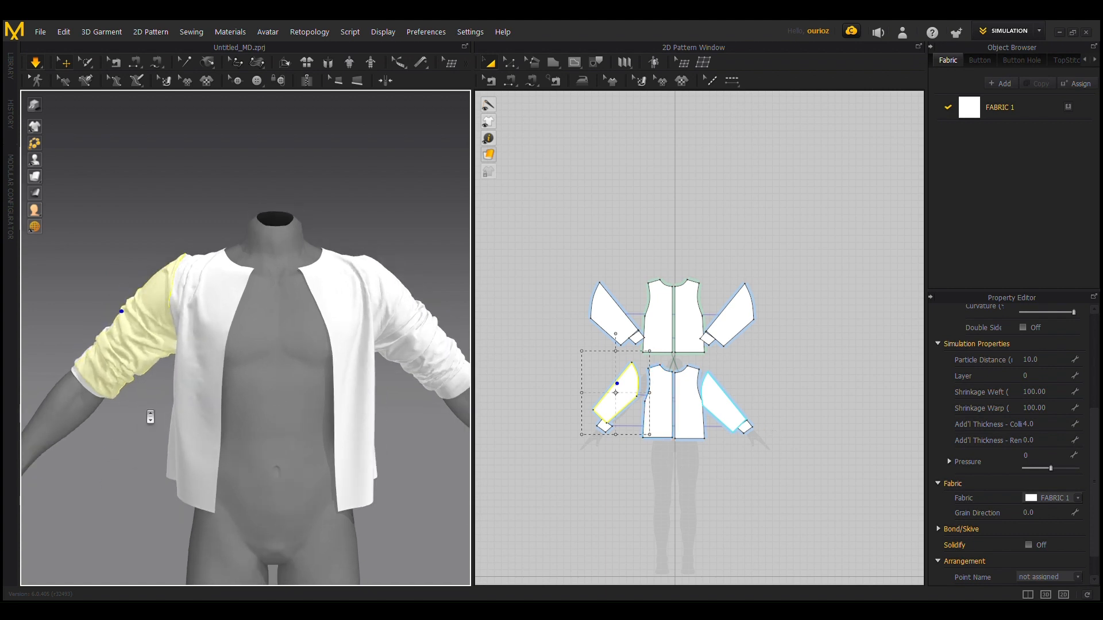
pyautogui.moveTo(205, 445); pyautogui.dragTo(425, 364, button='right')
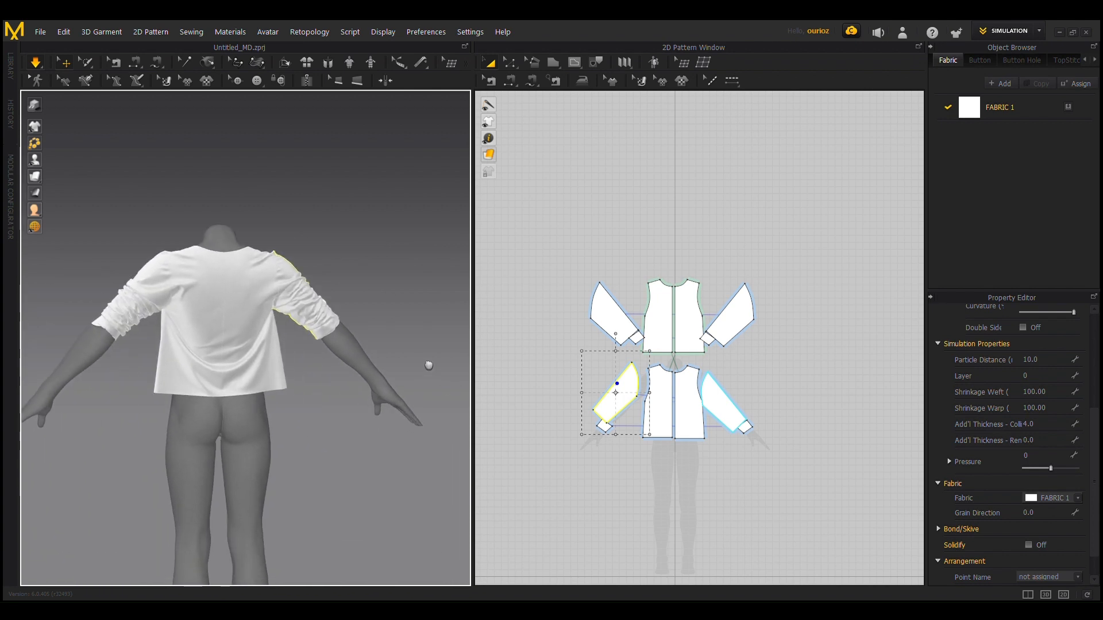
pyautogui.scroll(3, 146, 315)
pyautogui.click(109, 294)
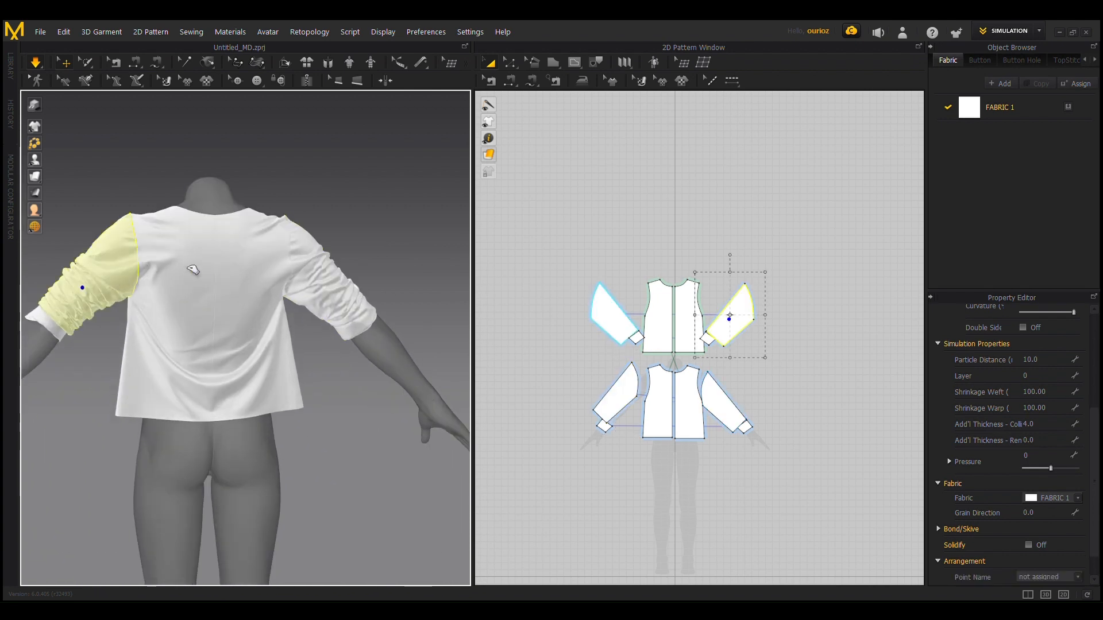
pyautogui.click(327, 296)
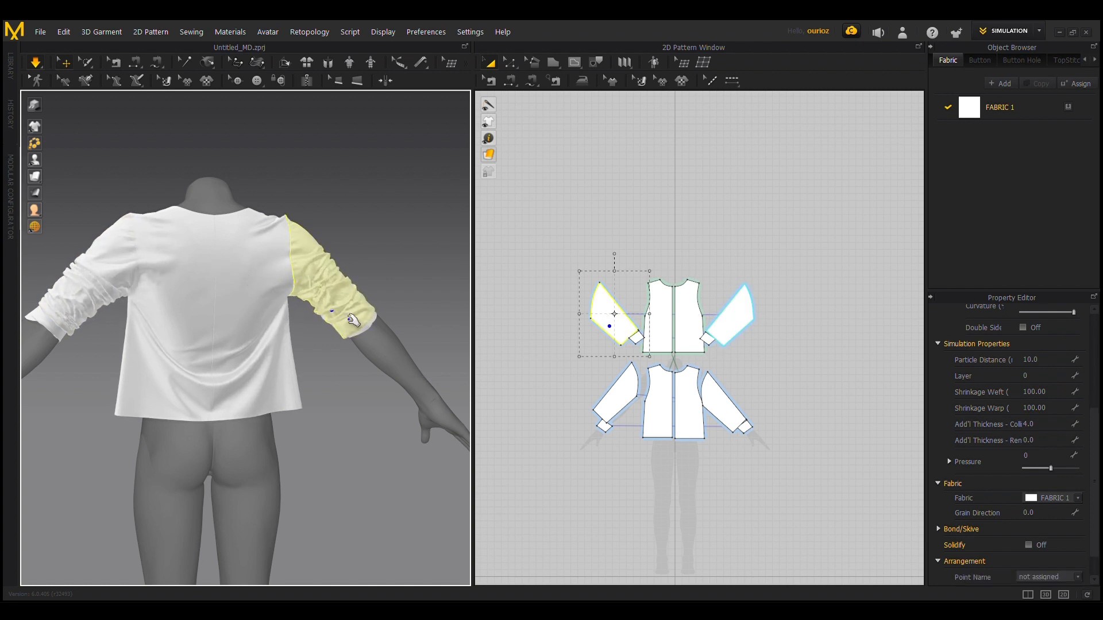
pyautogui.moveTo(270, 272); pyautogui.dragTo(257, 266)
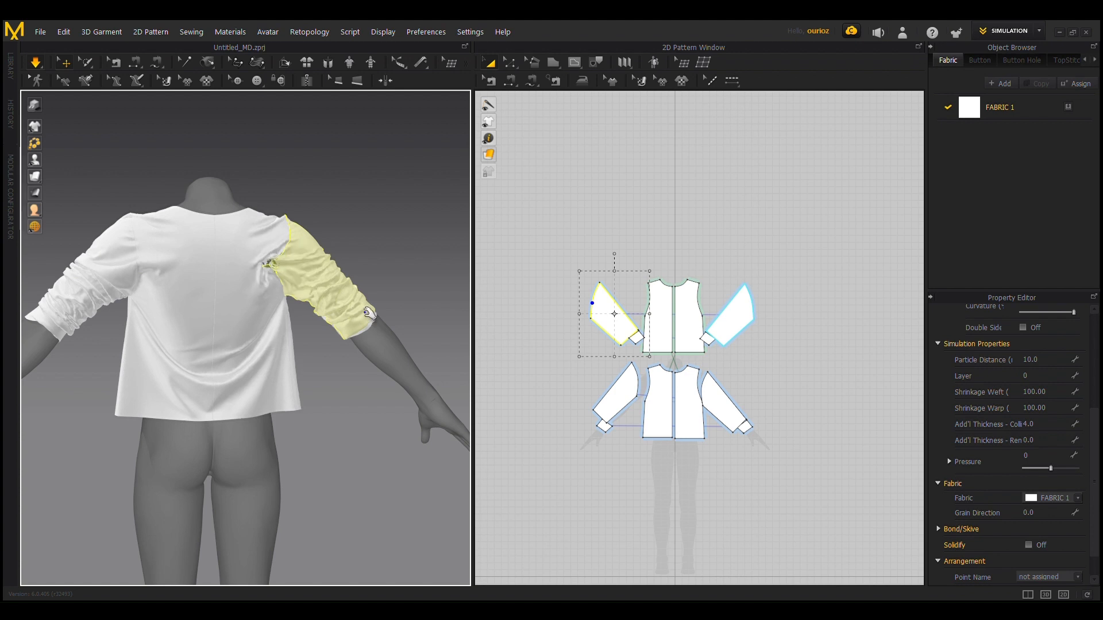
pyautogui.click(336, 287)
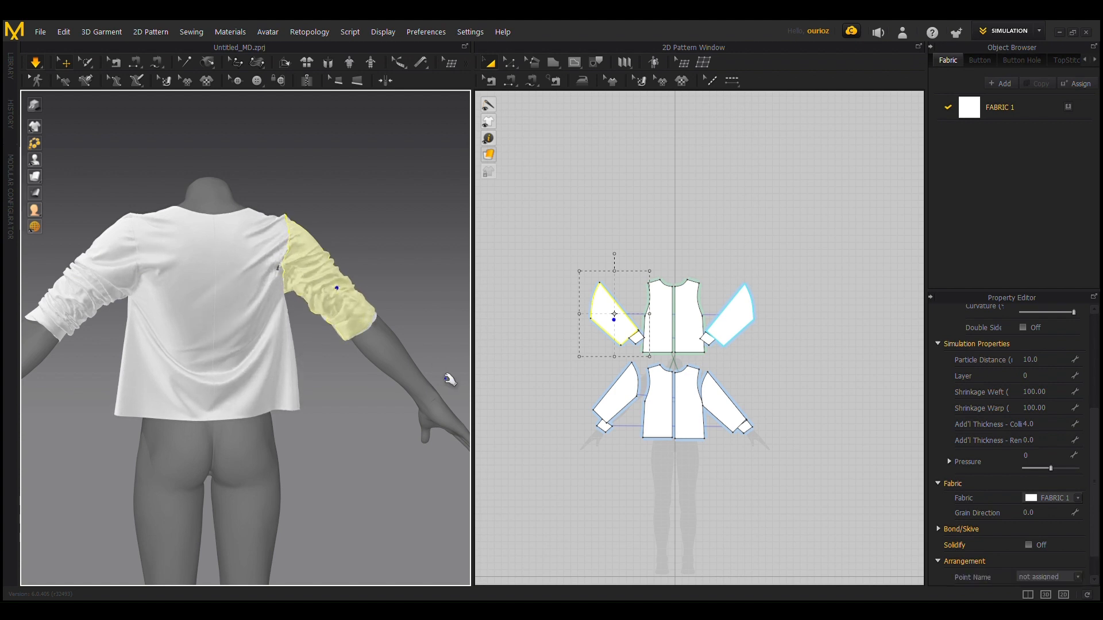
# Step: Examine the gathered sleeve folds and the overall drape of the garment from the back, side and front
pyautogui.scroll(3, 84, 396)
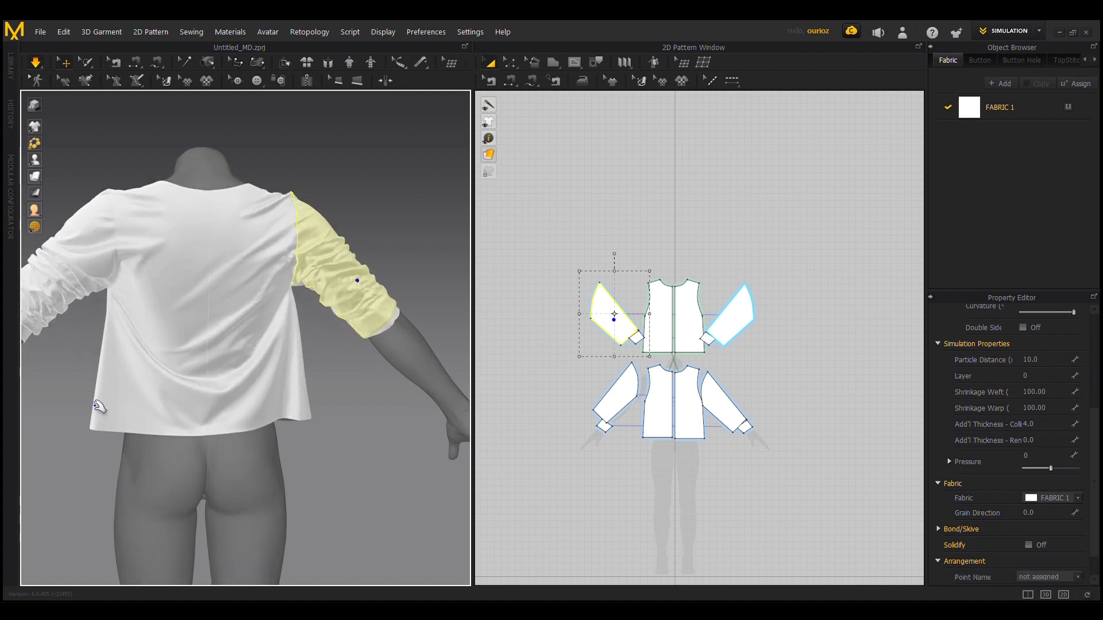
pyautogui.moveTo(90, 397); pyautogui.dragTo(322, 411, button='right')
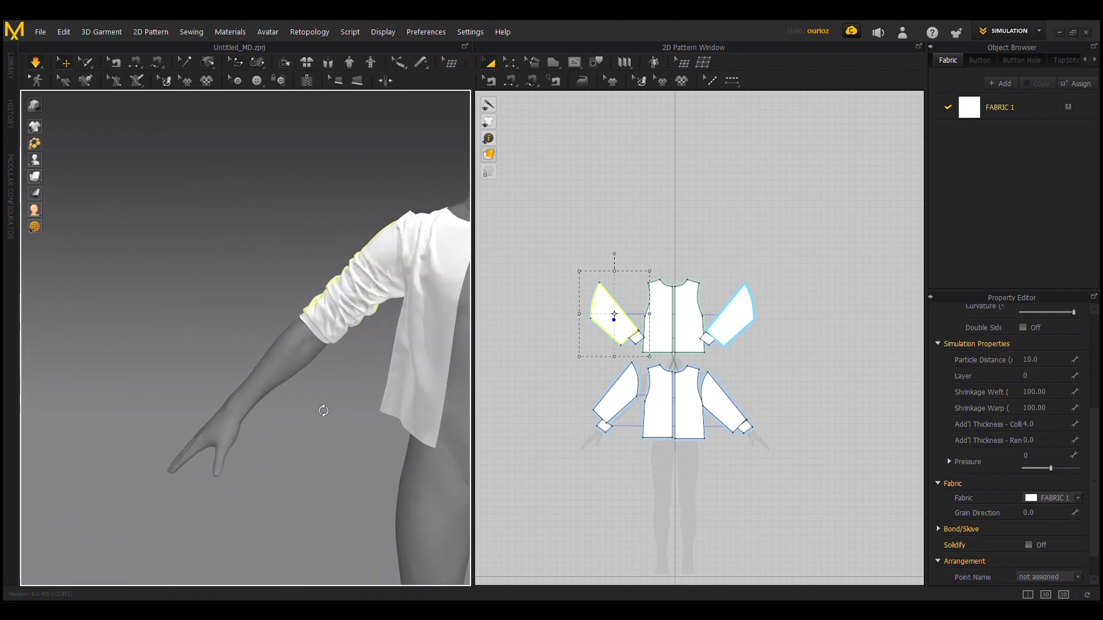
pyautogui.scroll(-2, 373, 450)
pyautogui.moveTo(374, 449); pyautogui.dragTo(477, 406, button='right')
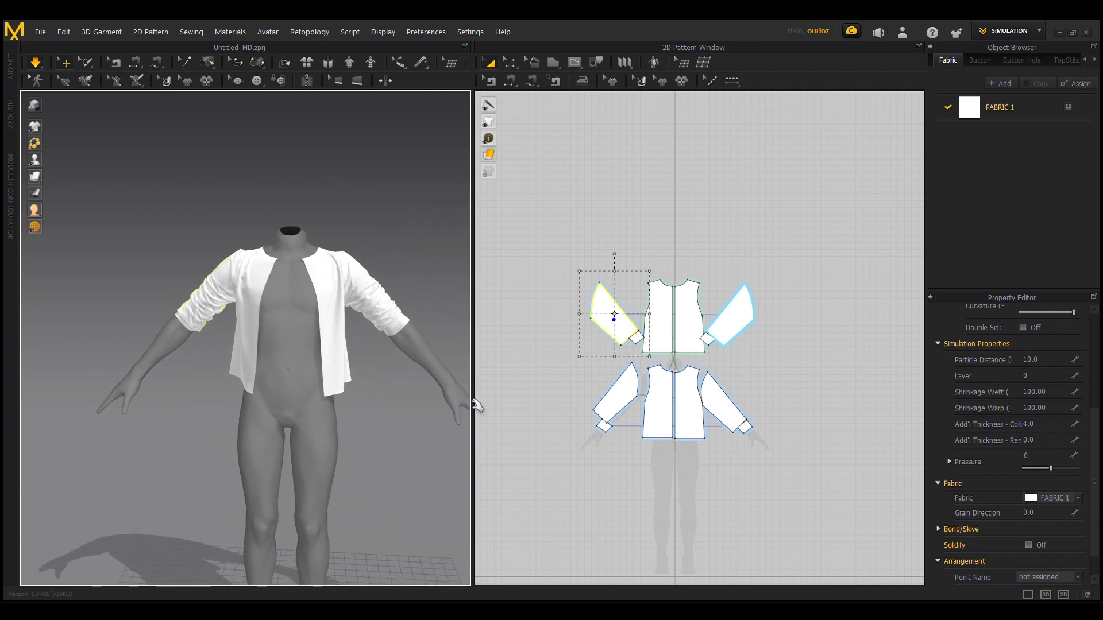
pyautogui.scroll(3, 296, 402)
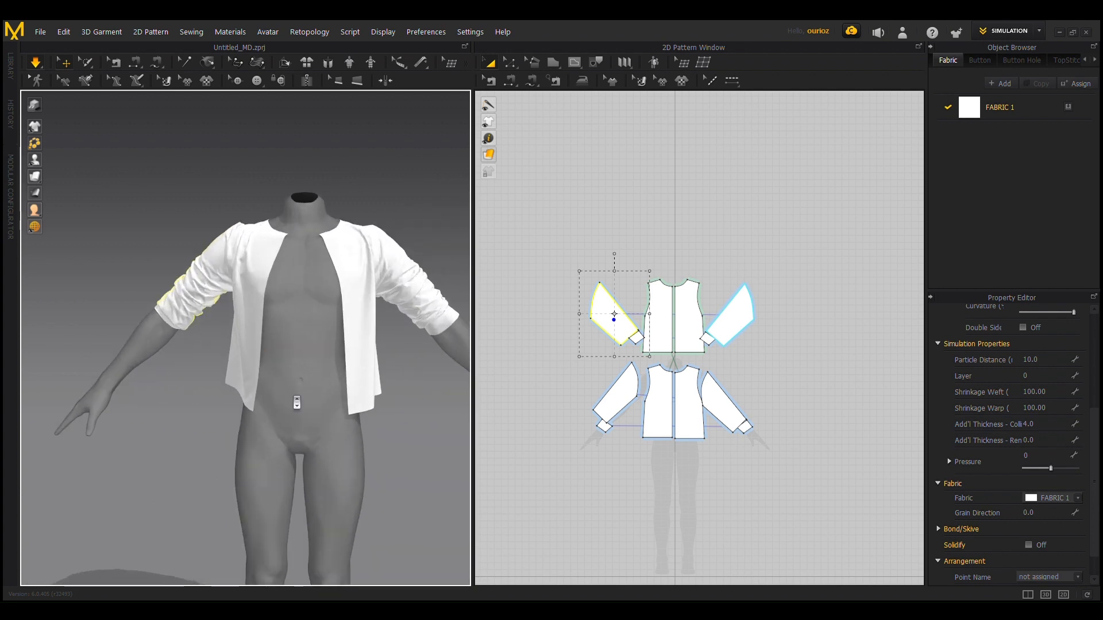
pyautogui.scroll(-2, 296, 402)
pyautogui.moveTo(442, 374); pyautogui.dragTo(384, 389, button='right')
pyautogui.scroll(-1, 357, 370)
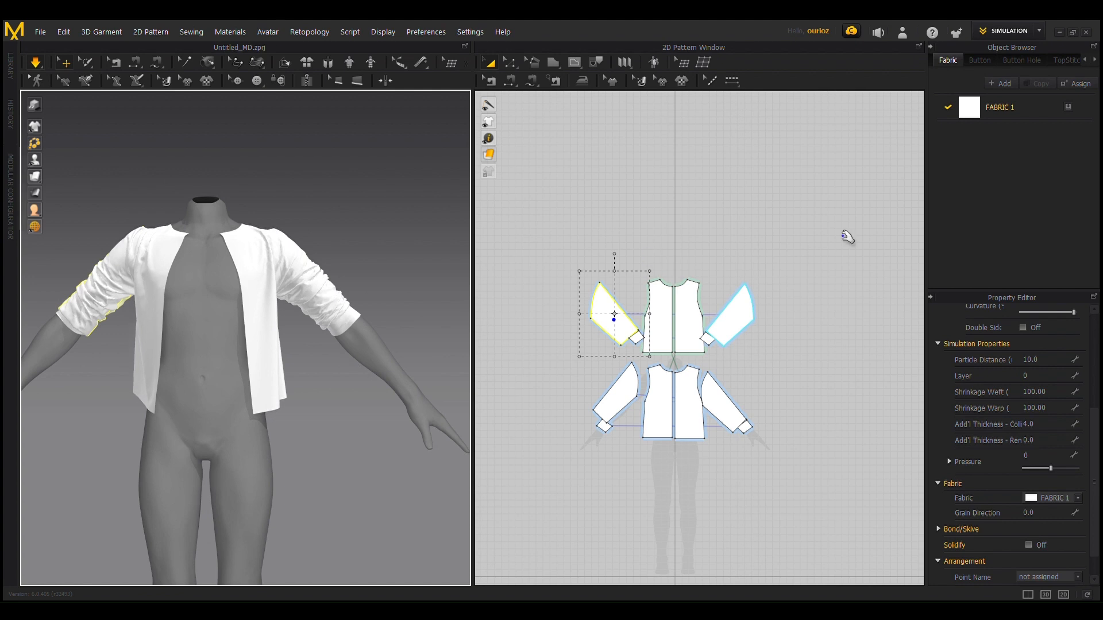
# Step: Select the underarm edges of the front and back sleeve patterns and move them outward by about 9.2 to widen both sleeves
pyautogui.scroll(3, 546, 389)
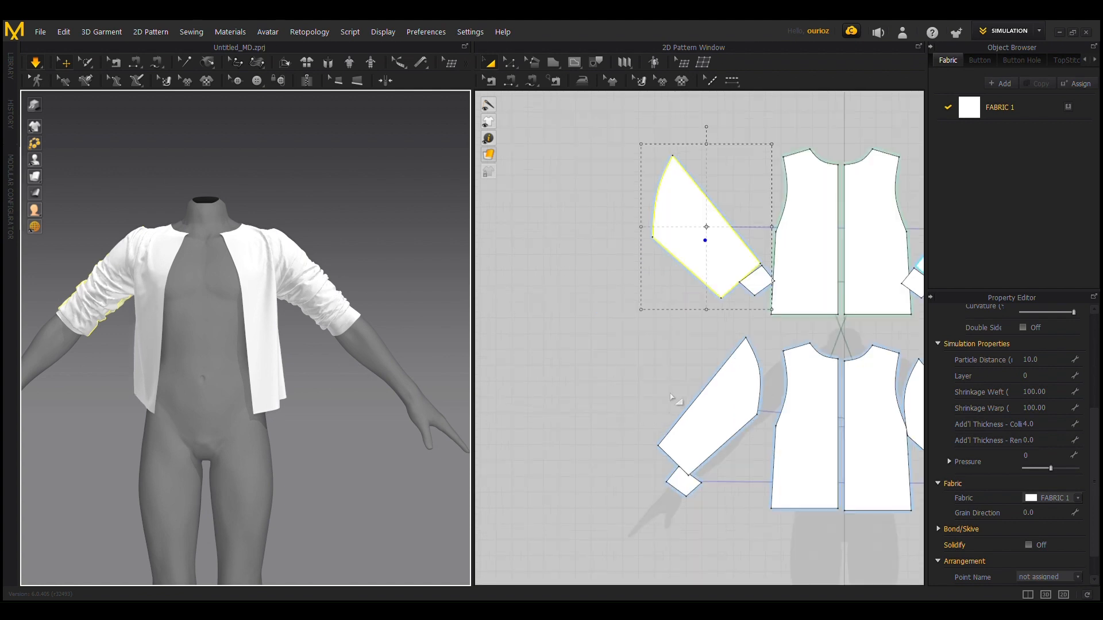
pyautogui.scroll(1, 634, 412)
pyautogui.moveTo(661, 389); pyautogui.dragTo(546, 338, button='middle')
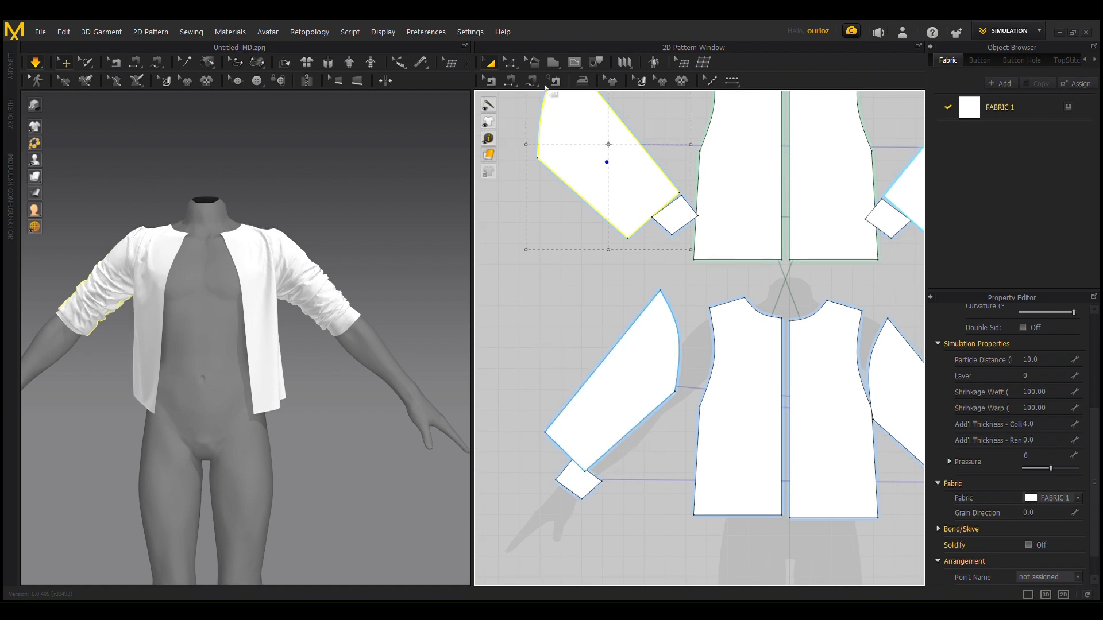
pyautogui.press('z')
pyautogui.click(640, 425)
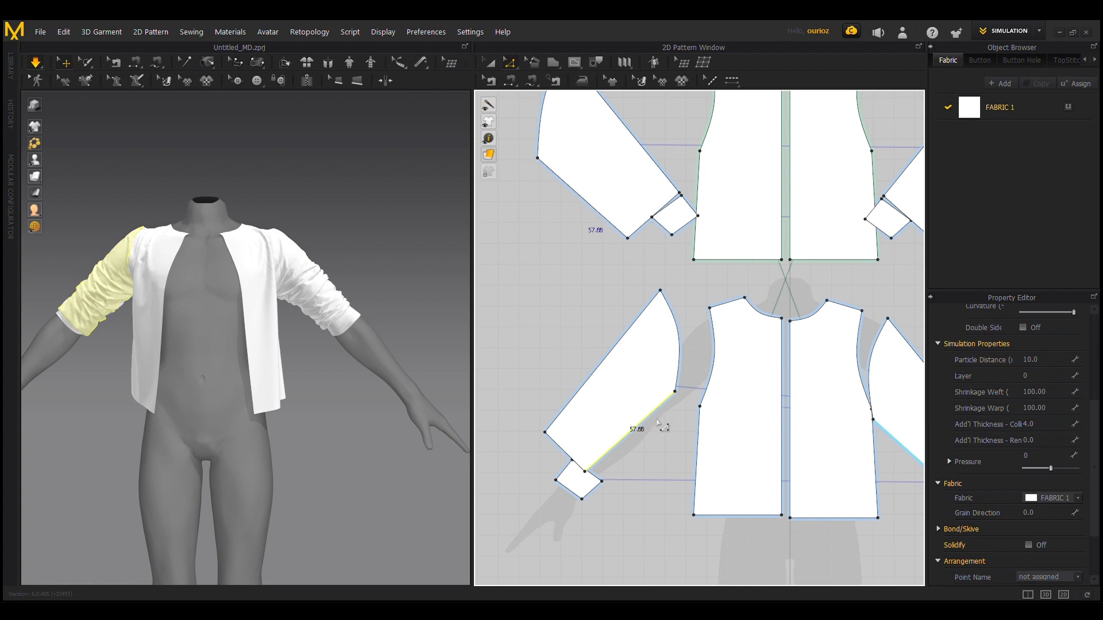
pyautogui.scroll(-3, 683, 366)
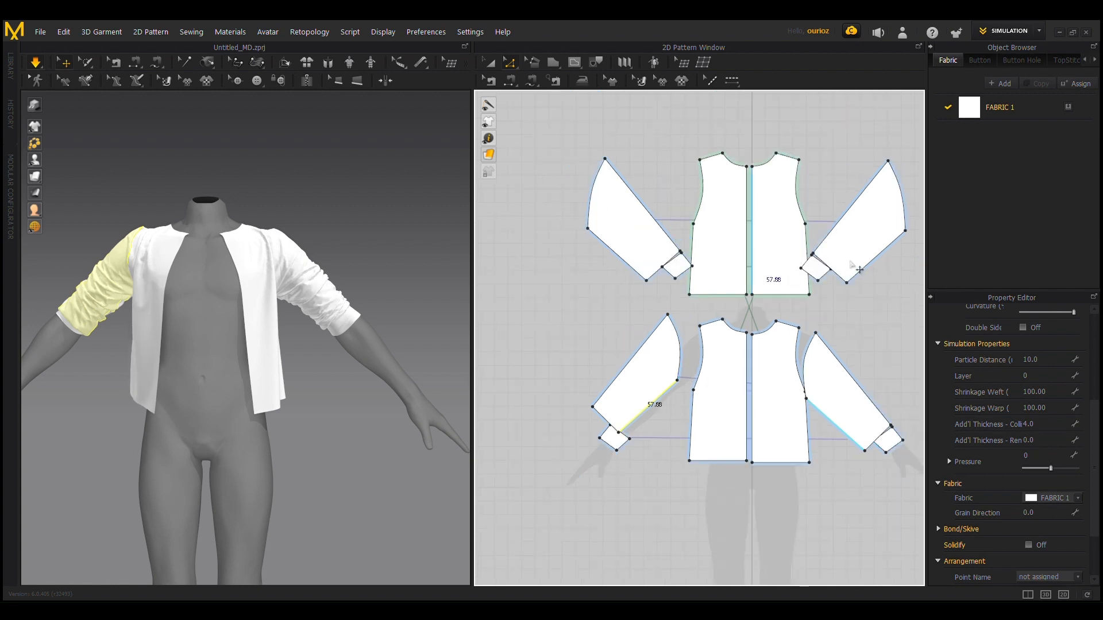
pyautogui.moveTo(886, 267); pyautogui.dragTo(893, 268)
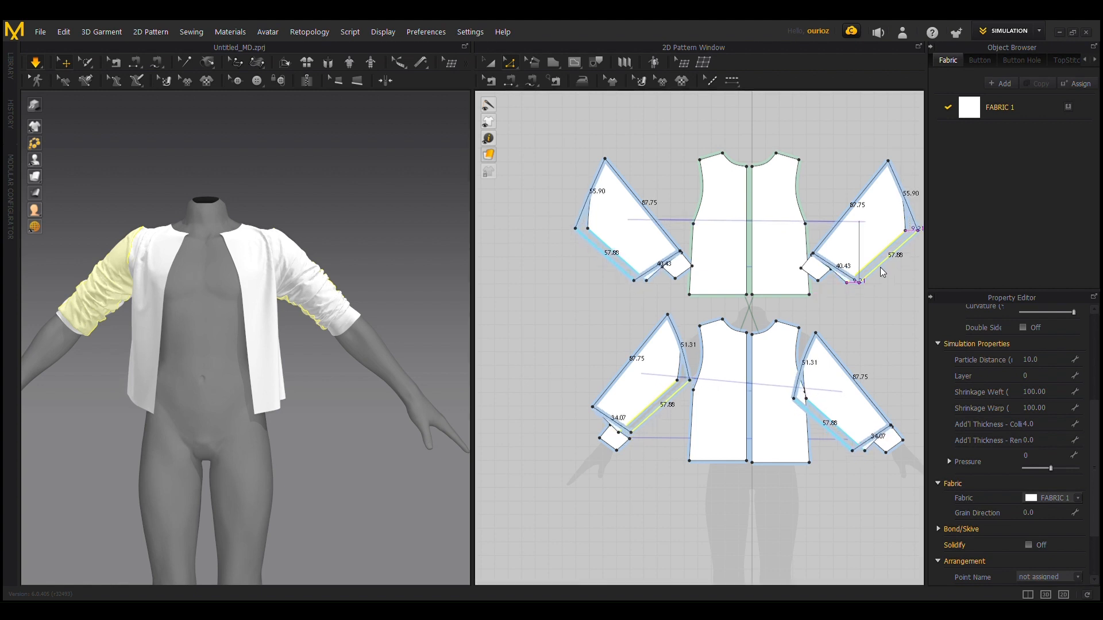
# Step: Move the front and back sleeve underarm edges together slightly inward to reduce the added width, and simulate the garment
pyautogui.moveTo(880, 267); pyautogui.dragTo(884, 277)
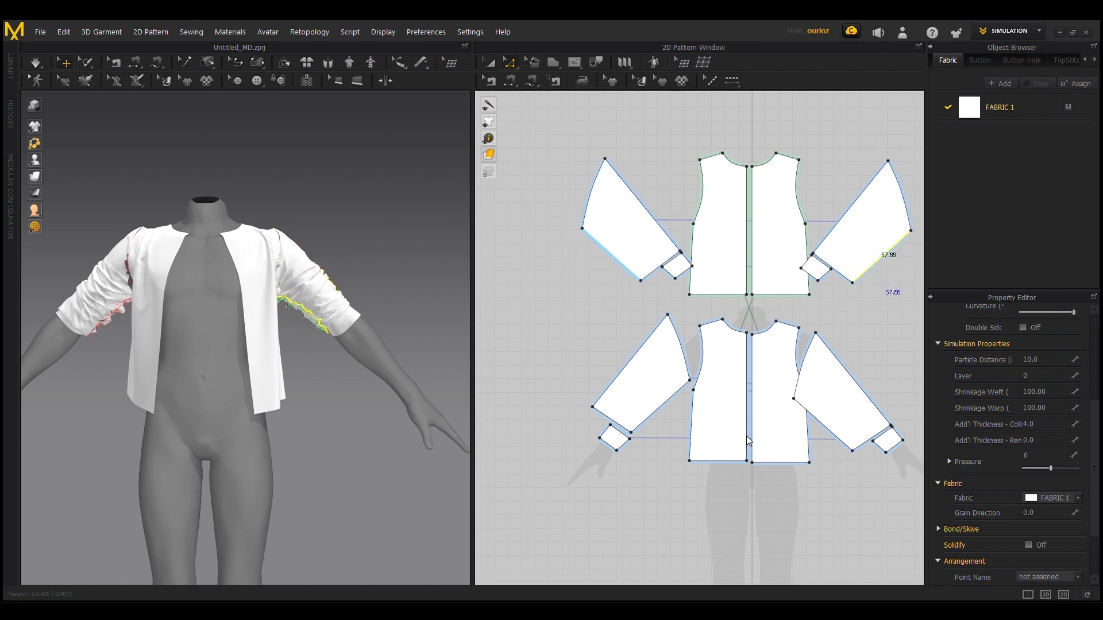
pyautogui.hotkey('ctrl', 'z')
pyautogui.keyDown('shift'); pyautogui.click(661, 405); pyautogui.keyUp('shift')
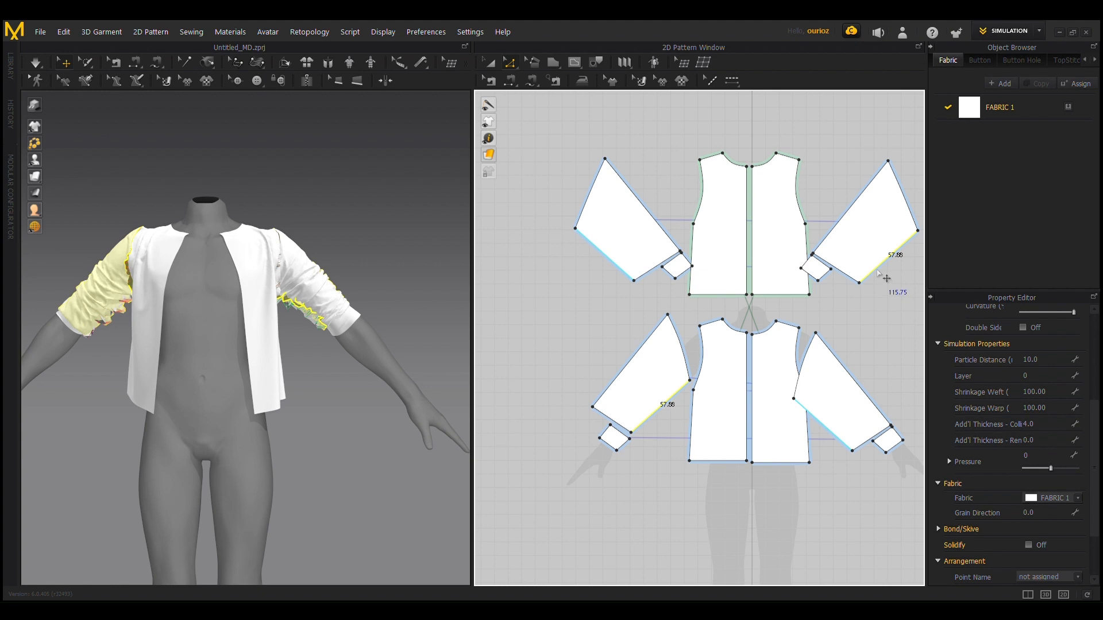
pyautogui.moveTo(885, 278); pyautogui.dragTo(878, 282)
pyautogui.press('space')
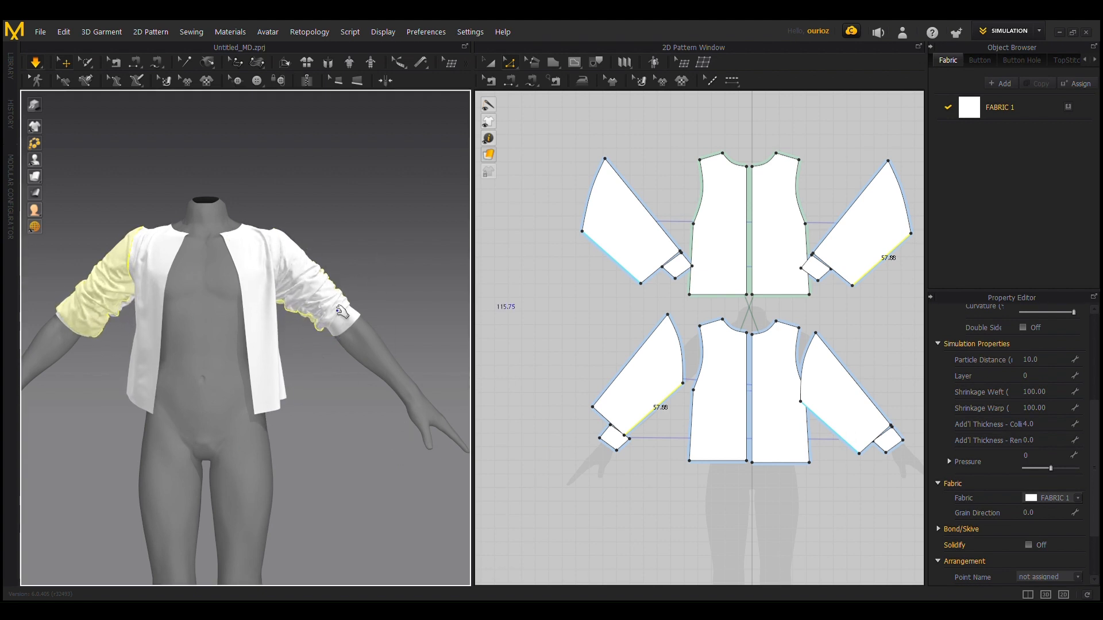
# Step: Pull the widened sleeves on both of the avatar's arms during simulation and check how their folds settle
pyautogui.click(286, 327)
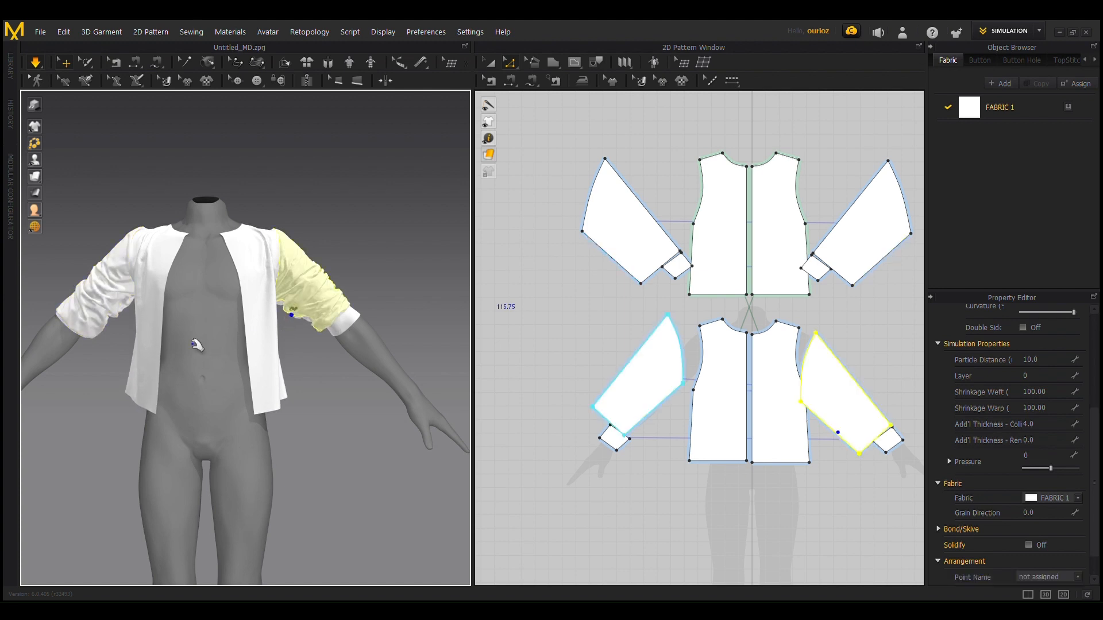
pyautogui.click(108, 300)
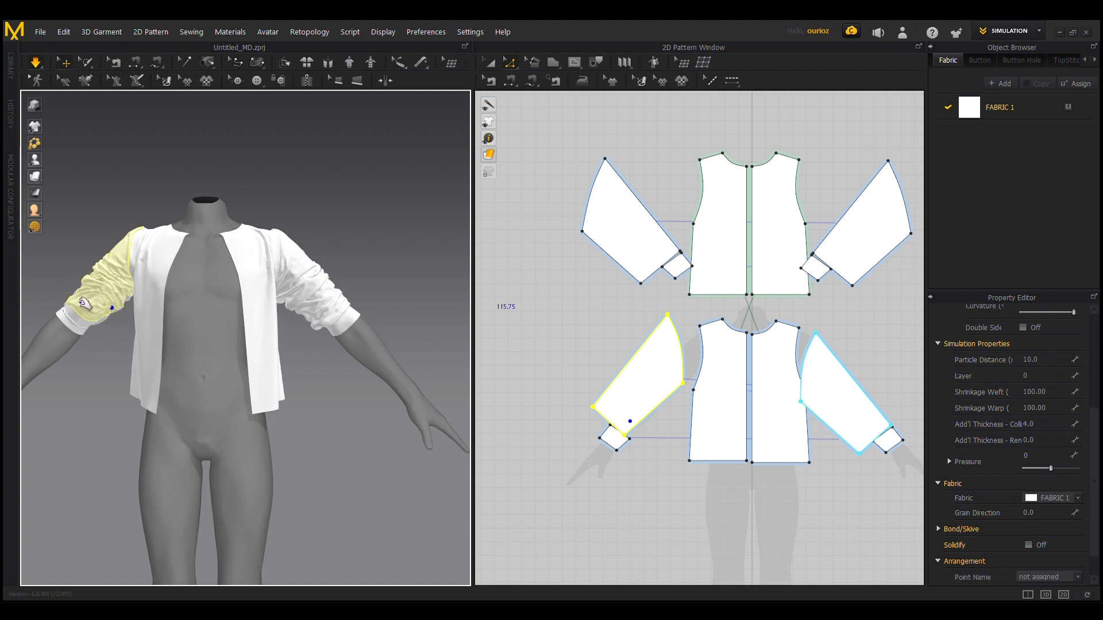
pyautogui.scroll(2, 98, 416)
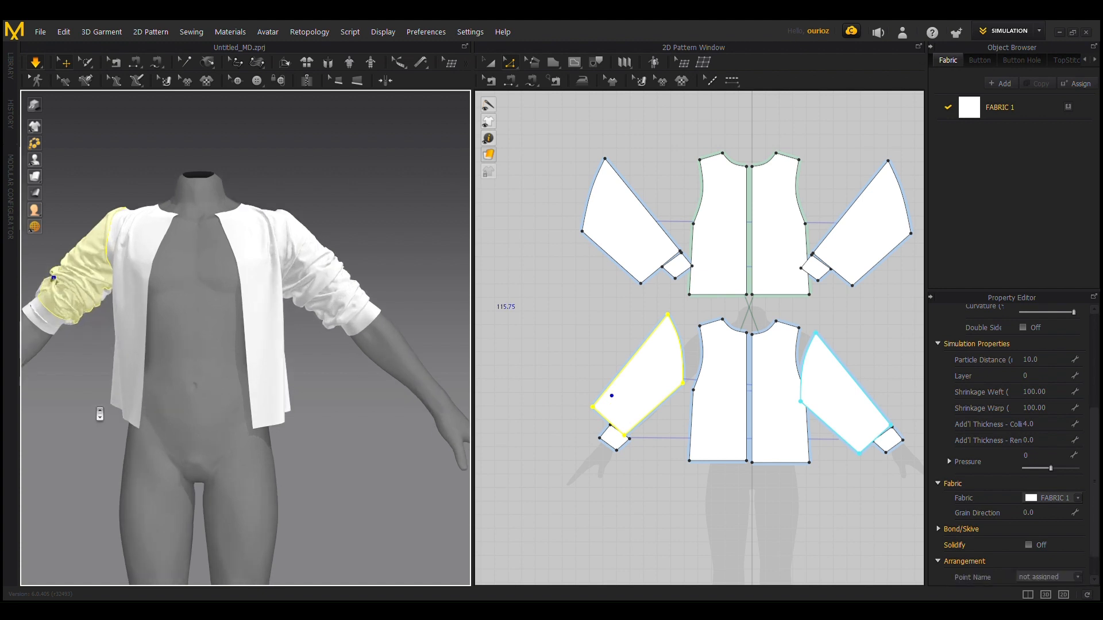
pyautogui.scroll(-1, 98, 412)
pyautogui.moveTo(174, 384); pyautogui.dragTo(278, 391, button='middle')
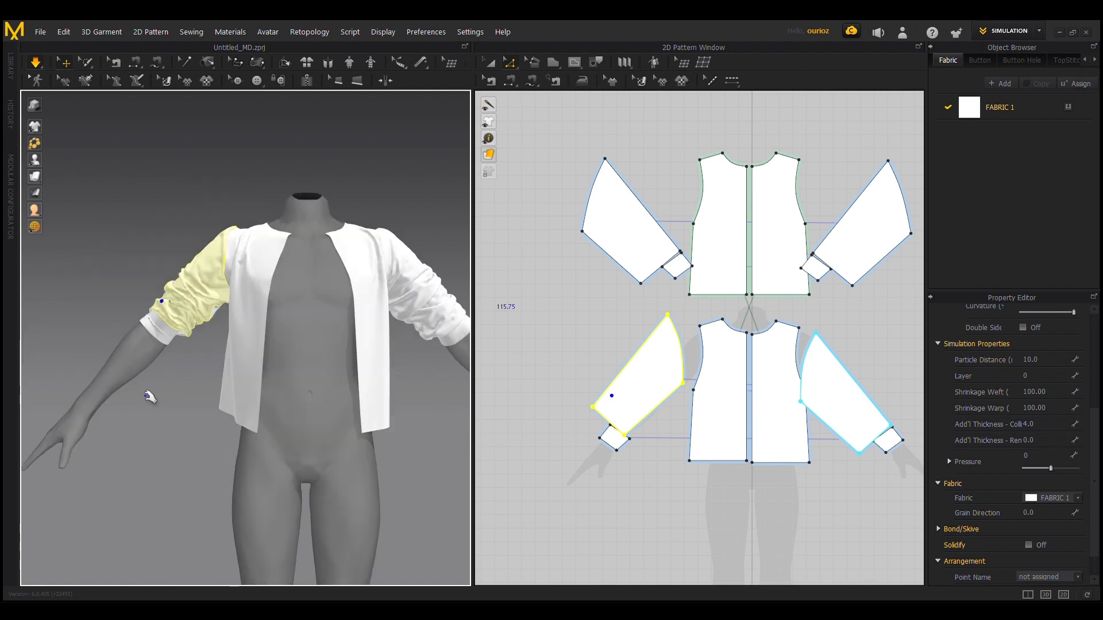
pyautogui.scroll(2, 167, 392)
pyautogui.moveTo(201, 393); pyautogui.dragTo(143, 398, button='middle')
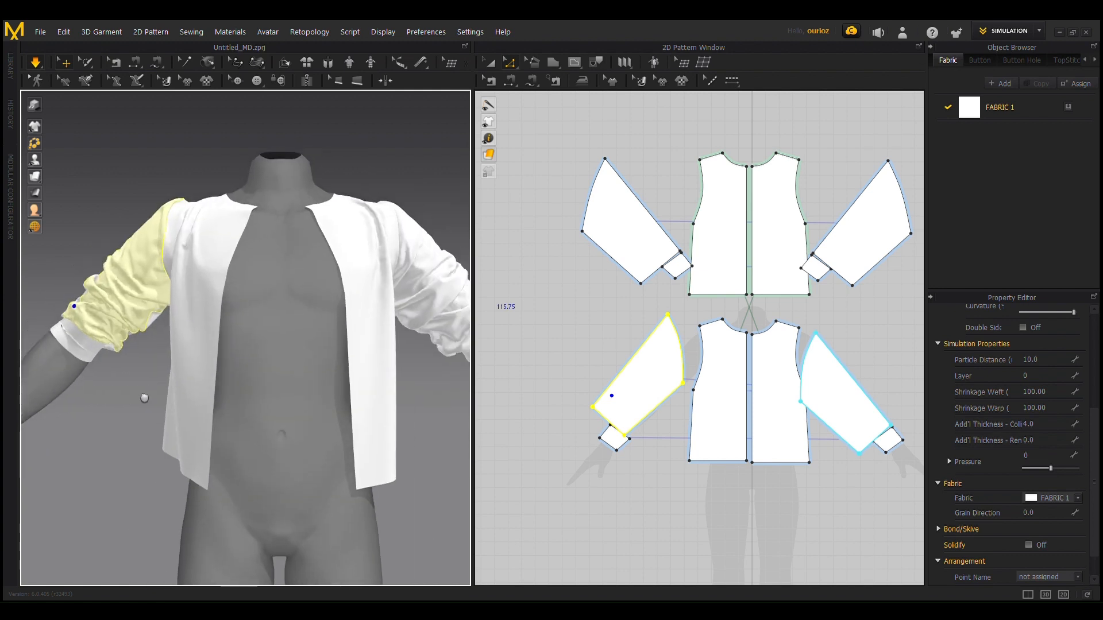
pyautogui.scroll(-1, 119, 420)
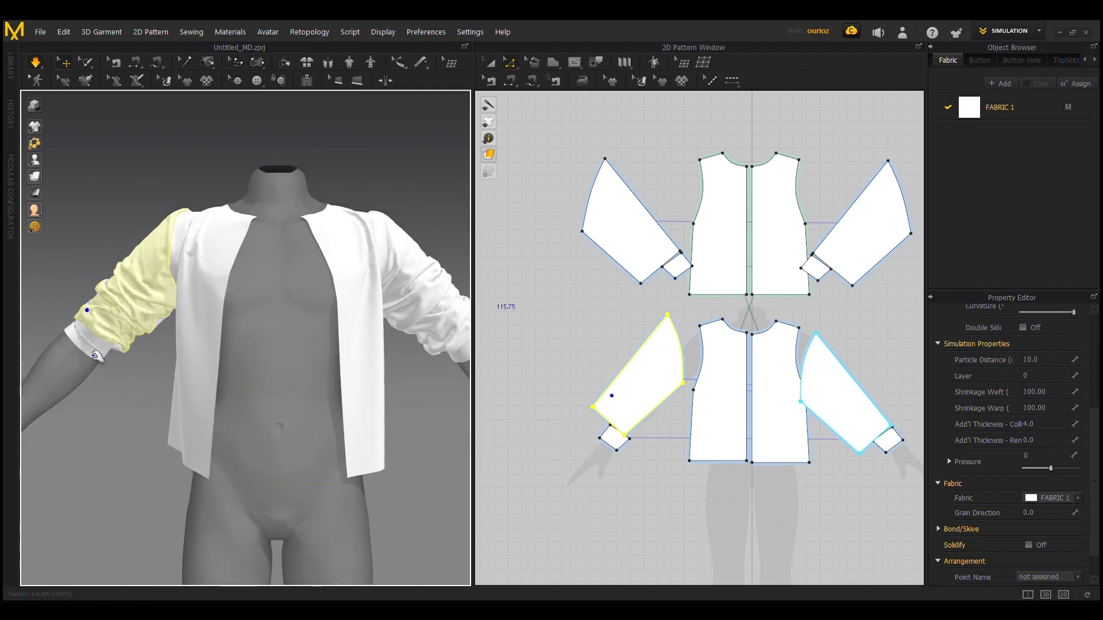
# Step: Stop the simulation, strengthen the front and back cuff patterns on the avatar's right arm, and simulate again
pyautogui.click(94, 355)
pyautogui.scroll(1, 125, 412)
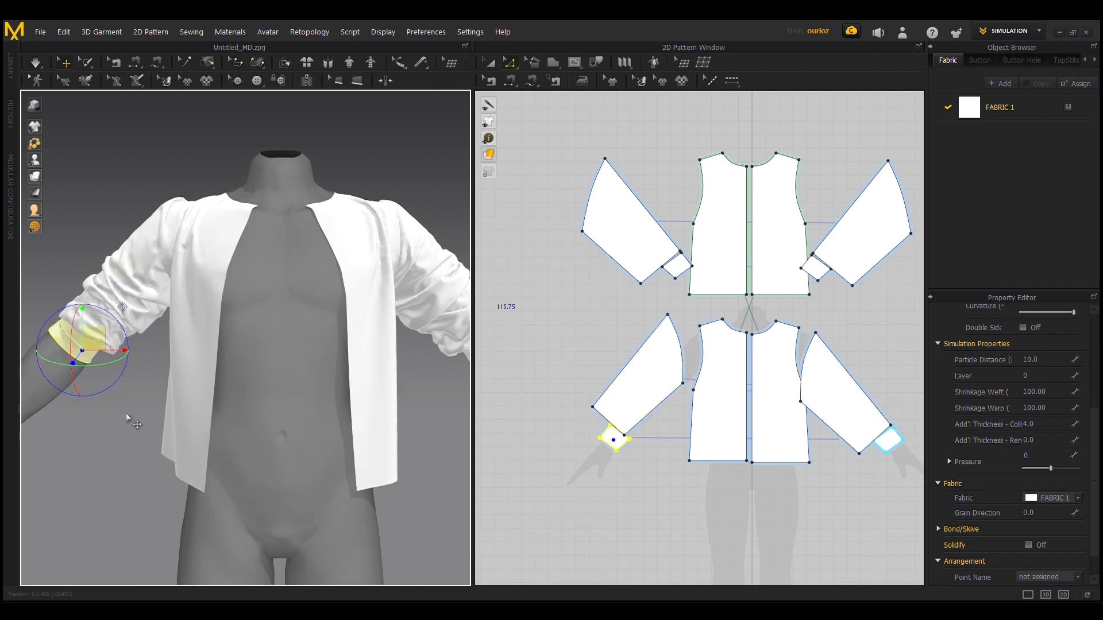
pyautogui.moveTo(126, 414); pyautogui.dragTo(186, 421, button='right')
pyautogui.moveTo(186, 420); pyautogui.dragTo(357, 440, button='middle')
pyautogui.scroll(3, 326, 408)
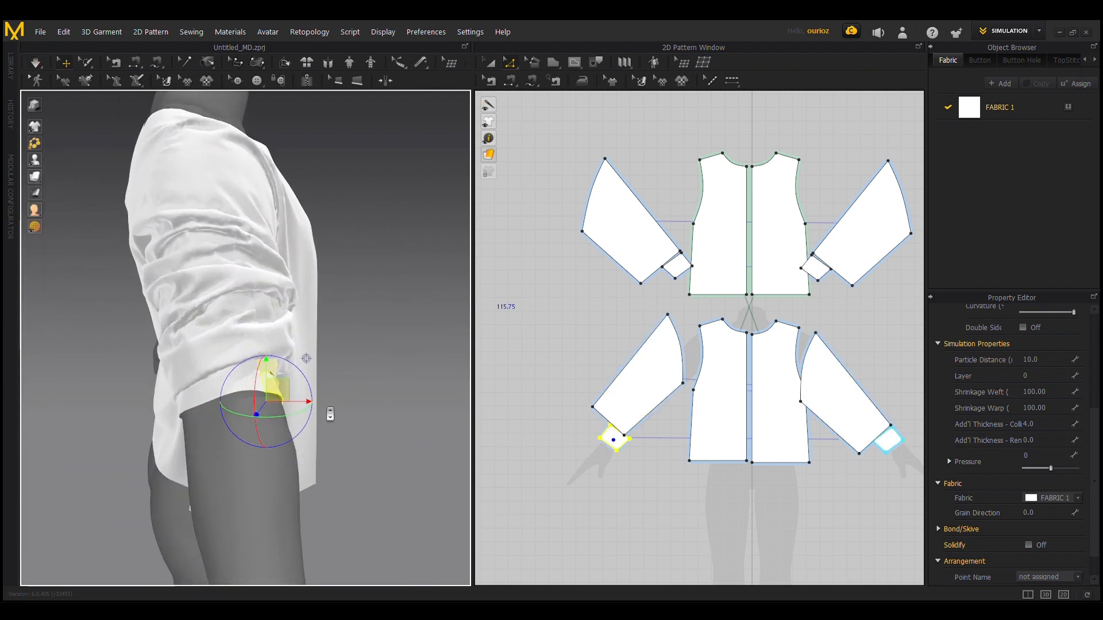
pyautogui.scroll(3, 260, 394)
pyautogui.keyDown('shift'); pyautogui.click(192, 412); pyautogui.keyUp('shift')
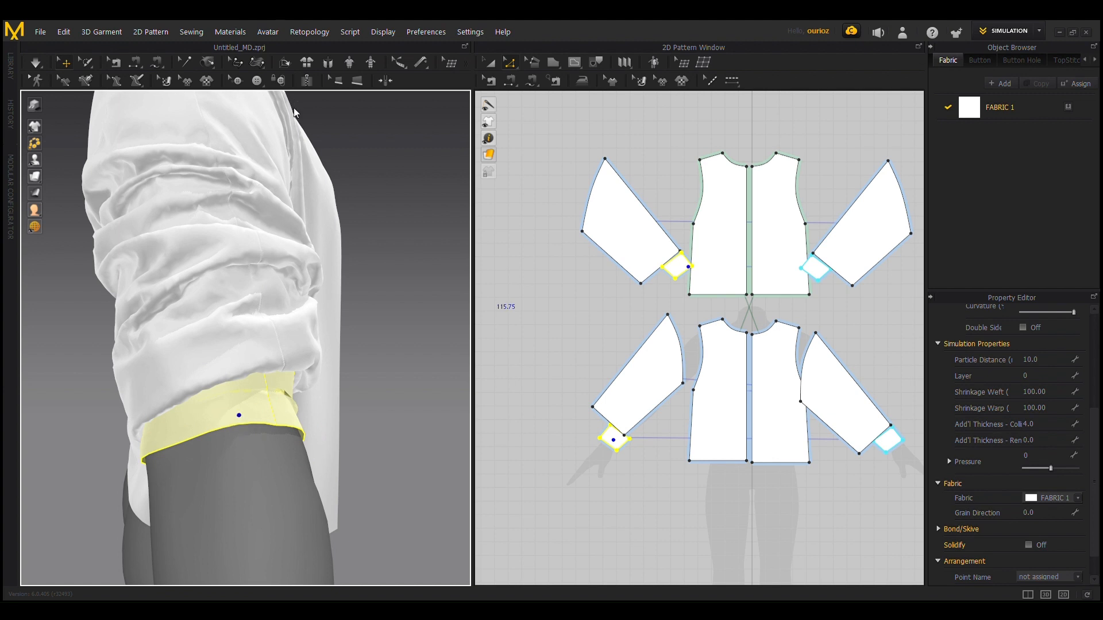
pyautogui.scroll(-3, 377, 431)
pyautogui.moveTo(380, 422); pyautogui.dragTo(281, 409, button='right')
pyautogui.press('space')
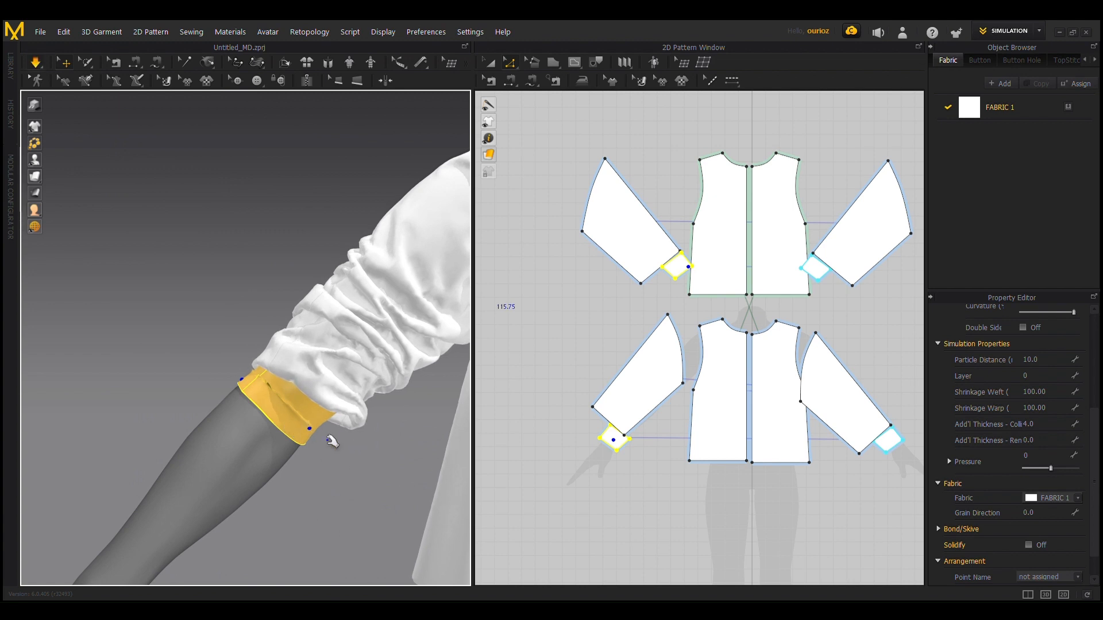
# Step: Pull the strengthened cuff on the avatar's right arm up toward the elbow and tug the adjoining sleeve during simulation
pyautogui.moveTo(279, 386); pyautogui.dragTo(337, 346)
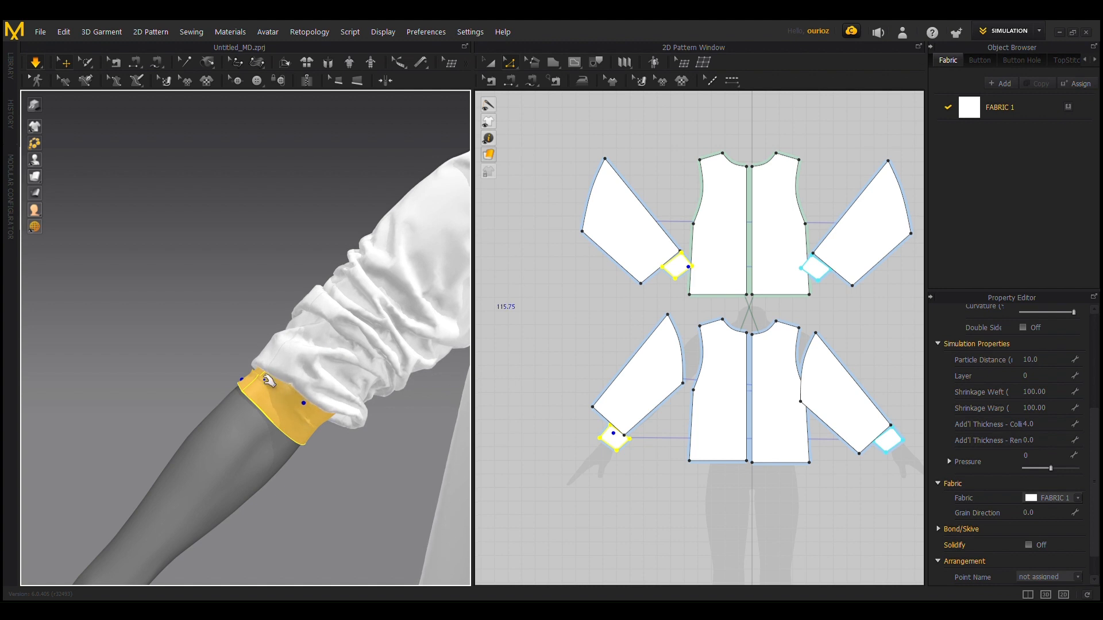
pyautogui.moveTo(264, 379); pyautogui.dragTo(279, 345)
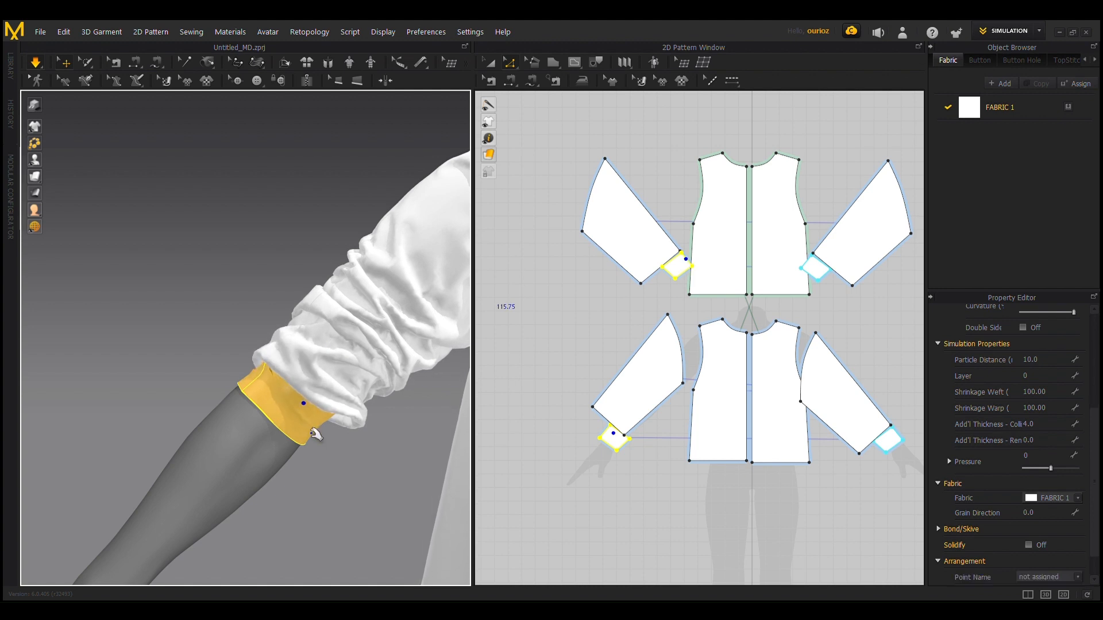
pyautogui.scroll(-3, 353, 450)
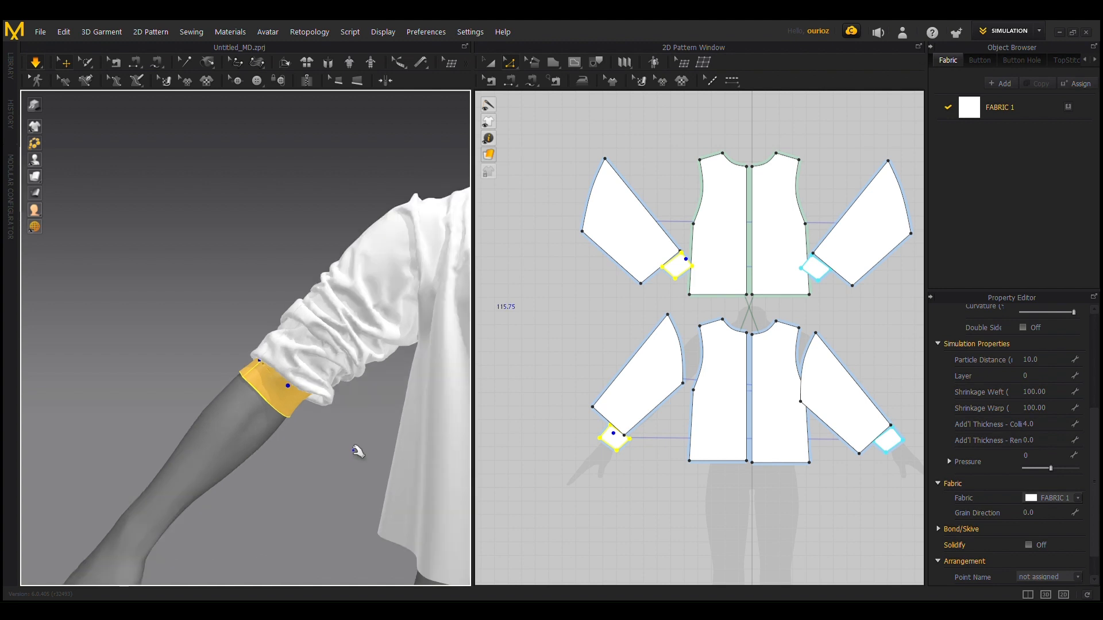
pyautogui.scroll(-3, 354, 452)
pyautogui.moveTo(336, 455); pyautogui.dragTo(180, 437, button='right')
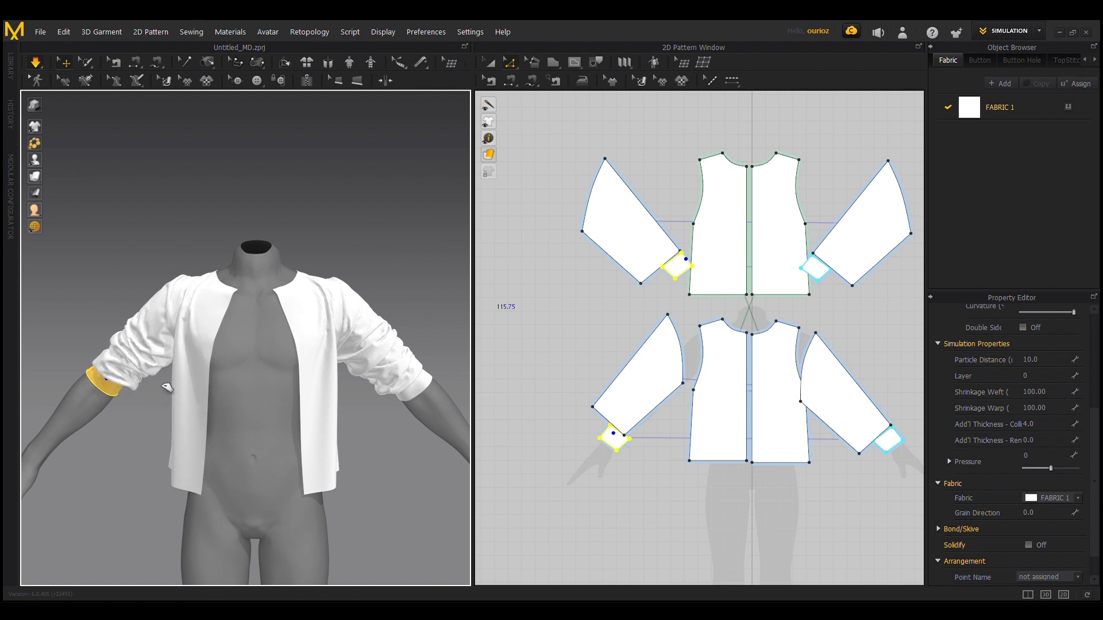
pyautogui.click(145, 360)
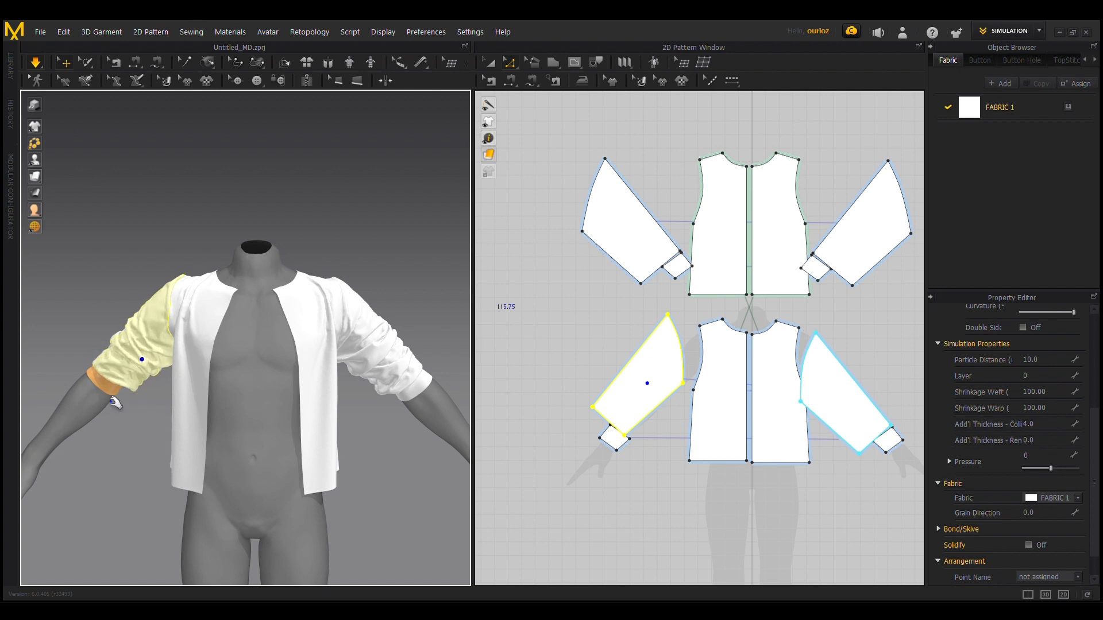
# Step: Pull the fabric of the sleeve on the avatar's right arm during simulation to shape the folds above the cuff
pyautogui.moveTo(163, 312); pyautogui.dragTo(145, 372)
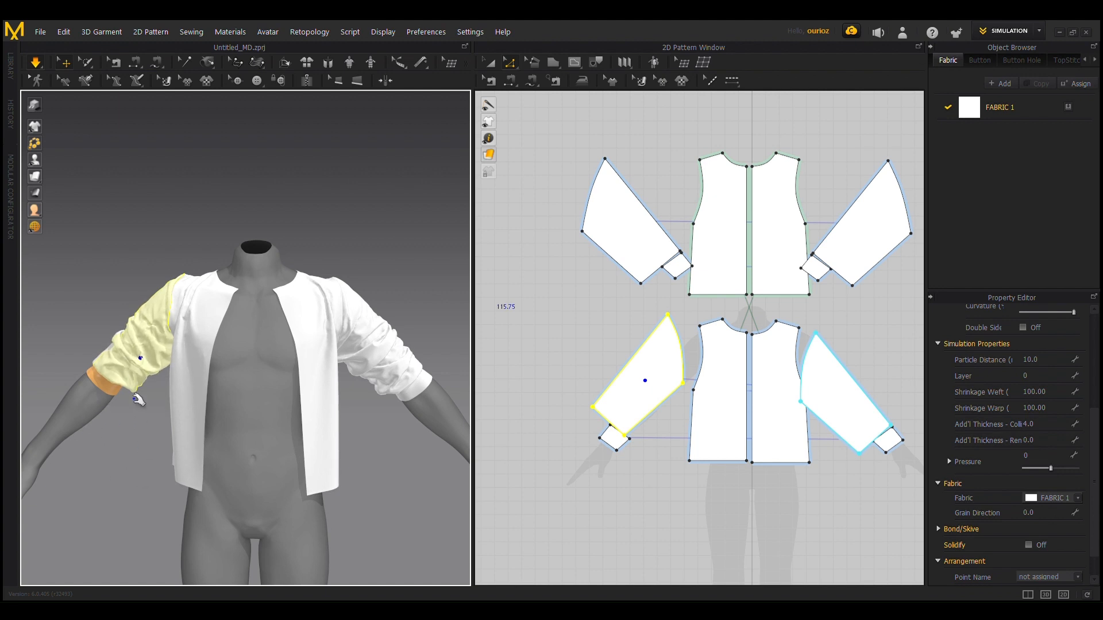
pyautogui.moveTo(118, 445); pyautogui.dragTo(92, 364, button='right')
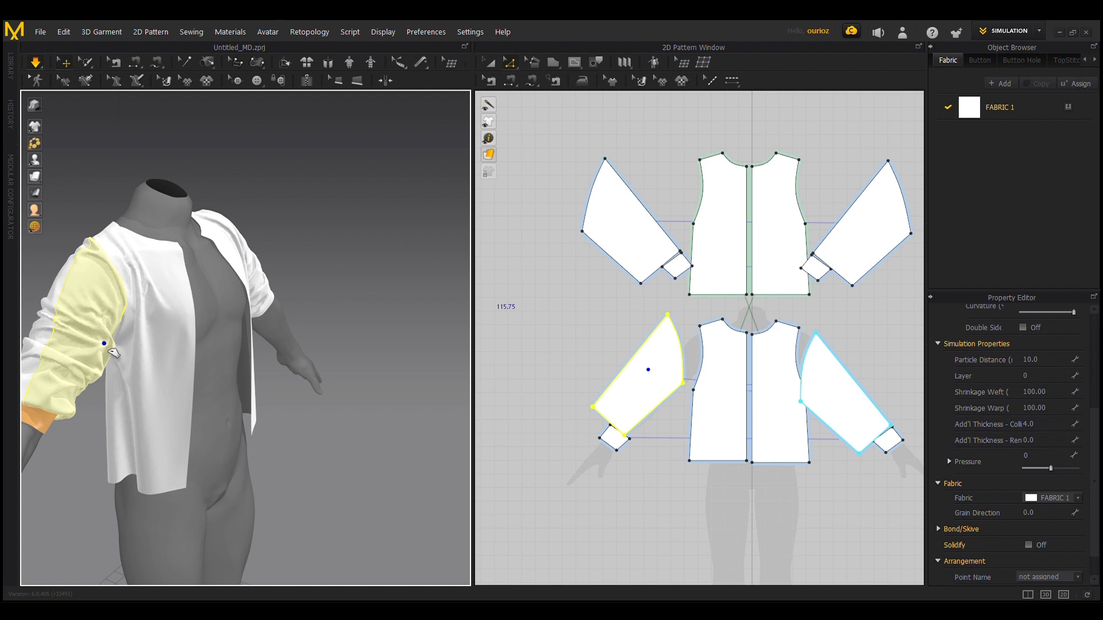
pyautogui.moveTo(423, 463); pyautogui.dragTo(343, 448, button='right')
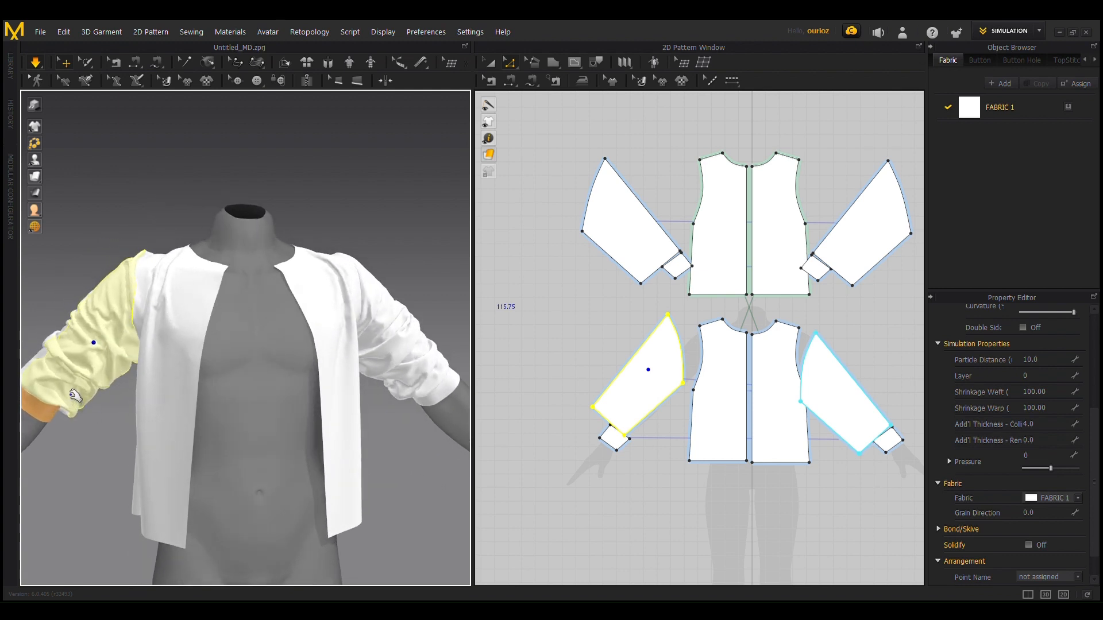
pyautogui.moveTo(81, 348); pyautogui.dragTo(60, 330)
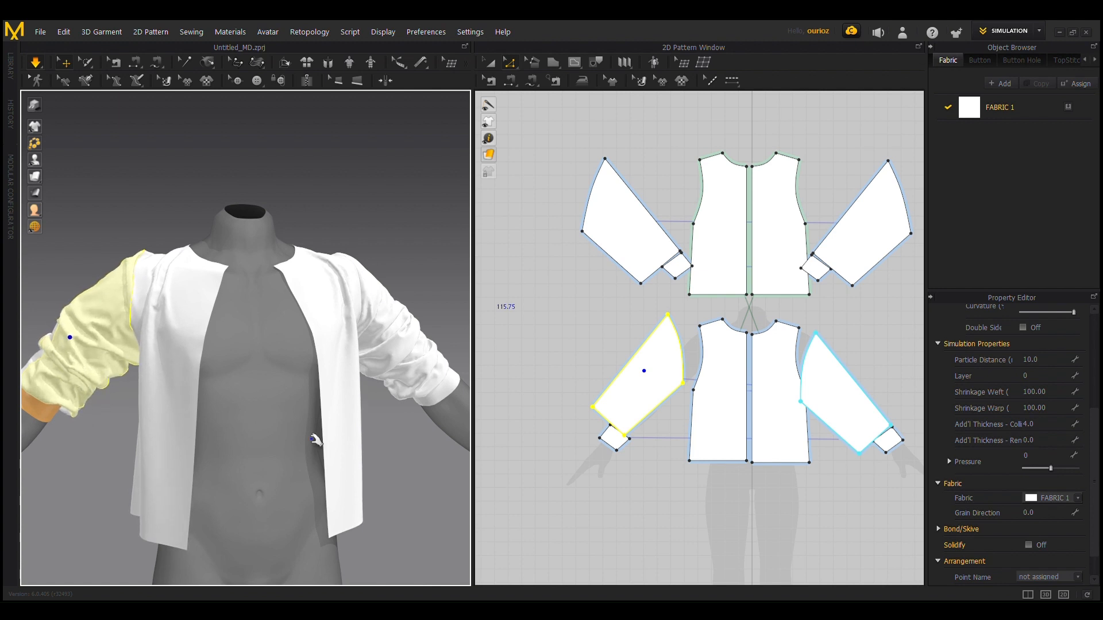
# Step: Strengthen the front and back cuff patterns on the avatar's left arm
pyautogui.moveTo(316, 438); pyautogui.dragTo(306, 392, button='right')
pyautogui.click(319, 376)
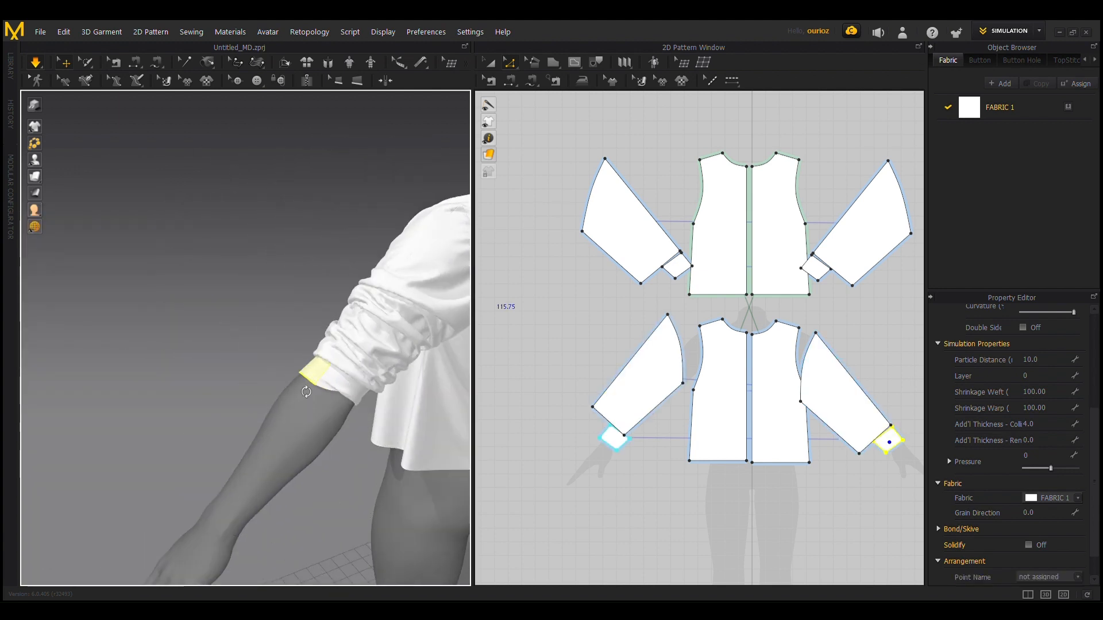
pyautogui.keyDown('shift'); pyautogui.click(355, 400); pyautogui.keyUp('shift')
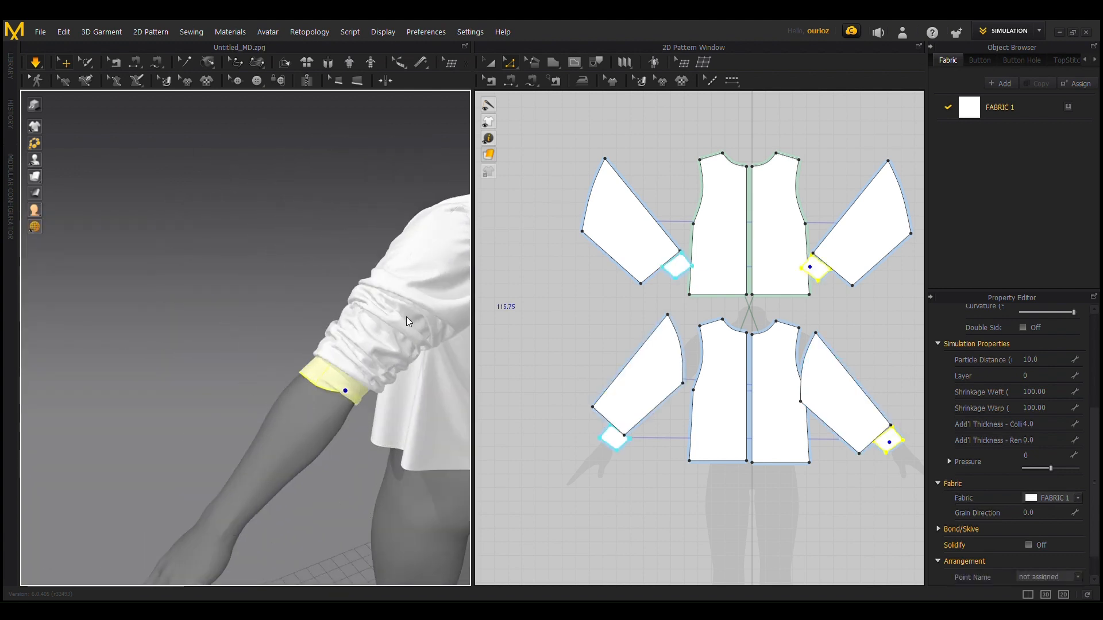
# Step: Pull the strengthened cuff on the avatar's left arm into shape during simulation so it wraps evenly around the forearm
pyautogui.moveTo(347, 497); pyautogui.dragTo(387, 423, button='right')
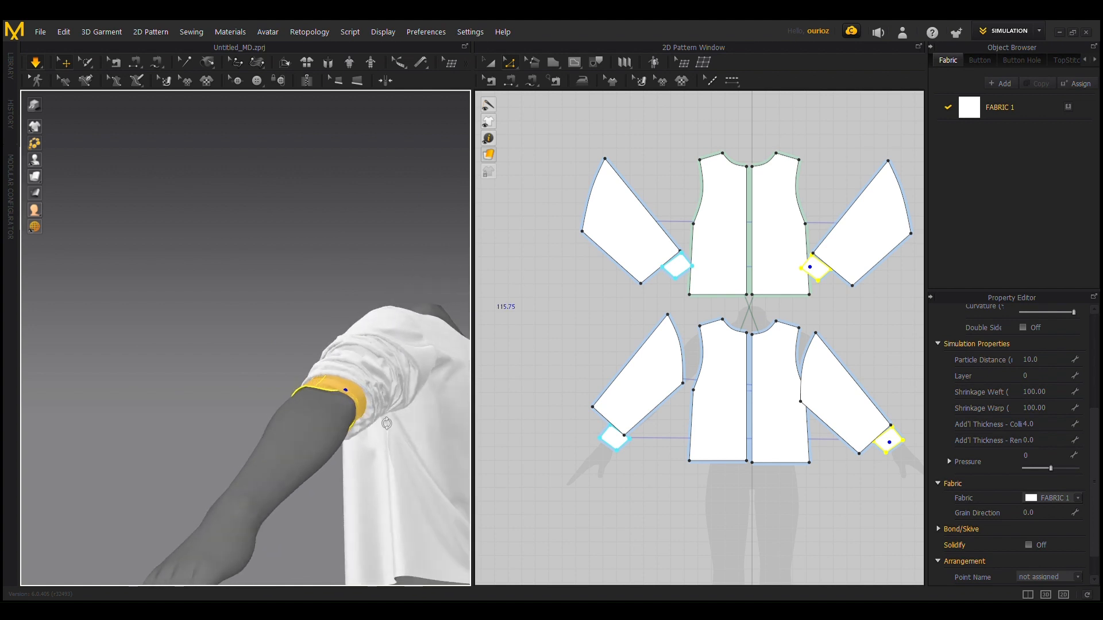
pyautogui.moveTo(299, 338); pyautogui.dragTo(408, 440, button='right')
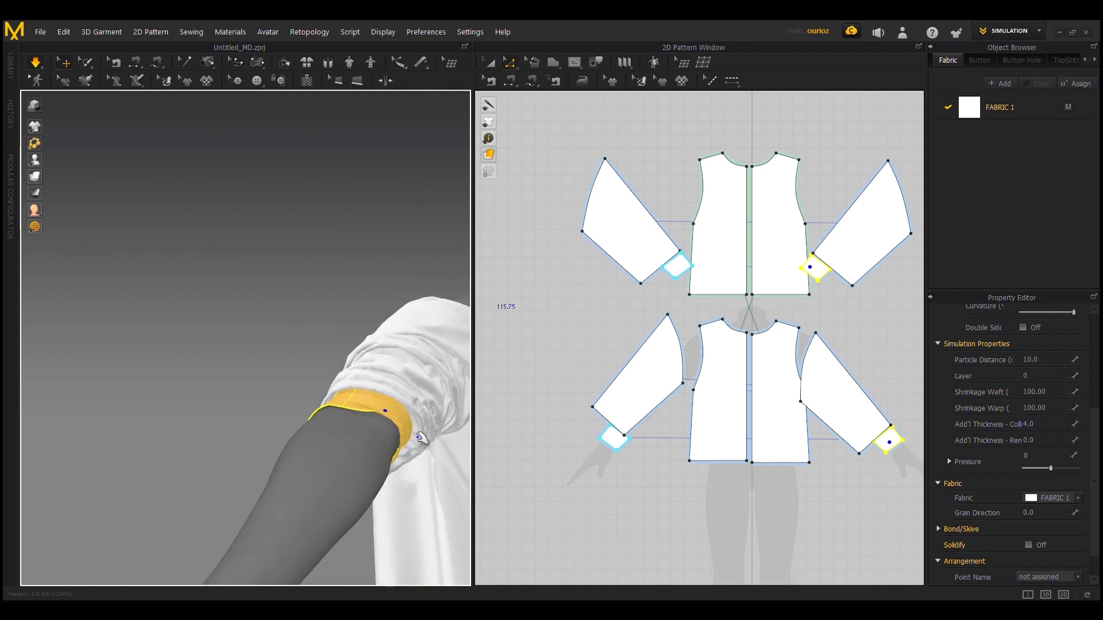
pyautogui.moveTo(444, 445); pyautogui.dragTo(473, 446)
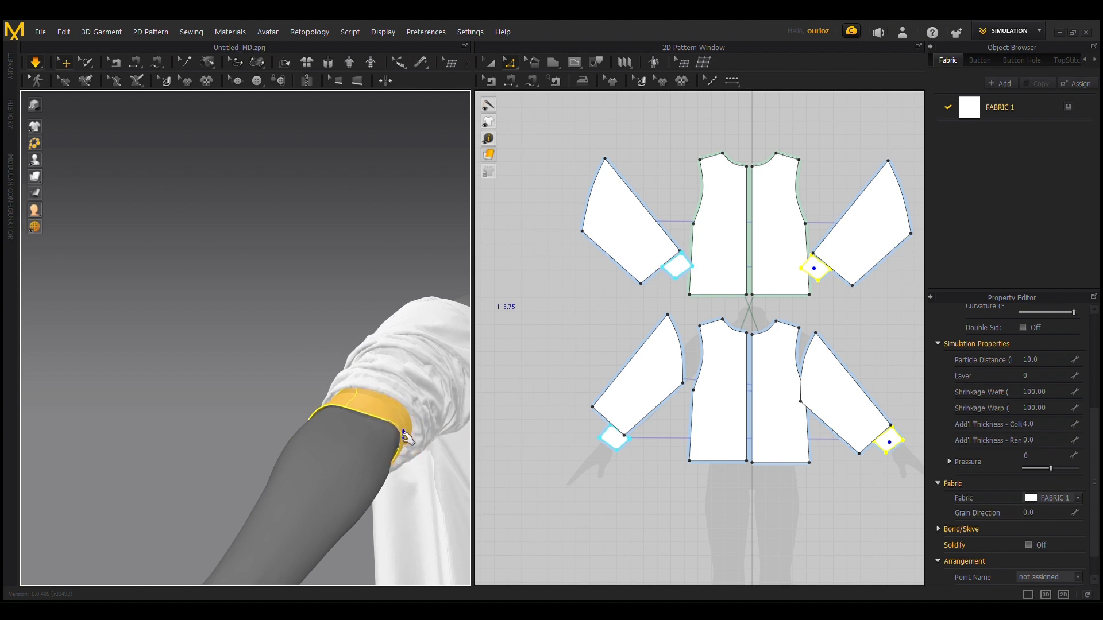
pyautogui.moveTo(406, 438); pyautogui.dragTo(437, 474)
pyautogui.moveTo(272, 384); pyautogui.dragTo(204, 374, button='right')
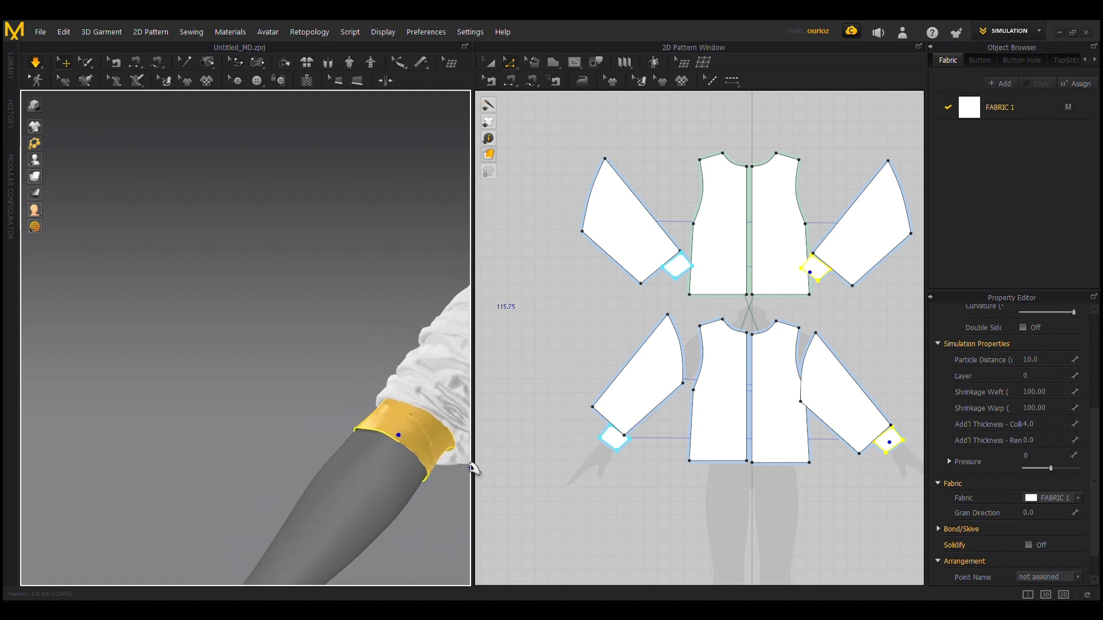
pyautogui.moveTo(421, 460); pyautogui.dragTo(469, 485)
pyautogui.moveTo(428, 511); pyautogui.dragTo(361, 510, button='right')
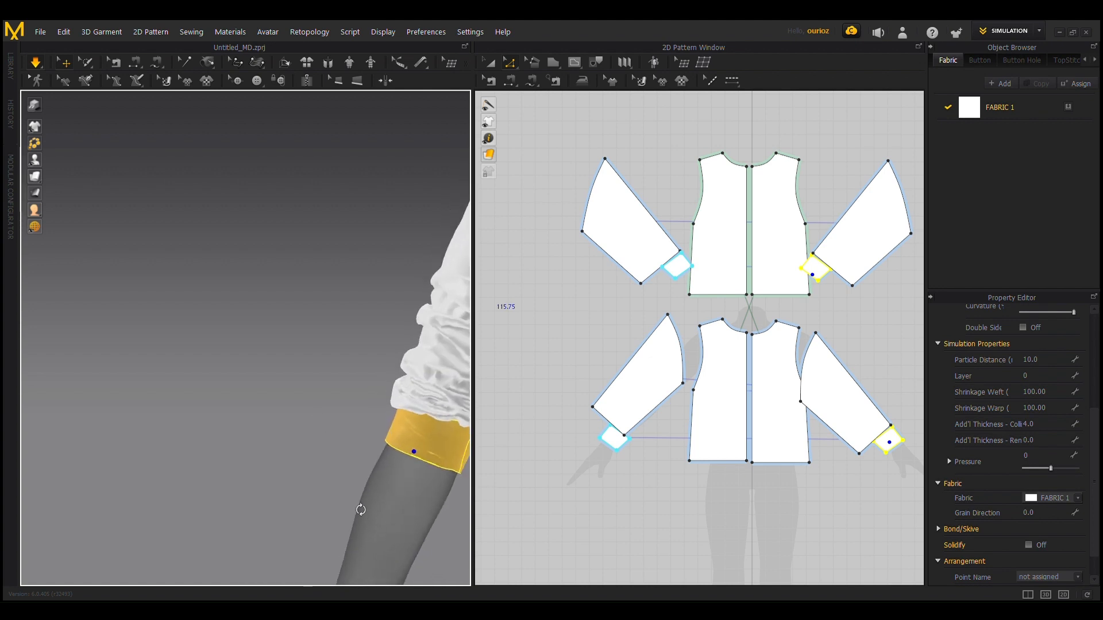
# Step: Examine the draped garment with both pushed-up sleeves and compare it with the layout of its patterns
pyautogui.scroll(-5, 362, 511)
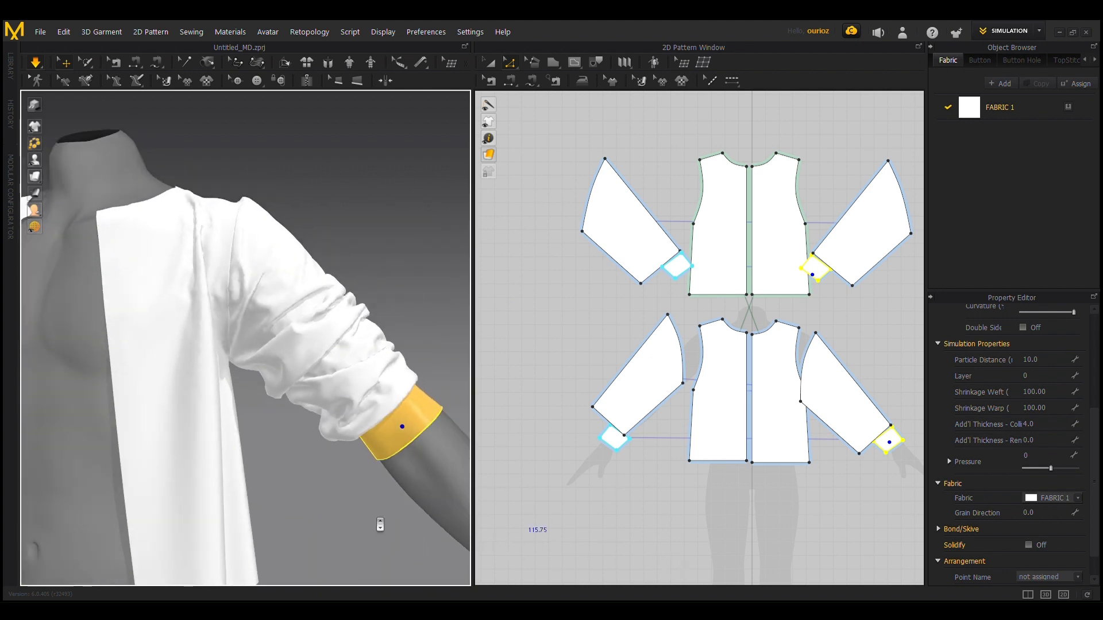
pyautogui.scroll(-8, 379, 524)
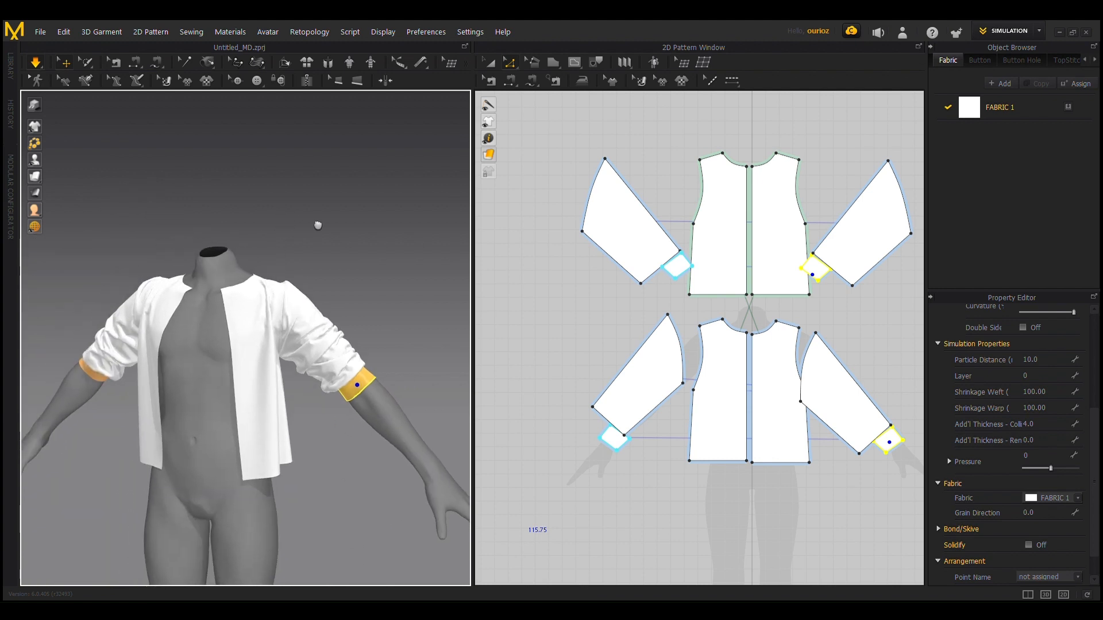
pyautogui.moveTo(340, 207); pyautogui.dragTo(364, 214, button='right')
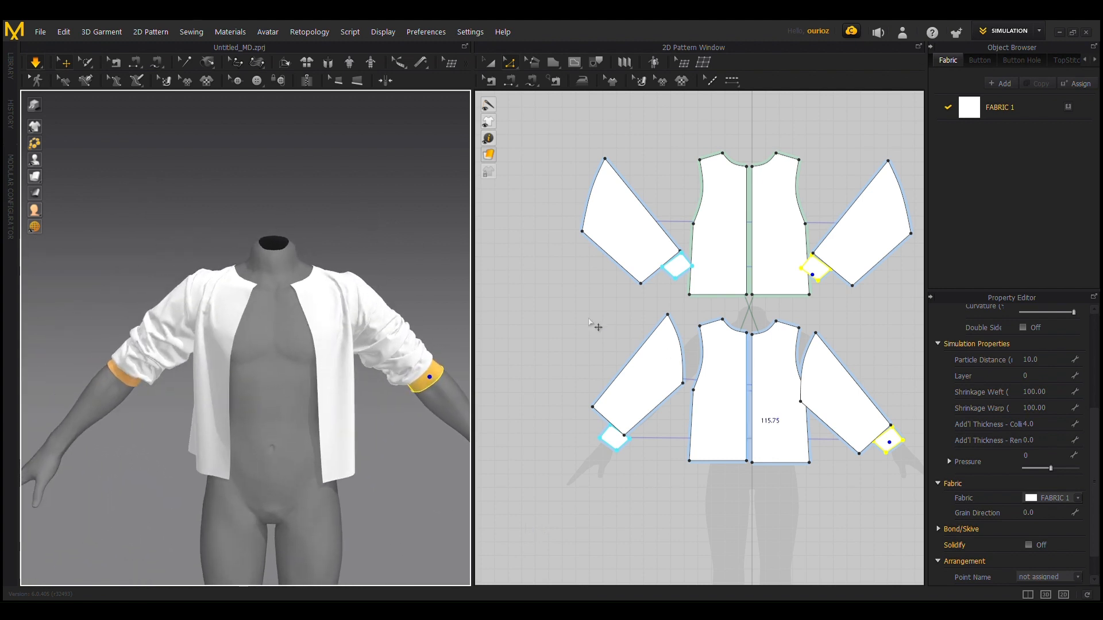
pyautogui.moveTo(371, 326); pyautogui.dragTo(357, 367, button='right')
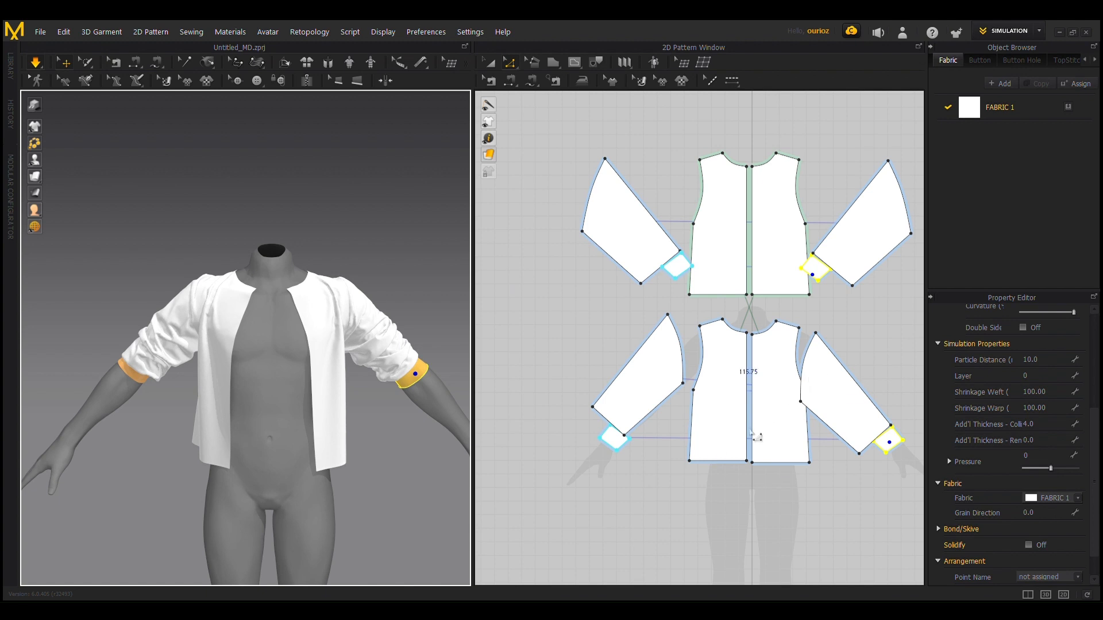
pyautogui.scroll(2, 751, 434)
pyautogui.scroll(2, 775, 368)
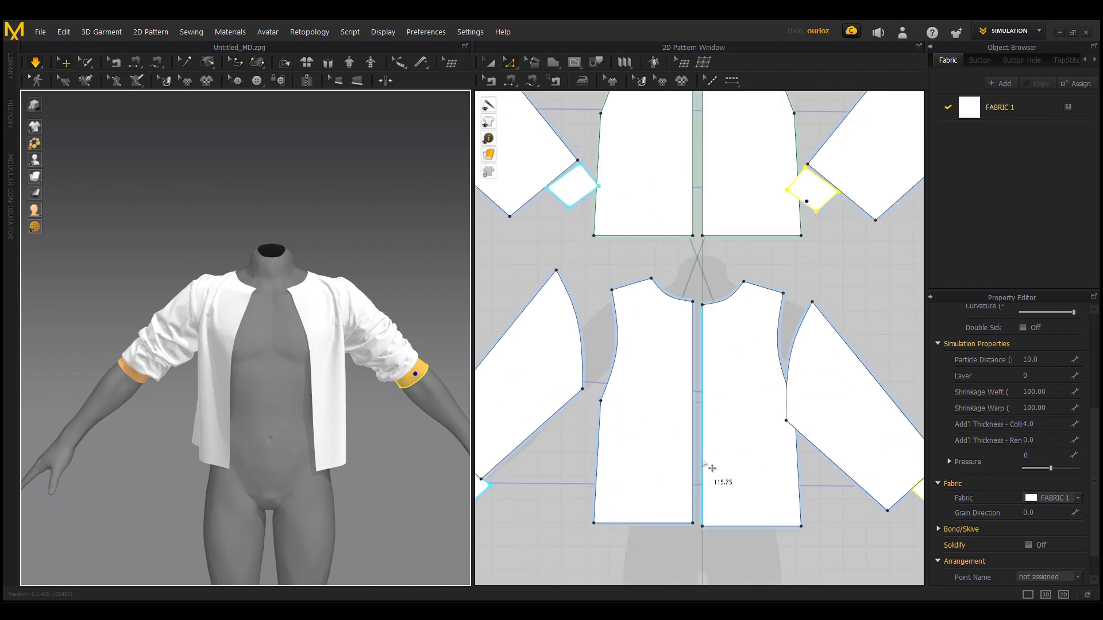
pyautogui.scroll(-3, 712, 468)
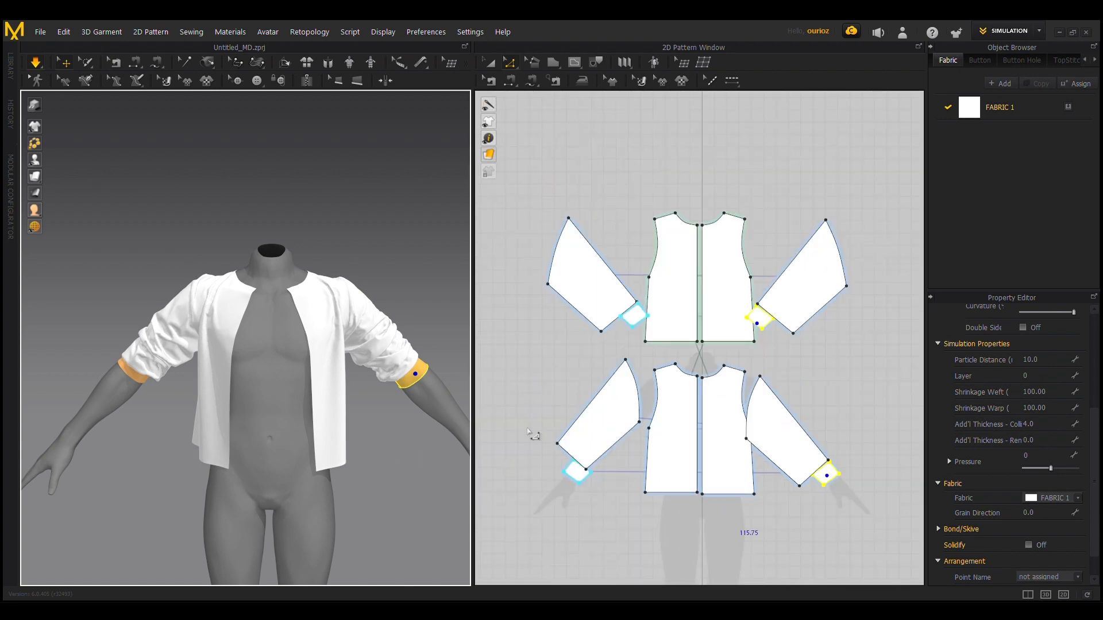
pyautogui.scroll(1, 341, 422)
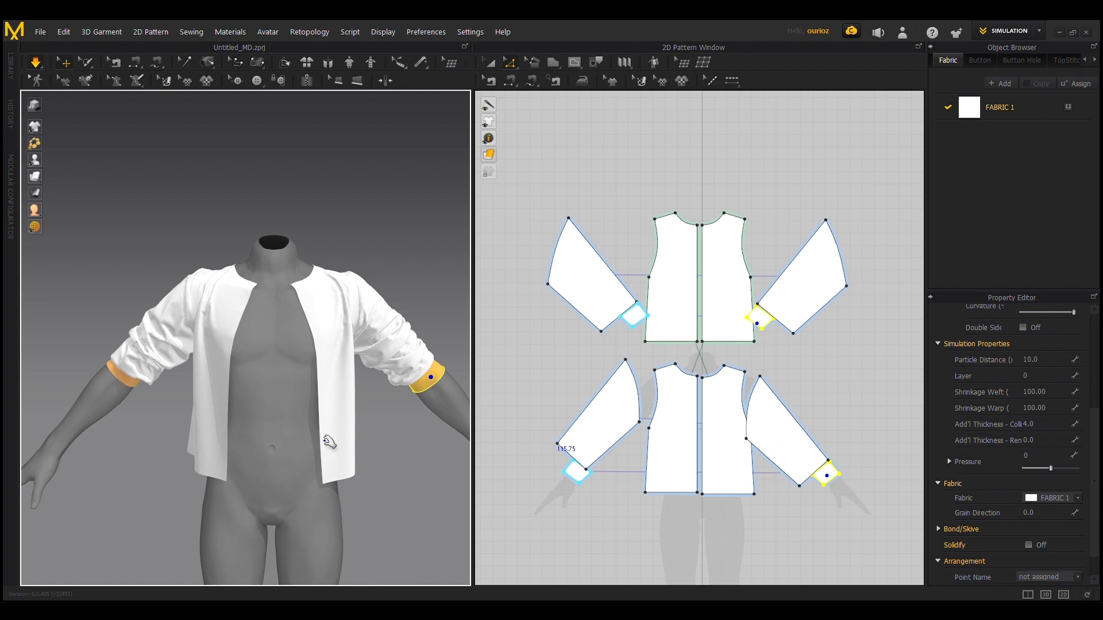
pyautogui.moveTo(396, 444)
pyautogui.mouseDown(button='middle')
pyautogui.moveTo(361, 430)
pyautogui.moveTo(380, 433)
pyautogui.mouseUp(button='middle')
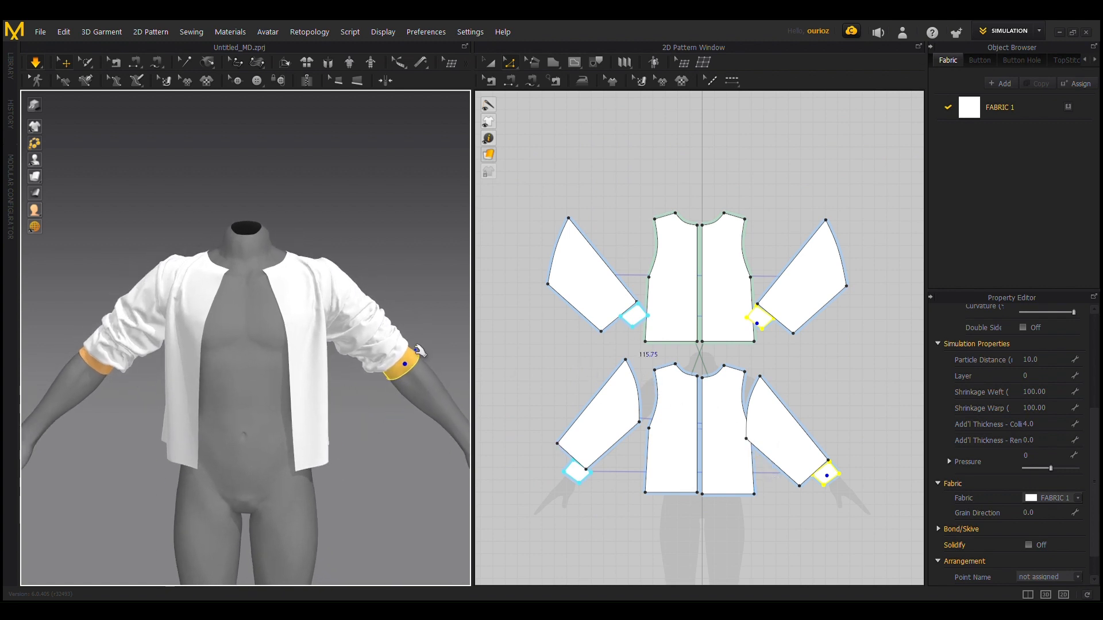
pyautogui.scroll(2, 287, 321)
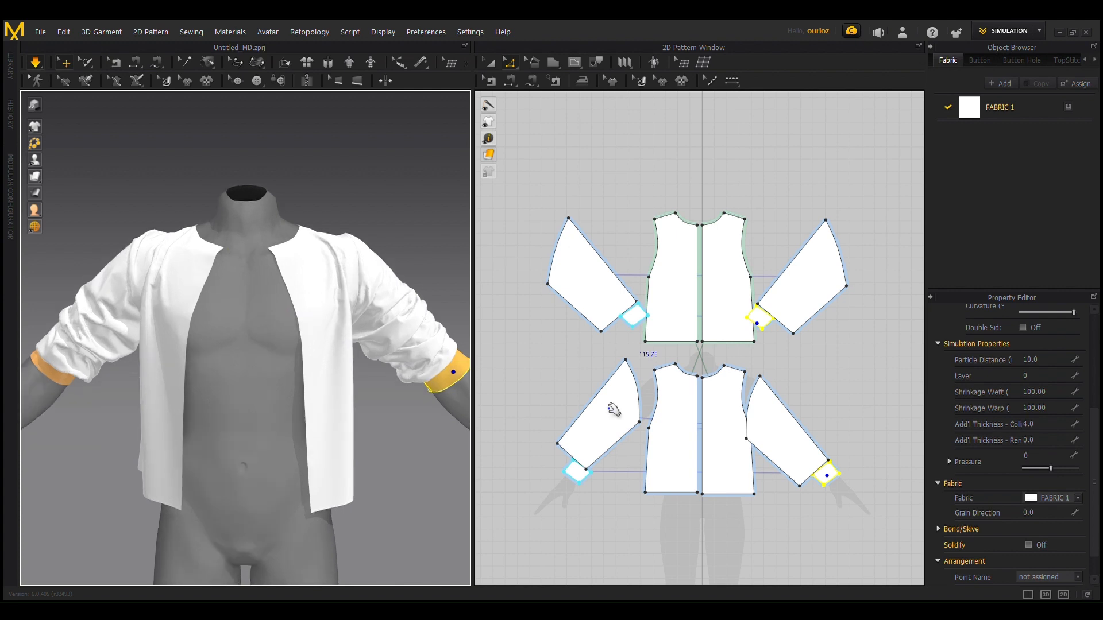
# Step: Draw a four-sided pattern over the front bodice beside the neckline, with neckline, centre-front and outer edges about 20.7, 13.2 and 31.3 long
pyautogui.scroll(3, 736, 433)
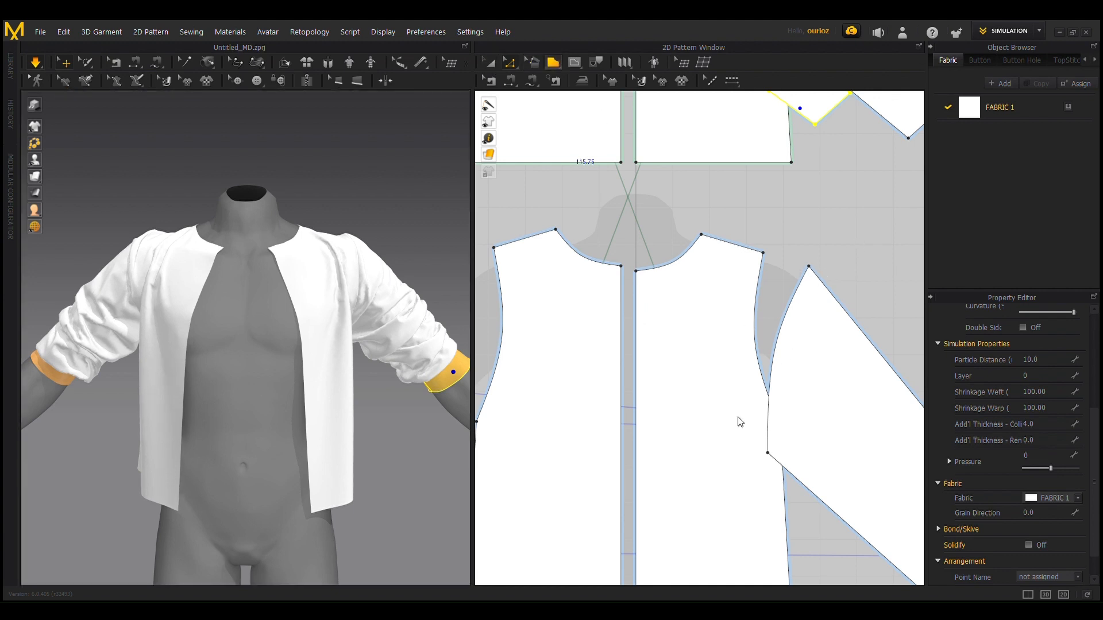
pyautogui.click(558, 78)
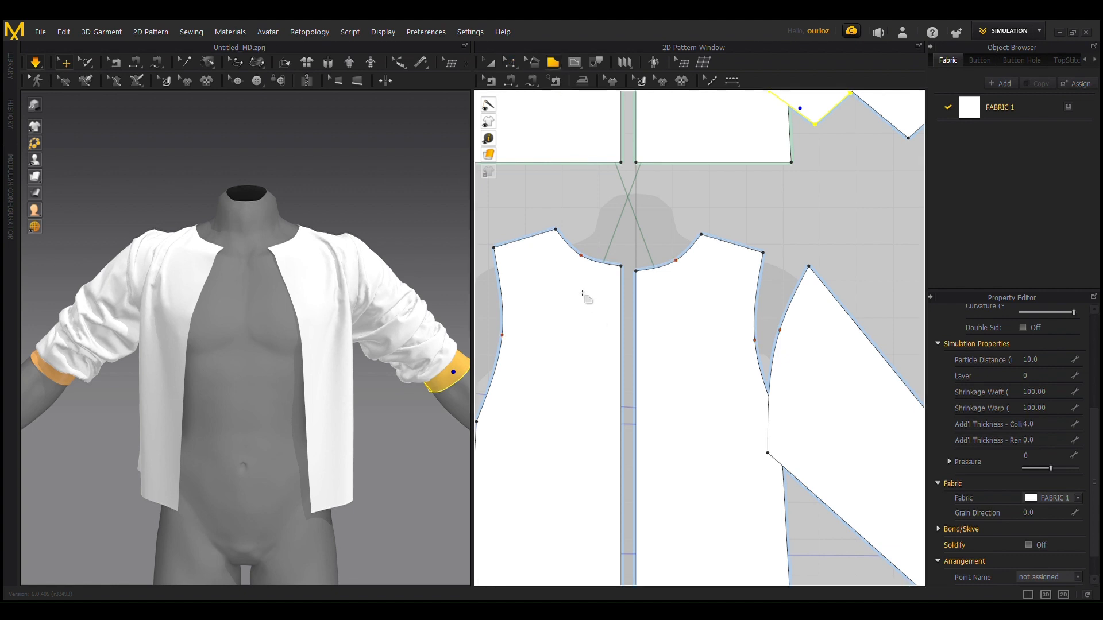
pyautogui.scroll(3, 586, 295)
pyautogui.moveTo(656, 156); pyautogui.dragTo(713, 266, button='middle')
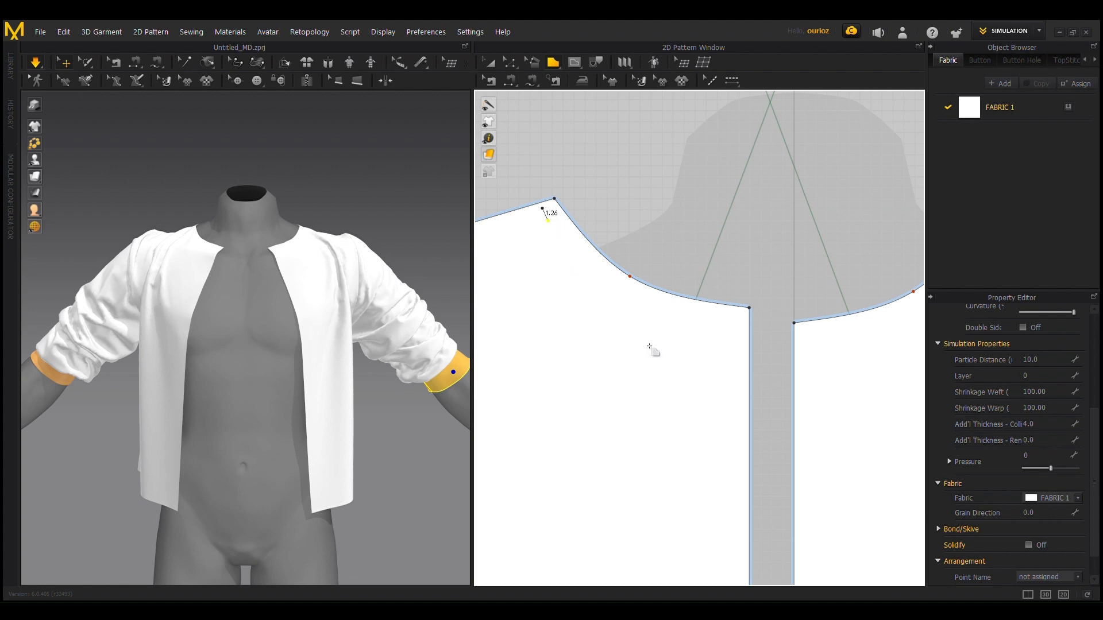
pyautogui.click(744, 325)
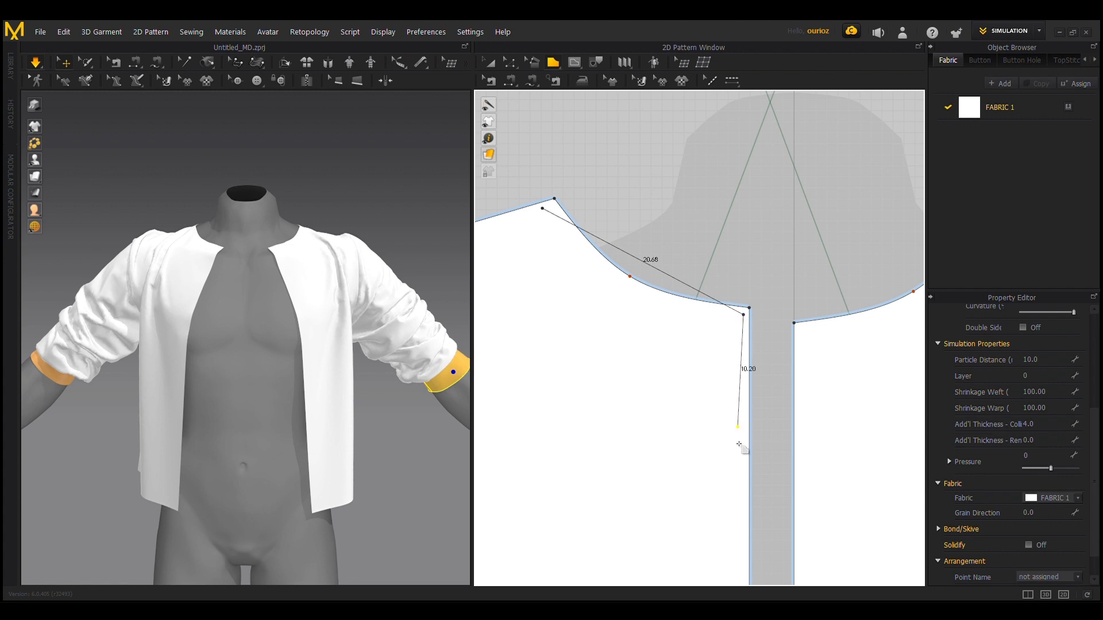
pyautogui.click(602, 440)
pyautogui.scroll(-3, 487, 290)
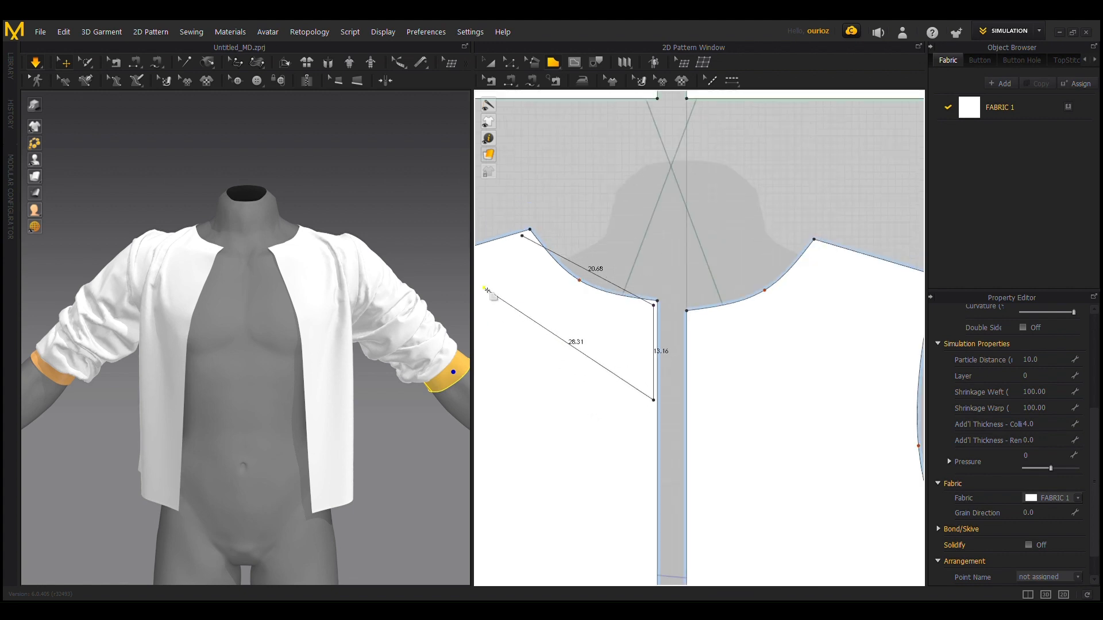
pyautogui.moveTo(563, 217); pyautogui.dragTo(628, 229, button='middle')
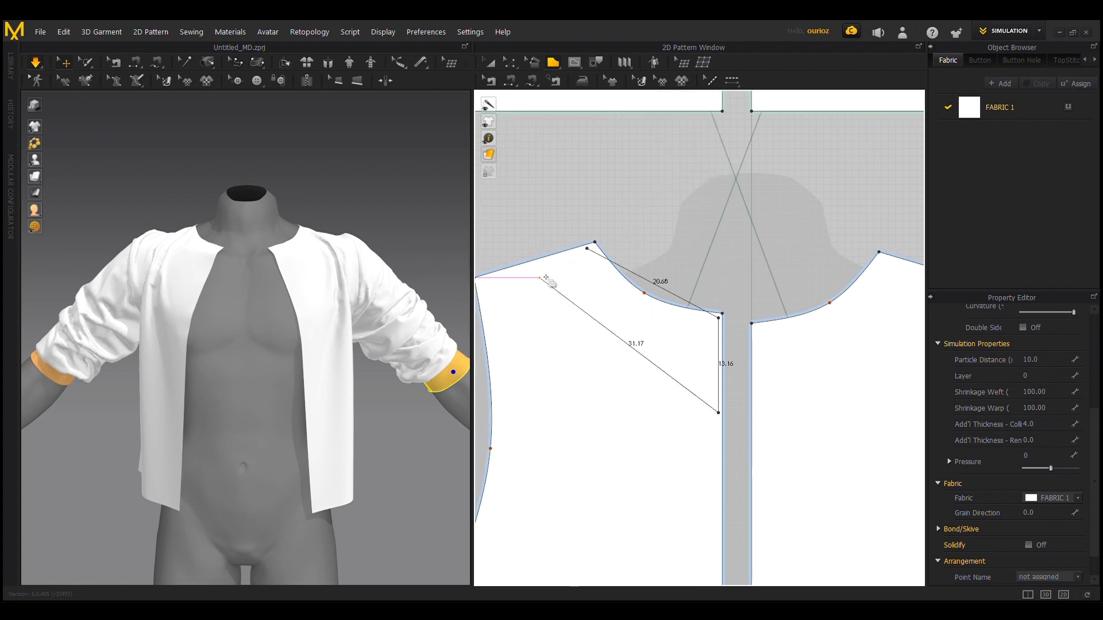
pyautogui.click(559, 272)
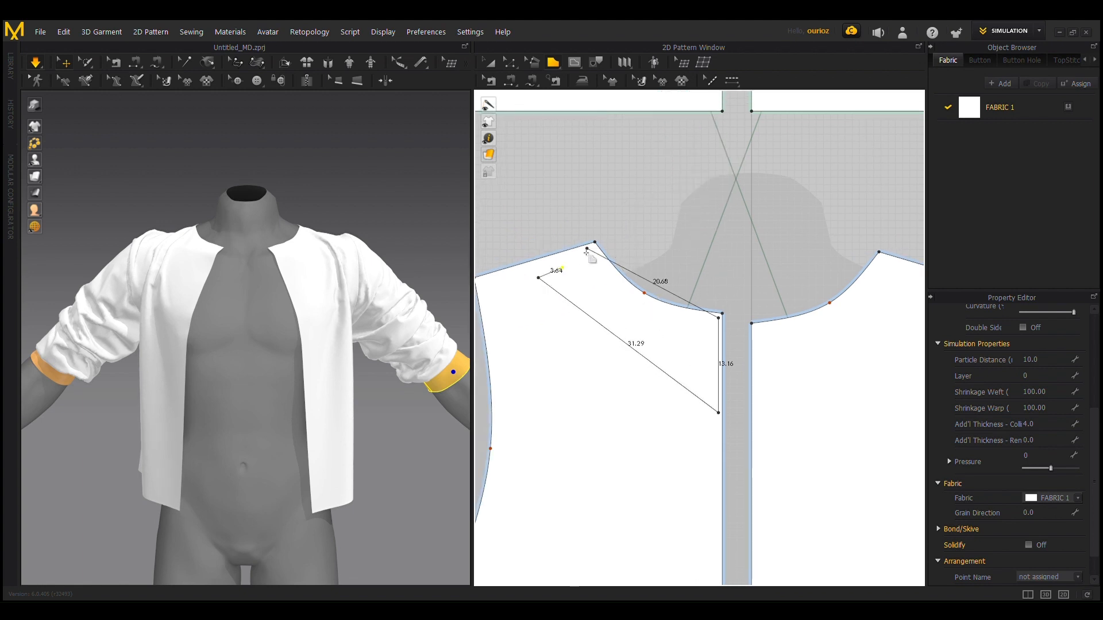
pyautogui.click(588, 250)
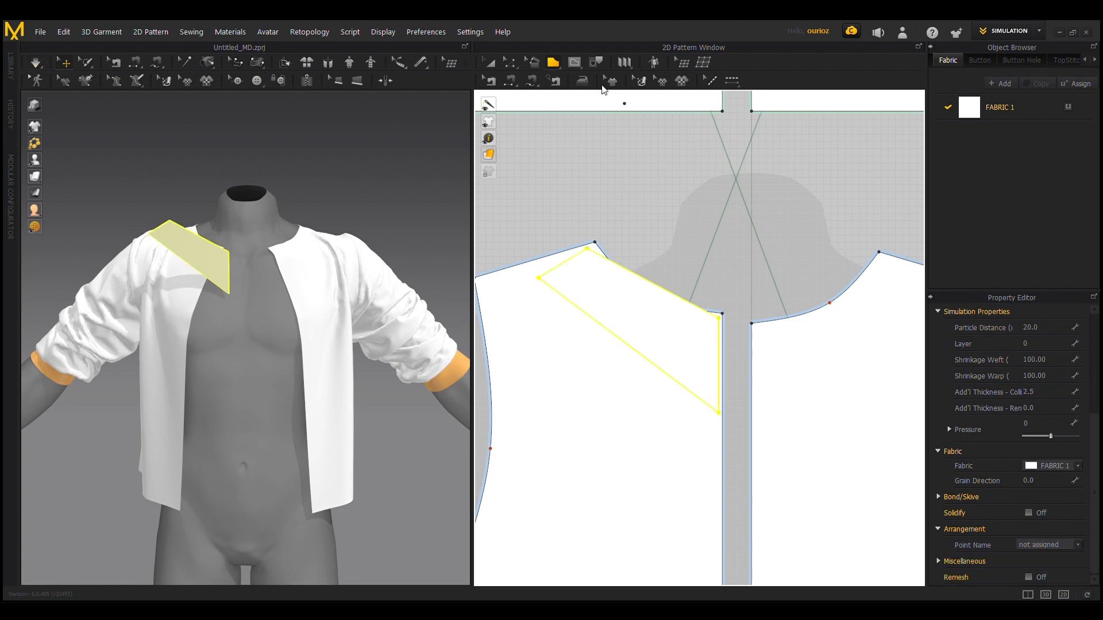
# Step: Curve the new pattern's upper edge along the neckline to about 21.9 long and its outer edge to about 32.7 long
pyautogui.click(511, 64)
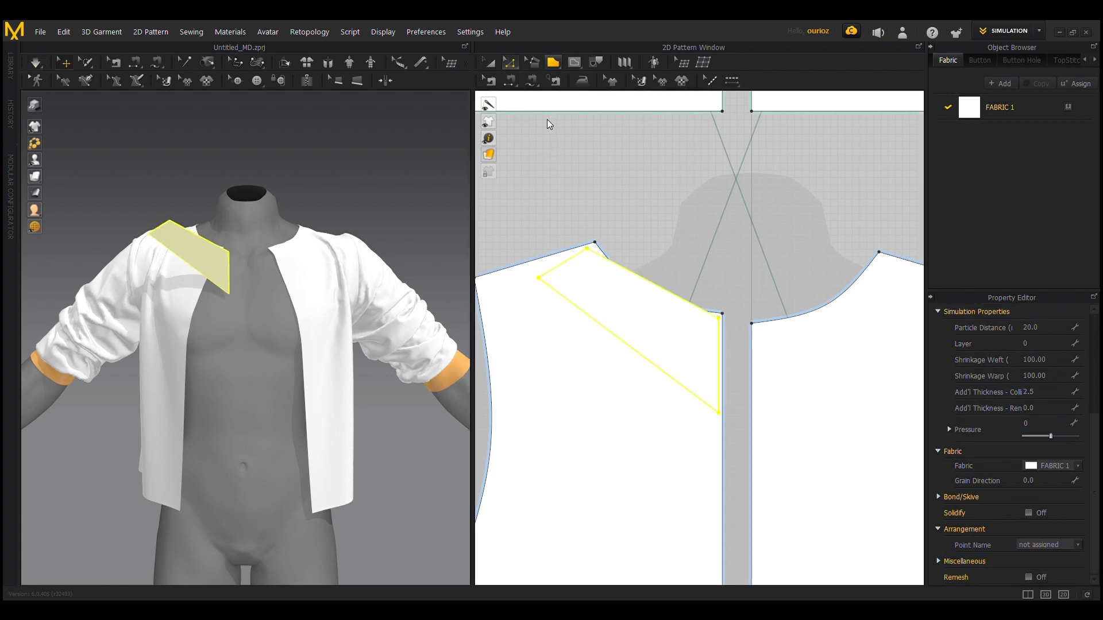
pyautogui.press('c')
pyautogui.scroll(3, 659, 303)
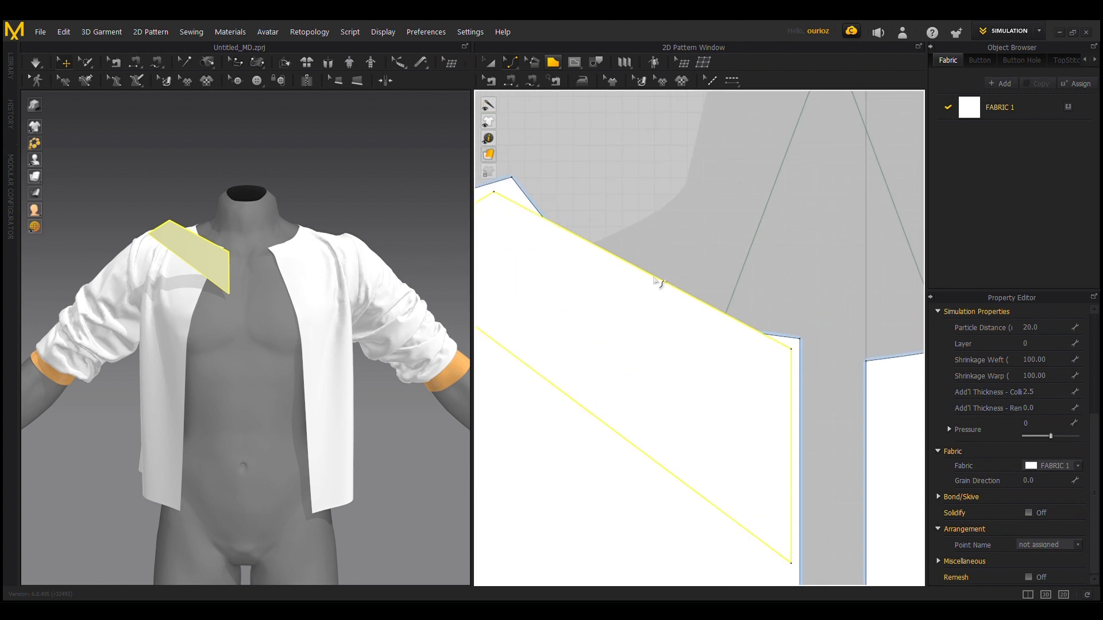
pyautogui.click(655, 277)
pyautogui.moveTo(652, 276); pyautogui.dragTo(635, 318)
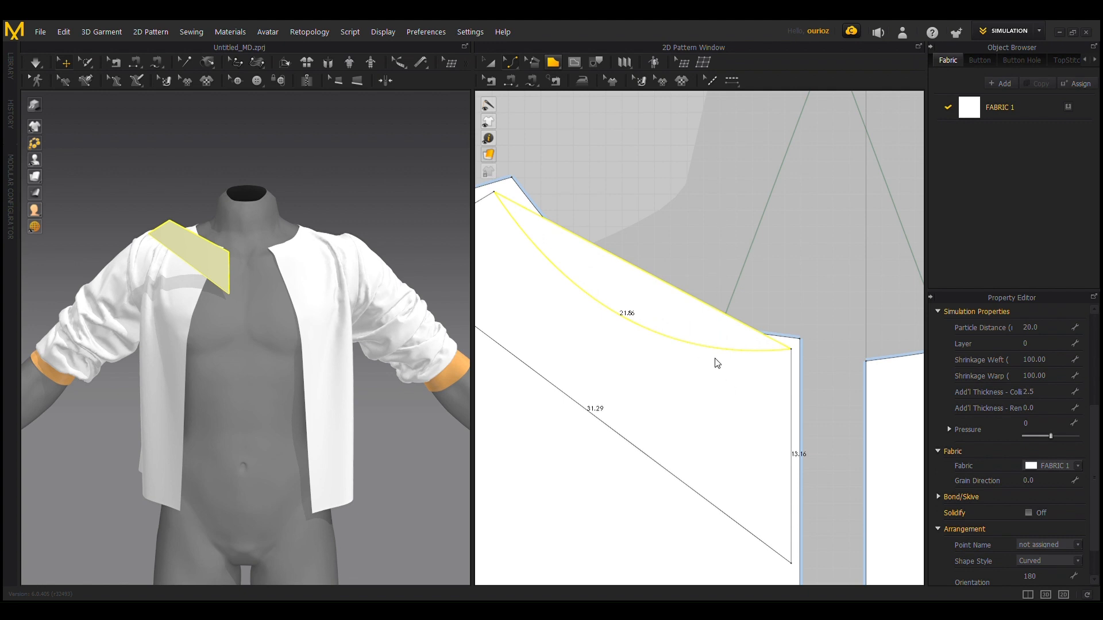
pyautogui.scroll(-3, 634, 278)
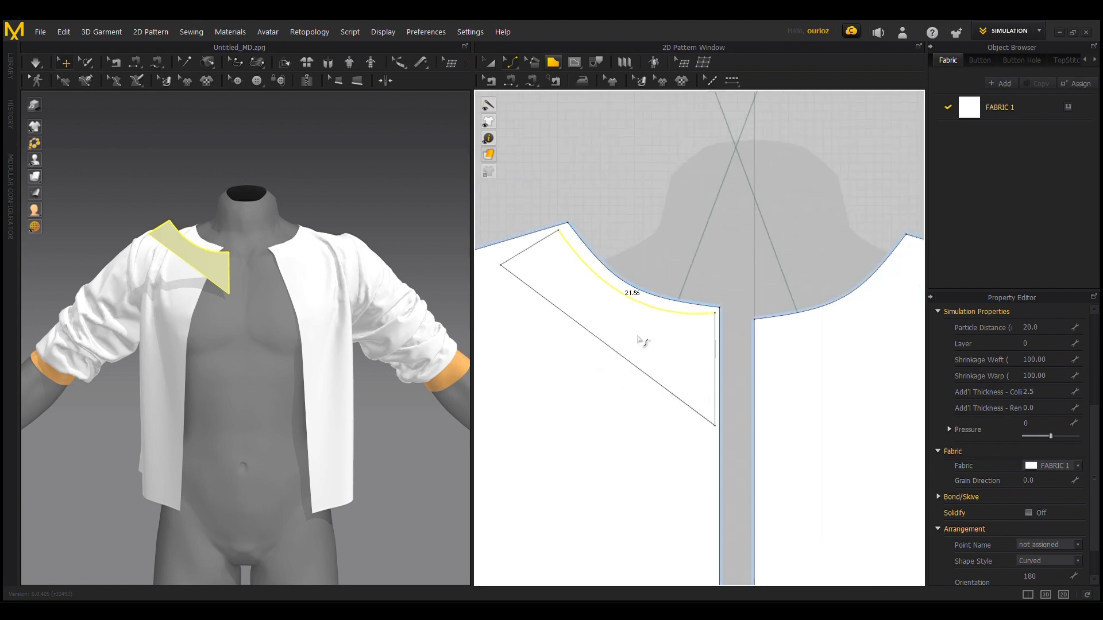
pyautogui.moveTo(661, 215); pyautogui.dragTo(688, 226, button='right')
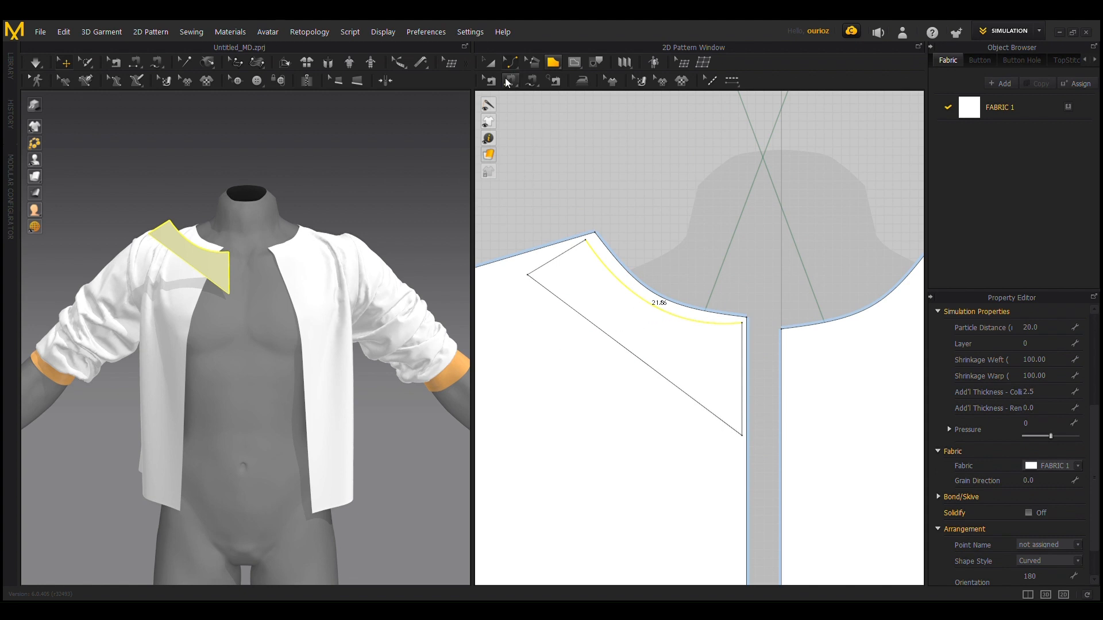
pyautogui.moveTo(632, 358); pyautogui.dragTo(619, 383)
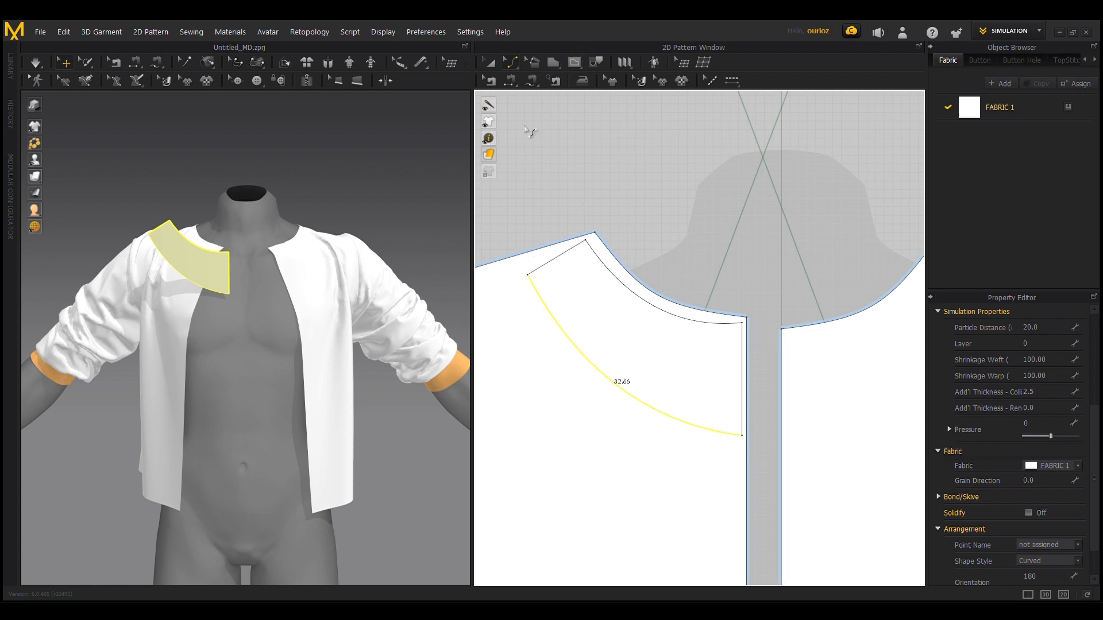
# Step: Move the new pattern's outer shoulder corner up and outward so its short edge runs along the shoulder seam
pyautogui.click(513, 60)
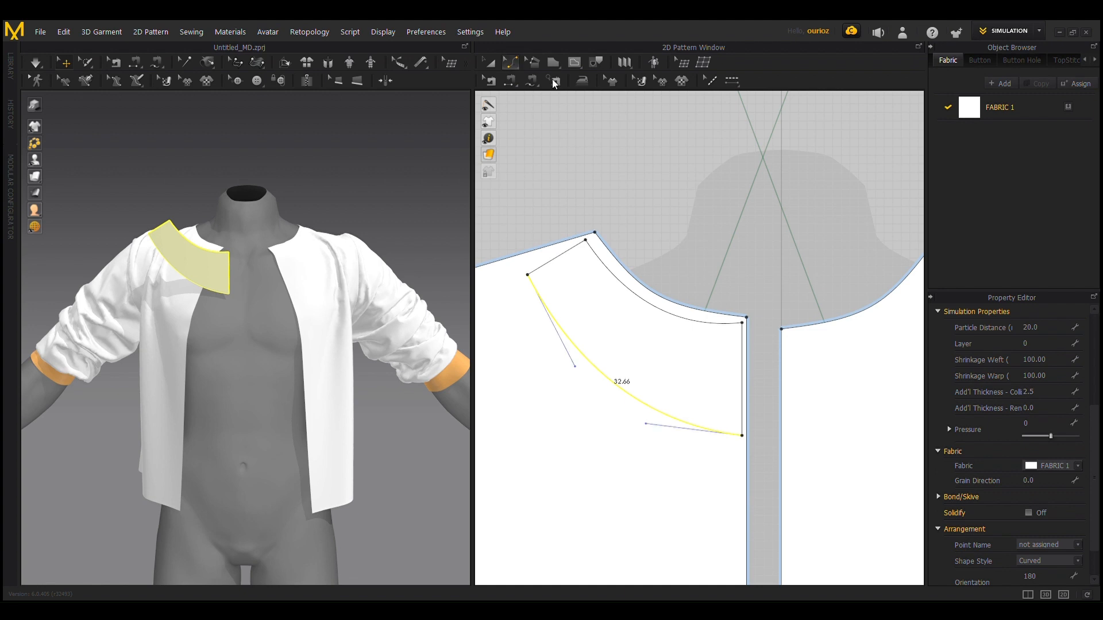
pyautogui.click(528, 276)
pyautogui.moveTo(534, 286); pyautogui.dragTo(528, 275)
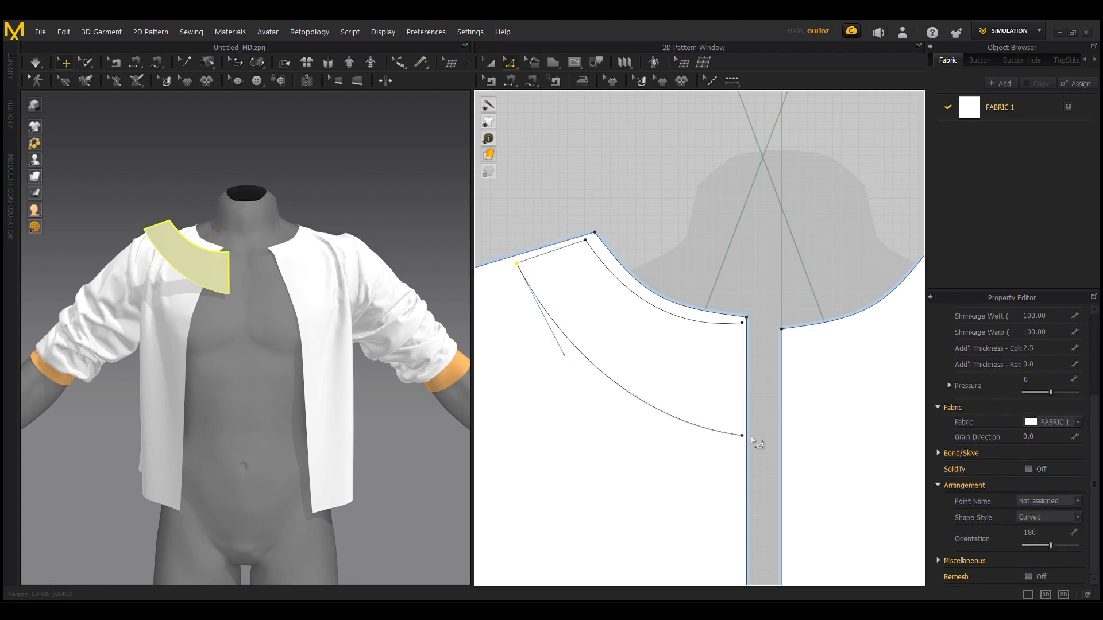
# Step: Move the new pattern's lower centre-front corner back from the opening and reshape its outer curve to about 29.9 long
pyautogui.moveTo(744, 437); pyautogui.dragTo(705, 432)
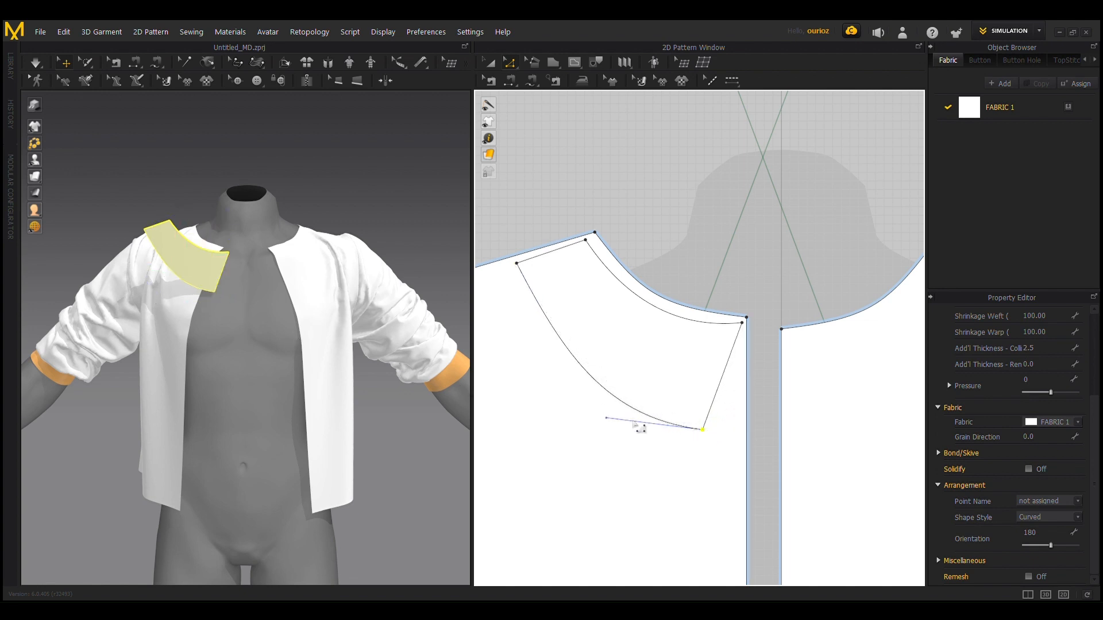
pyautogui.moveTo(610, 425); pyautogui.dragTo(638, 411)
# Step: Sew the new pattern's upper edge to the adjacent front bodice neckline and simulate the garment so the piece folds over as a collar
pyautogui.click(510, 81)
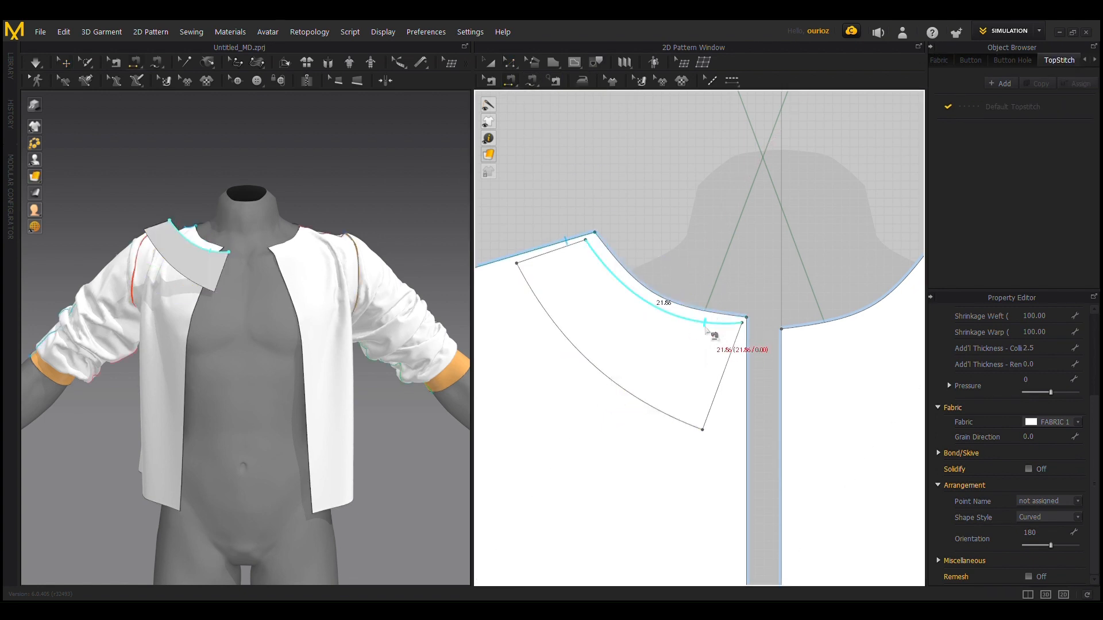
pyautogui.click(708, 331)
pyautogui.click(726, 316)
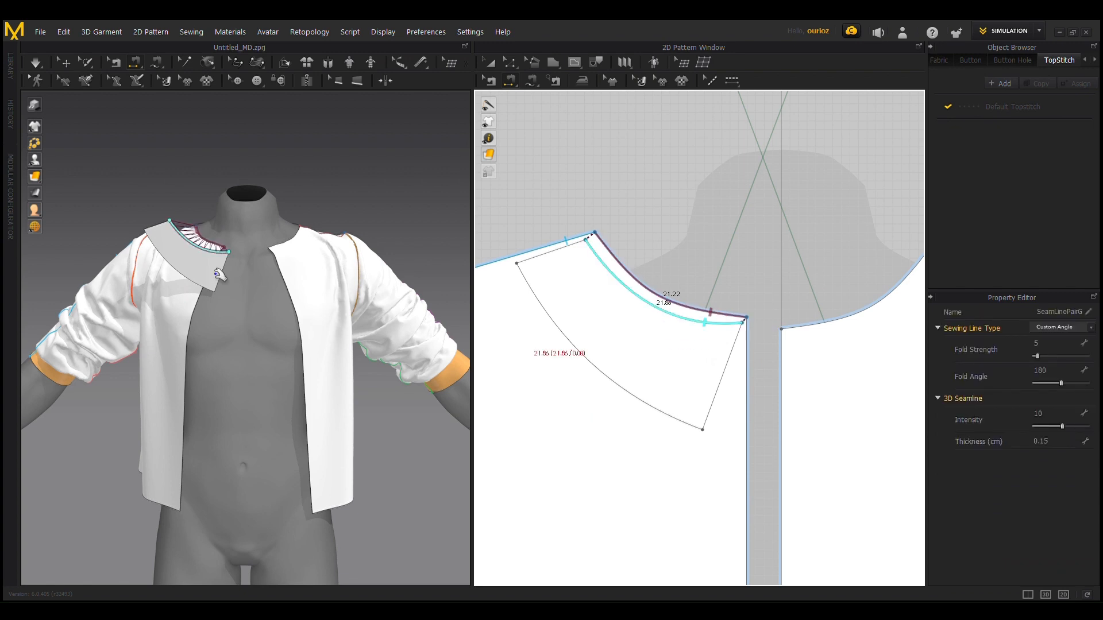
pyautogui.press('q')
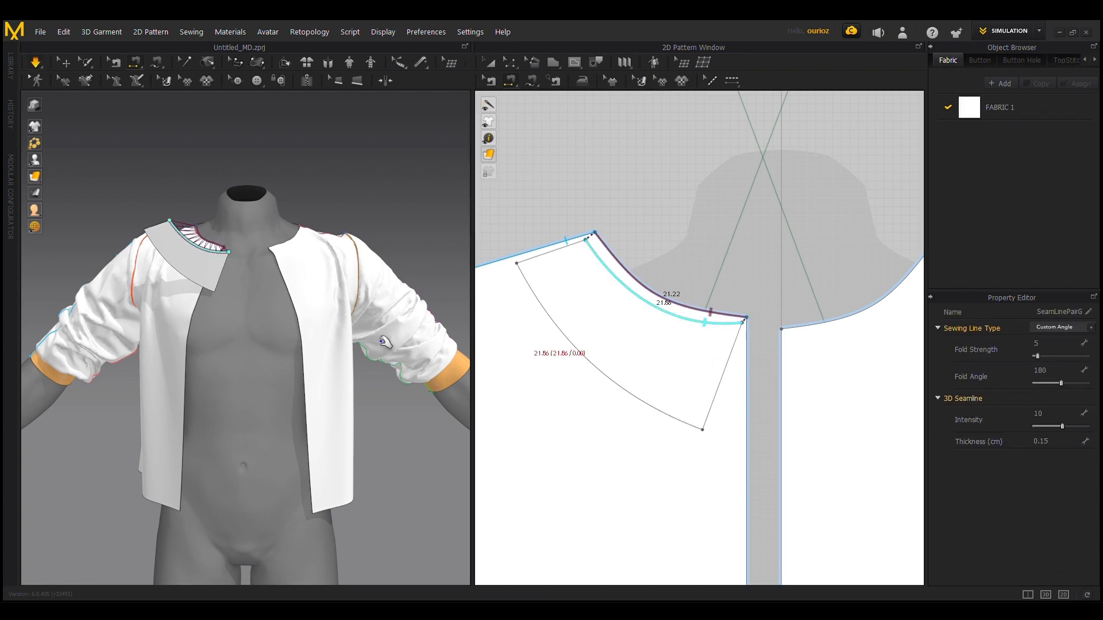
pyautogui.press('space')
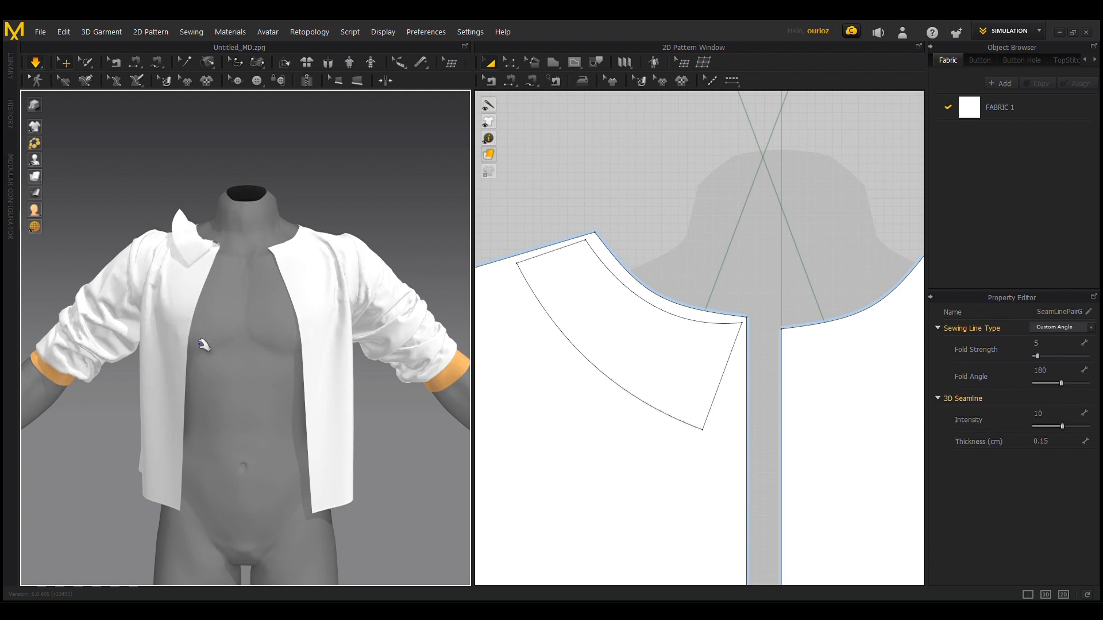
pyautogui.scroll(2, 152, 213)
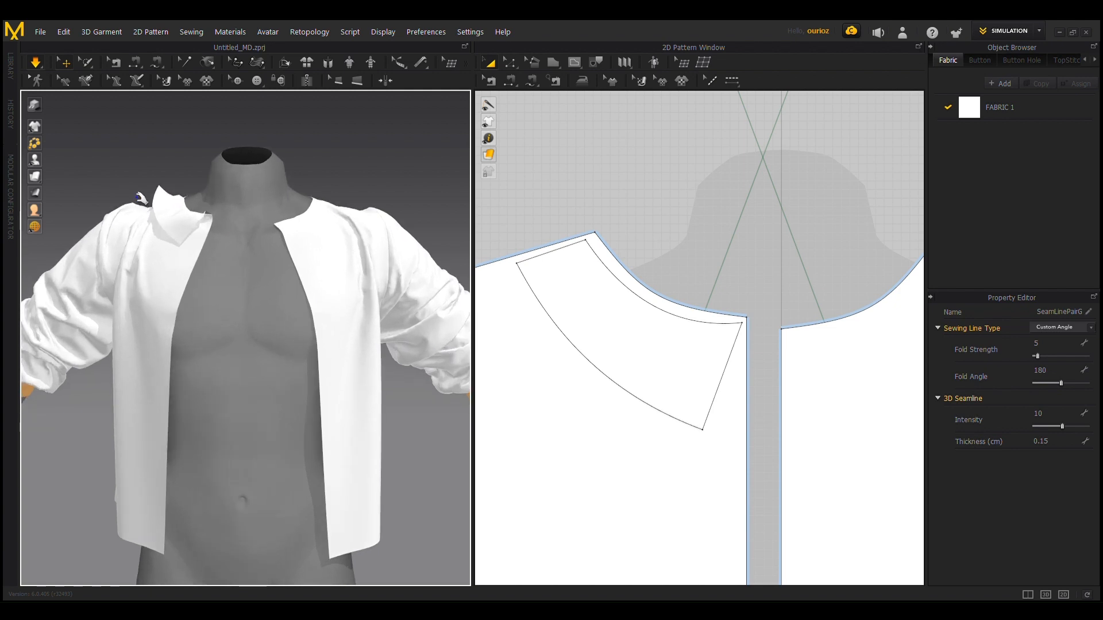
pyautogui.moveTo(107, 178); pyautogui.dragTo(107, 205, button='right')
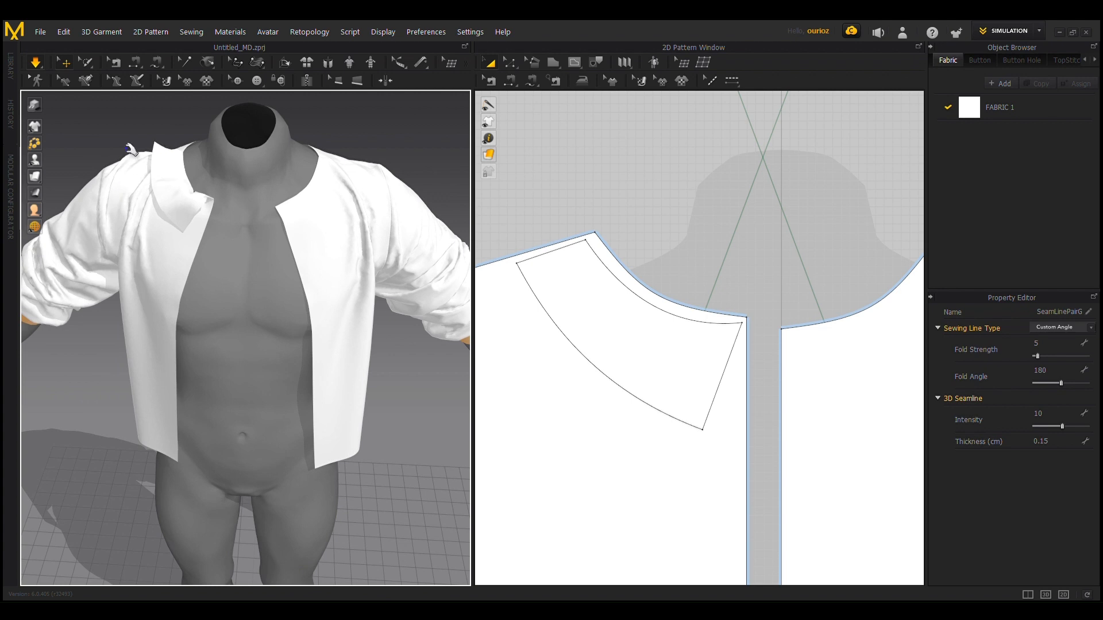
pyautogui.scroll(2, 156, 123)
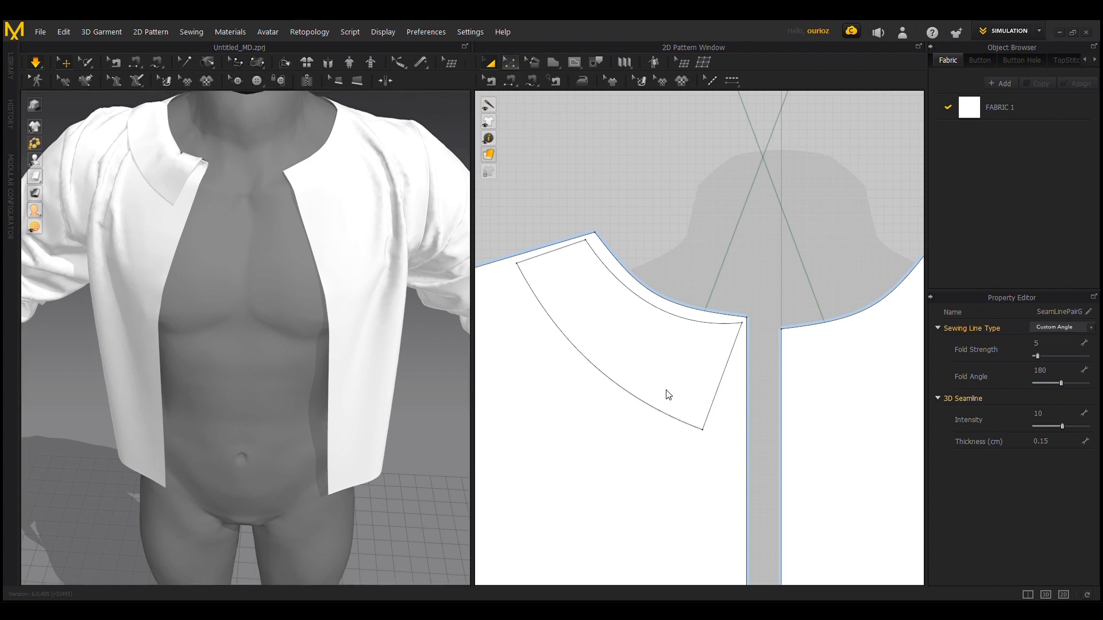
# Step: Reshape the collar piece's upper edge with a curve point so it parallels the neckline, about 21.4 long
pyautogui.press('v')
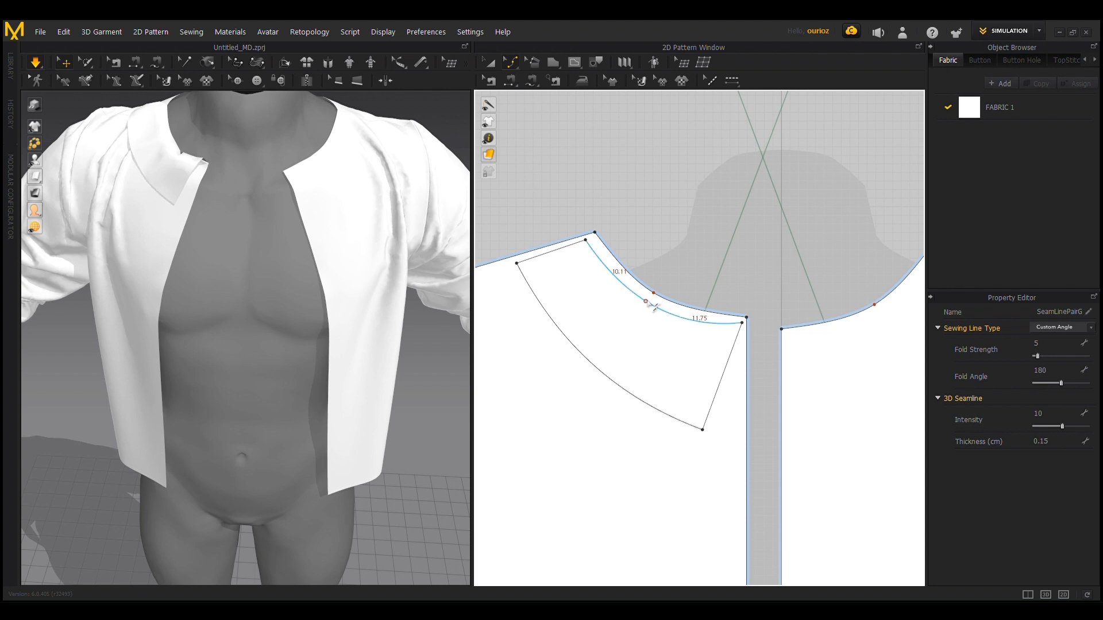
pyautogui.moveTo(647, 302); pyautogui.dragTo(656, 299)
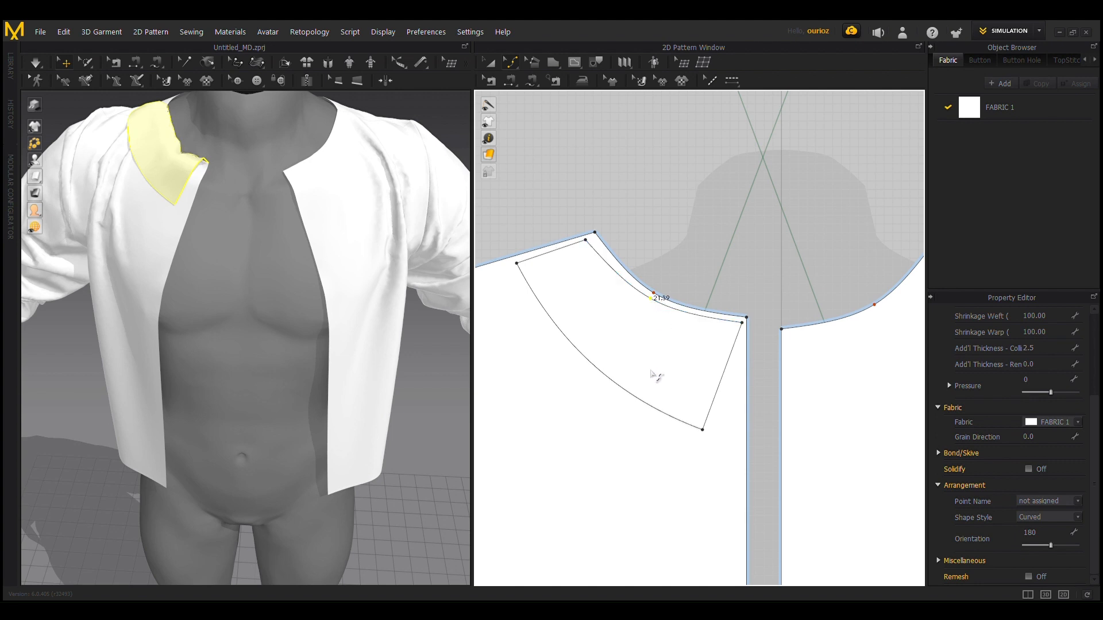
# Step: Create a mirrored copy of the collar piece and place it along the neckline of the opposite front bodice
pyautogui.scroll(-3, 654, 347)
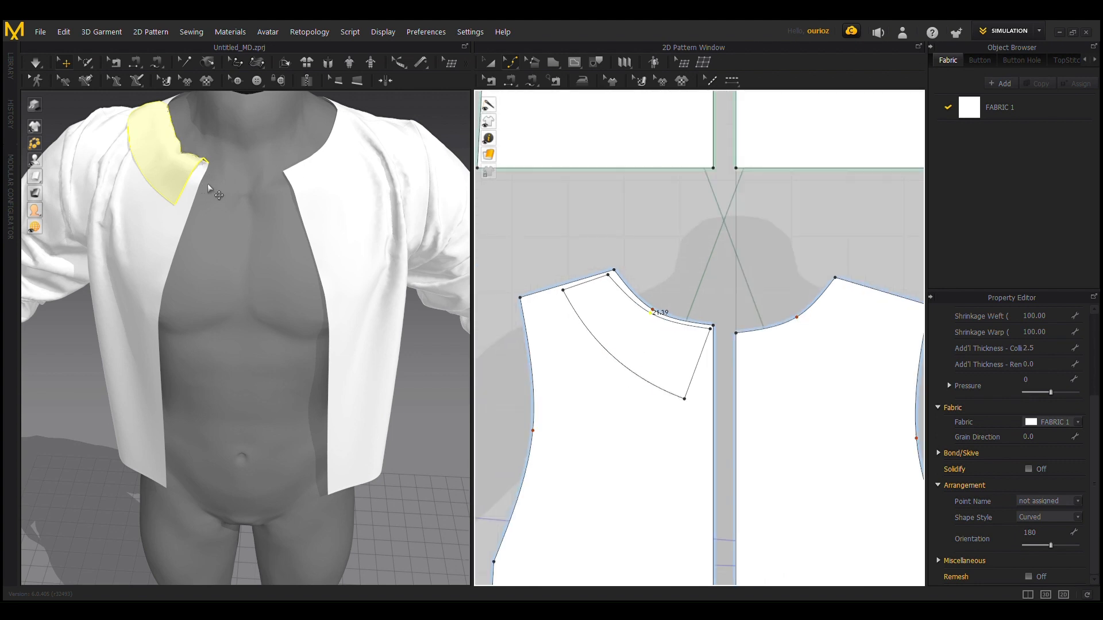
pyautogui.scroll(-2, 207, 190)
pyautogui.click(488, 62)
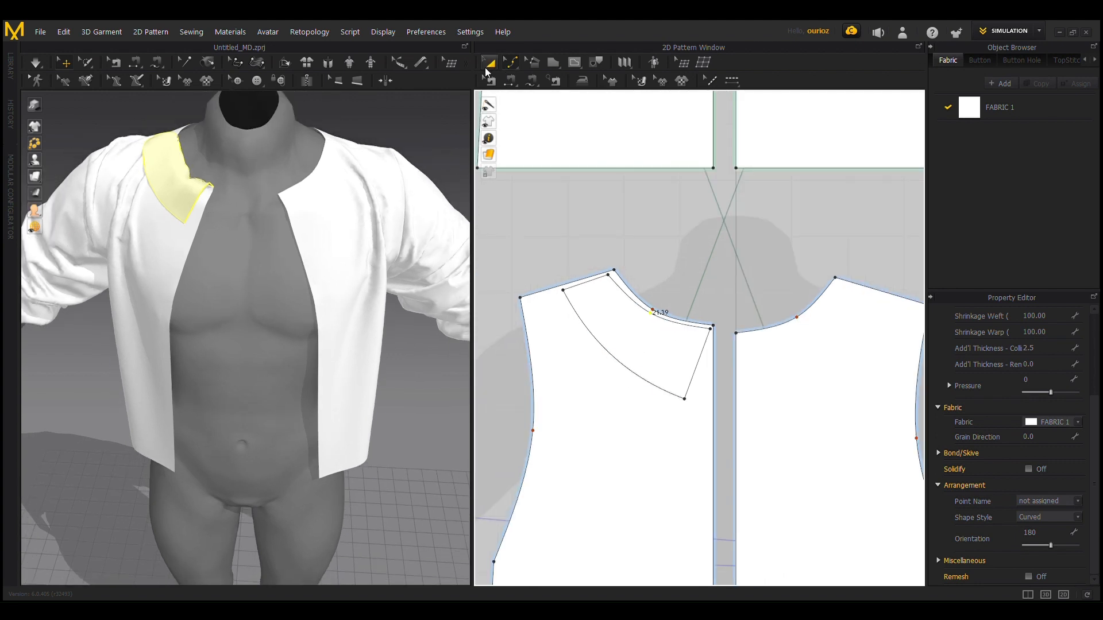
pyautogui.click(670, 363)
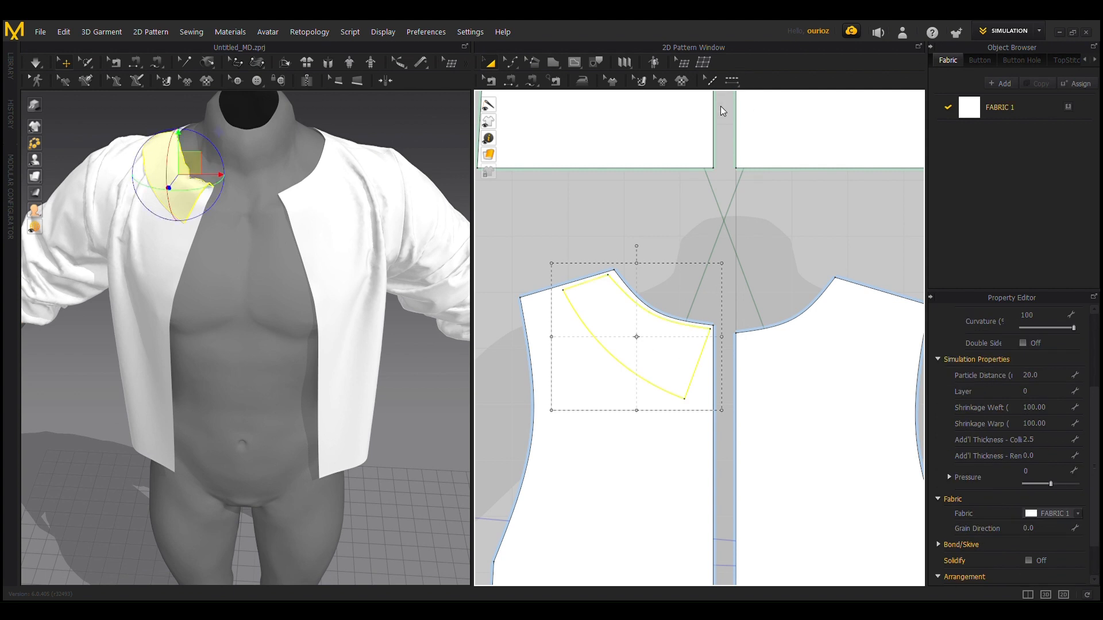
pyautogui.hotkey('ctrl', 'r')
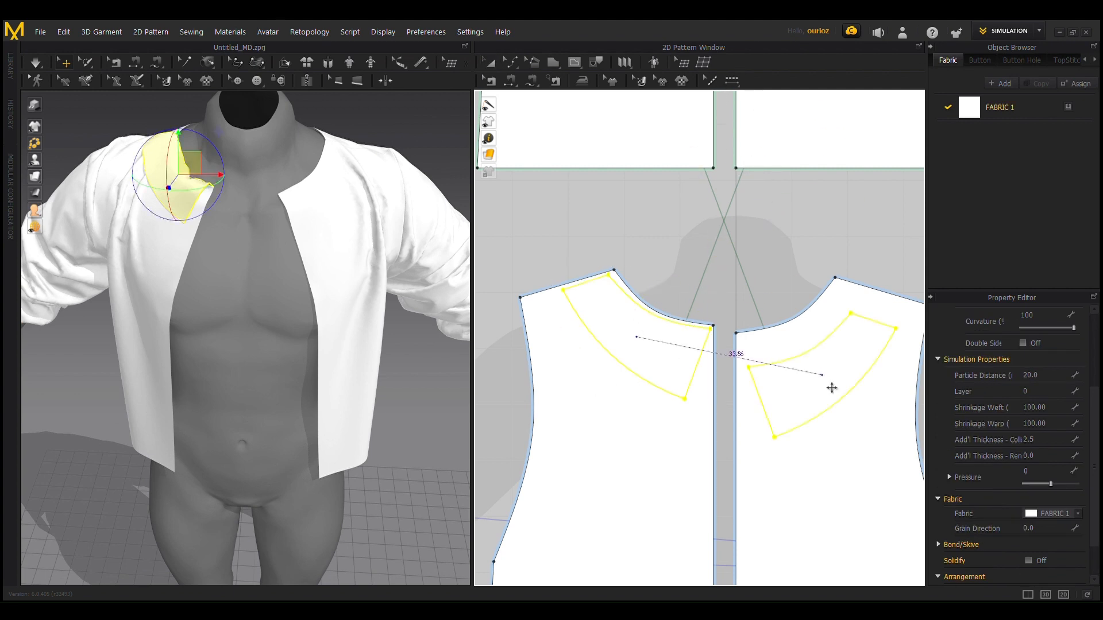
pyautogui.click(814, 352)
pyautogui.scroll(3, 525, 98)
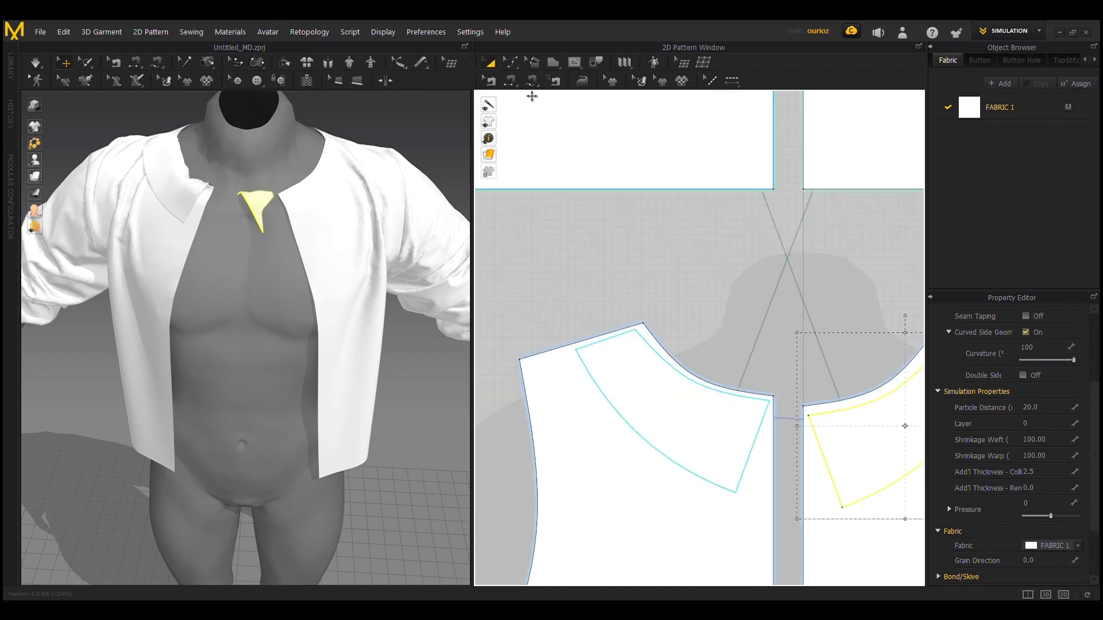
# Step: Sew the mirrored collar piece's upper edge to the opposite front bodice neckline and simulate the garment
pyautogui.moveTo(759, 233); pyautogui.dragTo(560, 156, button='right')
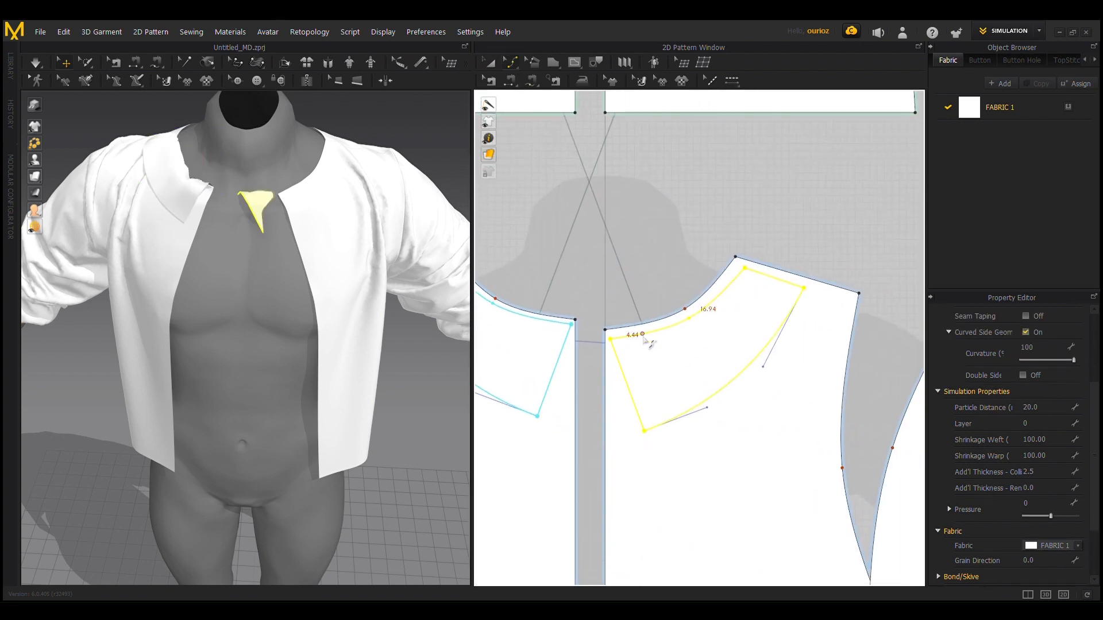
pyautogui.click(510, 81)
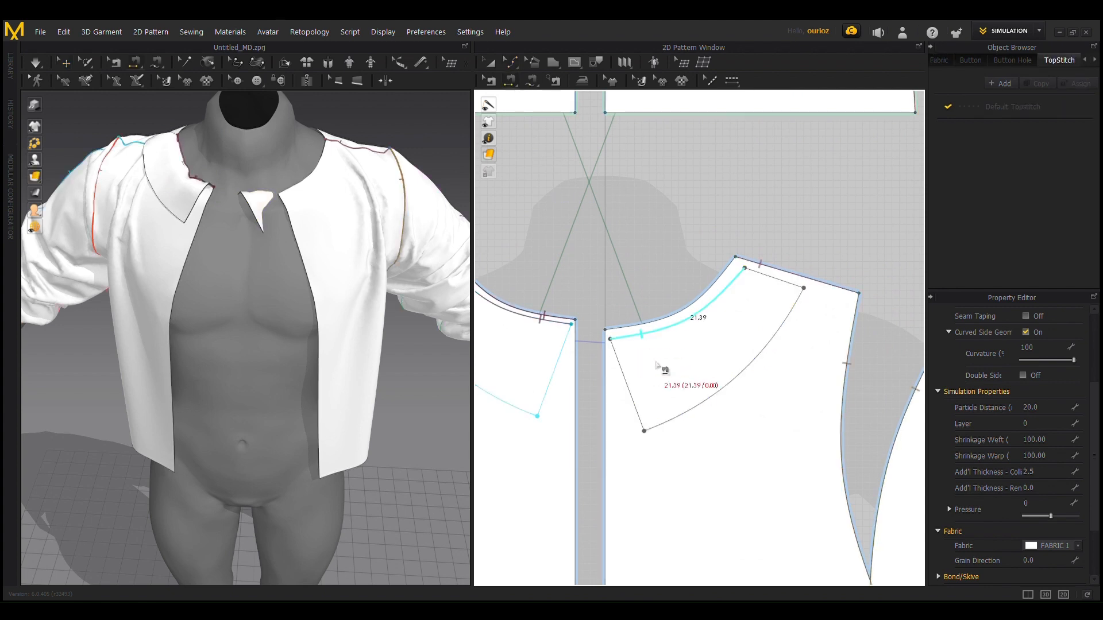
pyautogui.click(641, 337)
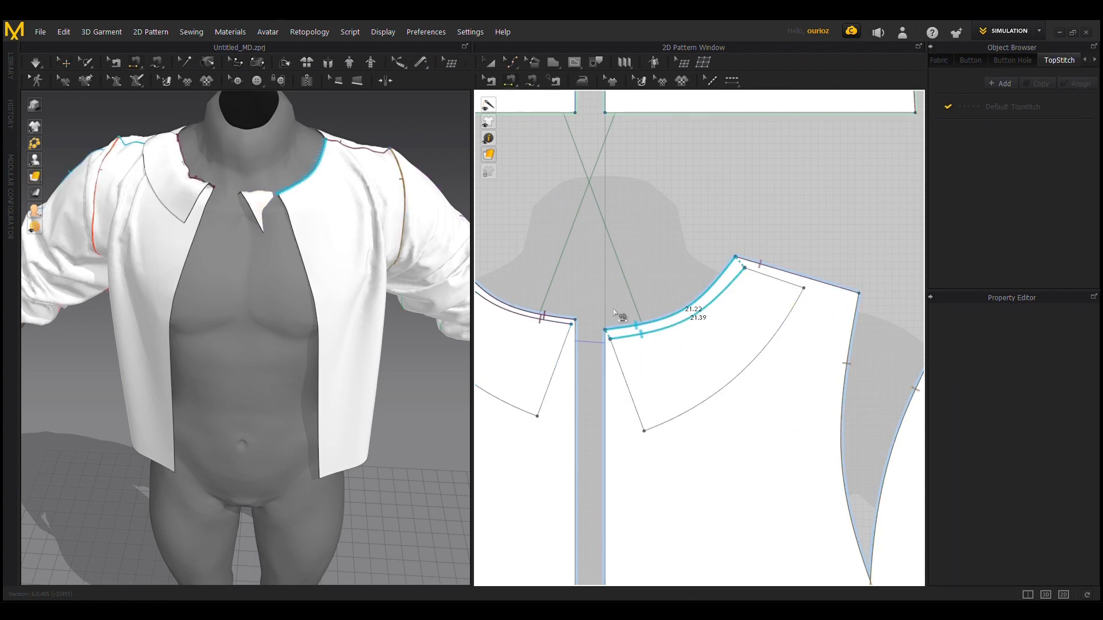
pyautogui.click(608, 507)
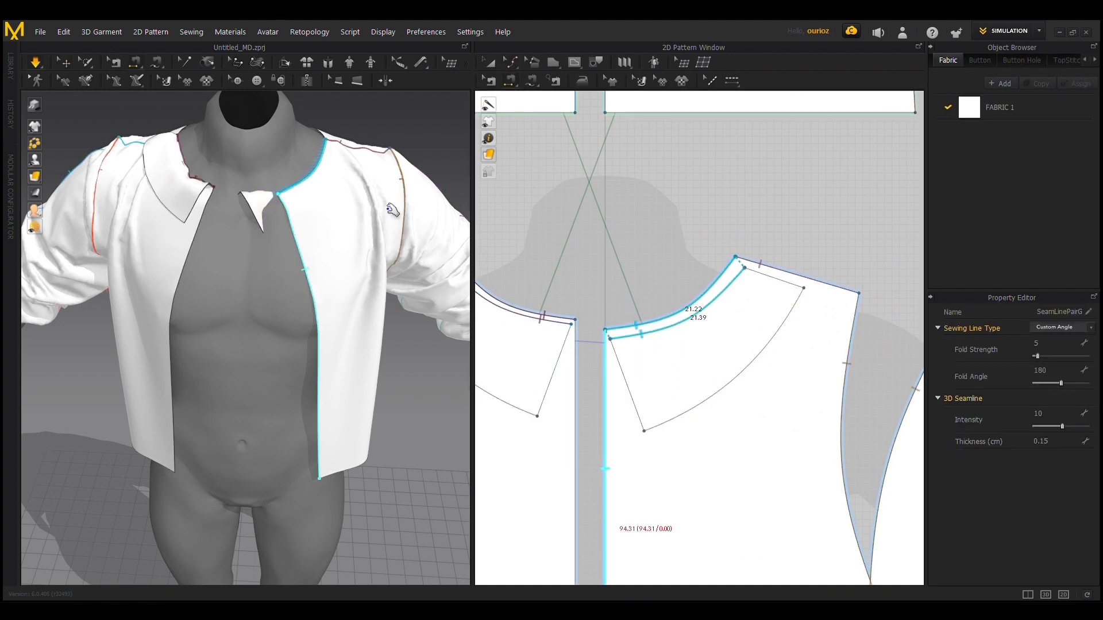
pyautogui.press('q')
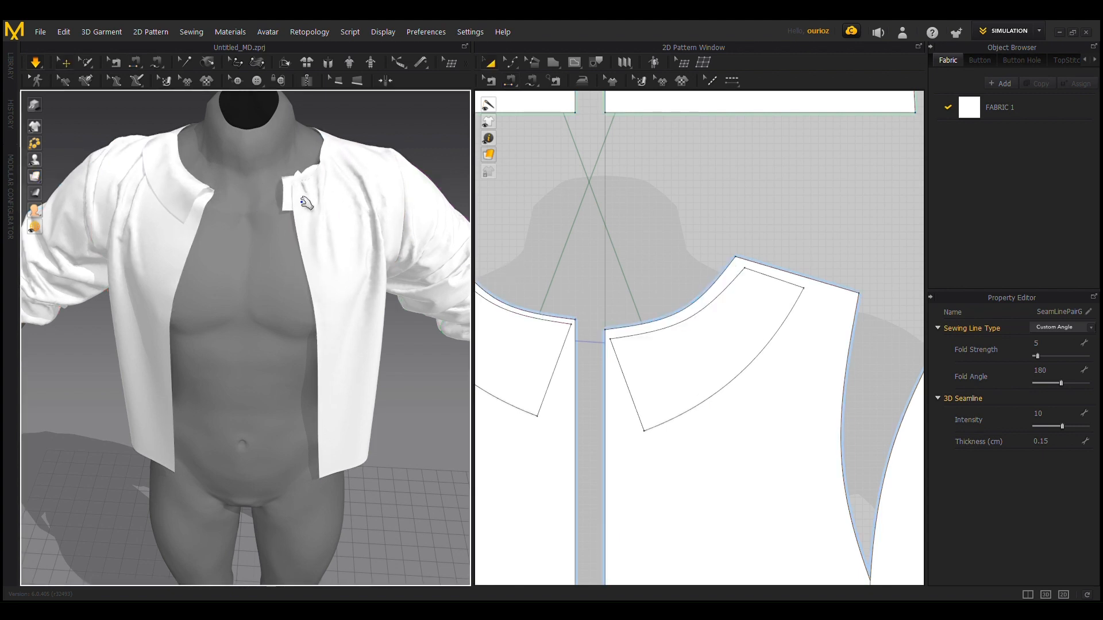
pyautogui.scroll(2, 290, 221)
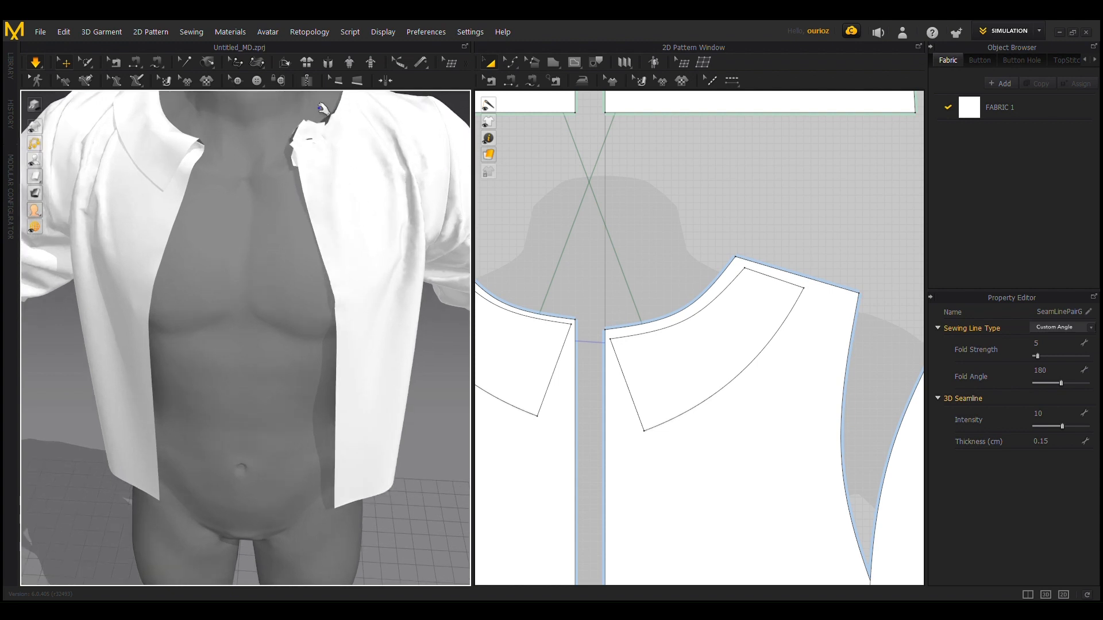
pyautogui.scroll(-3, 376, 229)
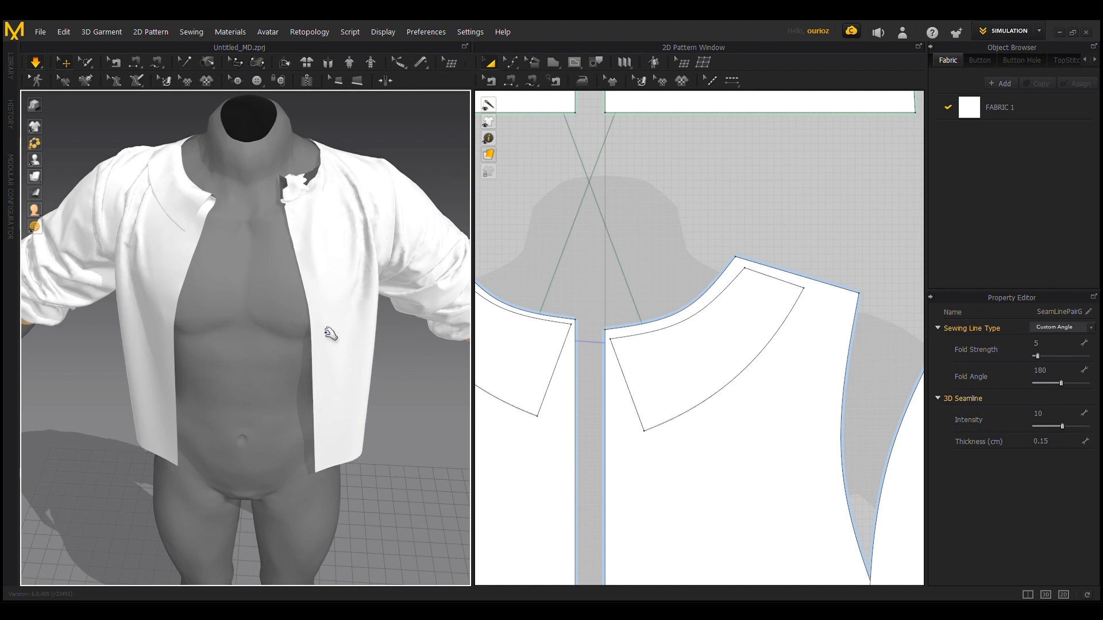
# Step: Stop the simulation and set the mirrored collar piece's layer to 1, above the front bodice
pyautogui.press('n')
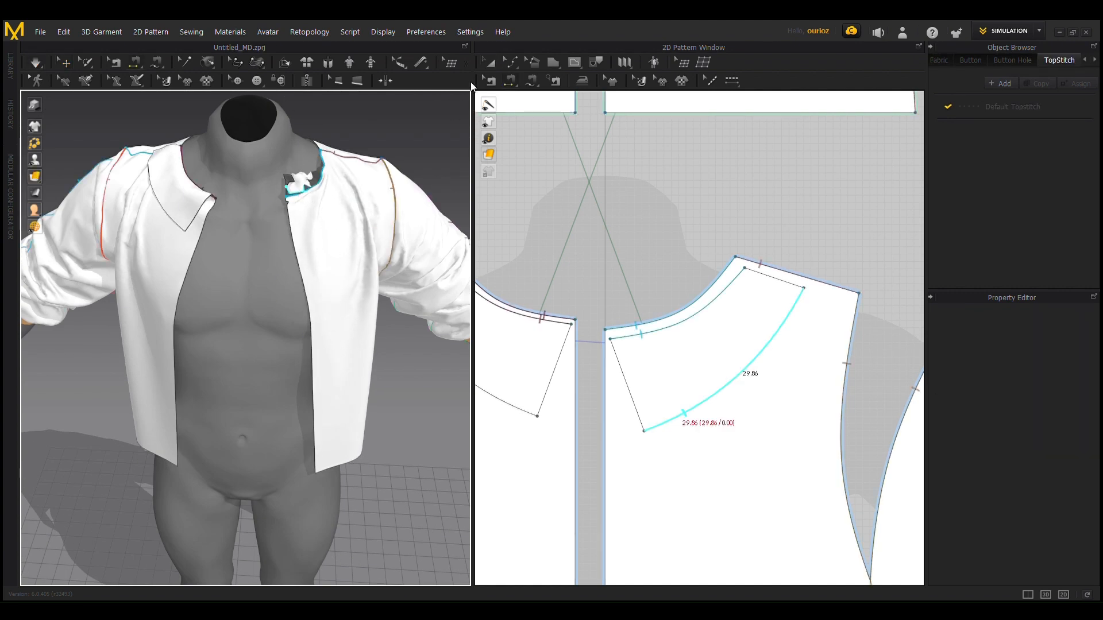
pyautogui.click(489, 62)
pyautogui.click(315, 190)
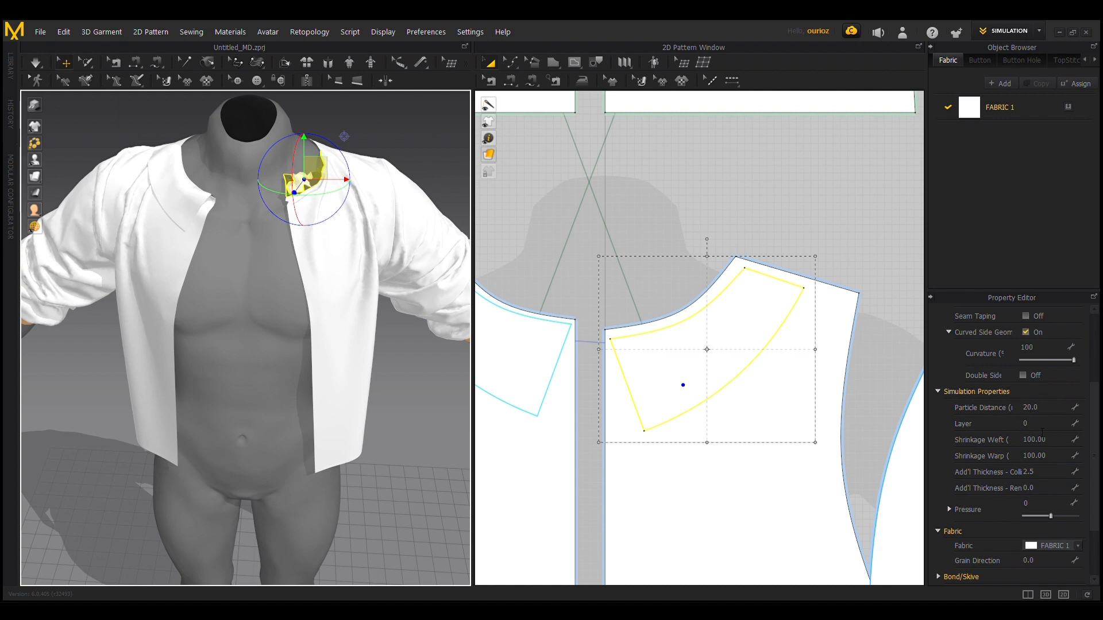
pyautogui.click(1042, 425)
pyautogui.press('Return')
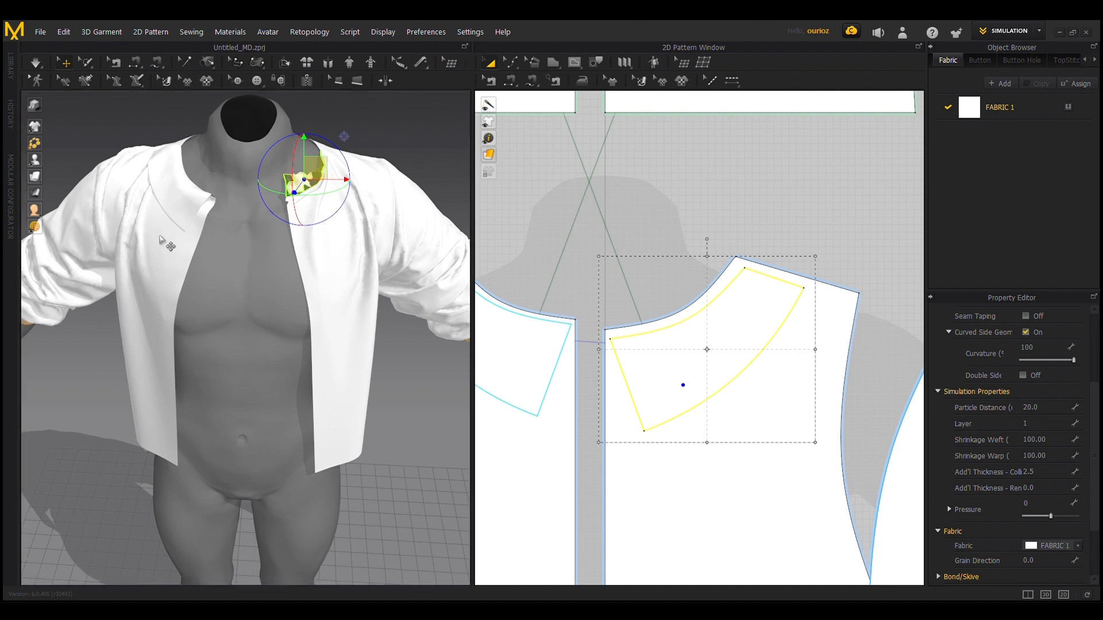
pyautogui.click(749, 503)
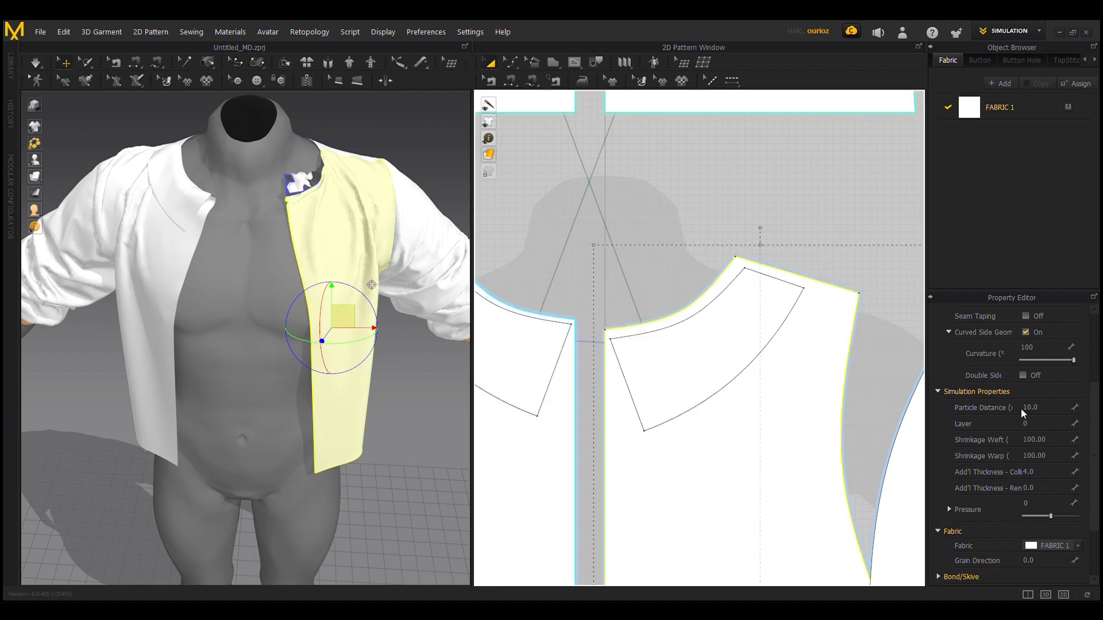
# Step: Simulate again and pull the crumpled mirrored collar piece outward so it lies over the front bodice
pyautogui.click(457, 363)
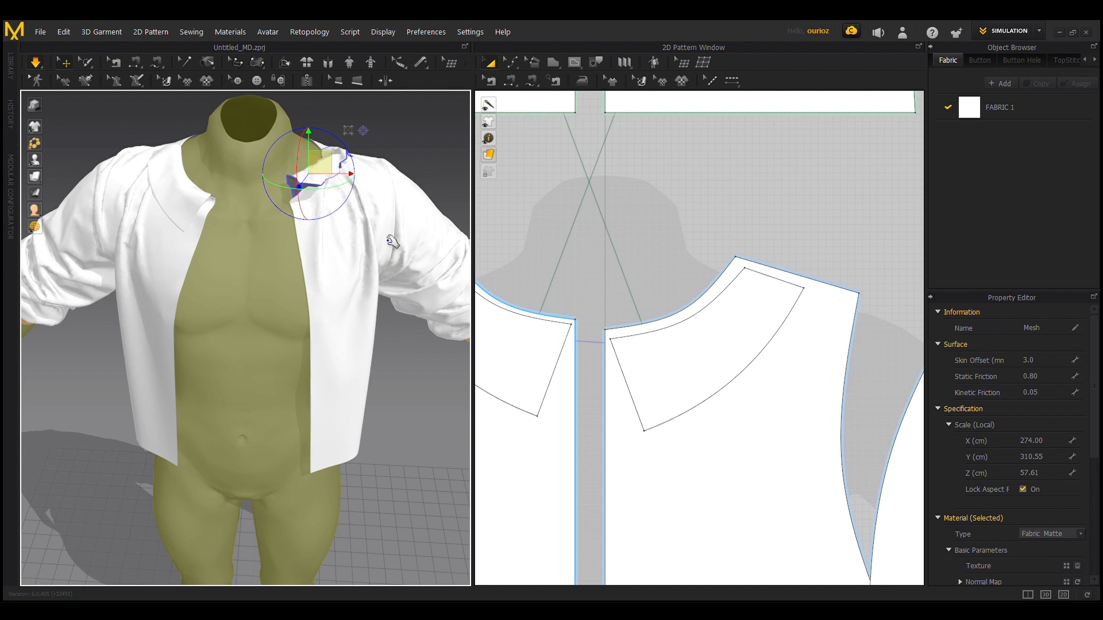
pyautogui.click(413, 142)
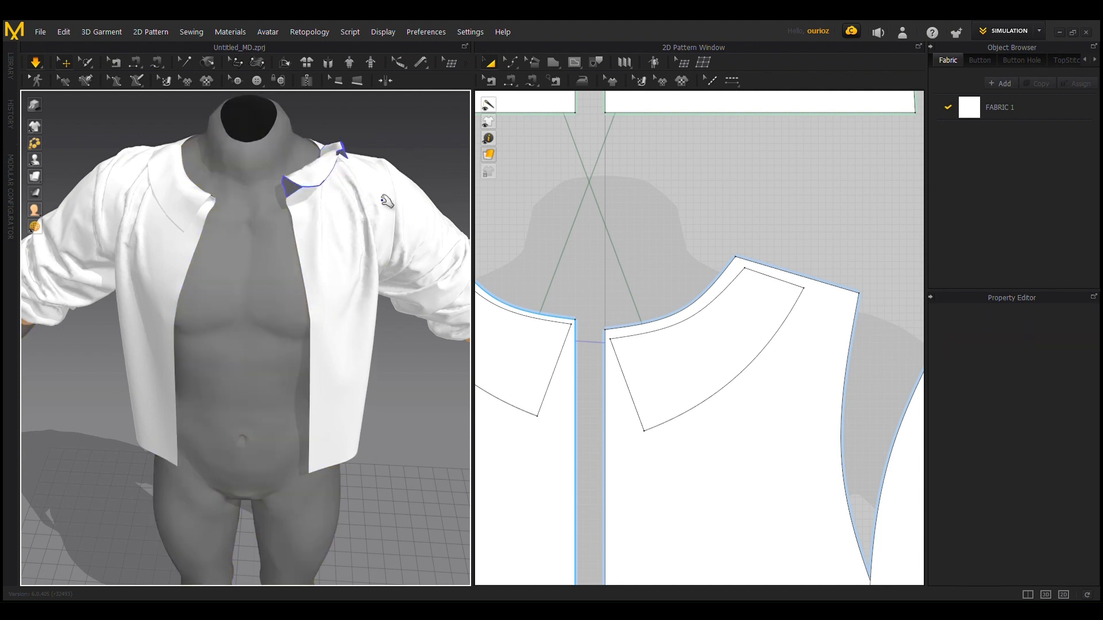
pyautogui.click(326, 185)
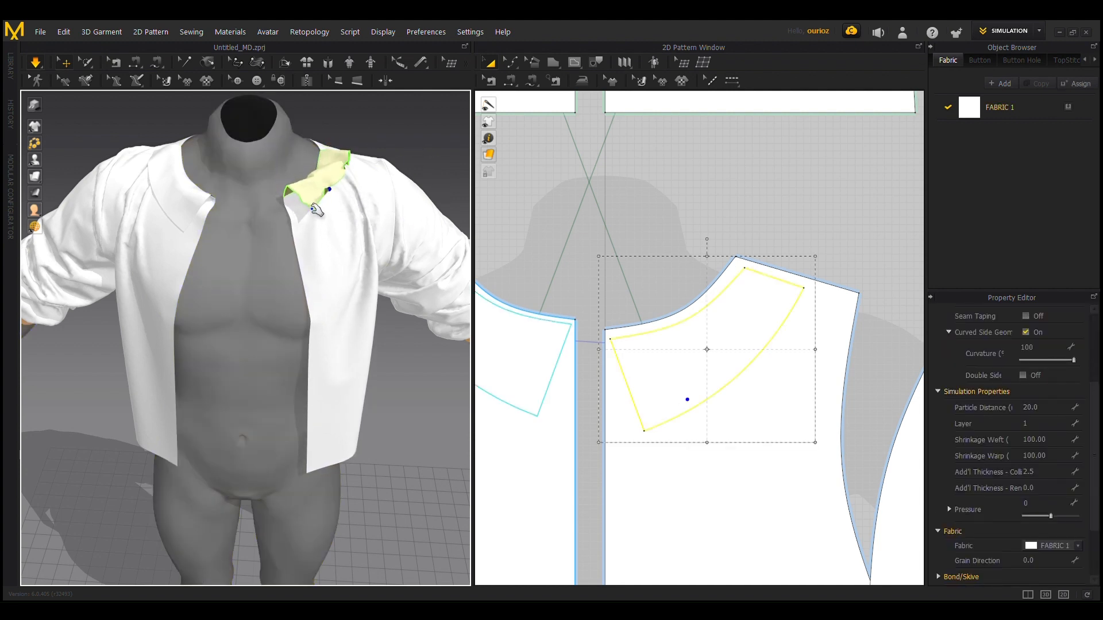
pyautogui.click(327, 232)
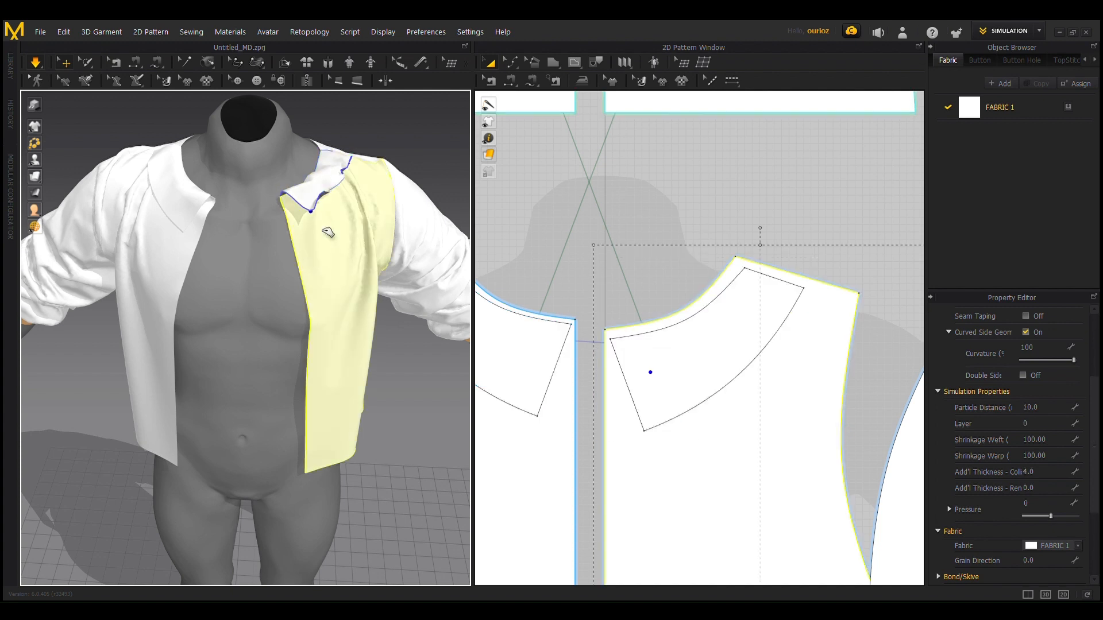
pyautogui.click(329, 199)
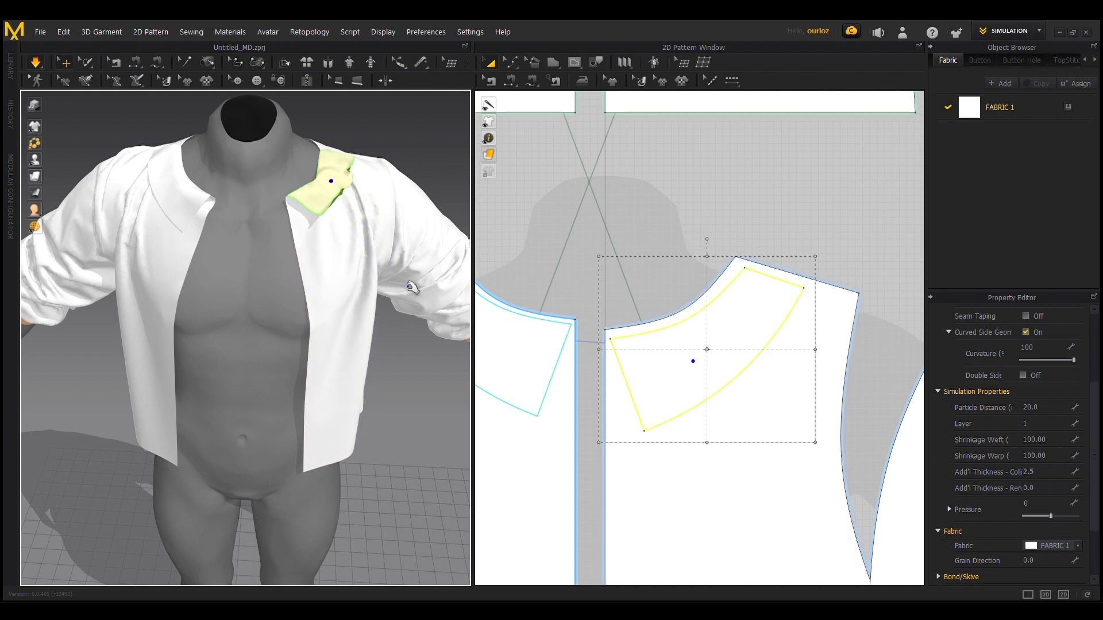
# Step: Pull the mirrored collar piece outward so it spreads flat over the front bodice toward the shoulder
pyautogui.moveTo(413, 290); pyautogui.dragTo(243, 386, button='right')
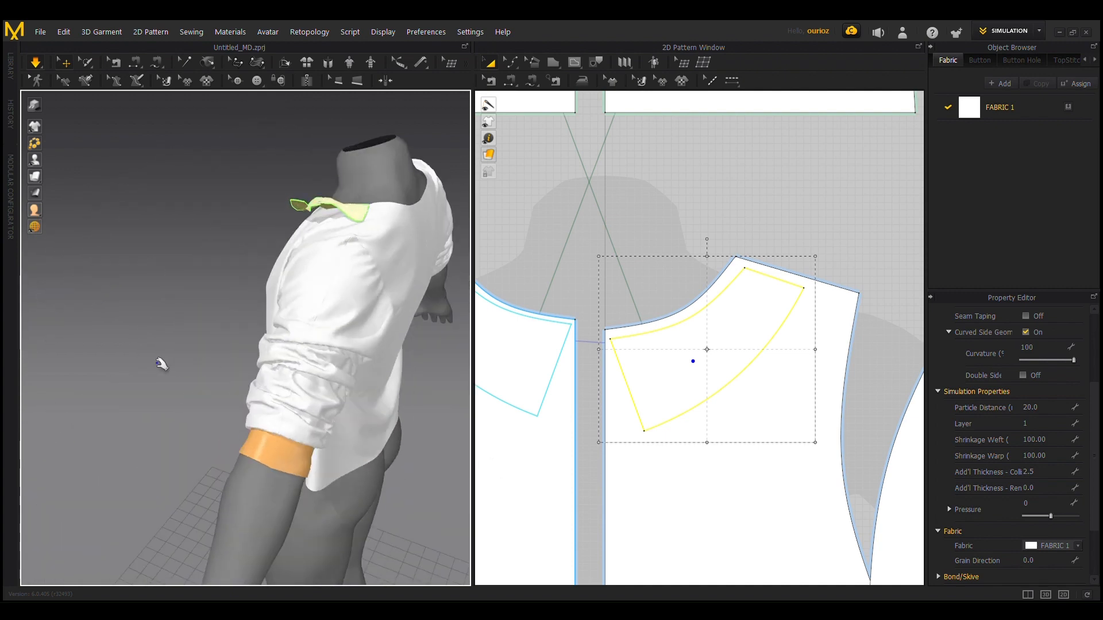
pyautogui.scroll(3, 128, 335)
pyautogui.moveTo(124, 335); pyautogui.dragTo(229, 246, button='right')
pyautogui.moveTo(135, 123); pyautogui.dragTo(93, 244, button='middle')
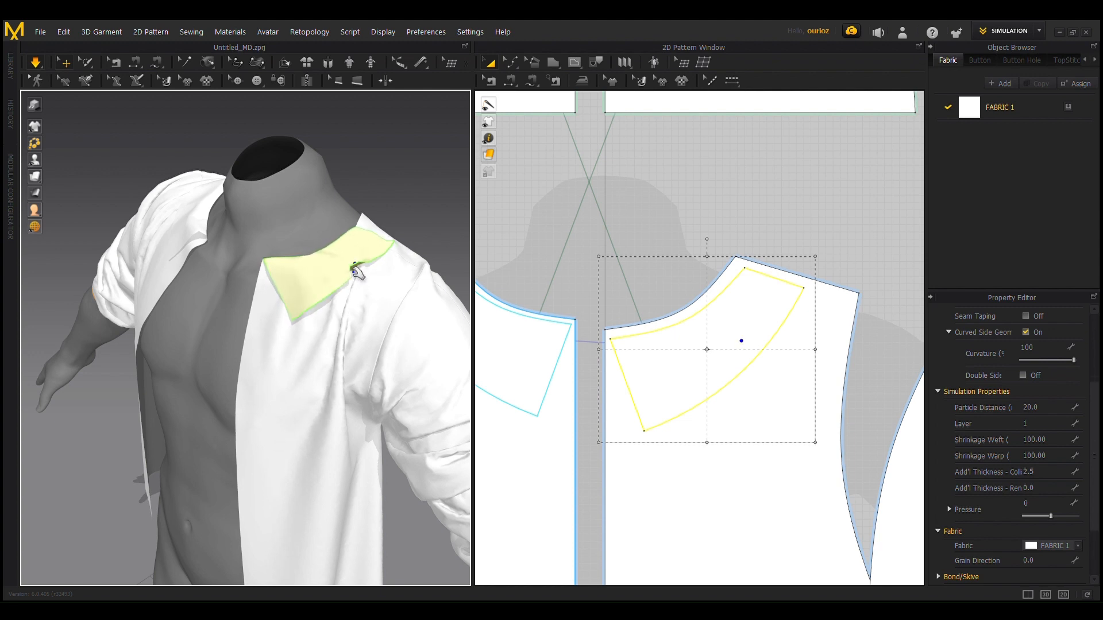
pyautogui.moveTo(354, 271); pyautogui.dragTo(380, 269)
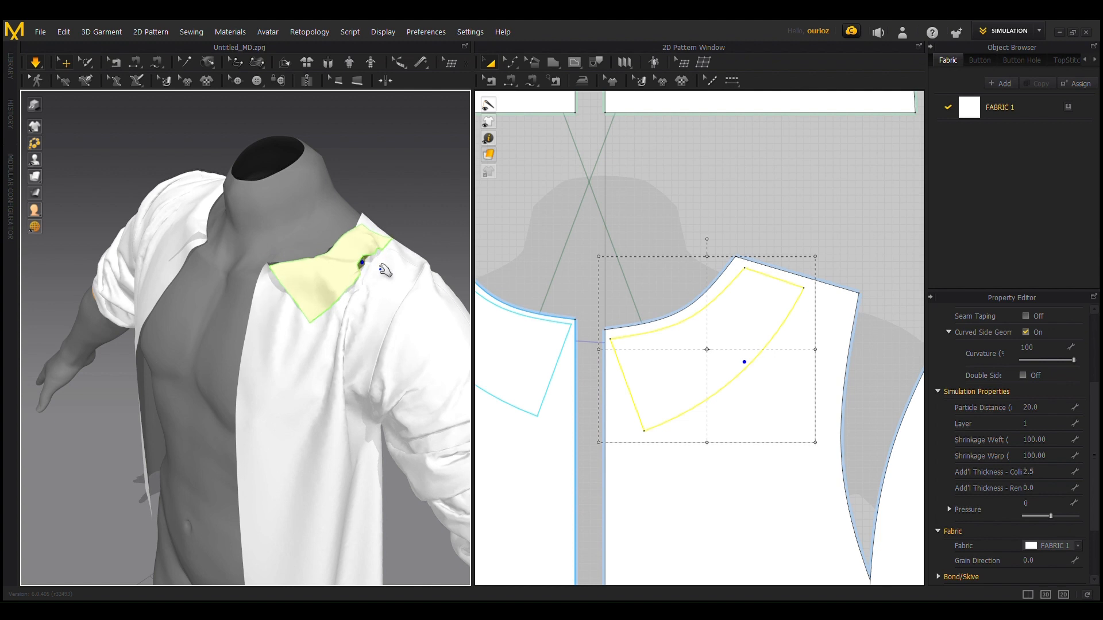
# Step: Pull the snagged spot on the mirrored collar piece's outer edge free so it lies over the shoulder
pyautogui.scroll(5, 300, 293)
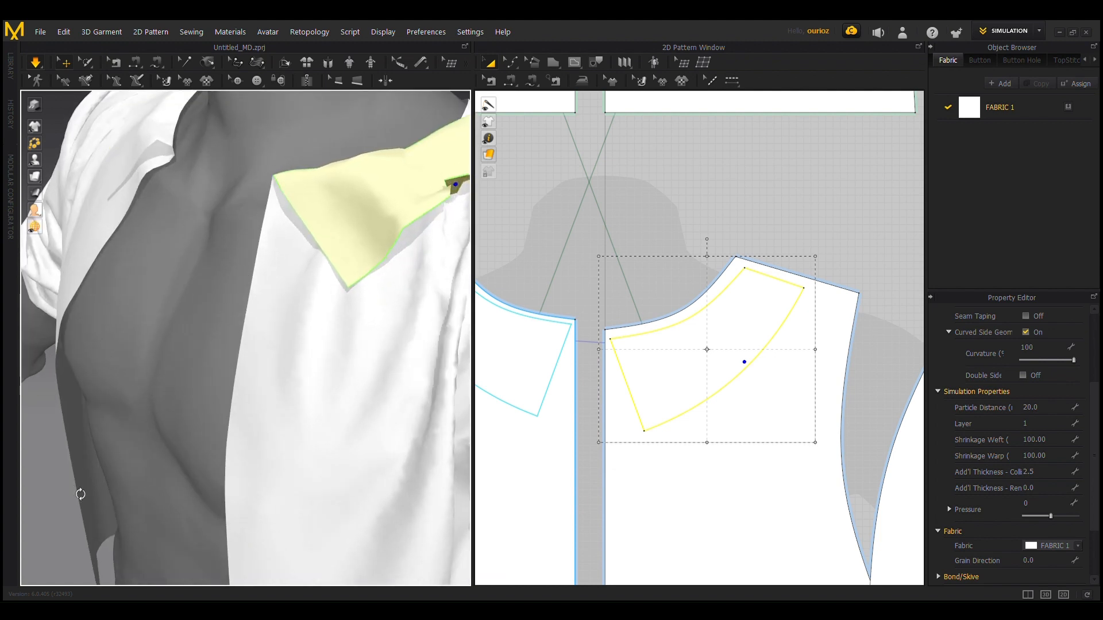
pyautogui.moveTo(80, 494); pyautogui.dragTo(197, 381, button='right')
pyautogui.moveTo(168, 136); pyautogui.dragTo(5, 169, button='right')
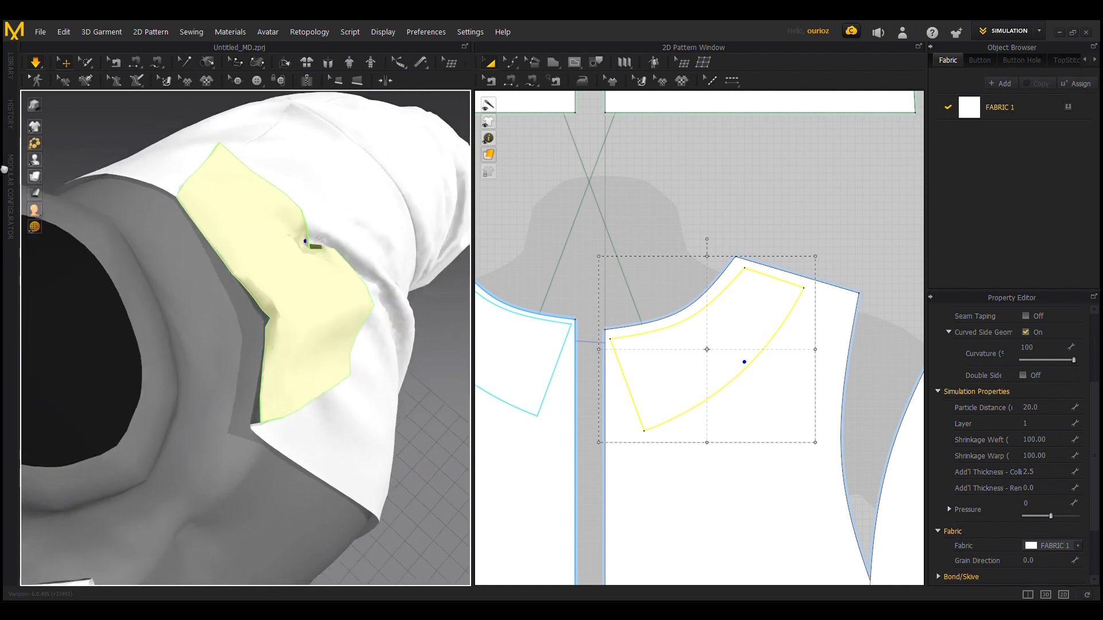
pyautogui.scroll(5, 328, 234)
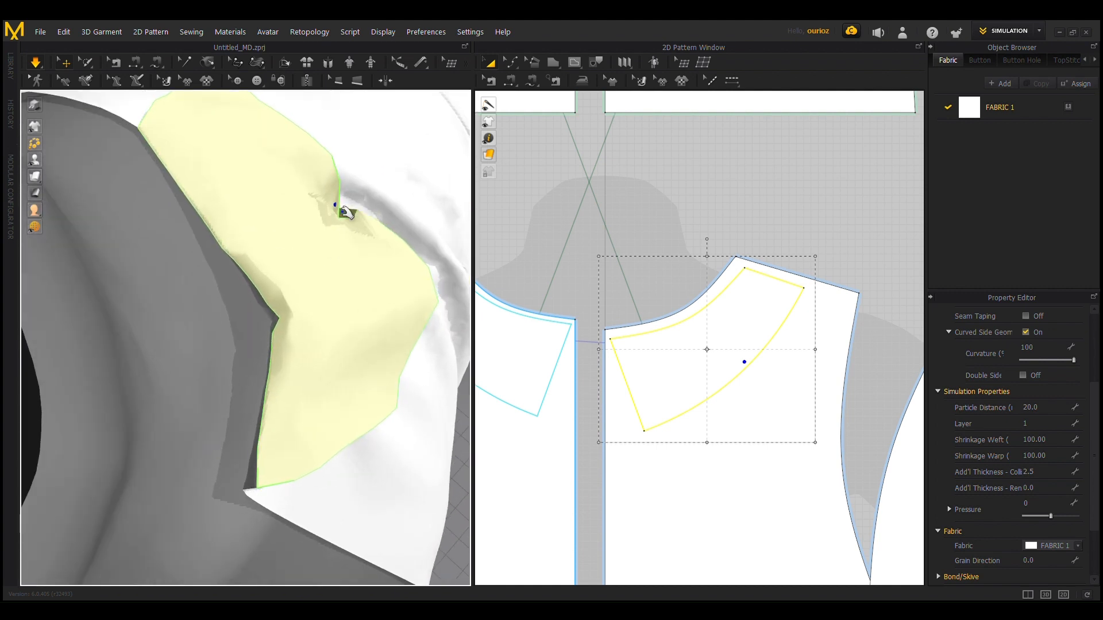
pyautogui.moveTo(345, 211); pyautogui.dragTo(346, 132)
pyautogui.scroll(-2, 472, 512)
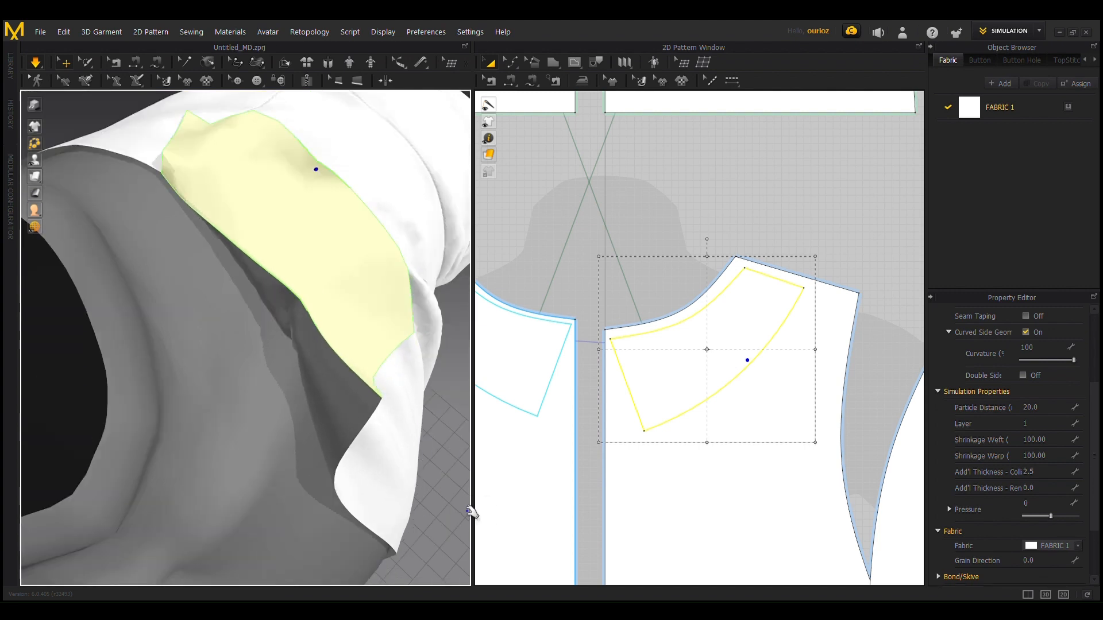
pyautogui.scroll(-2, 471, 512)
pyautogui.moveTo(463, 511); pyautogui.dragTo(359, 441, button='right')
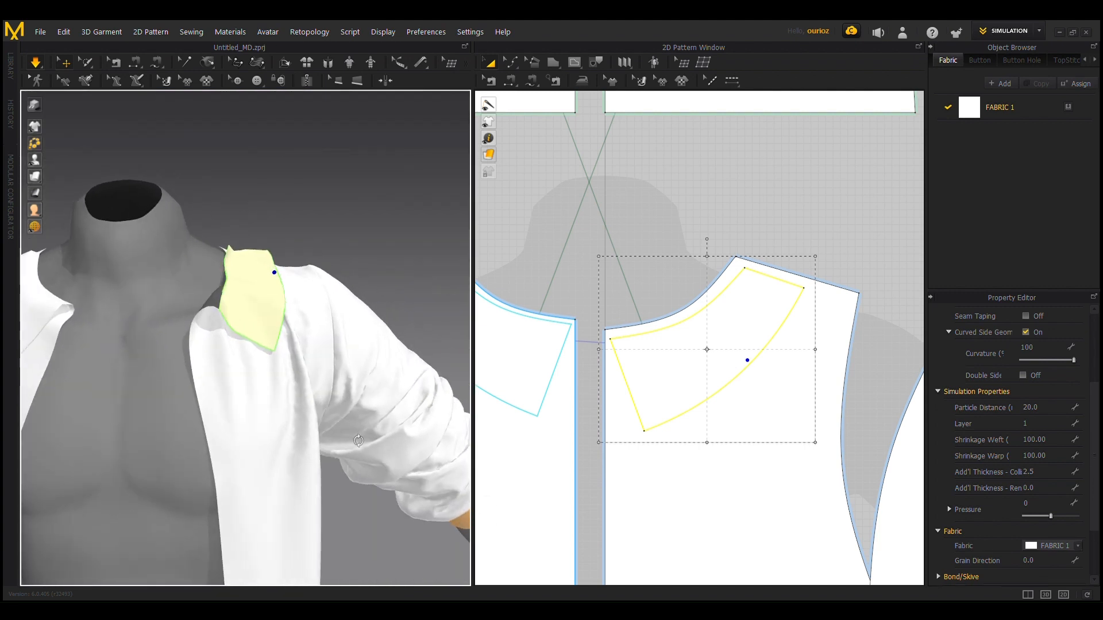
pyautogui.scroll(-5, 320, 205)
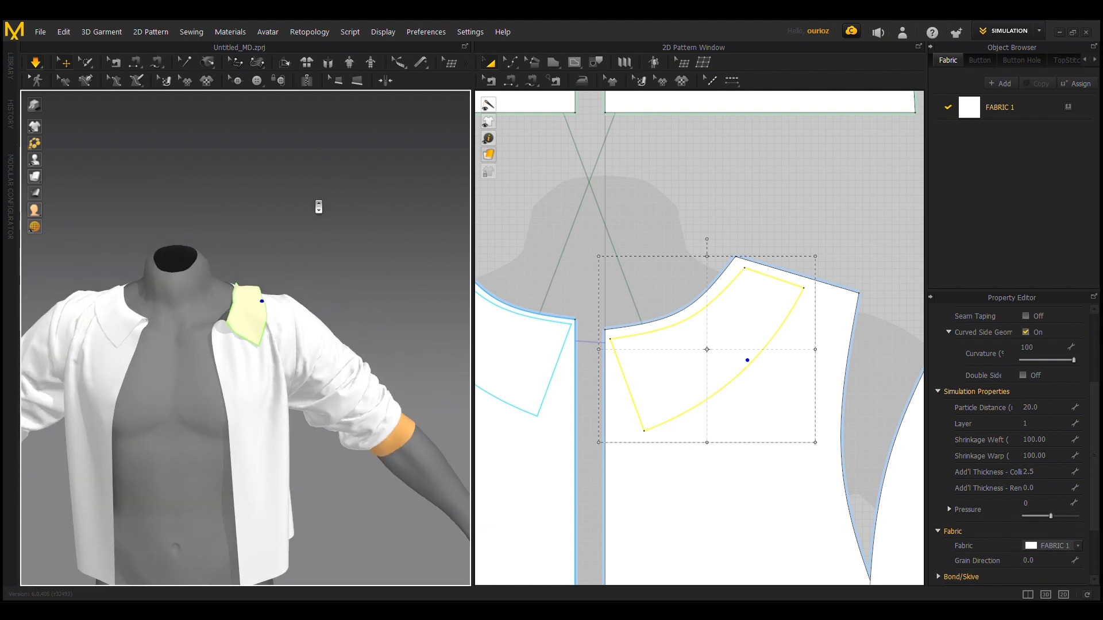
pyautogui.scroll(-4, 318, 206)
pyautogui.scroll(3, 298, 282)
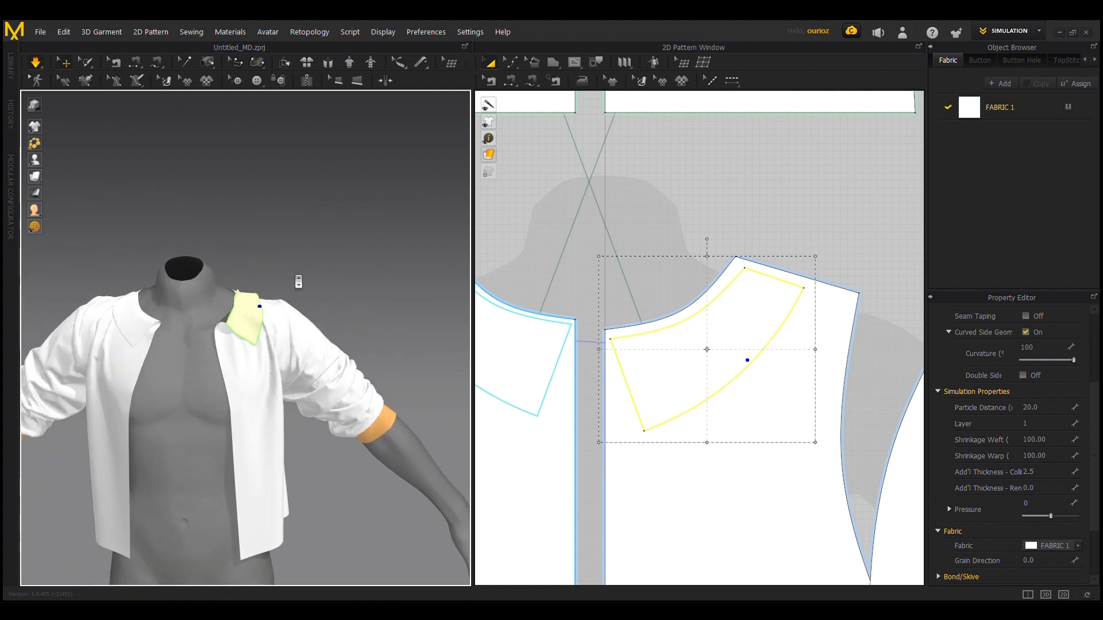
# Step: Place copies of both front collar pieces above the back bodice neckline in the 2D pattern and set their layer to 1
pyautogui.moveTo(377, 288); pyautogui.dragTo(111, 300, button='right')
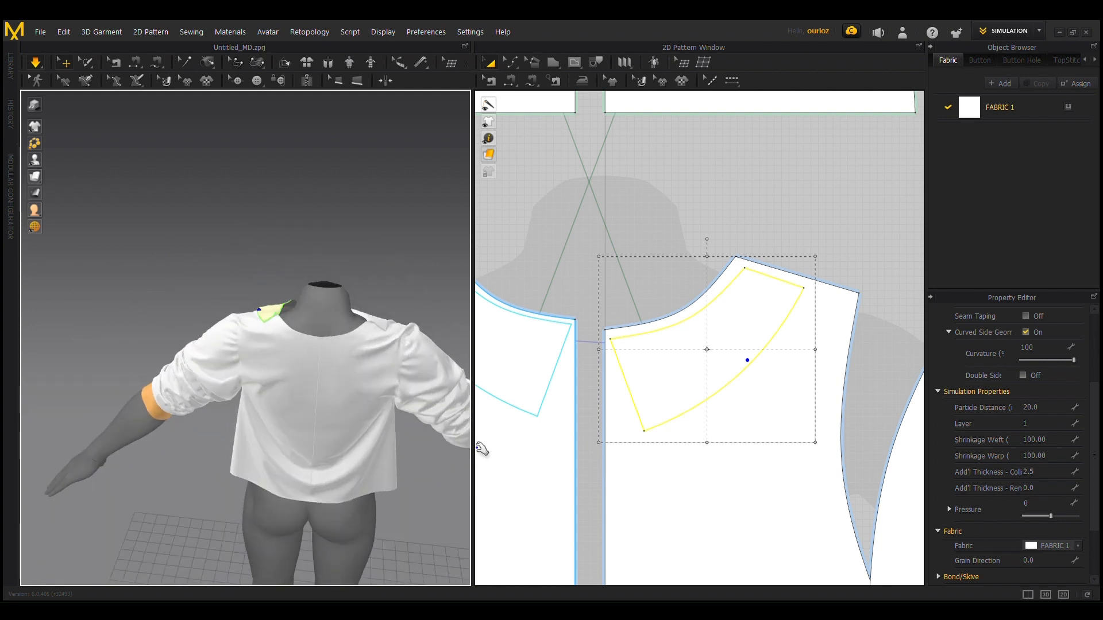
pyautogui.scroll(-3, 708, 252)
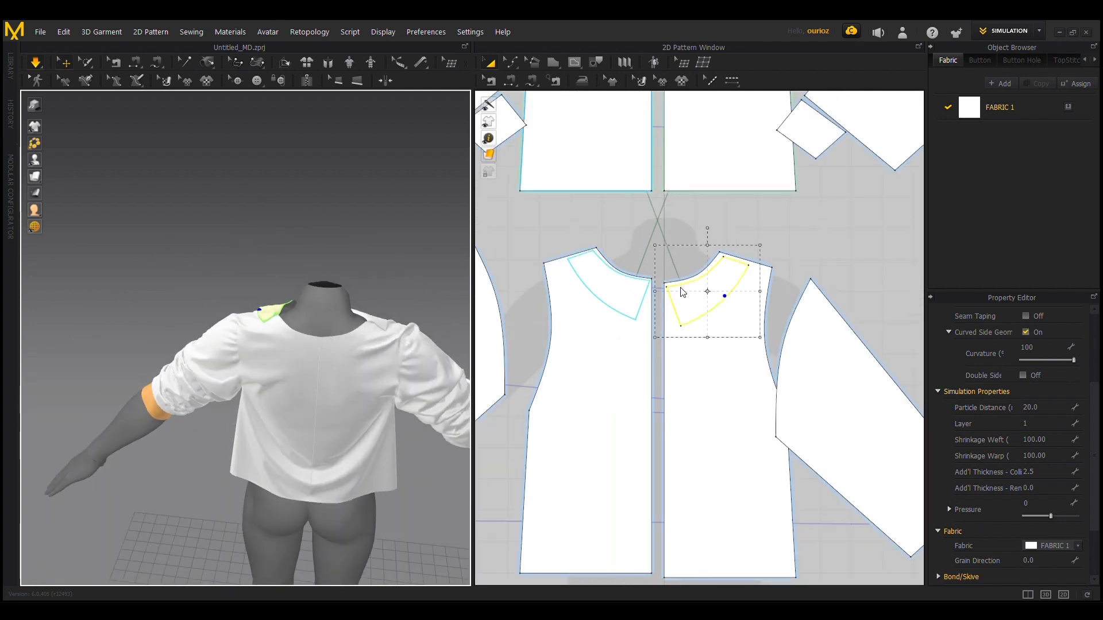
pyautogui.keyDown('shift'); pyautogui.click(616, 296); pyautogui.keyUp('shift')
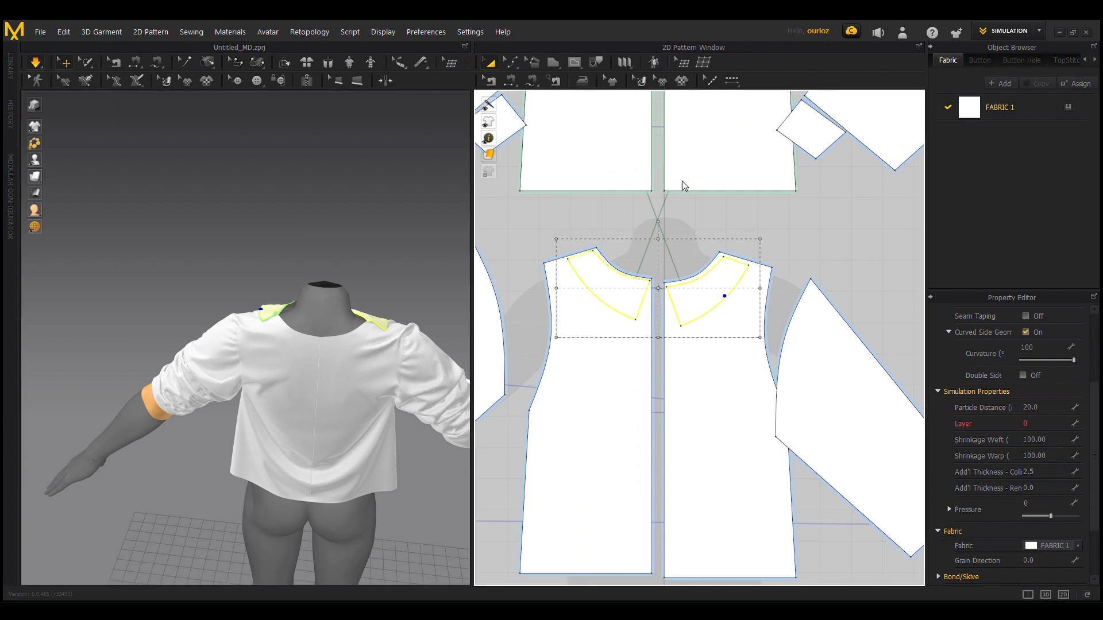
pyautogui.hotkey('ctrl', 'v')
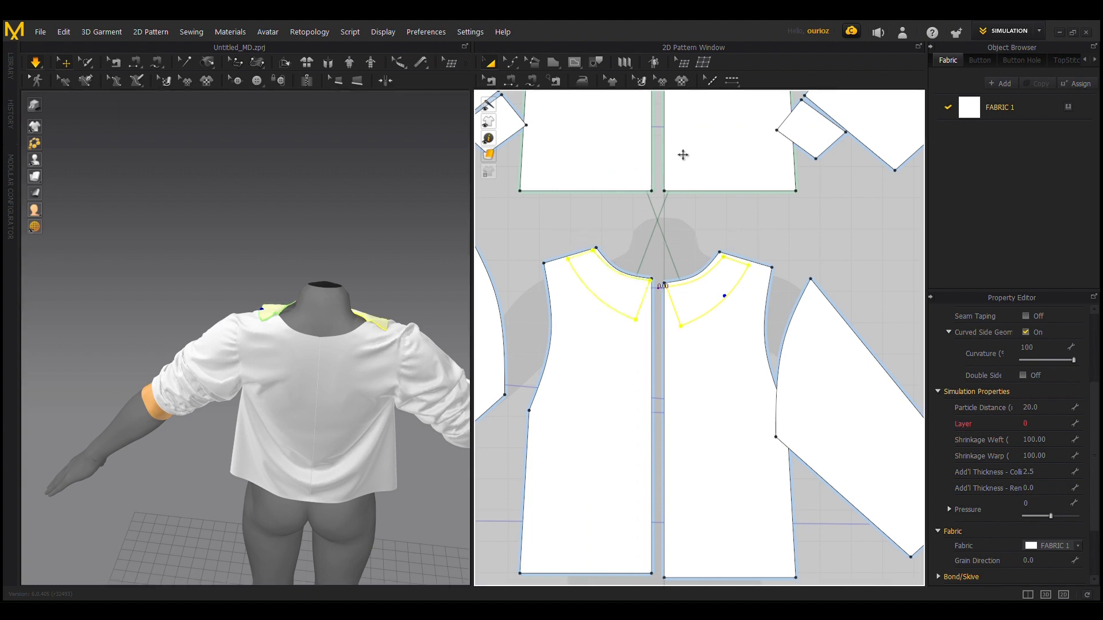
pyautogui.moveTo(682, 152); pyautogui.dragTo(664, 561, button='middle')
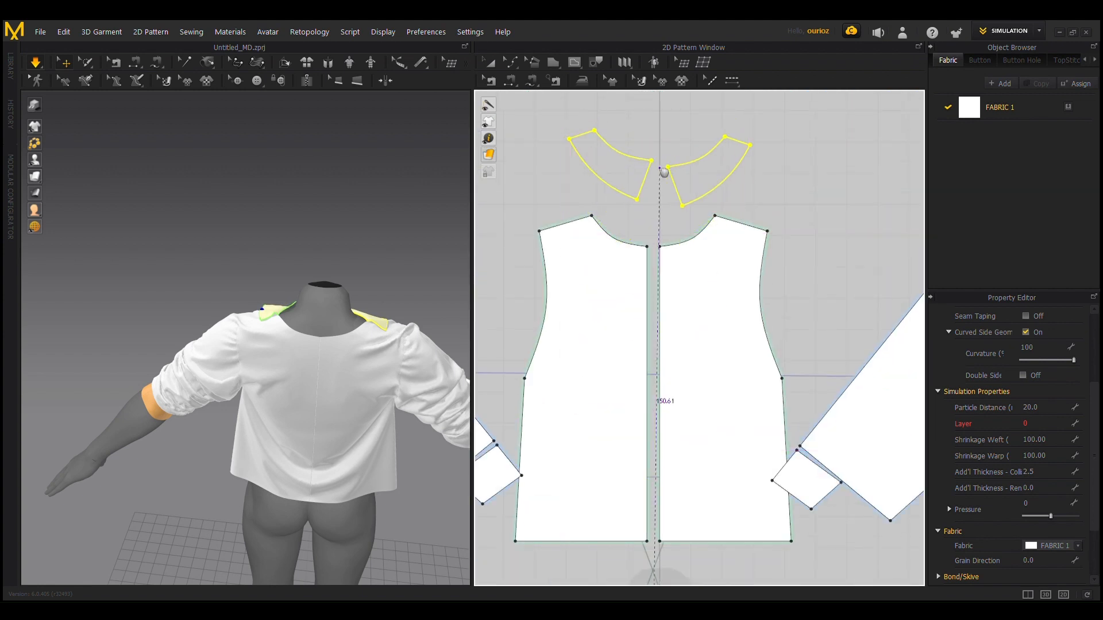
pyautogui.click(657, 334)
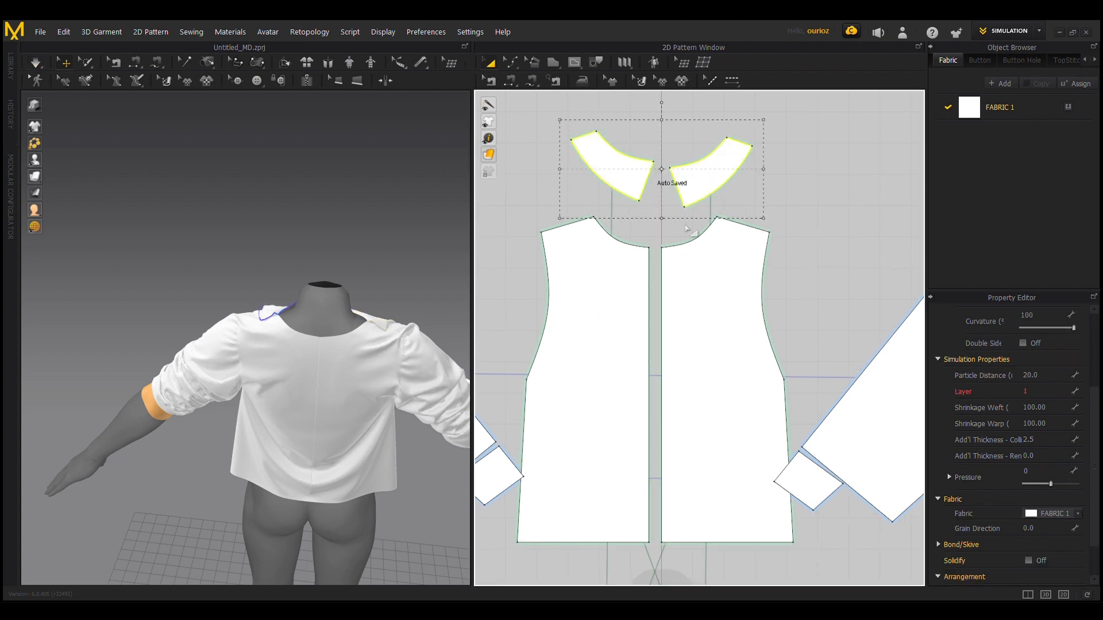
pyautogui.click(1051, 393)
pyautogui.press('Return')
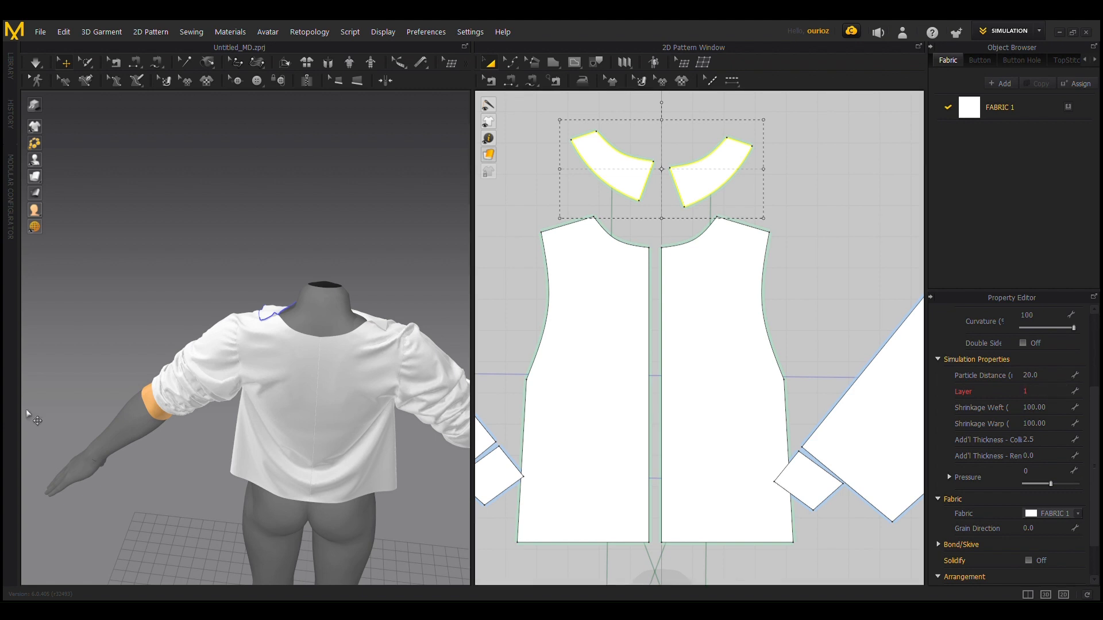
# Step: Rotate the two copied collar pieces in the 3D view to face the back of the garment
pyautogui.scroll(-6, 277, 287)
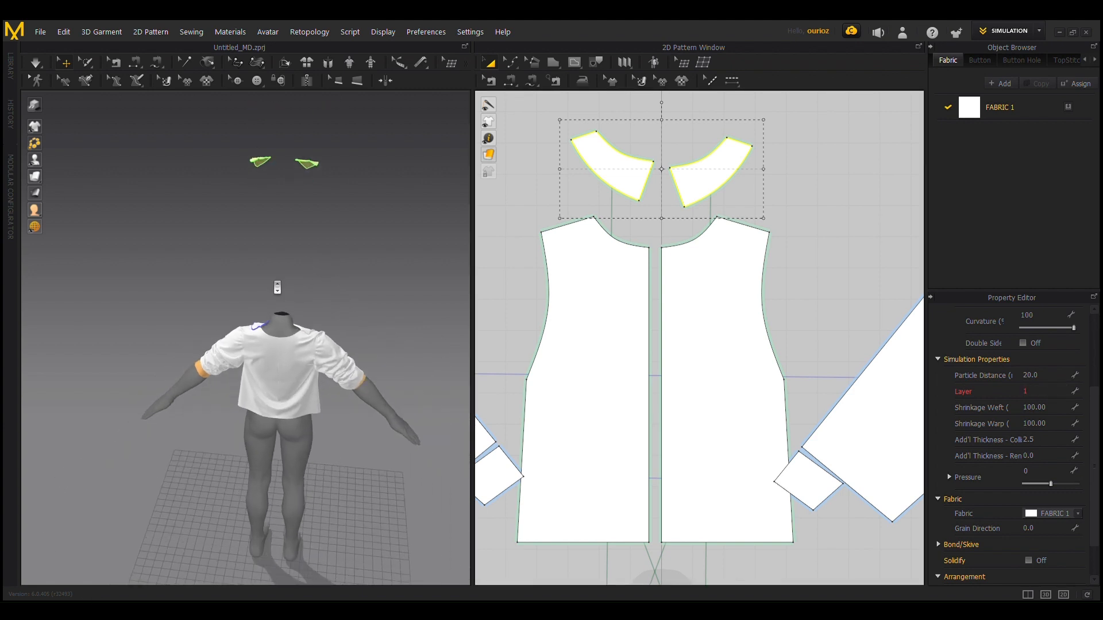
pyautogui.moveTo(247, 217); pyautogui.dragTo(325, 236, button='right')
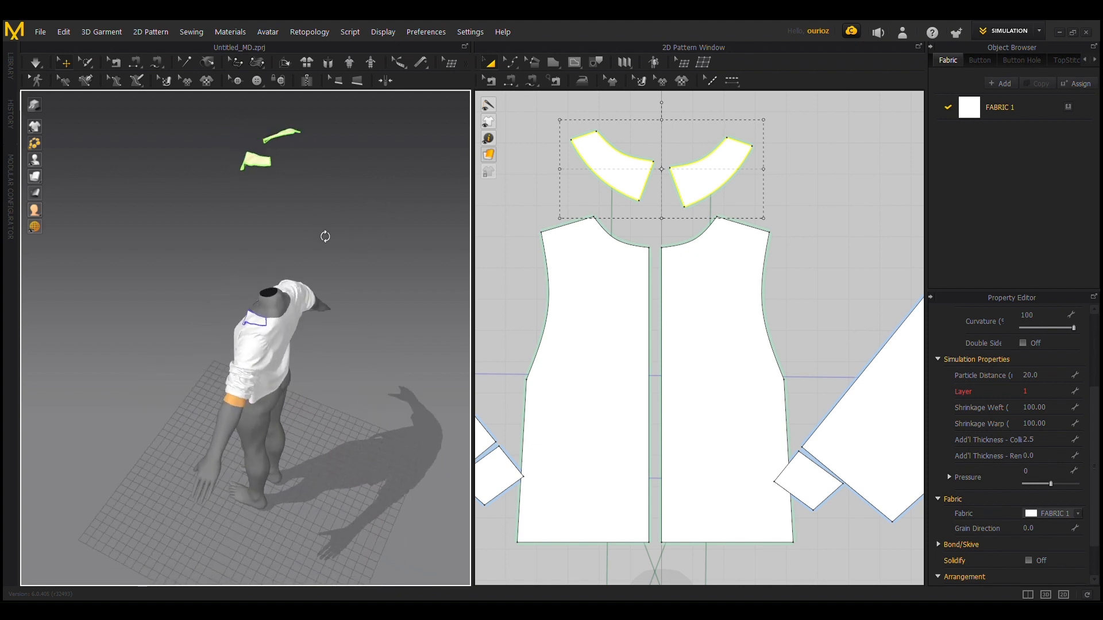
pyautogui.click(251, 162)
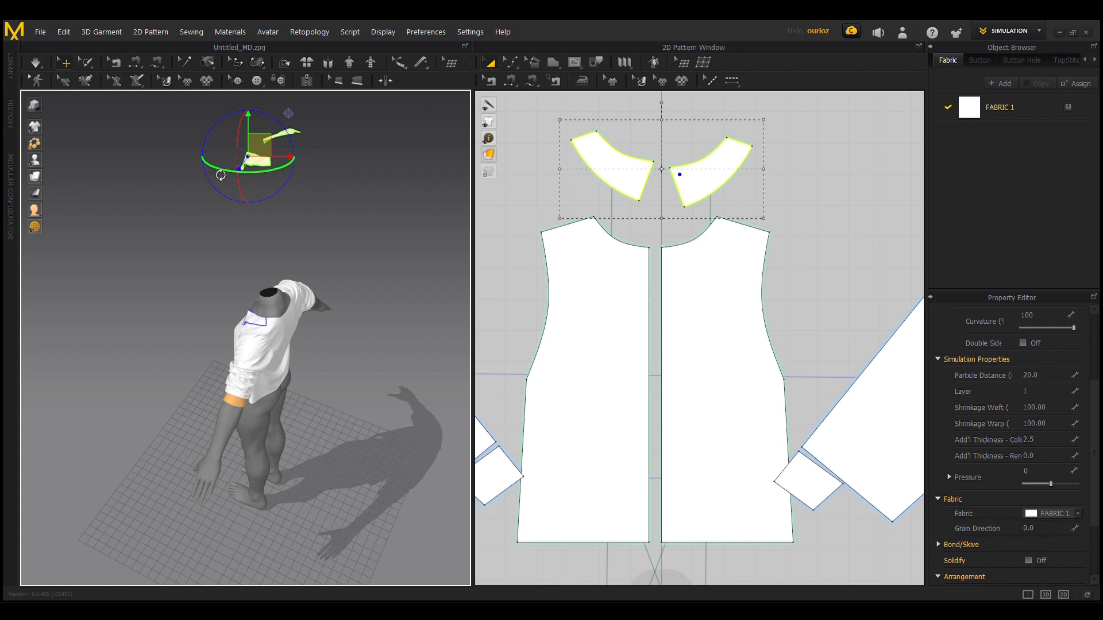
pyautogui.moveTo(221, 175); pyautogui.dragTo(321, 143)
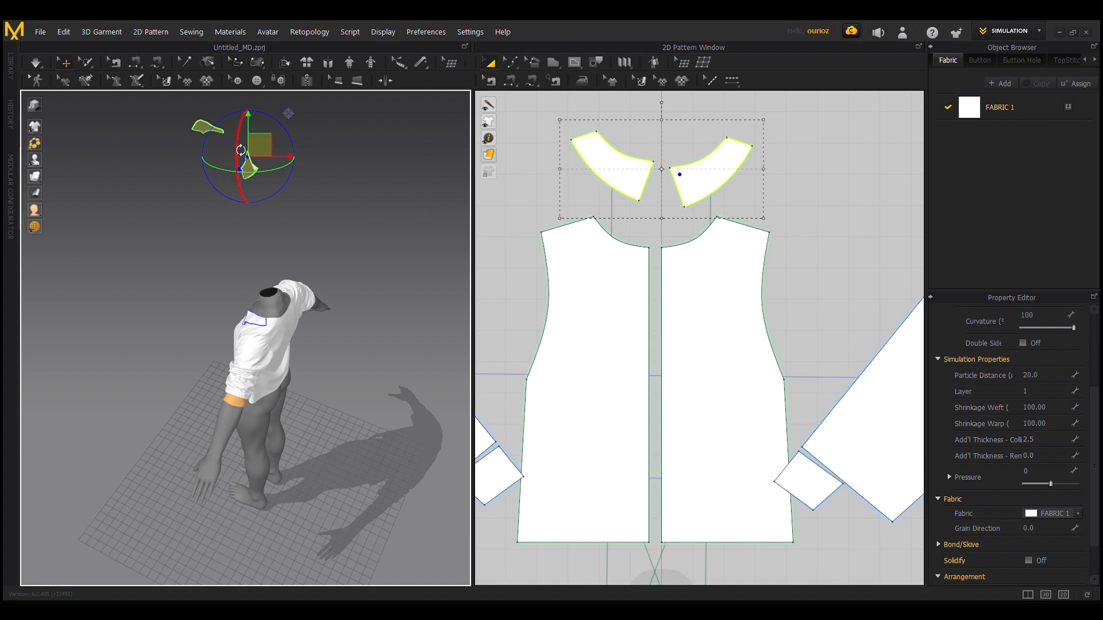
pyautogui.moveTo(220, 171); pyautogui.dragTo(314, 195)
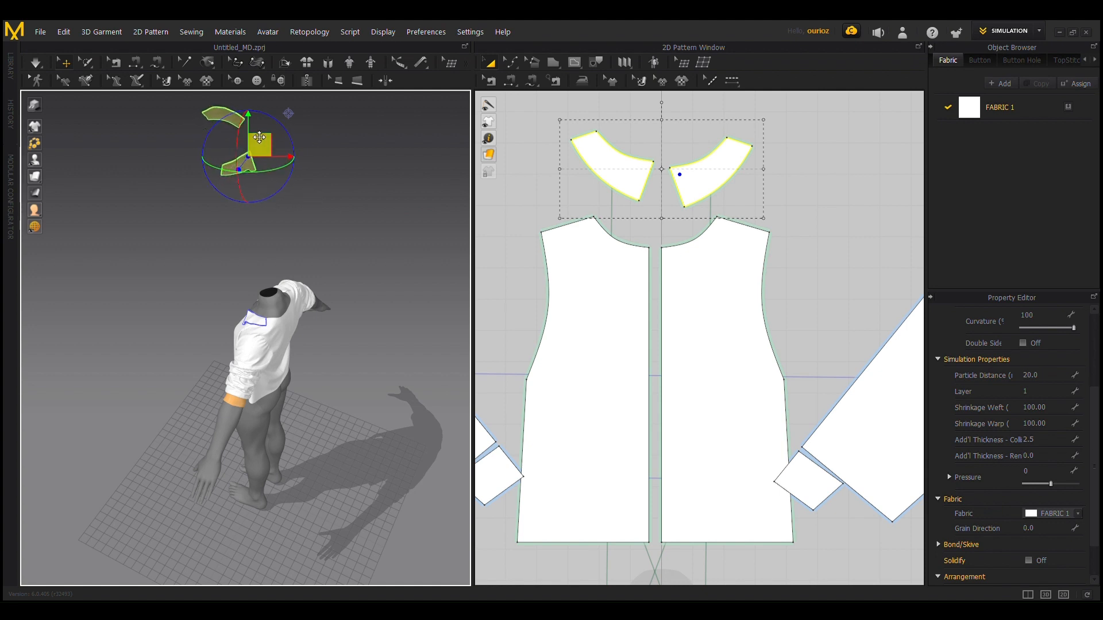
pyautogui.moveTo(240, 141); pyautogui.dragTo(266, 251)
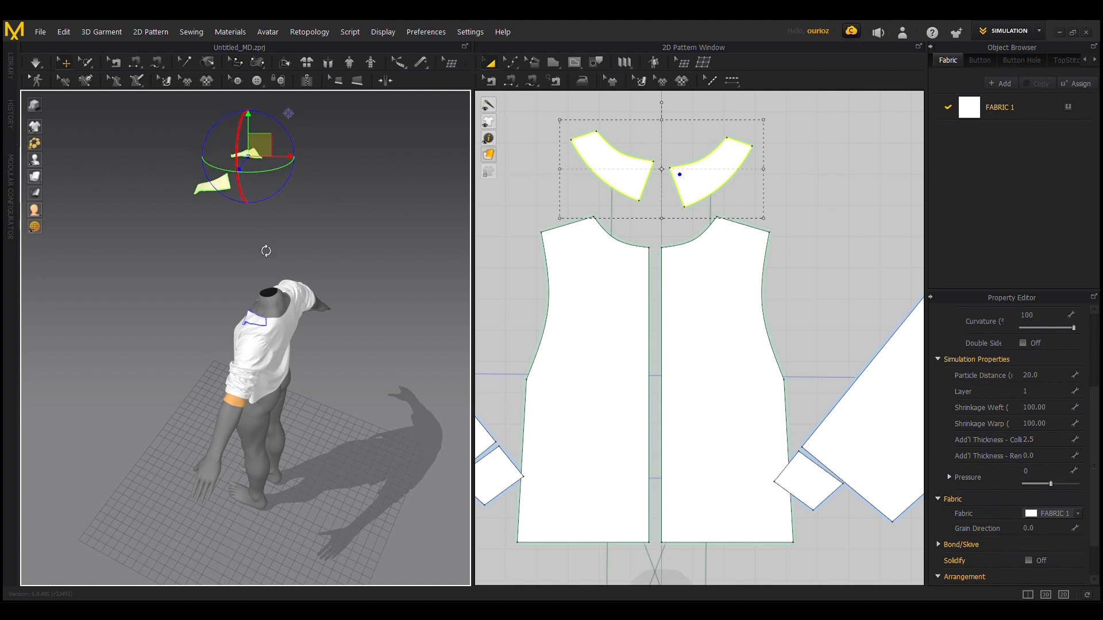
pyautogui.moveTo(265, 251); pyautogui.dragTo(276, 189, button='right')
# Step: Move the rotated collar pieces down behind the avatar's upper back, near the back neckline
pyautogui.moveTo(260, 181); pyautogui.dragTo(349, 333)
pyautogui.scroll(3, 393, 438)
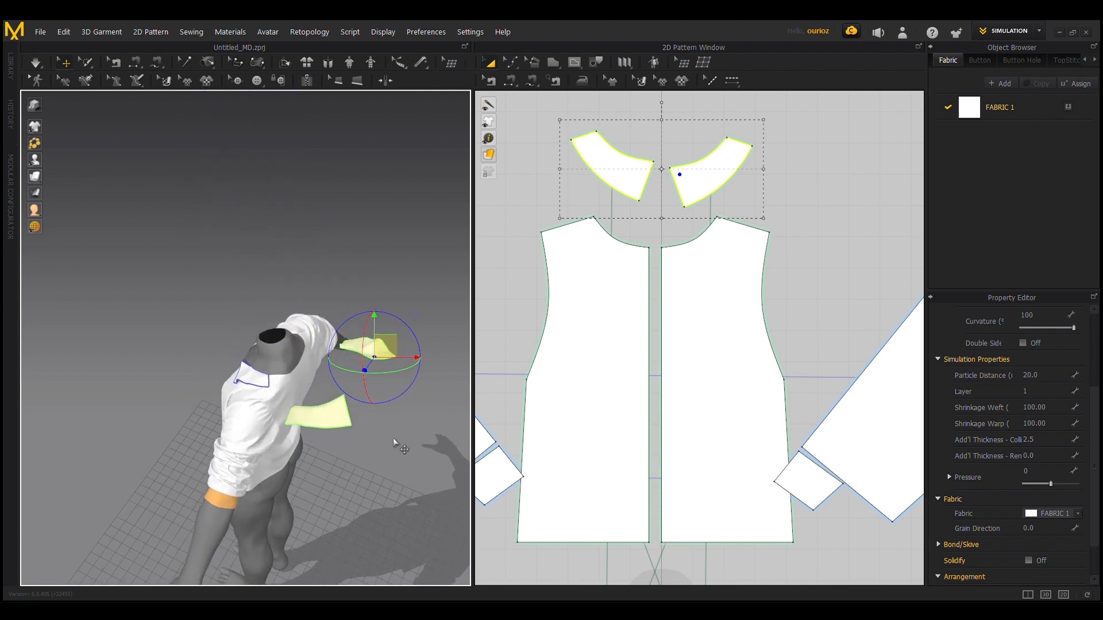
pyautogui.moveTo(395, 441); pyautogui.dragTo(329, 405, button='right')
pyautogui.moveTo(231, 347); pyautogui.dragTo(346, 485)
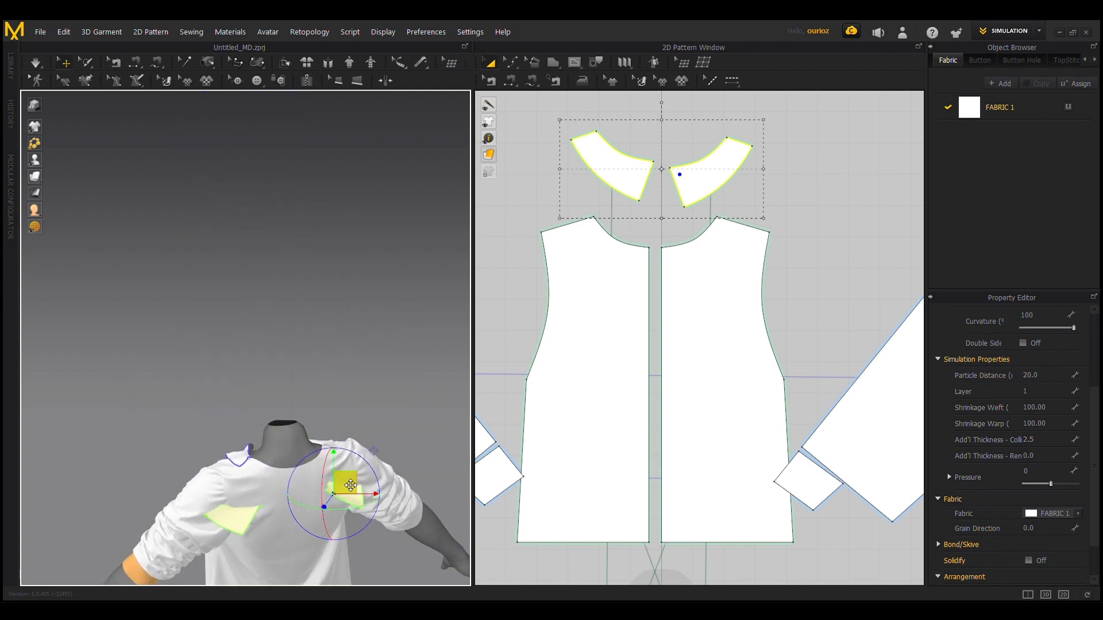
pyautogui.scroll(3, 333, 354)
pyautogui.scroll(1, 333, 353)
pyautogui.moveTo(334, 353); pyautogui.dragTo(384, 420, button='right')
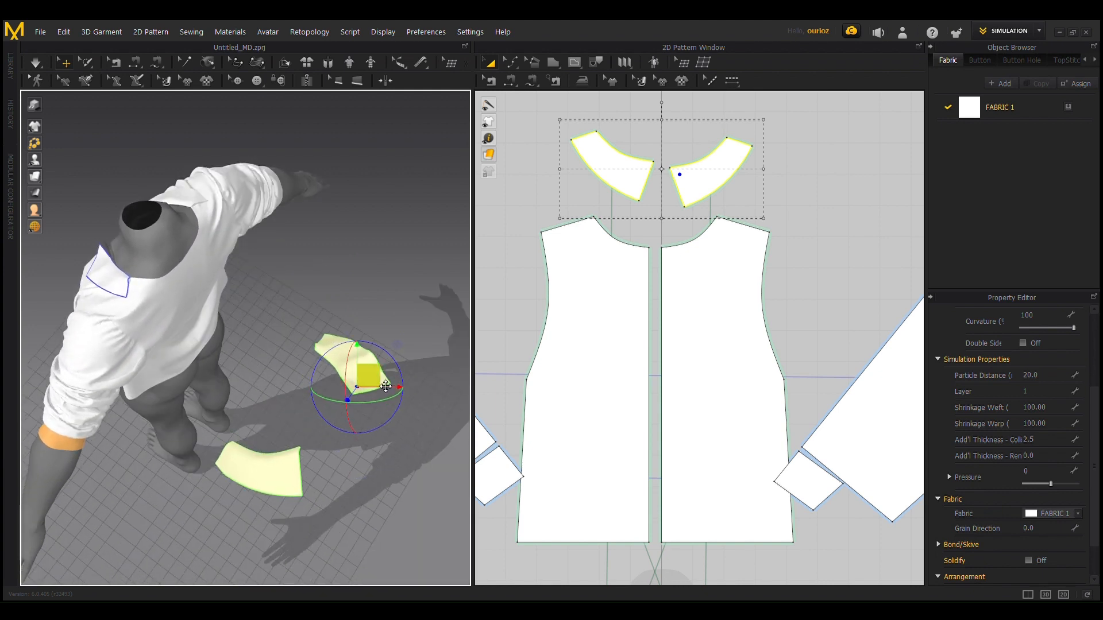
pyautogui.moveTo(377, 381); pyautogui.dragTo(324, 288)
pyautogui.moveTo(336, 329); pyautogui.dragTo(338, 360, button='right')
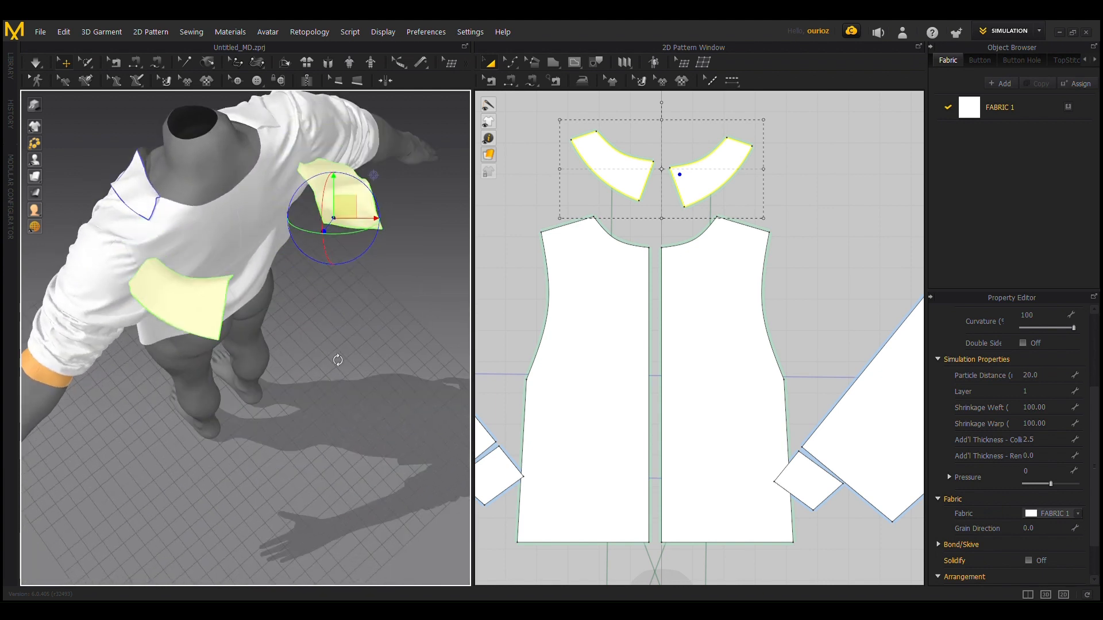
# Step: Sew each back collar piece's inner curved edge to the matching half of the back bodice neckline
pyautogui.click(510, 80)
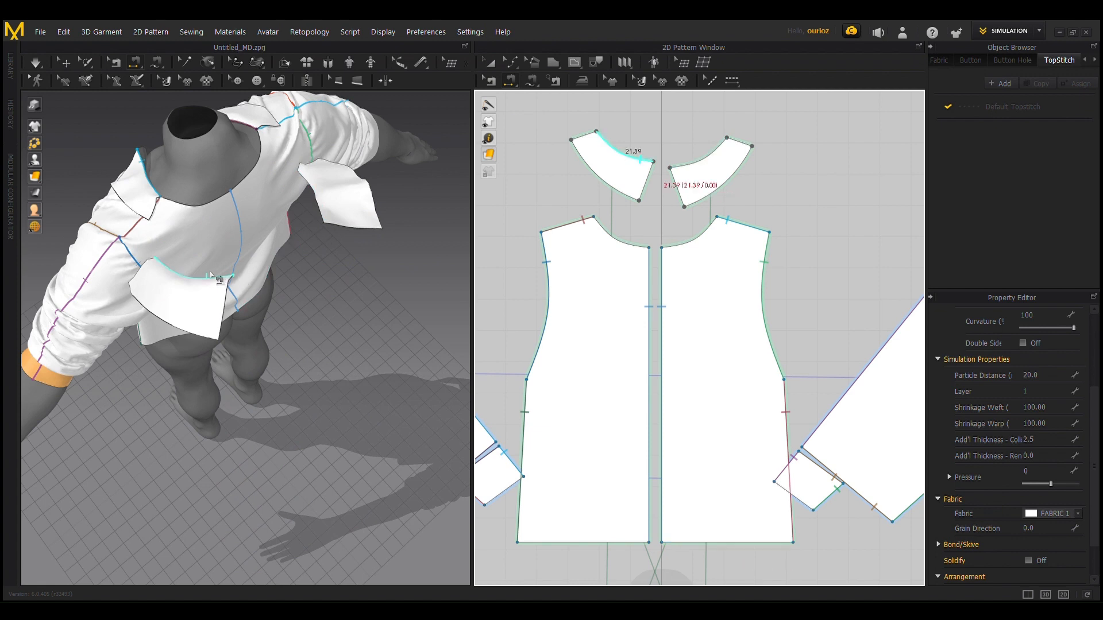
pyautogui.click(223, 203)
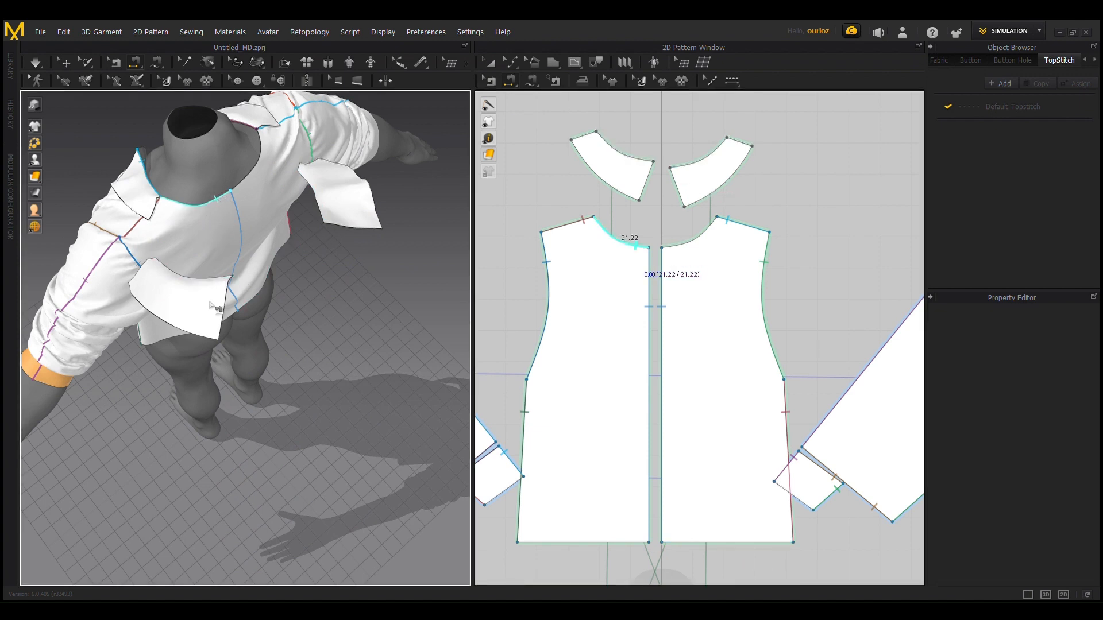
pyautogui.click(224, 284)
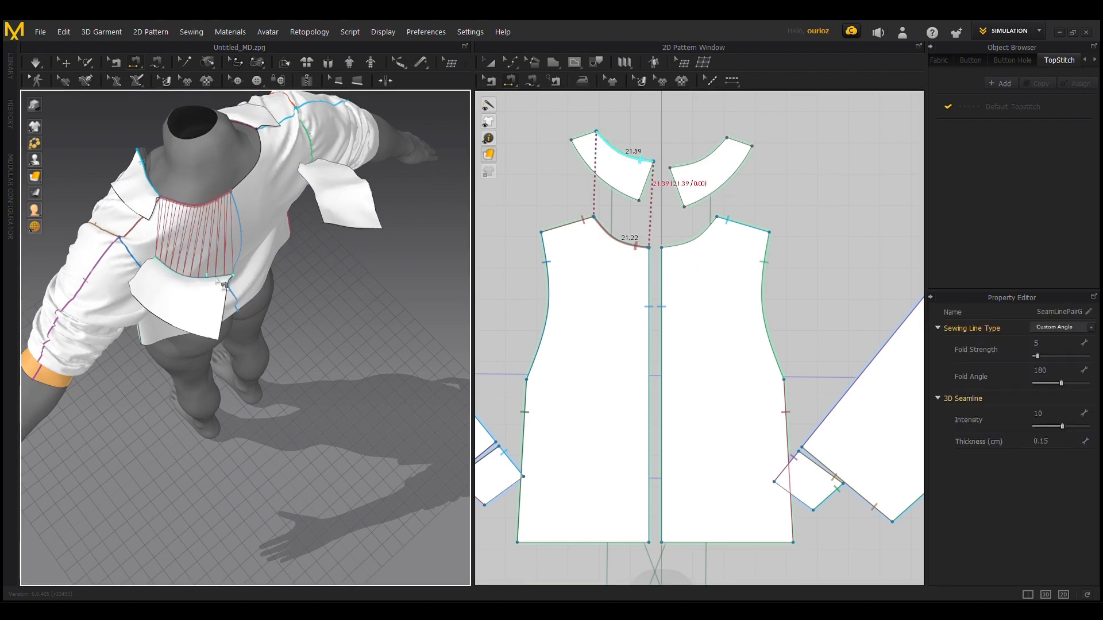
pyautogui.click(316, 207)
pyautogui.click(236, 188)
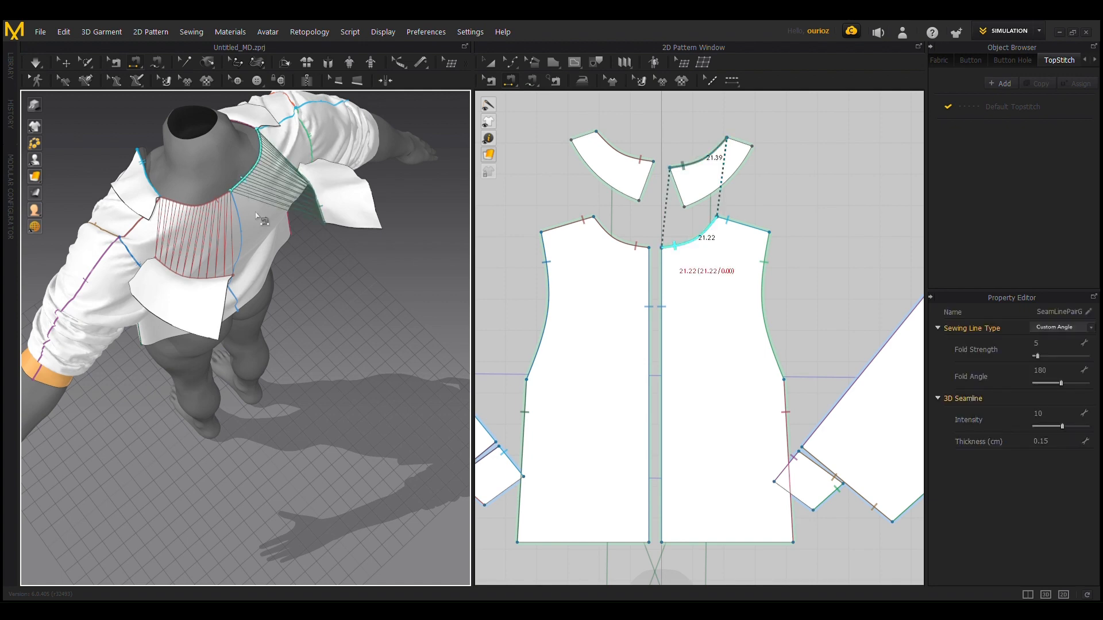
# Step: Select both back bodice panels, simulate the garment and fold the back collar pieces down over the upper back
pyautogui.moveTo(294, 361)
pyautogui.mouseDown(button='right')
pyautogui.moveTo(312, 461)
pyautogui.moveTo(258, 374)
pyautogui.moveTo(347, 382)
pyautogui.moveTo(283, 350)
pyautogui.moveTo(300, 354)
pyautogui.mouseUp(button='right')
pyautogui.moveTo(336, 378); pyautogui.dragTo(275, 198, button='middle')
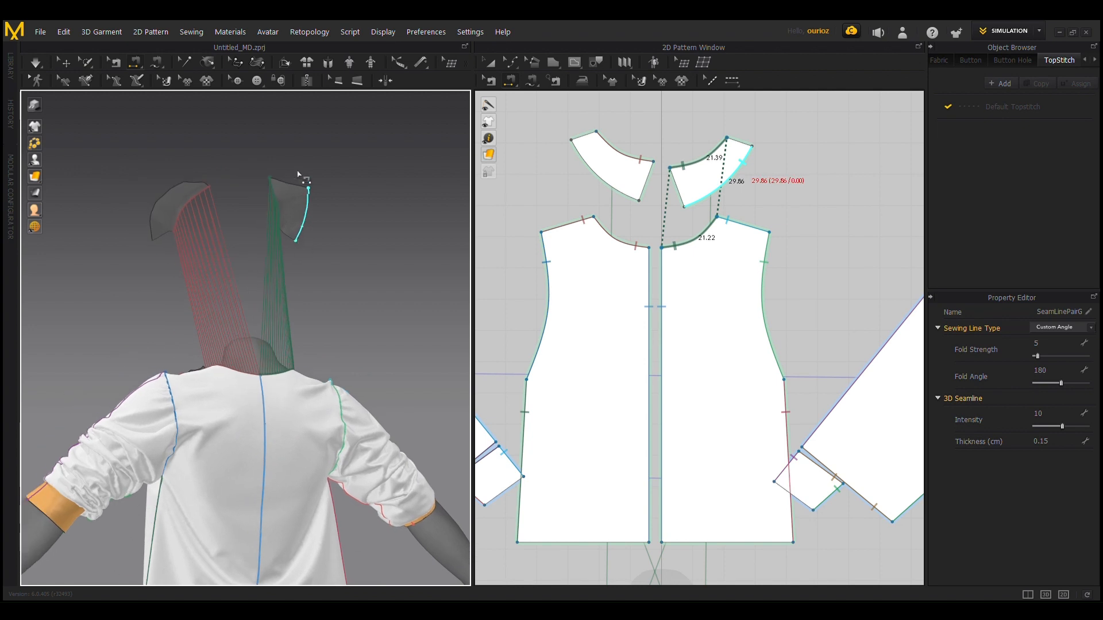
pyautogui.click(66, 62)
pyautogui.click(199, 487)
pyautogui.keyDown('shift'); pyautogui.click(302, 489); pyautogui.keyUp('shift')
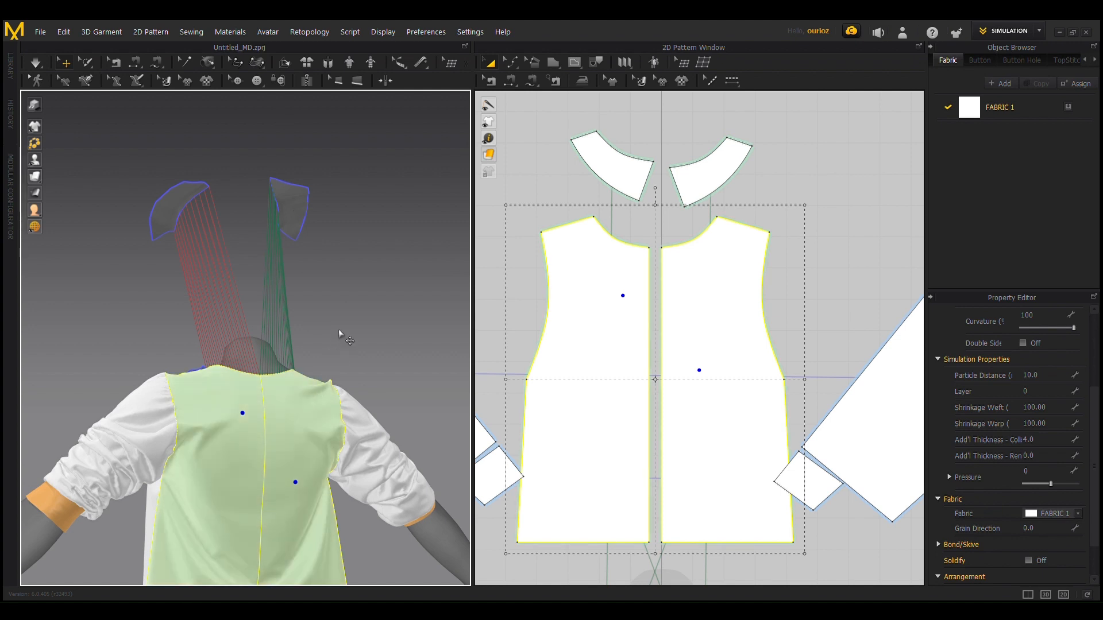
pyautogui.press('space')
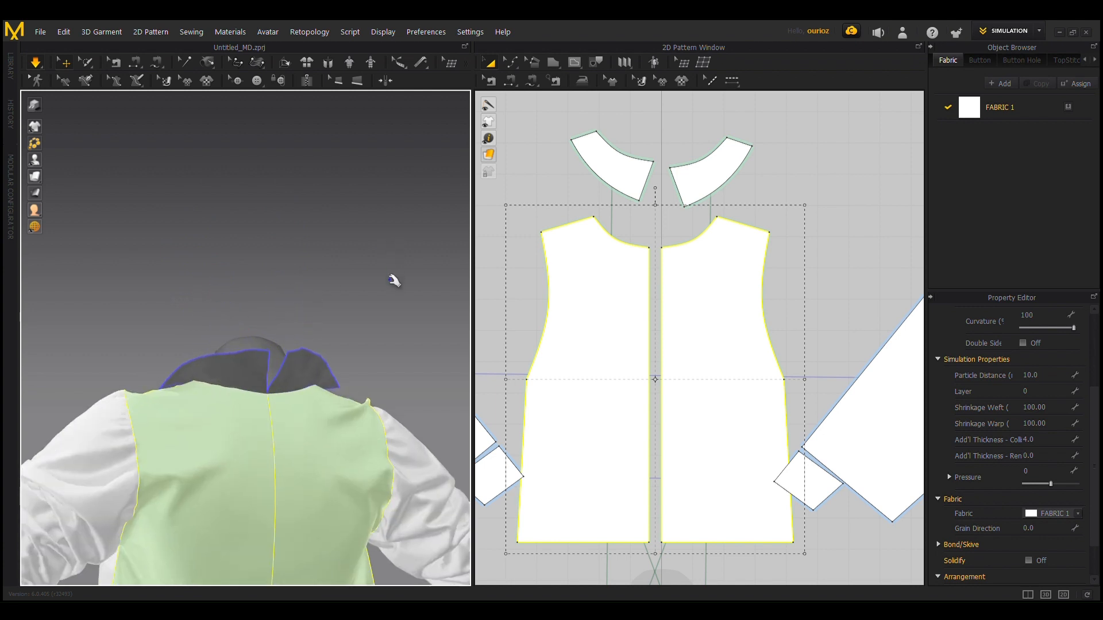
pyautogui.moveTo(310, 287); pyautogui.dragTo(291, 347, button='right')
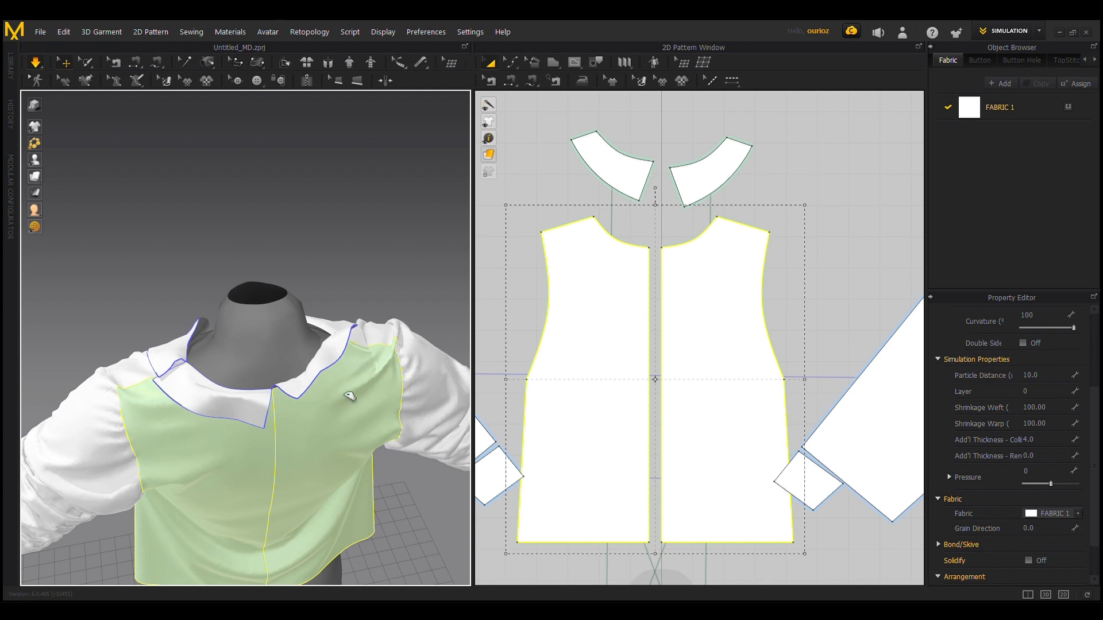
# Step: Sew the back collar piece's shoulder end to the matching front collar piece's shoulder end at the avatar's left shoulder
pyautogui.moveTo(329, 356); pyautogui.dragTo(367, 357)
pyautogui.scroll(2, 367, 357)
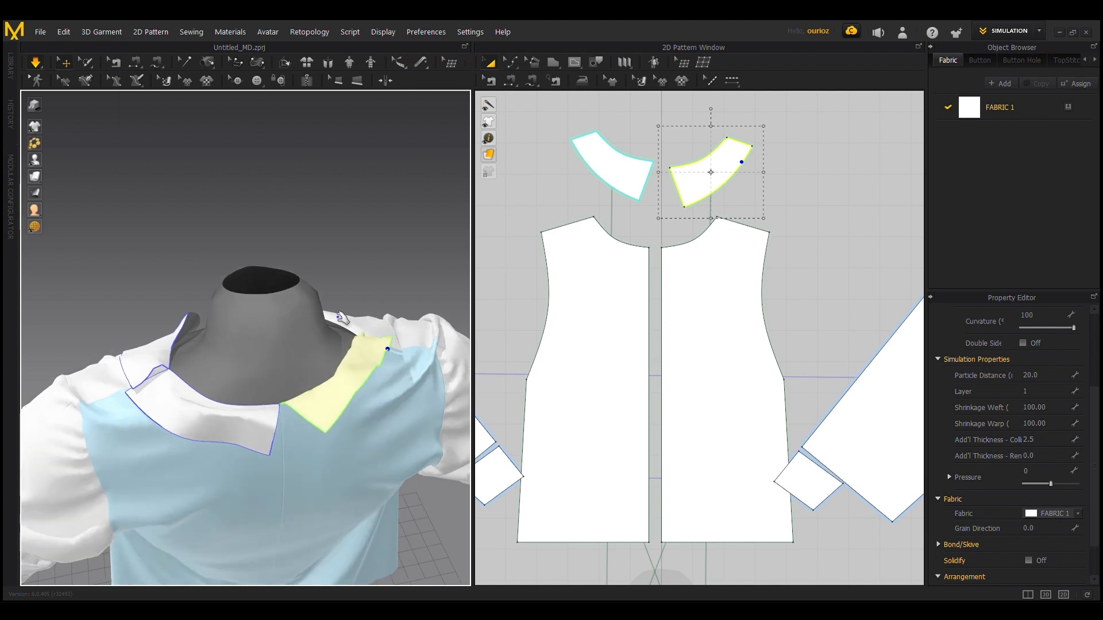
pyautogui.click(509, 83)
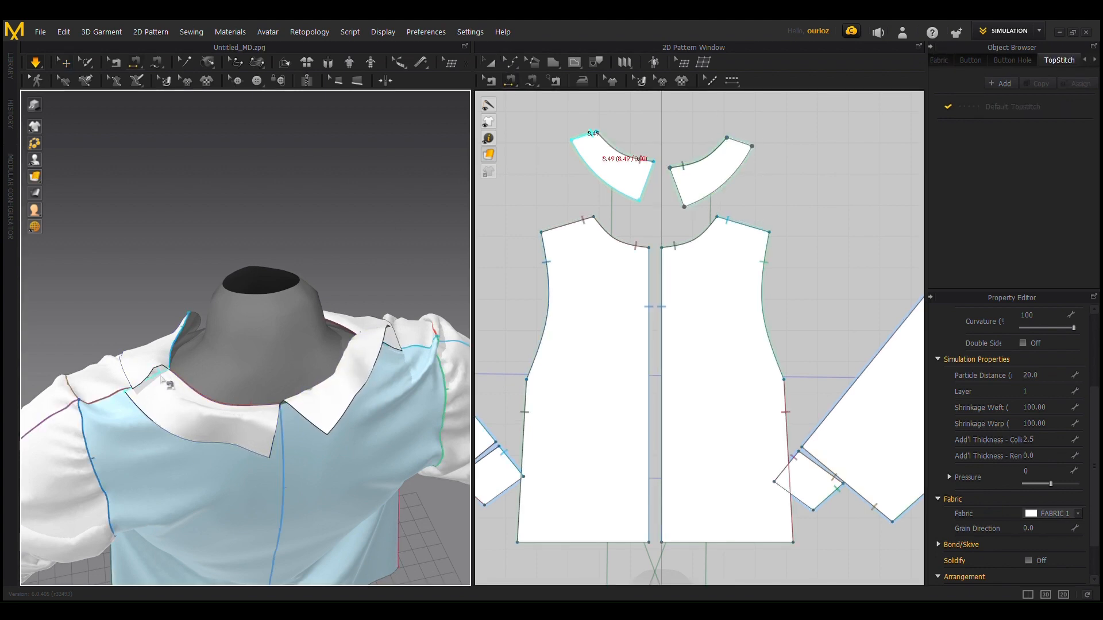
pyautogui.click(168, 383)
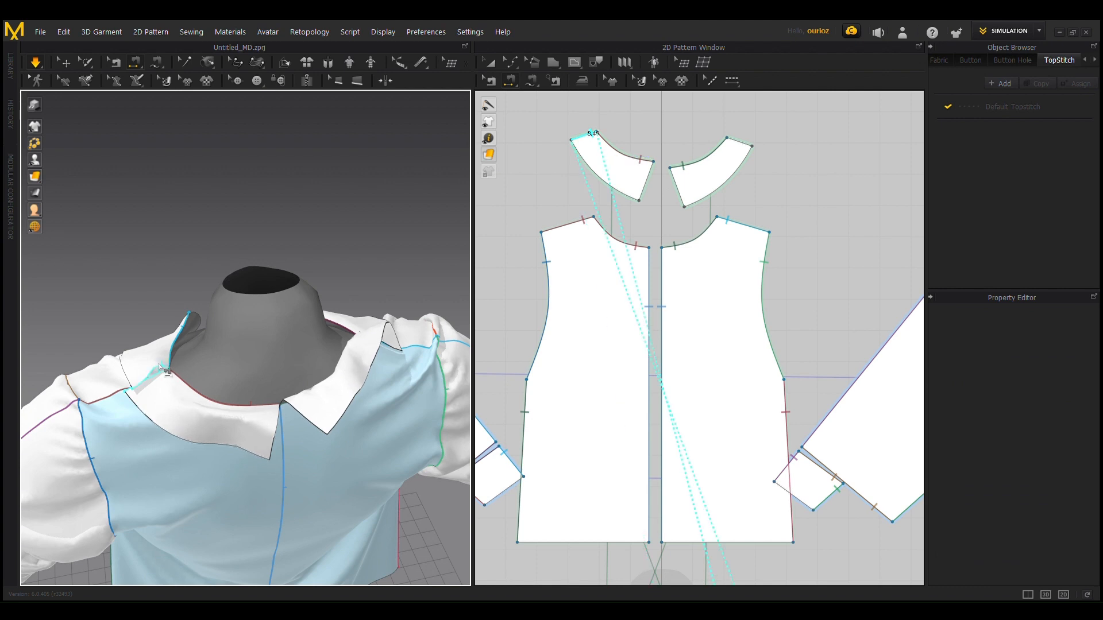
pyautogui.click(168, 374)
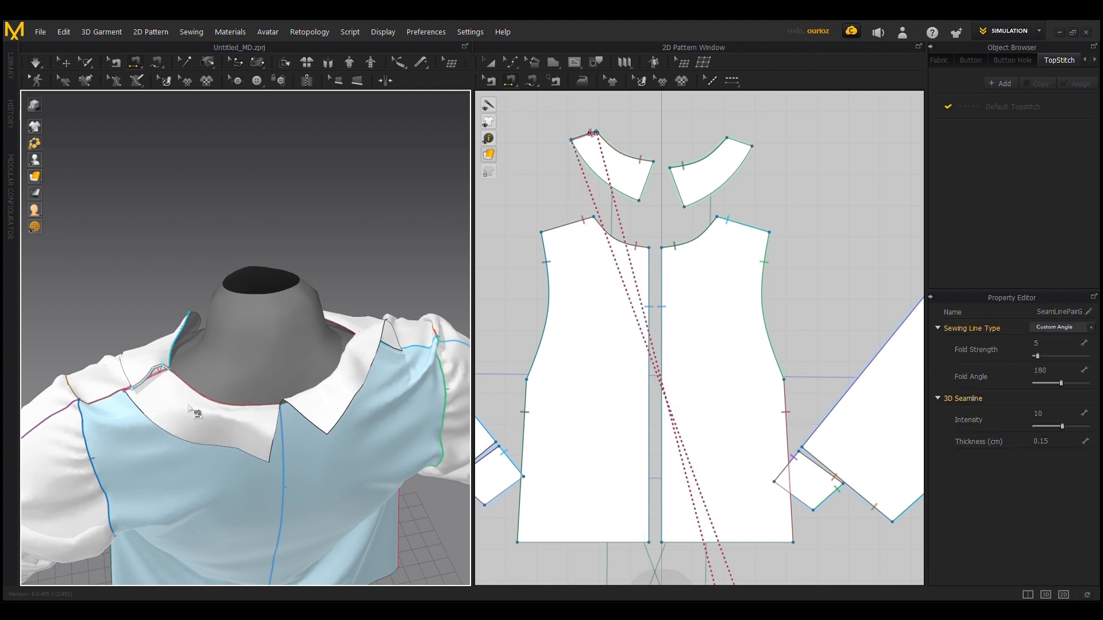
# Step: Sew the two back collar pieces together along the centre back, and join the back and front collar ends at the right shoulder
pyautogui.click(279, 411)
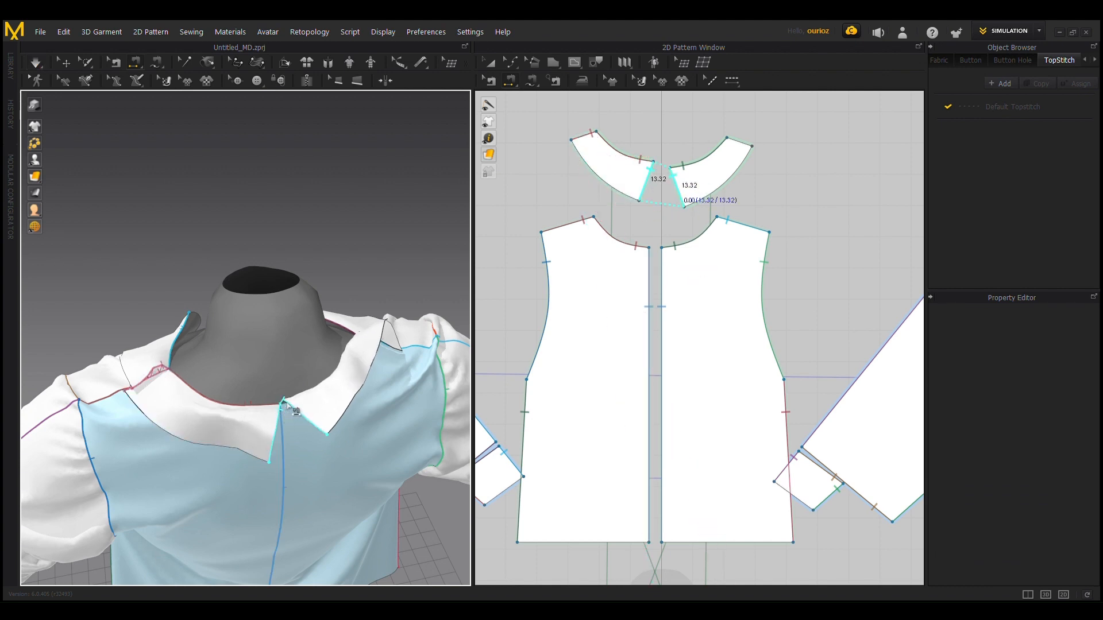
pyautogui.click(292, 407)
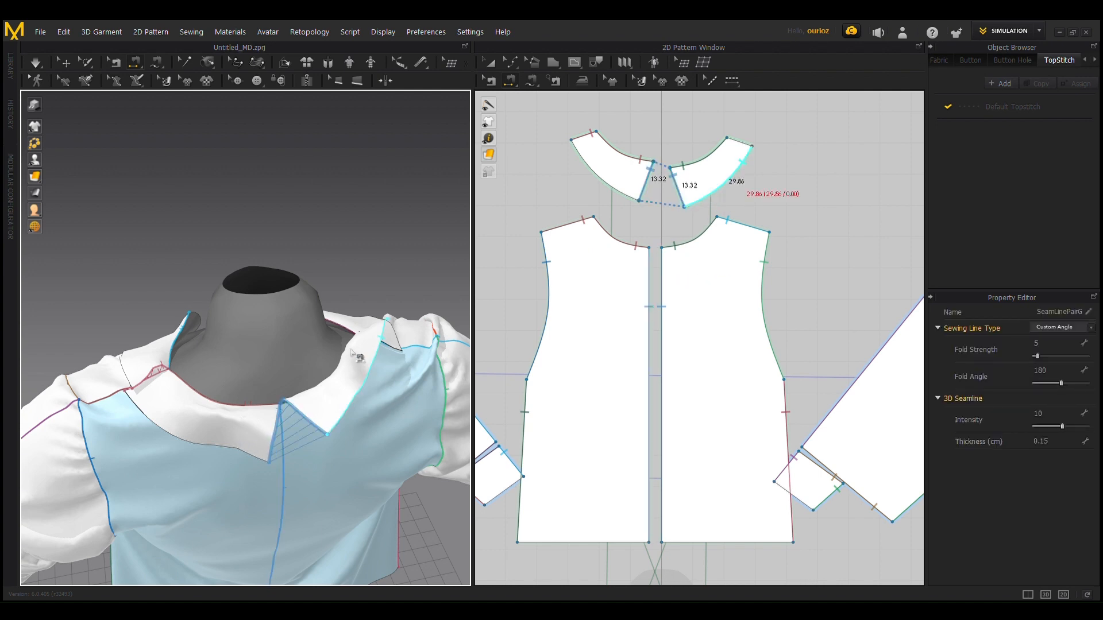
pyautogui.scroll(-3, 370, 261)
pyautogui.moveTo(383, 281); pyautogui.dragTo(164, 272, button='right')
pyautogui.click(386, 366)
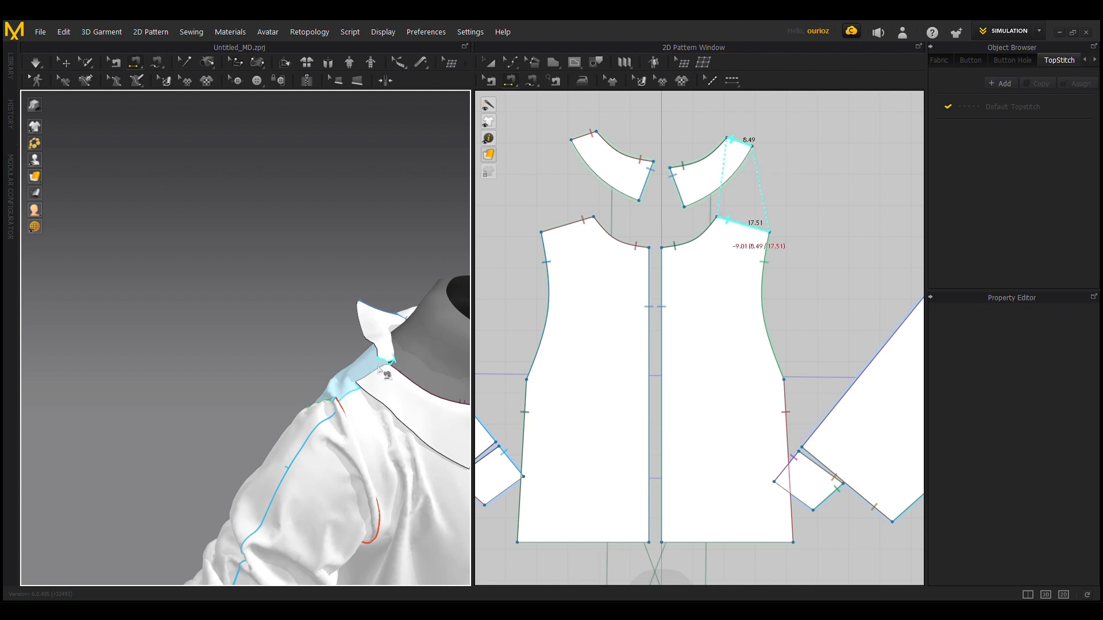
pyautogui.click(363, 361)
# Step: Simulate the garment and pull the joined back collar into place around the back neckline
pyautogui.press('q')
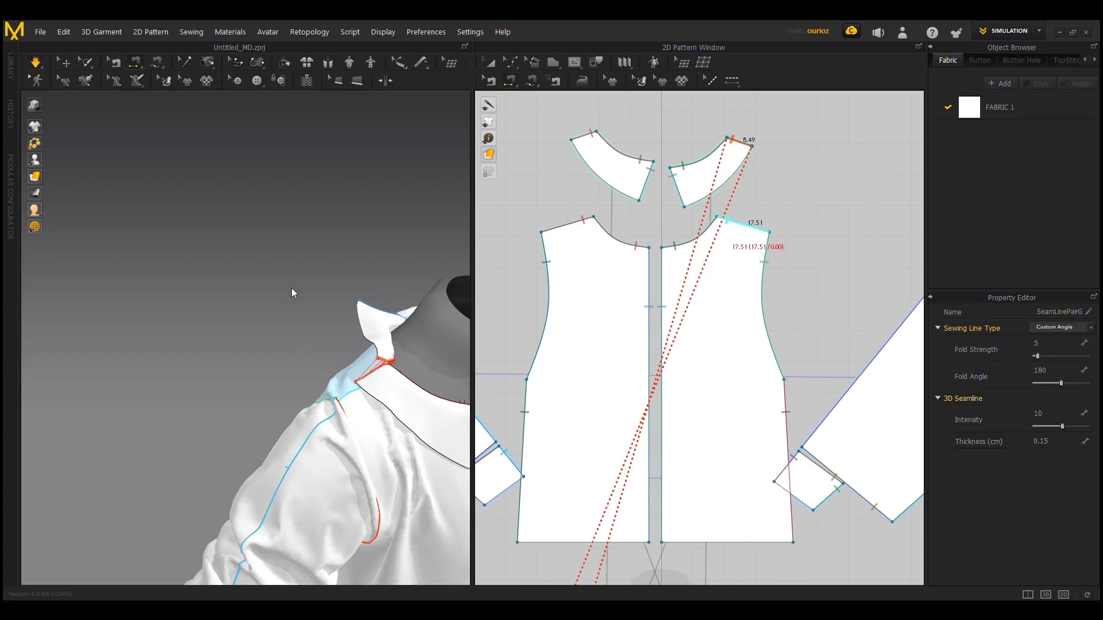
pyautogui.press('space')
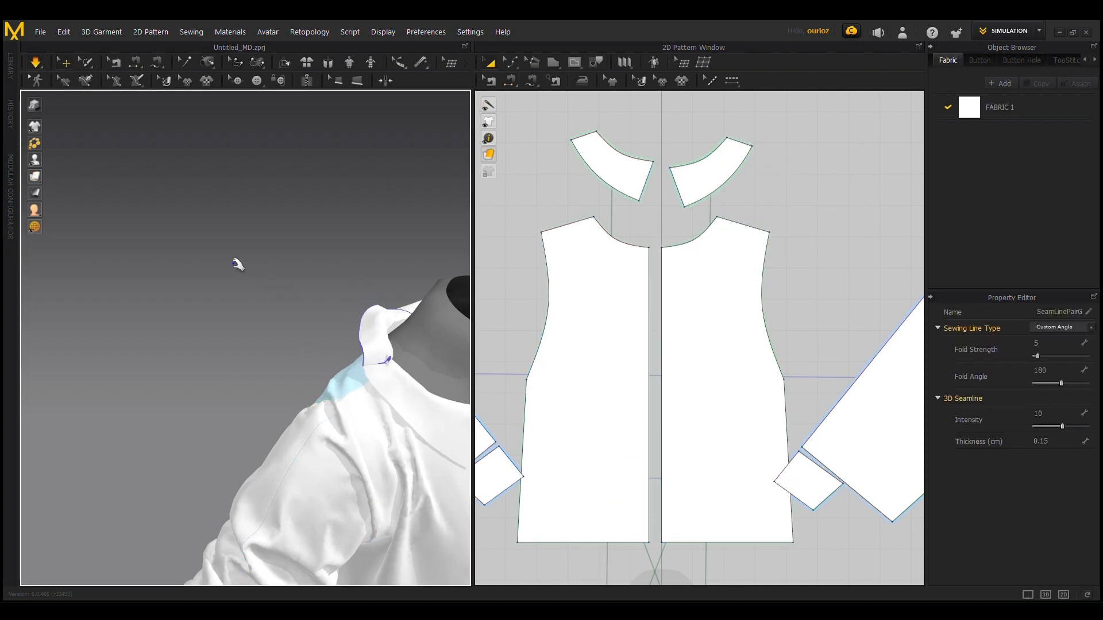
pyautogui.moveTo(238, 265); pyautogui.dragTo(598, 263, button='right')
pyautogui.scroll(3, 397, 291)
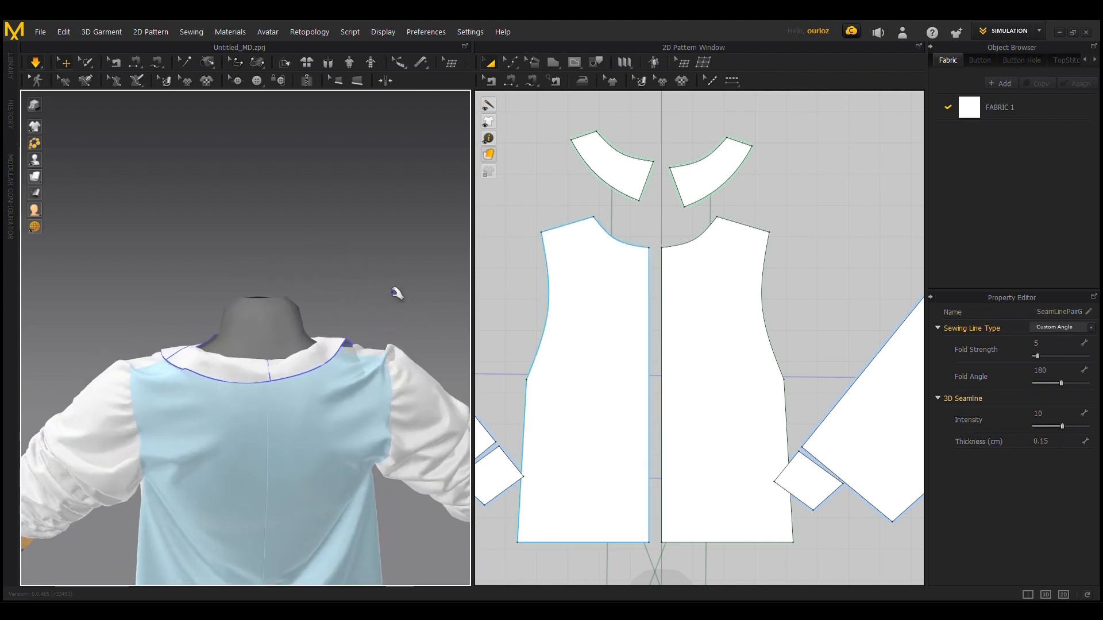
pyautogui.moveTo(397, 291); pyautogui.dragTo(377, 253, button='right')
pyautogui.click(394, 362)
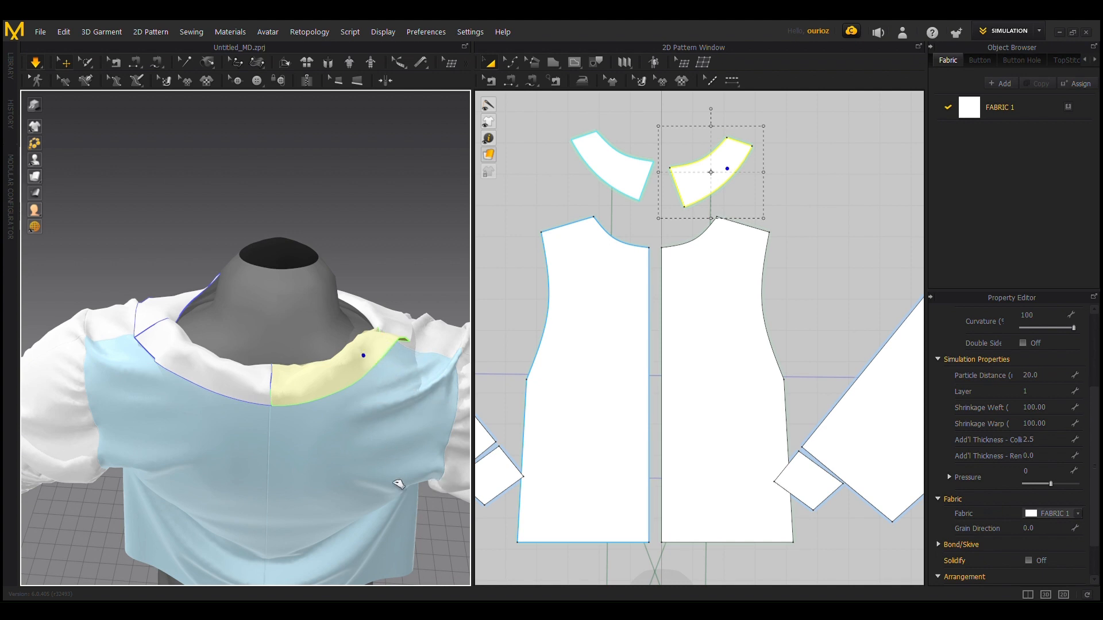
pyautogui.click(116, 321)
# Step: Run a brief simulation to settle the joined collar and examine its seams at the shoulders, front and back
pyautogui.press('n')
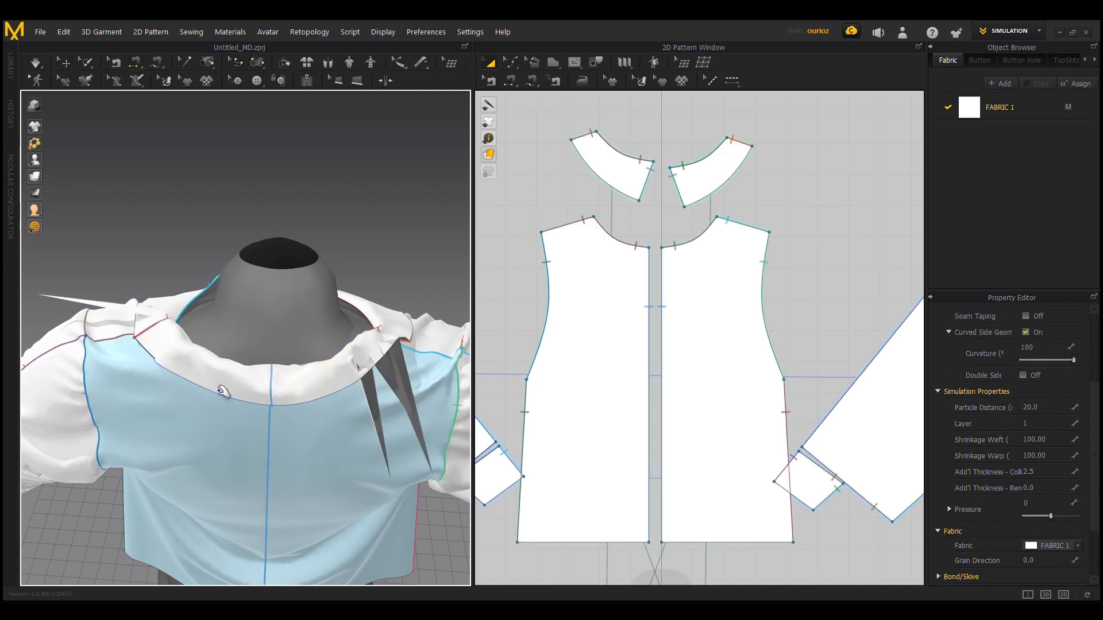
pyautogui.scroll(1, 256, 365)
pyautogui.scroll(-1, 257, 365)
pyautogui.moveTo(167, 232); pyautogui.dragTo(218, 294, button='right')
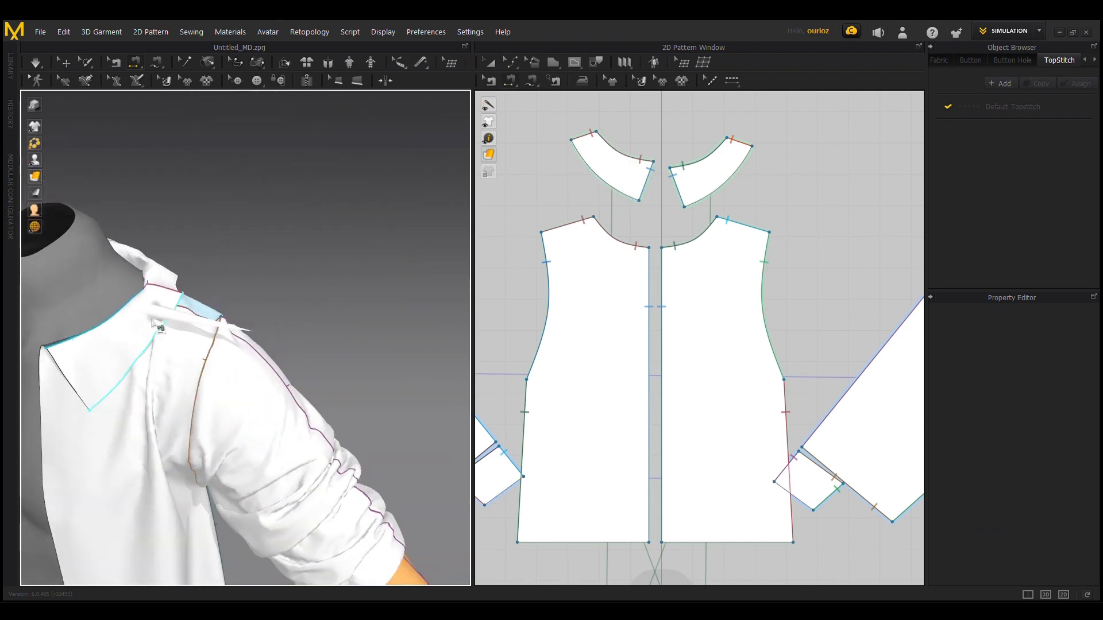
pyautogui.press('space')
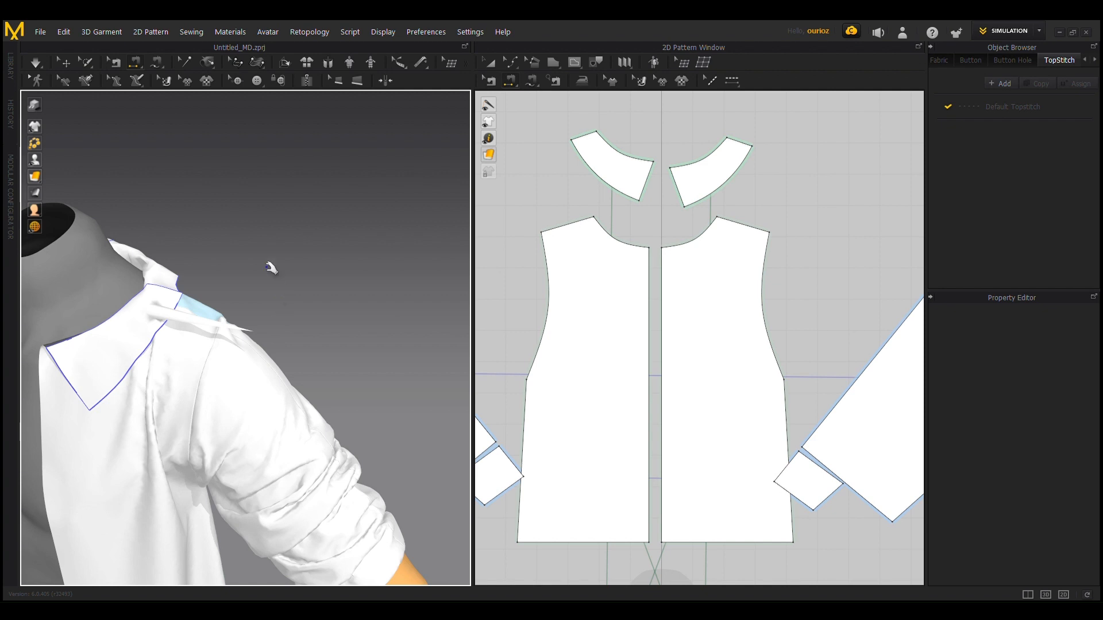
pyautogui.press('space')
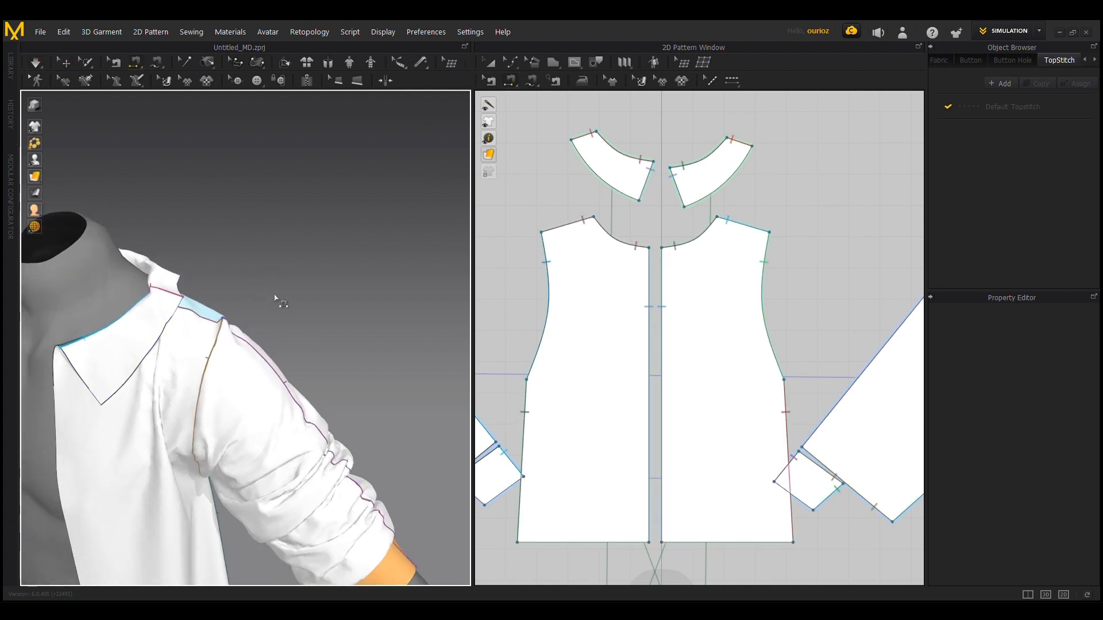
pyautogui.moveTo(276, 299); pyautogui.dragTo(23, 247, button='right')
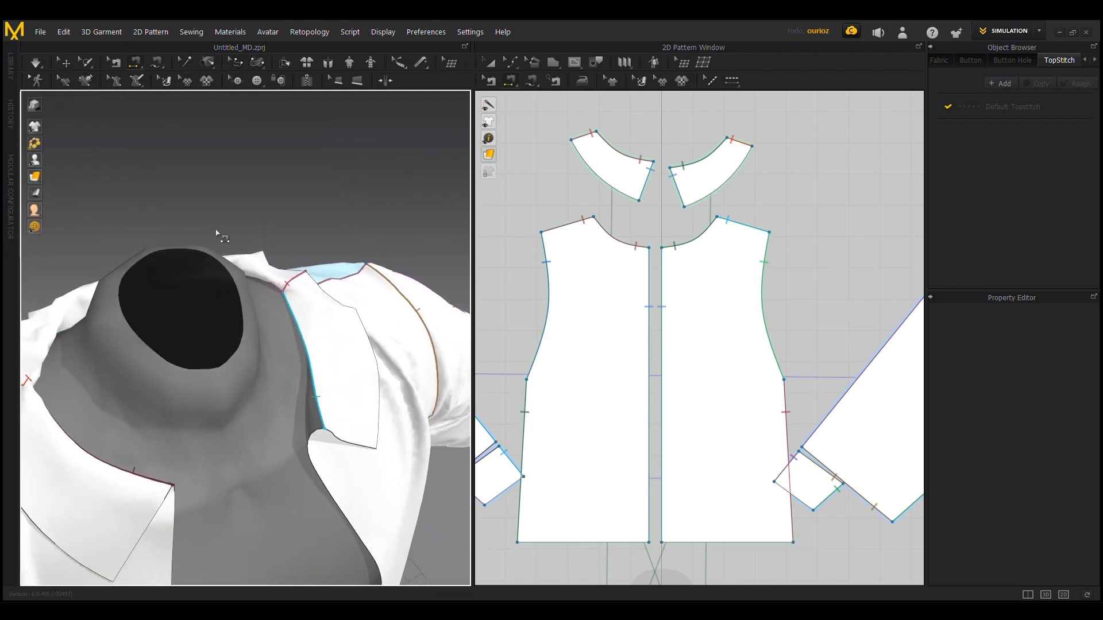
pyautogui.moveTo(216, 232); pyautogui.dragTo(341, 212, button='right')
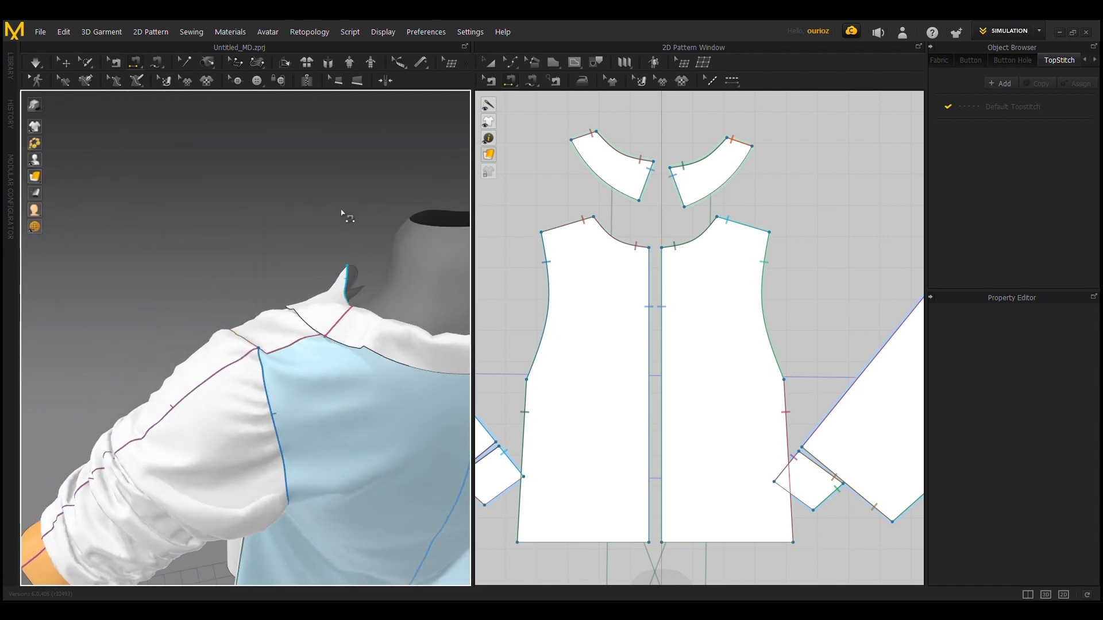
pyautogui.moveTo(341, 213); pyautogui.dragTo(151, 163, button='middle')
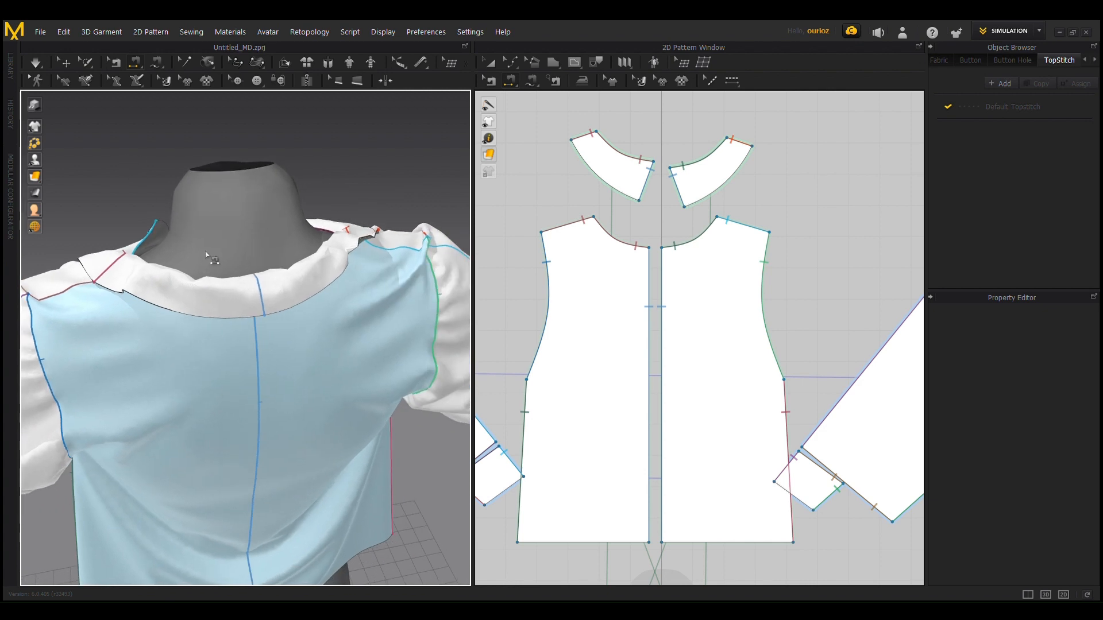
pyautogui.click(361, 231)
pyautogui.click(509, 63)
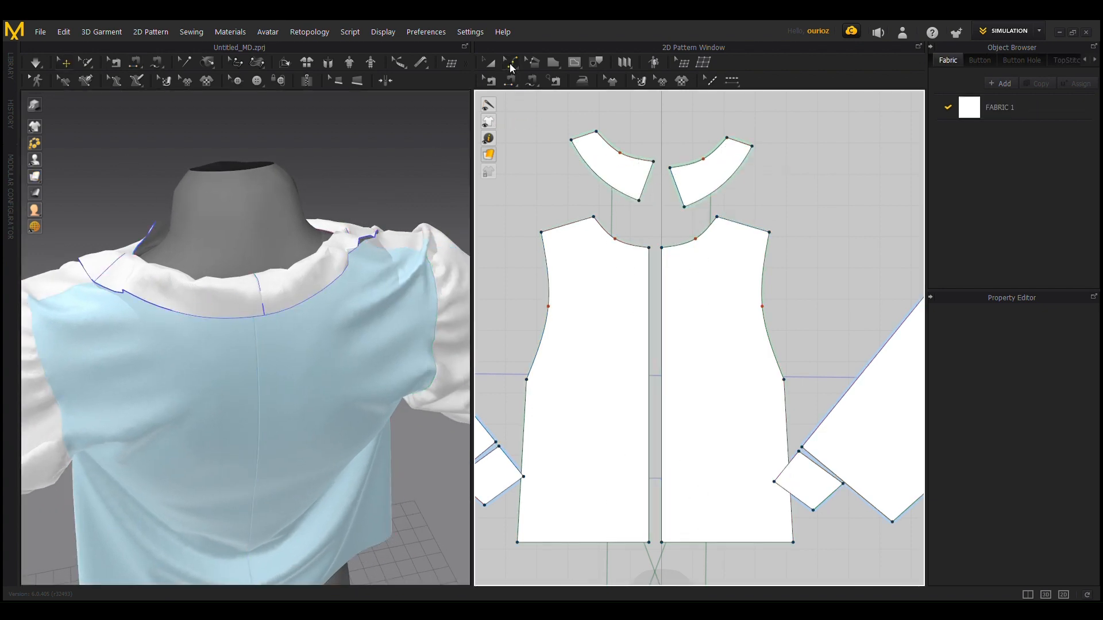
pyautogui.scroll(4, 643, 224)
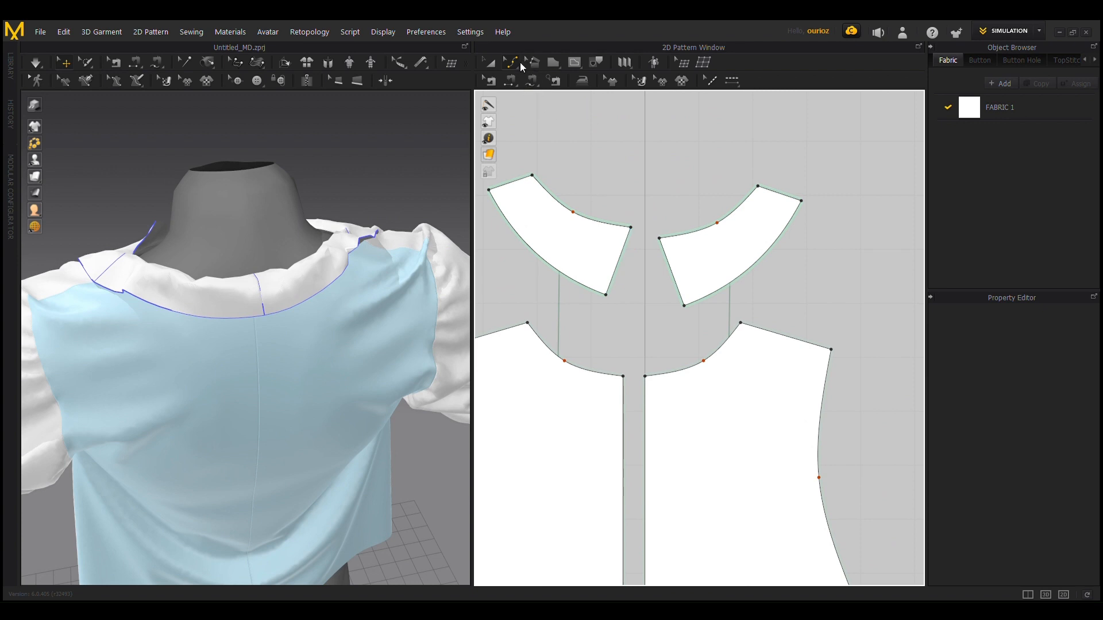
pyautogui.click(605, 296)
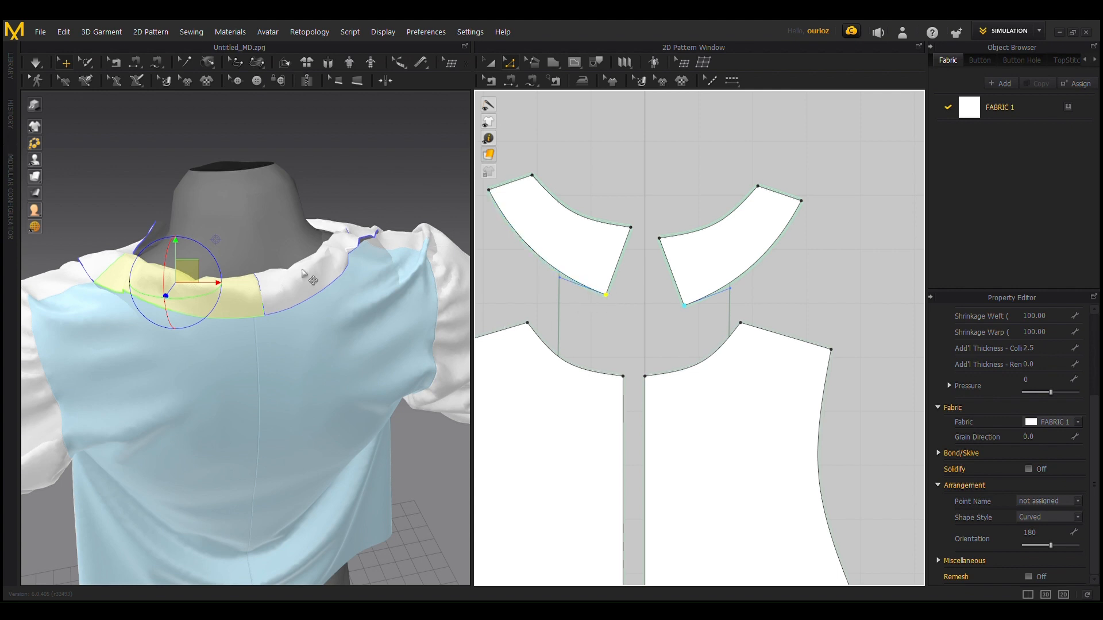
pyautogui.scroll(-1, 300, 271)
pyautogui.moveTo(244, 170); pyautogui.dragTo(405, 173, button='right')
pyautogui.scroll(-3, 655, 435)
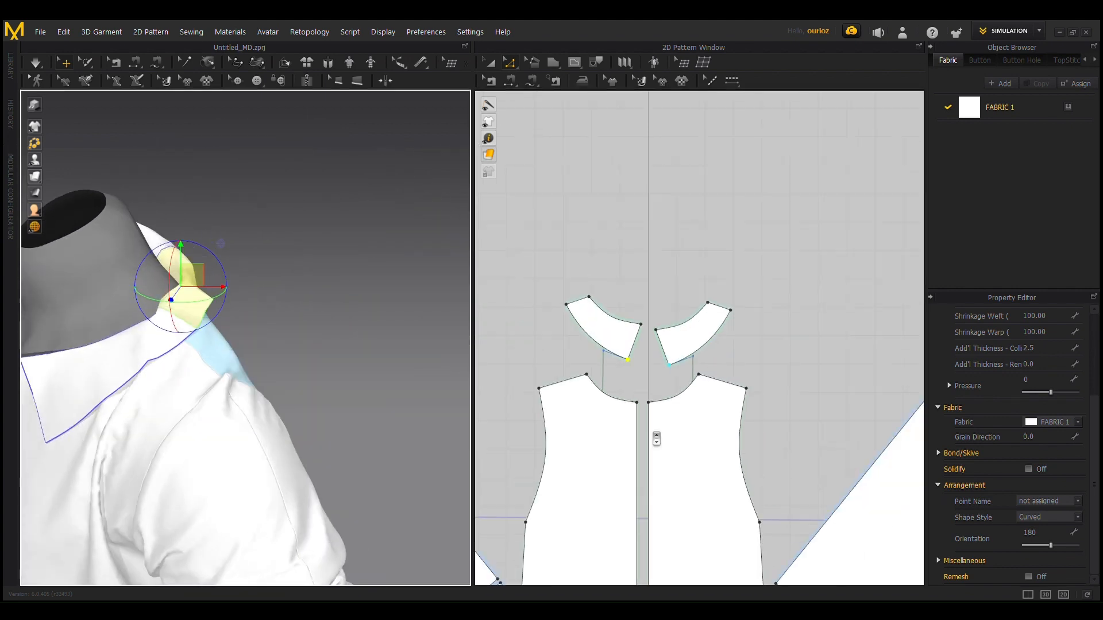
pyautogui.scroll(-4, 656, 439)
pyautogui.scroll(6, 691, 222)
pyautogui.scroll(-3, 668, 365)
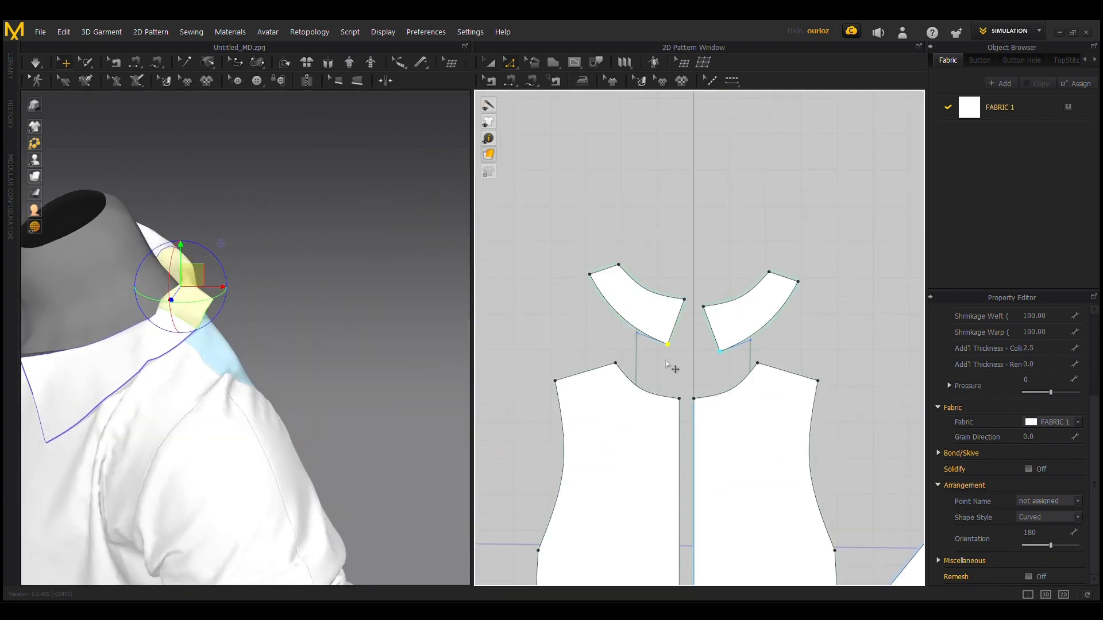
# Step: Select both back collar pieces in the 2D pattern
pyautogui.click(490, 62)
pyautogui.click(656, 323)
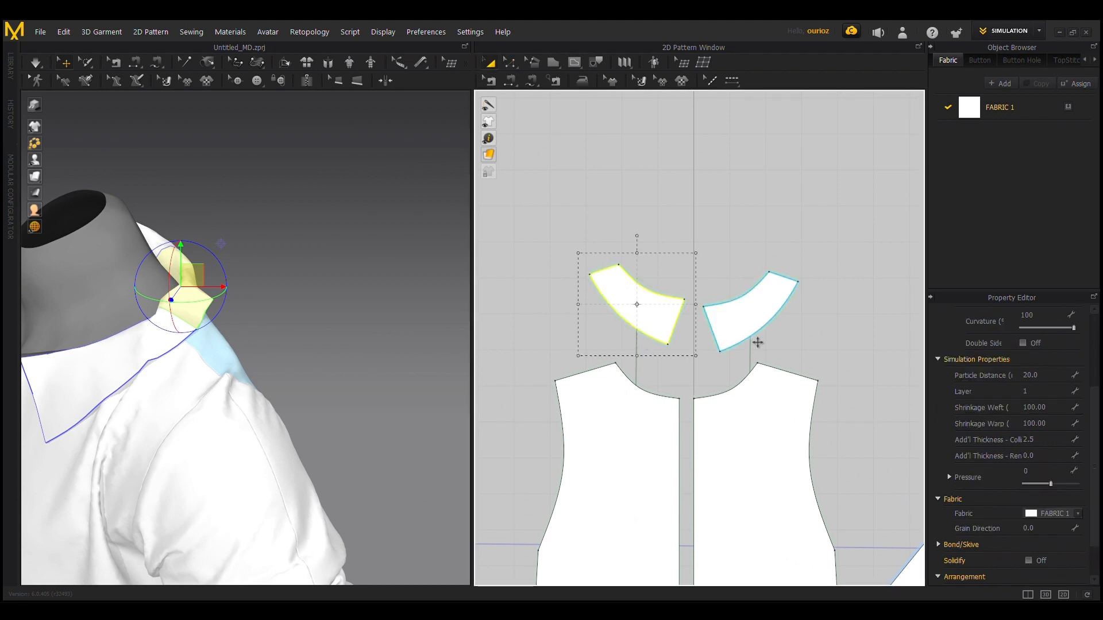
pyautogui.keyDown('shift'); pyautogui.click(752, 319); pyautogui.keyUp('shift')
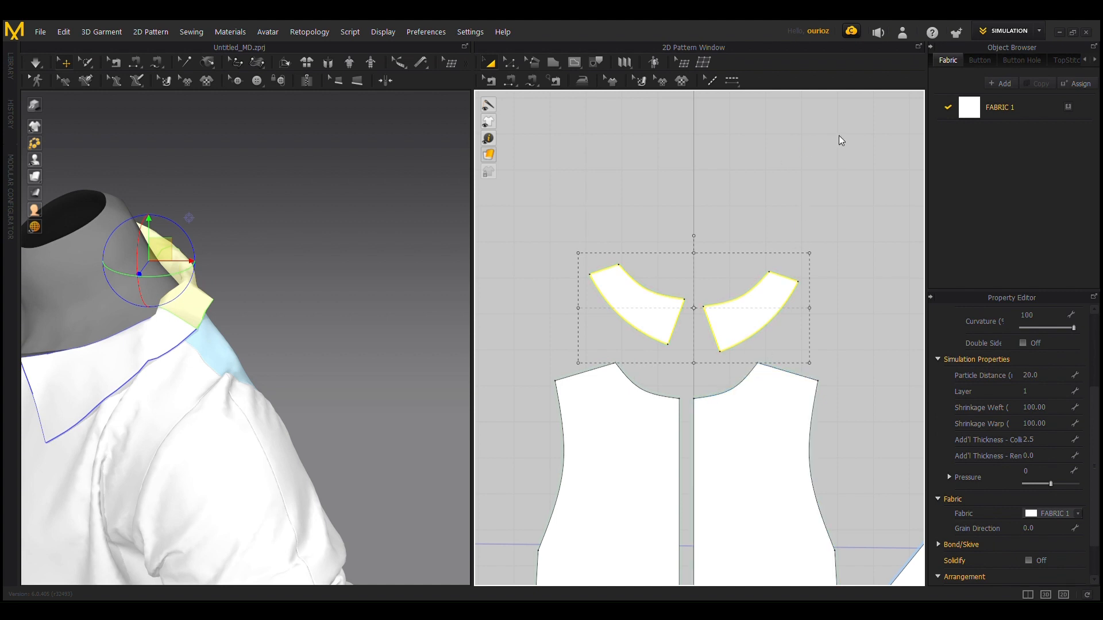
pyautogui.hotkey('ctrl', 'c')
pyautogui.hotkey('ctrl', 'v')
pyautogui.press('Escape')
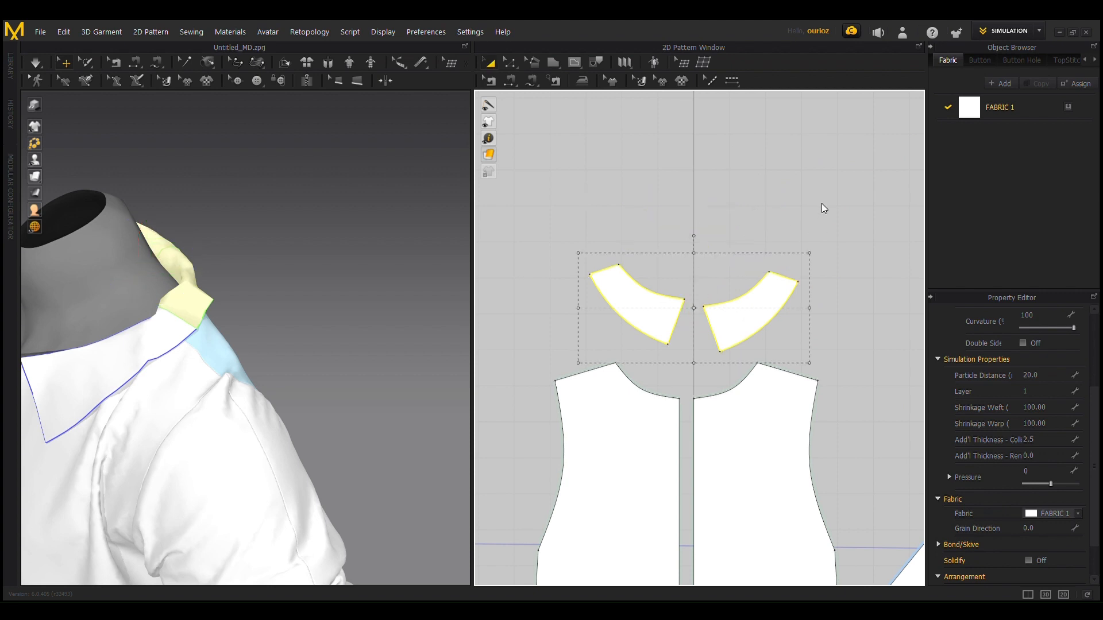
# Step: Unlink the back collar pieces from the front collar pieces and link the two back pieces for symmetric editing
pyautogui.rightClick(644, 281)
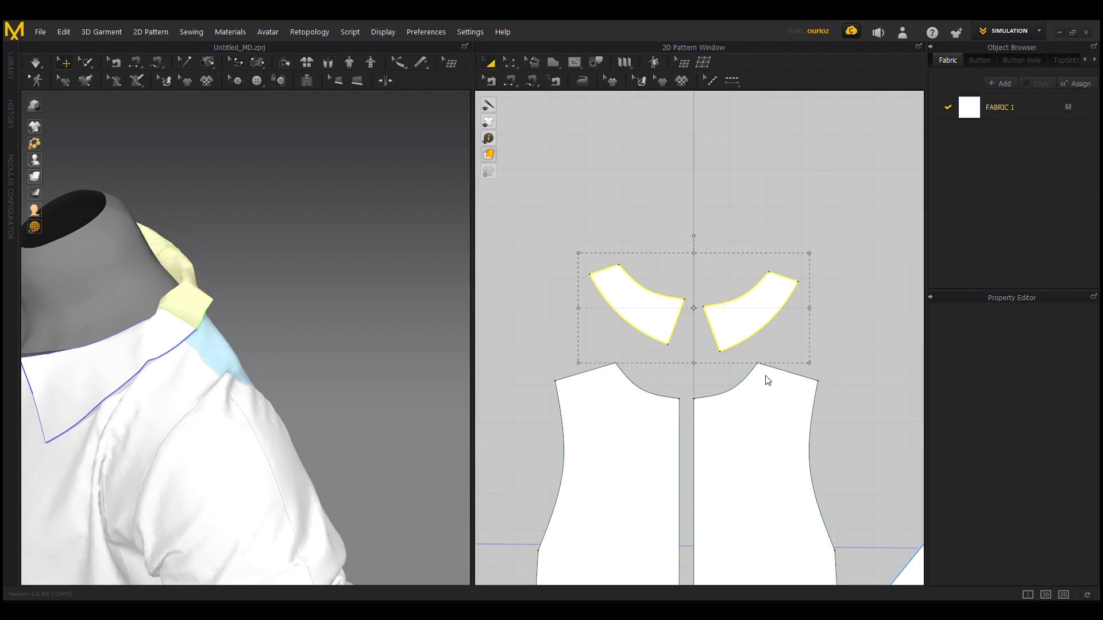
pyautogui.click(608, 260)
pyautogui.scroll(-3, 607, 263)
pyautogui.moveTo(716, 425); pyautogui.dragTo(730, 303, button='middle')
pyautogui.click(696, 452)
pyautogui.click(646, 170)
pyautogui.scroll(4, 731, 237)
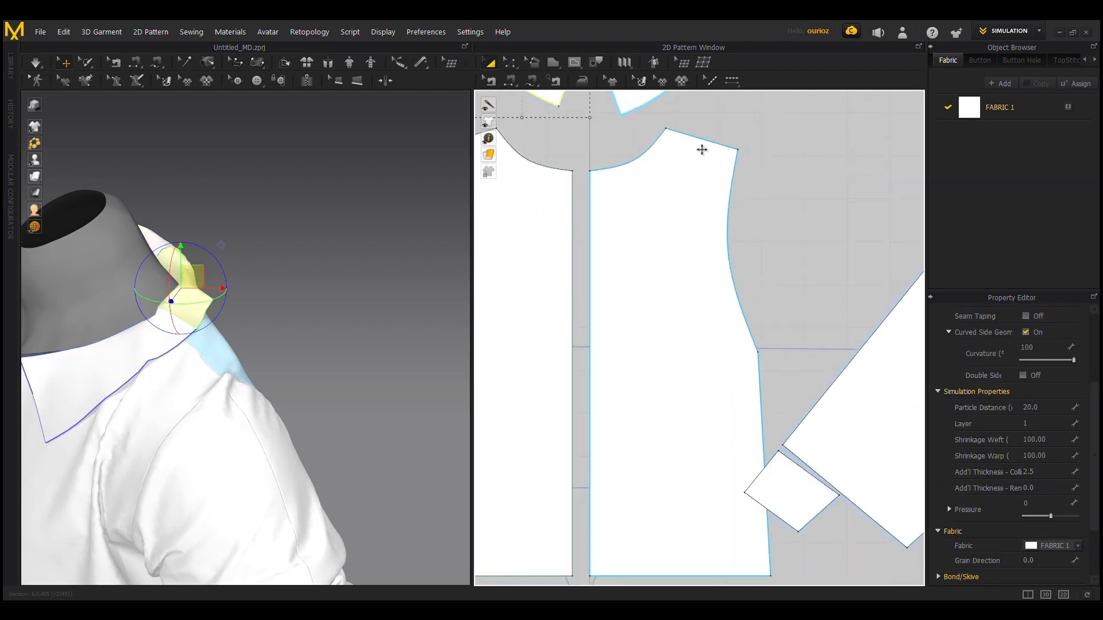
pyautogui.moveTo(701, 150); pyautogui.dragTo(815, 448, button='middle')
pyautogui.scroll(3, 625, 321)
pyautogui.moveTo(626, 322); pyautogui.dragTo(527, 99, button='middle')
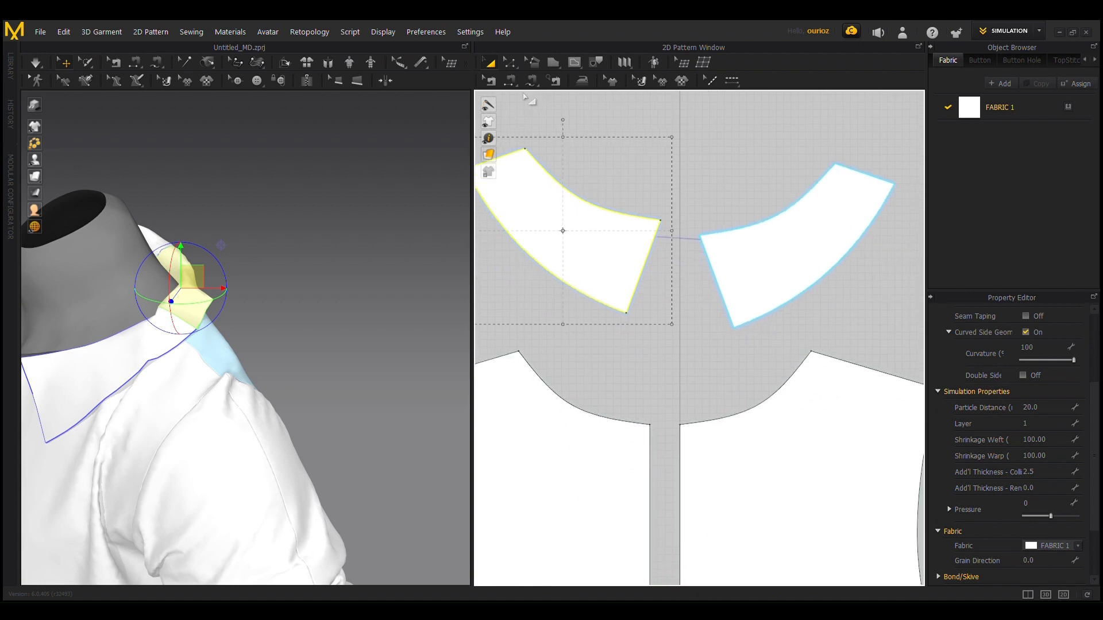
# Step: Shorten the back collar pieces' centre-back edges to about 11 cm and straighten them to vertical
pyautogui.click(508, 66)
pyautogui.moveTo(634, 321); pyautogui.dragTo(642, 305)
pyautogui.scroll(-3, 574, 204)
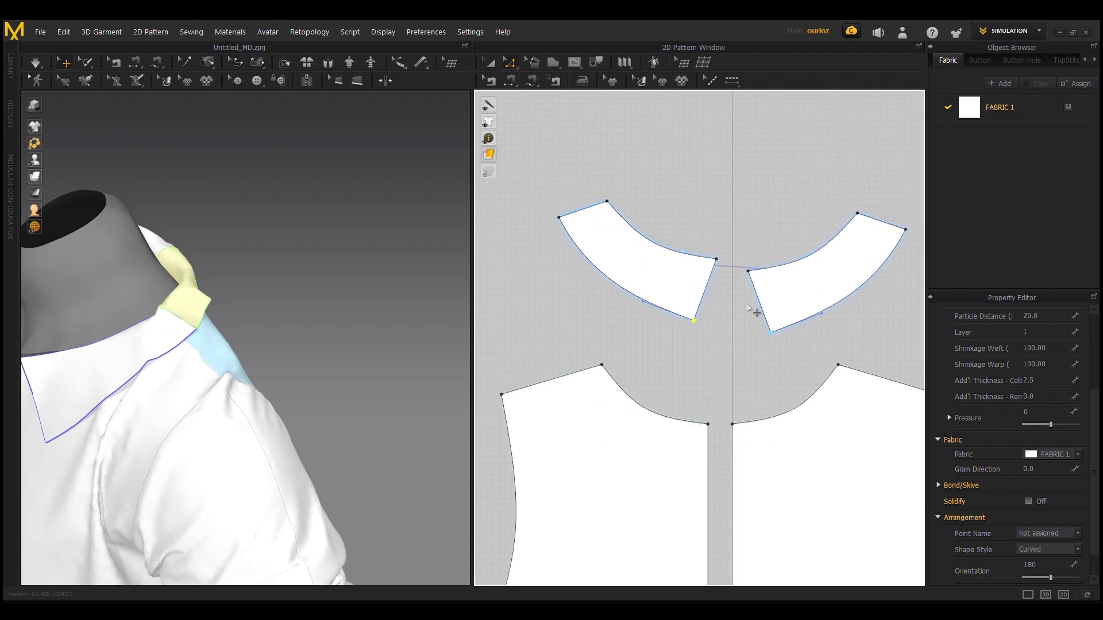
pyautogui.click(715, 293)
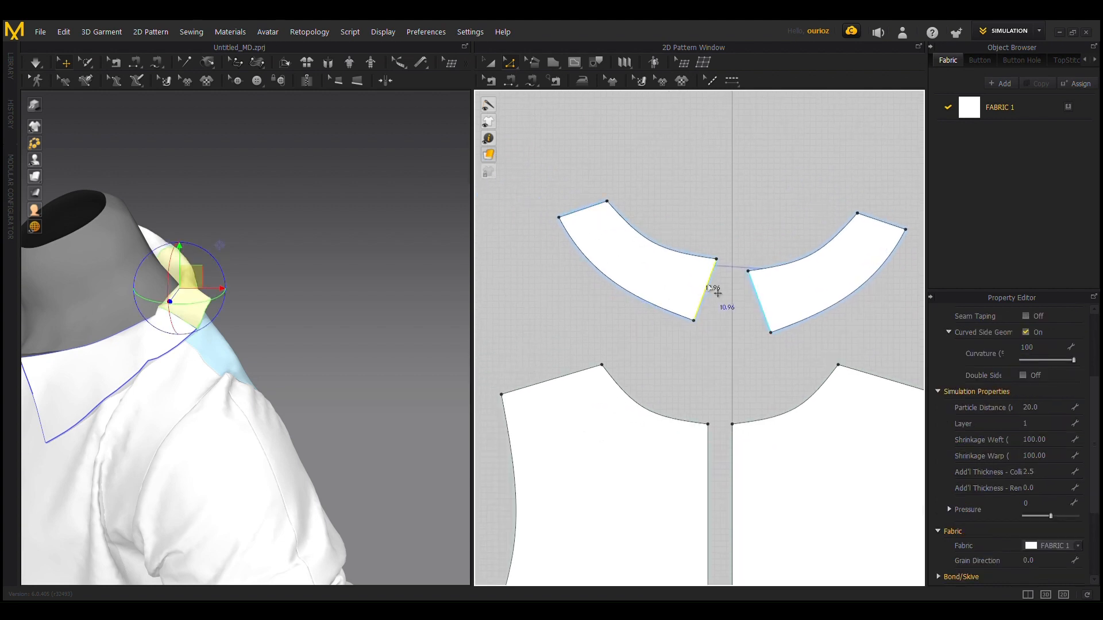
pyautogui.moveTo(717, 292); pyautogui.dragTo(706, 330)
pyautogui.doubleClick(686, 319)
# Step: Run the simulation and pull both back collar pieces down so they drape over the back neckline
pyautogui.moveTo(257, 279); pyautogui.dragTo(101, 247, button='right')
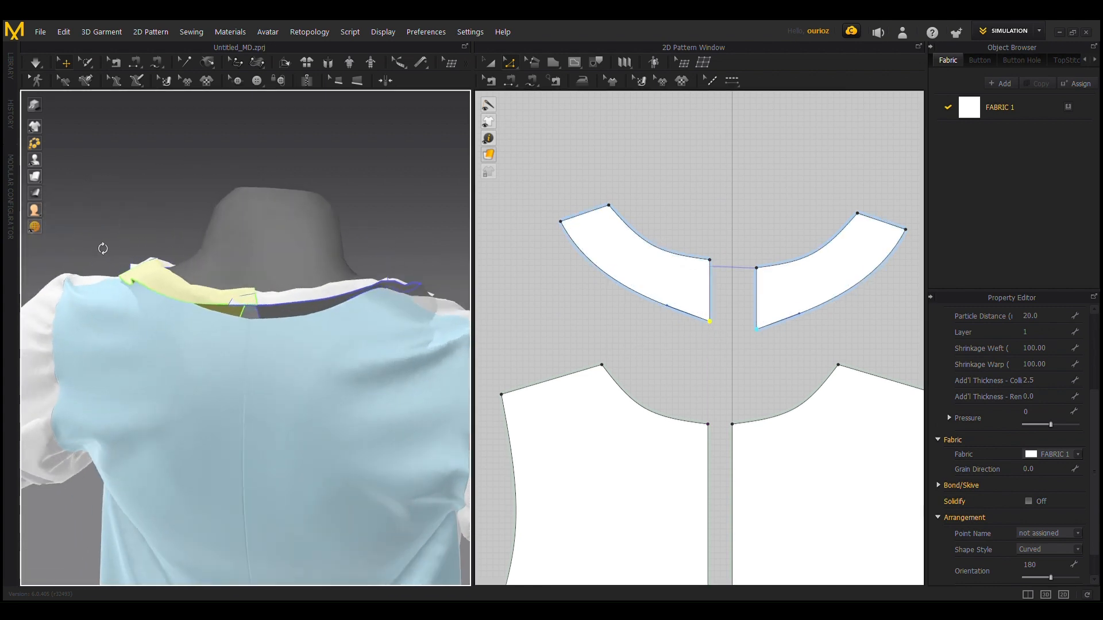
pyautogui.press('space')
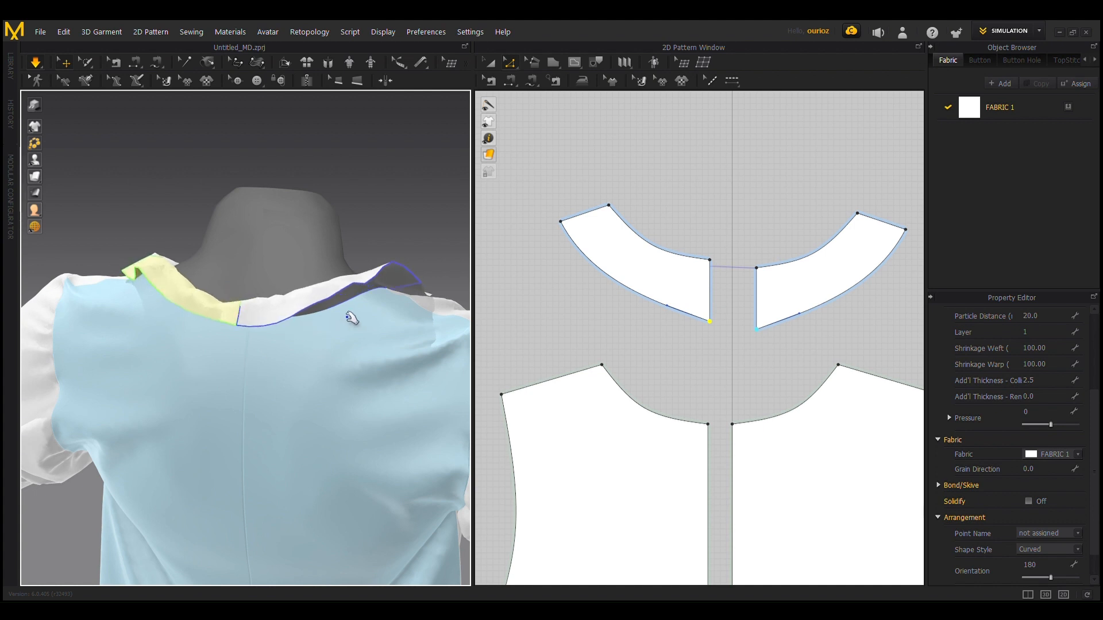
pyautogui.click(382, 304)
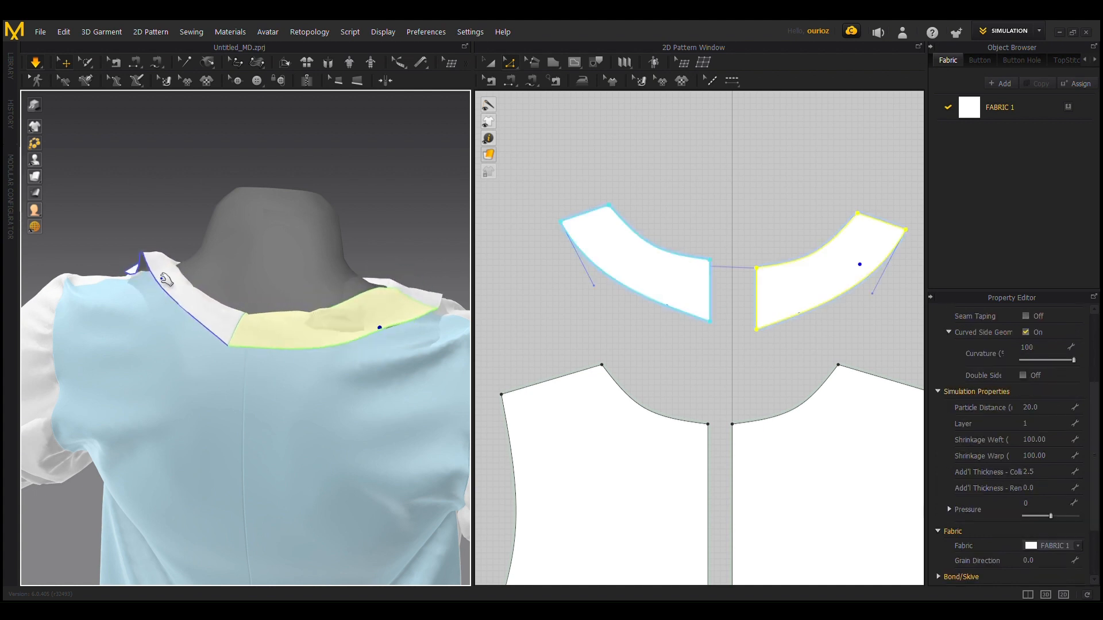
pyautogui.click(147, 307)
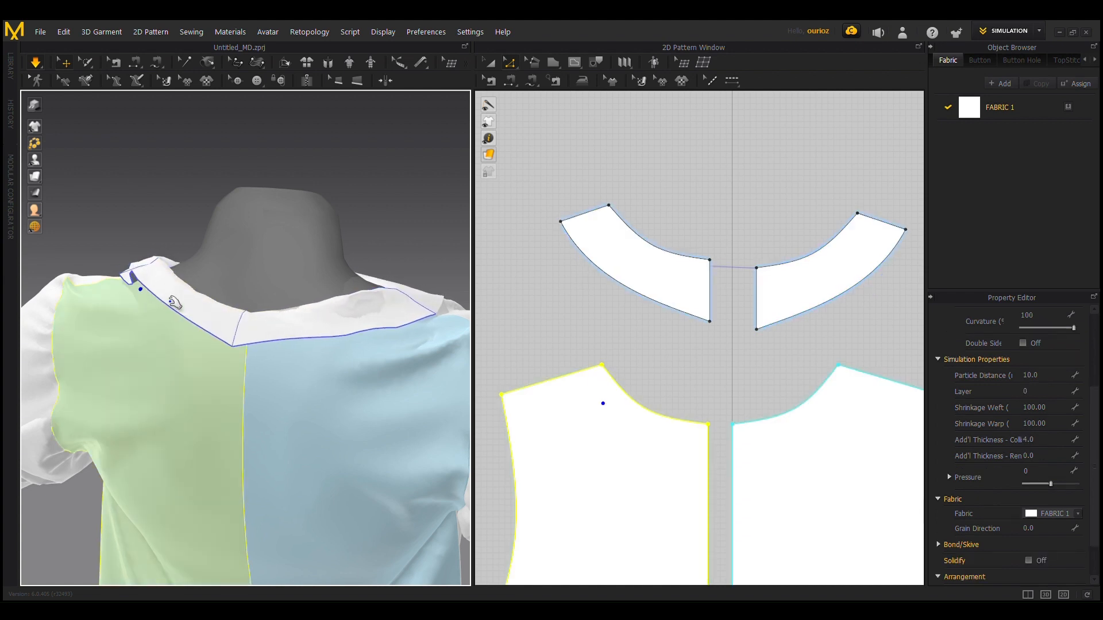
# Step: Add two curve points to the back collar pieces' outer edges and round them outward to about 31.9 cm long
pyautogui.click(510, 62)
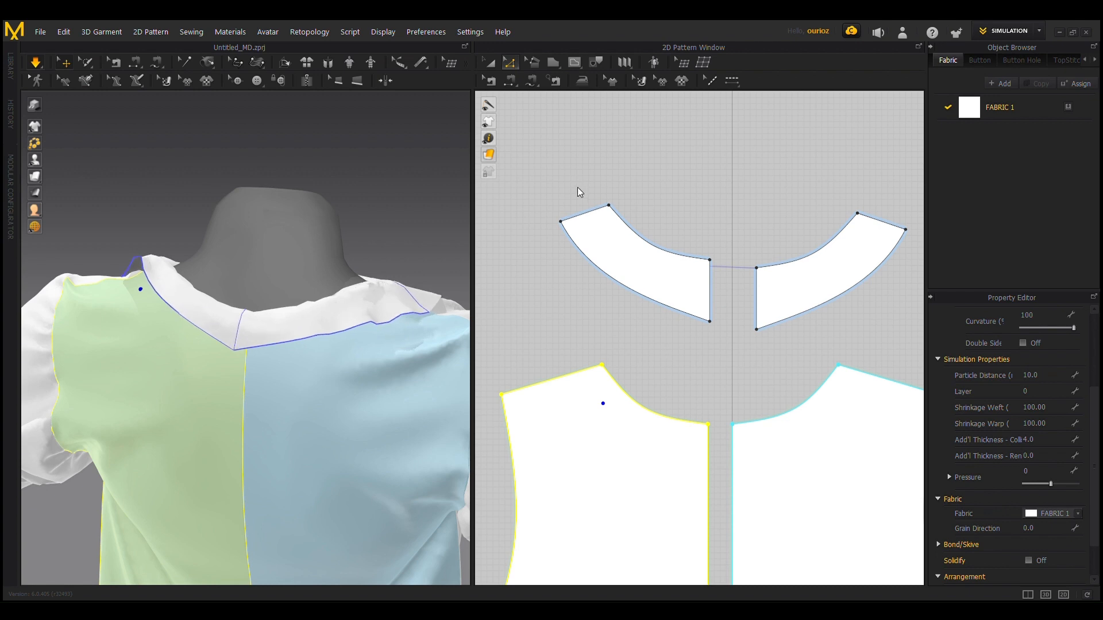
pyautogui.click(642, 299)
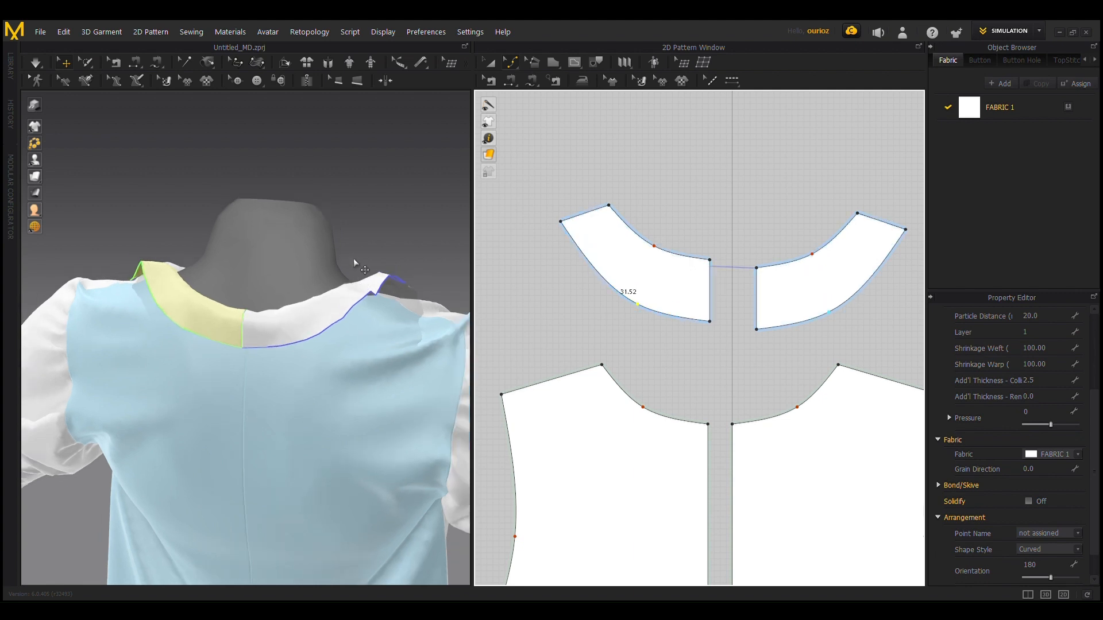
pyautogui.moveTo(357, 260); pyautogui.dragTo(308, 209, button='right')
pyautogui.moveTo(307, 209); pyautogui.dragTo(231, 187, button='middle')
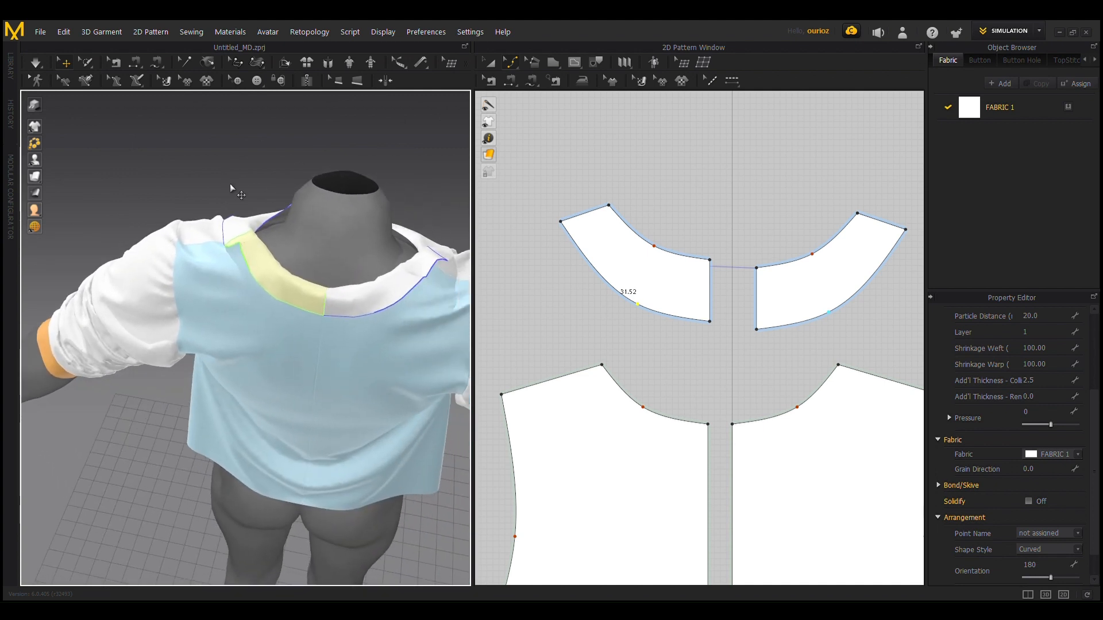
pyautogui.scroll(2, 694, 282)
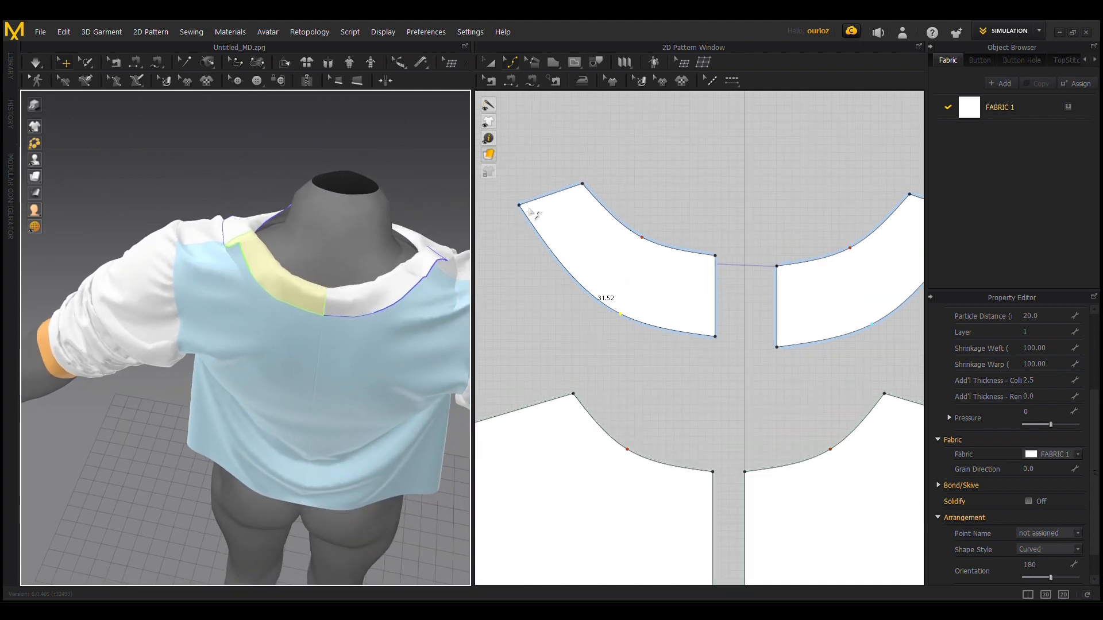
pyautogui.moveTo(541, 237)
pyautogui.mouseDown()
pyautogui.moveTo(524, 210)
pyautogui.moveTo(536, 242)
pyautogui.mouseUp()
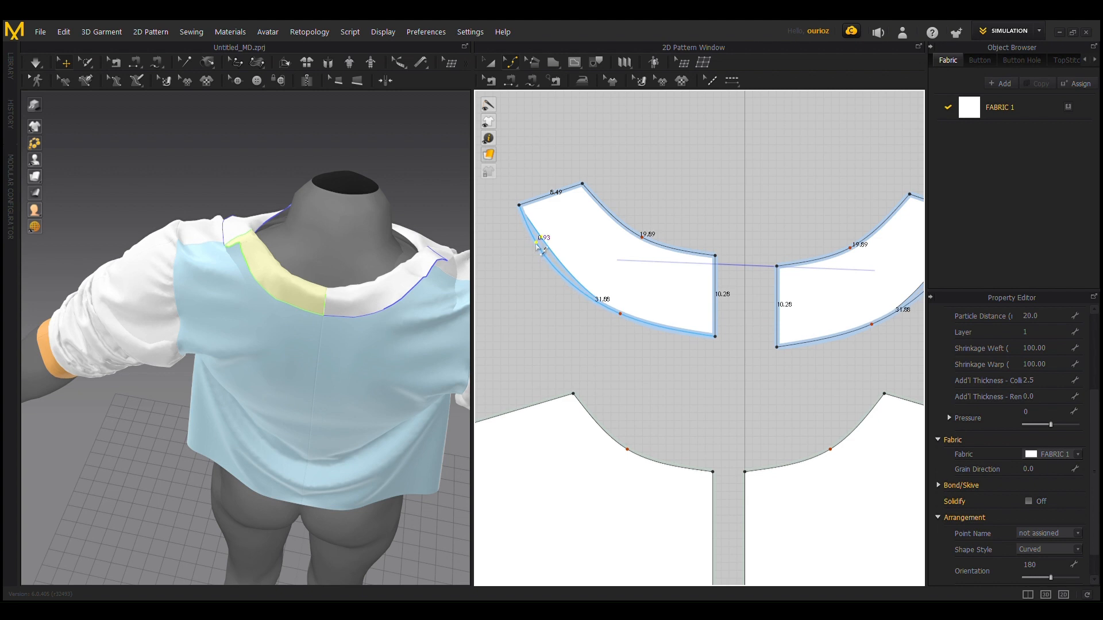
pyautogui.scroll(-1, 570, 266)
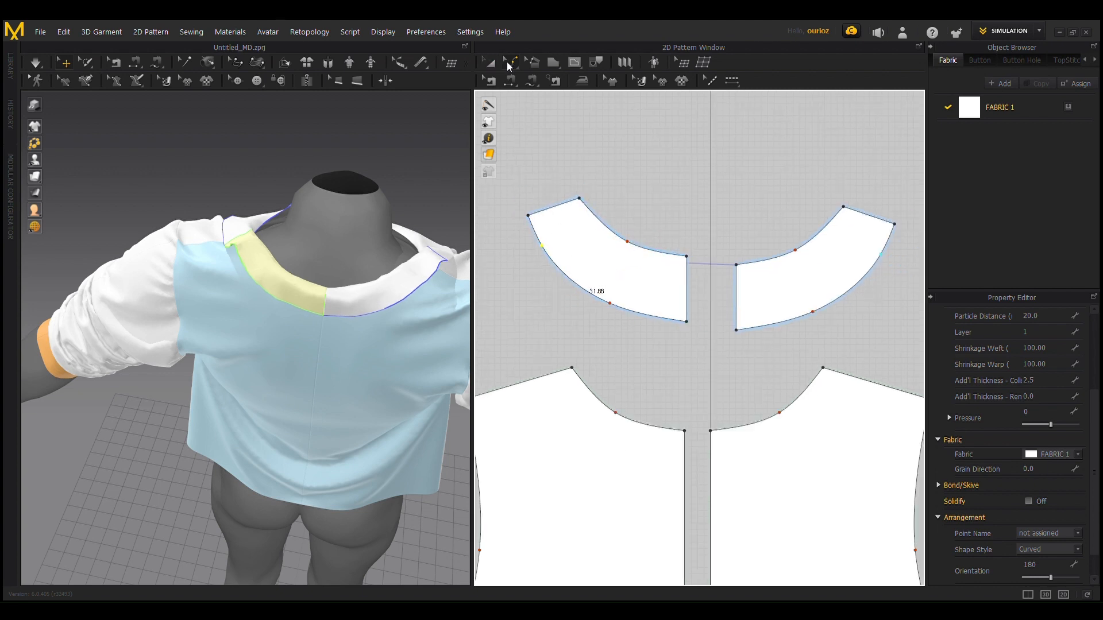
# Step: Try lengthening the back collar pieces by moving their centre-back edges toward the centre line, and drape them in simulation
pyautogui.click(556, 81)
pyautogui.click(687, 285)
pyautogui.moveTo(688, 280); pyautogui.dragTo(699, 285)
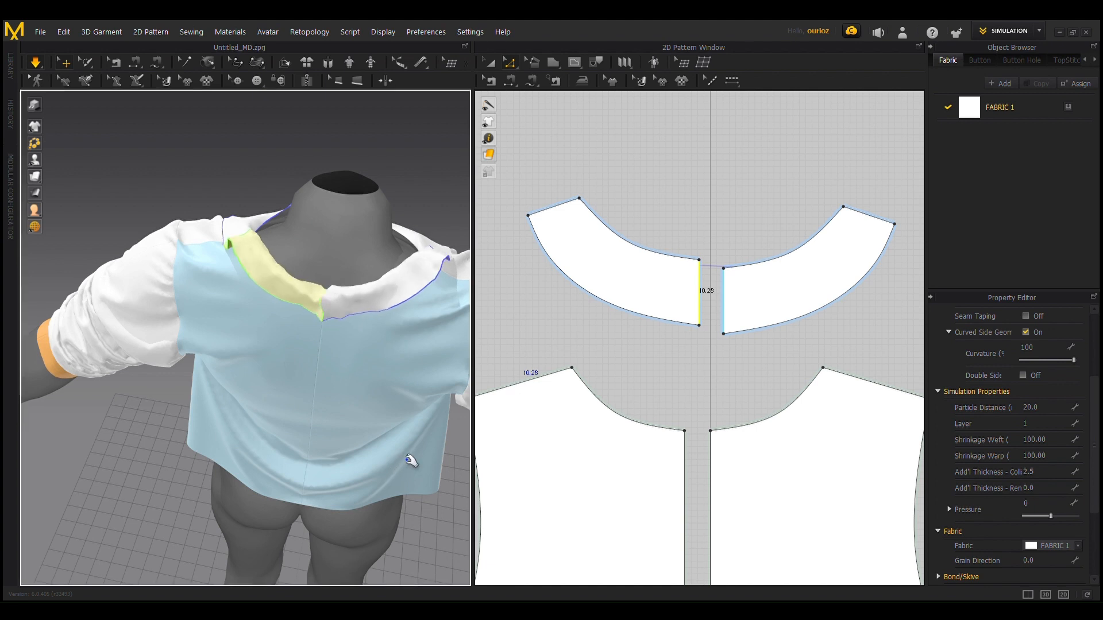
pyautogui.click(242, 271)
pyautogui.click(407, 294)
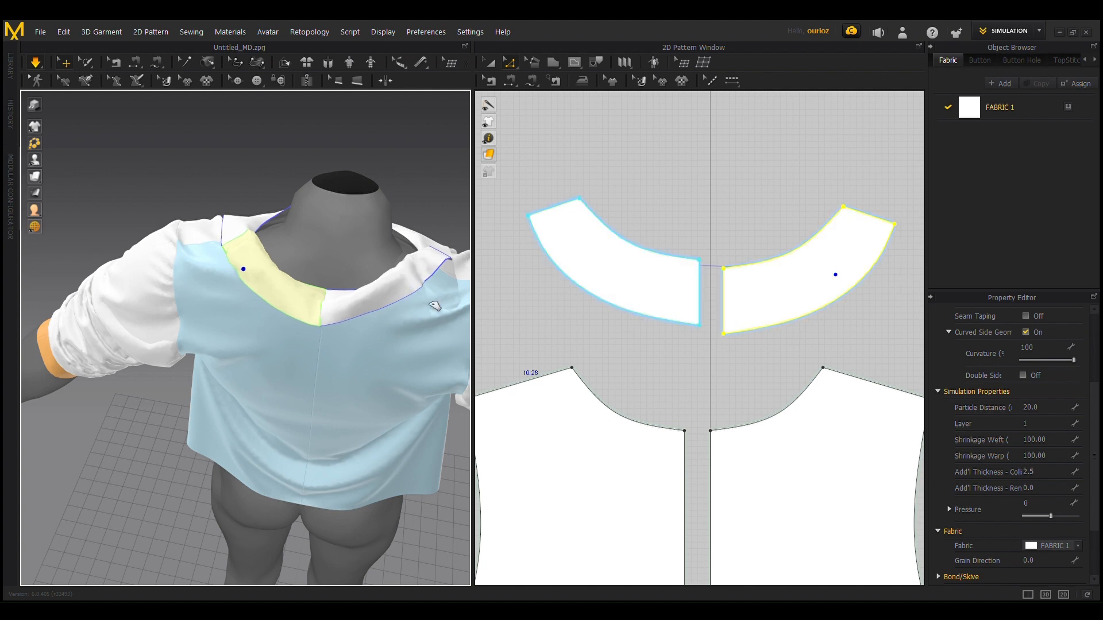
# Step: Check the collar's drape at the front, stop the simulation and undo the last centre-back edge move
pyautogui.moveTo(437, 200); pyautogui.dragTo(330, 223, button='right')
pyautogui.moveTo(239, 165); pyautogui.dragTo(363, 298, button='right')
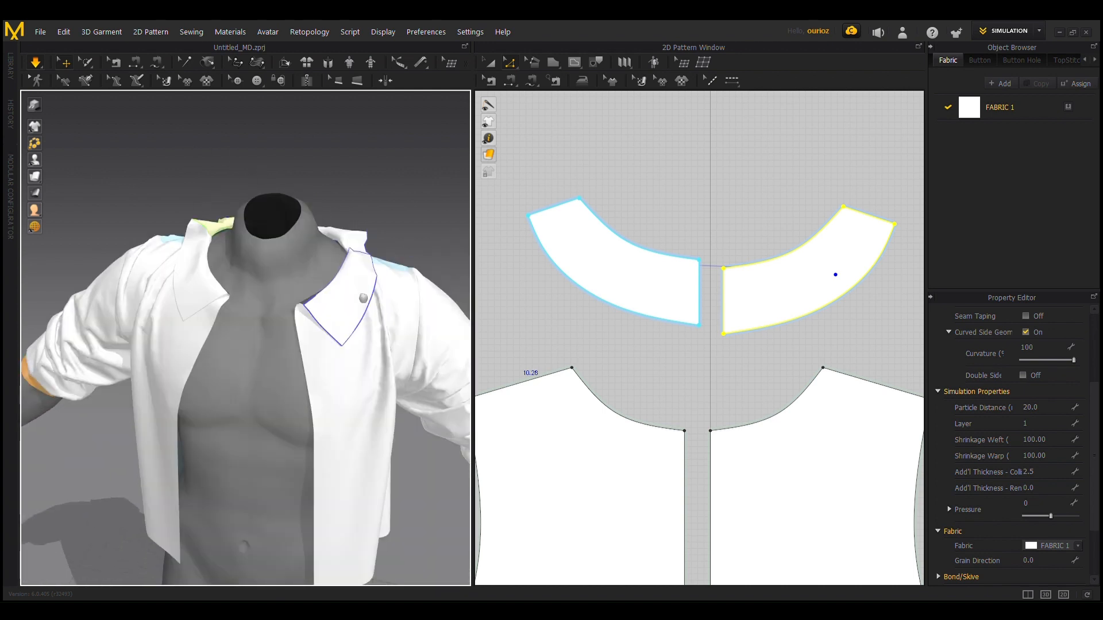
pyautogui.click(350, 283)
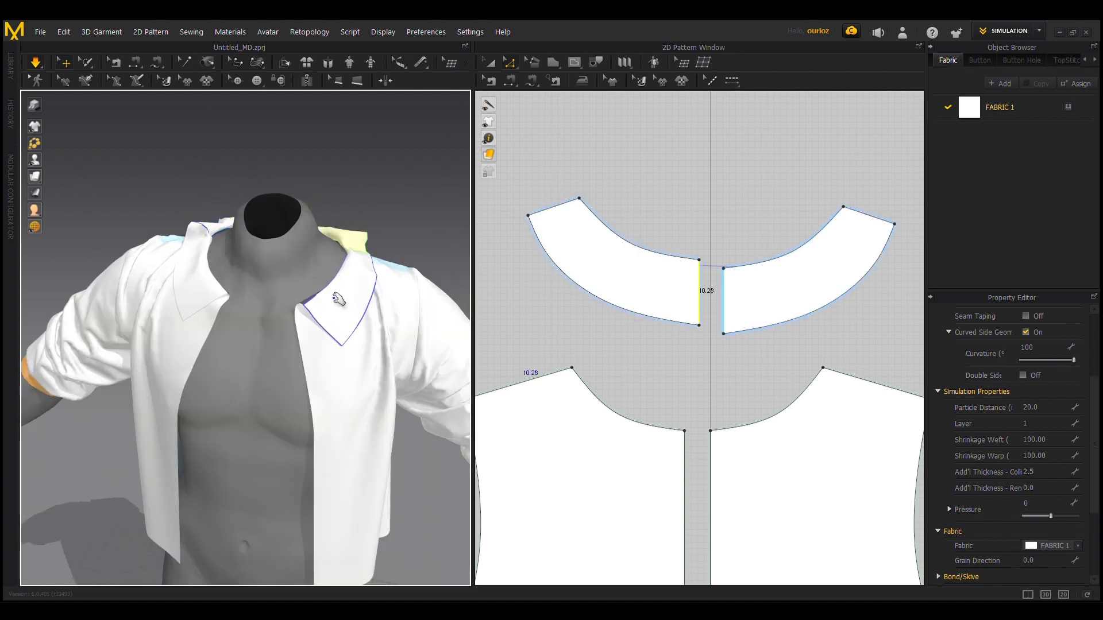
pyautogui.press('space')
pyautogui.hotkey('ctrl', 'z')
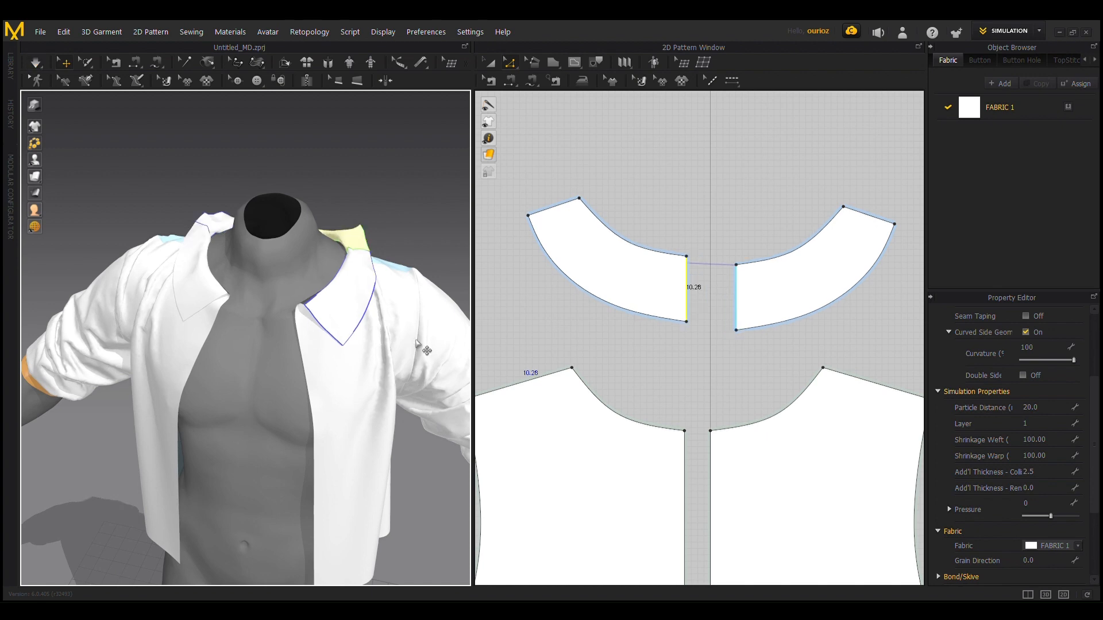
# Step: Shorten the back collar pieces by moving their centre-back edges away from the centre line, and simulate the garment
pyautogui.moveTo(371, 245); pyautogui.dragTo(425, 201, button='right')
pyautogui.scroll(3, 341, 261)
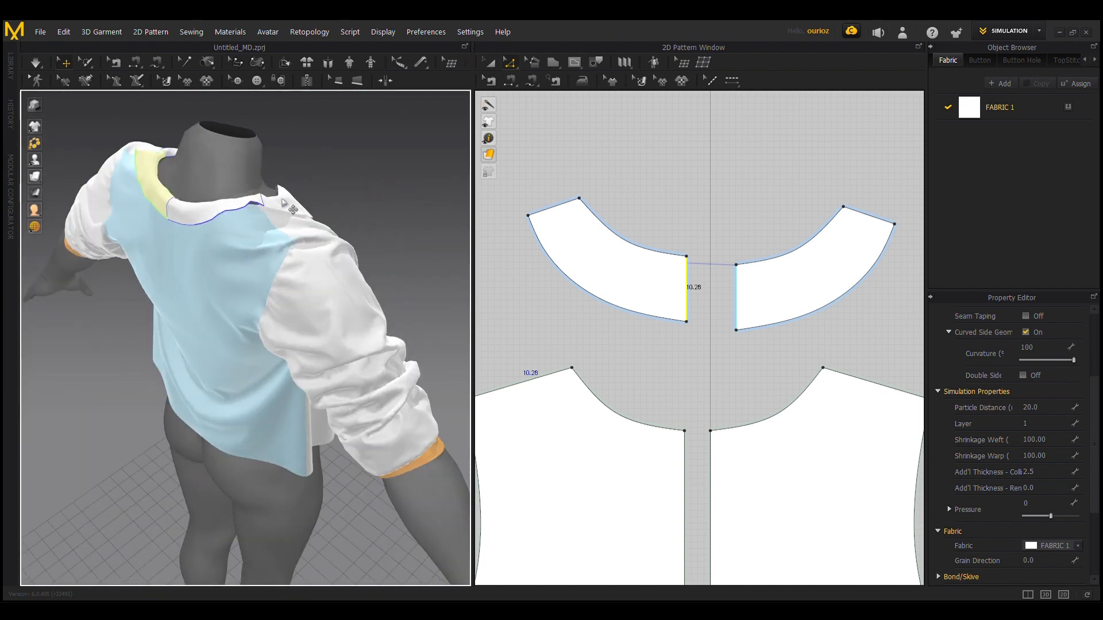
pyautogui.moveTo(292, 209); pyautogui.dragTo(199, 186, button='right')
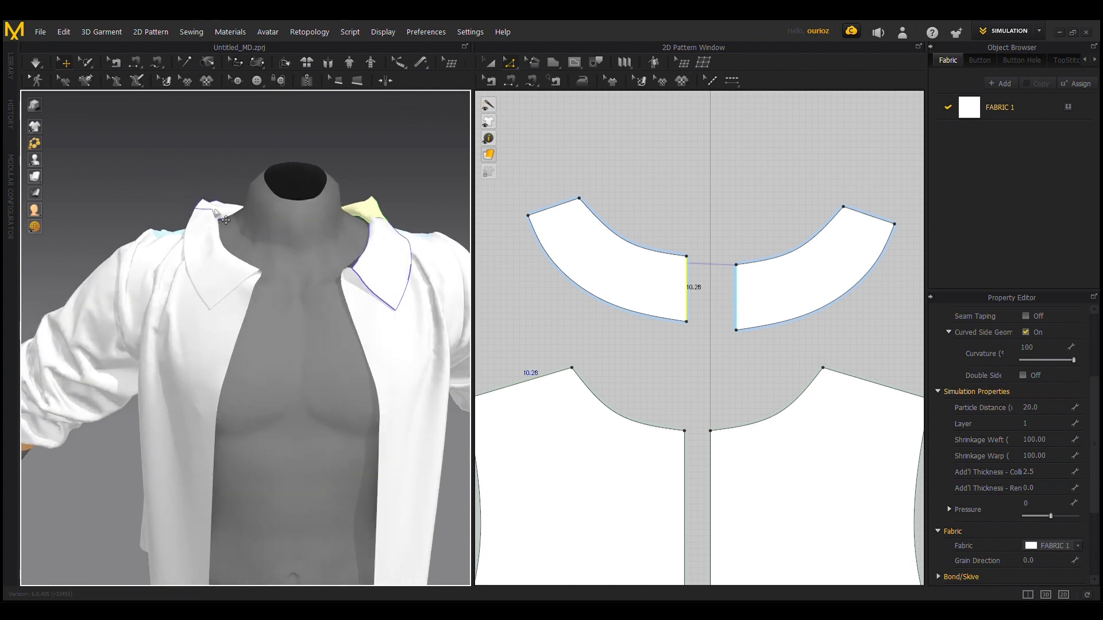
pyautogui.moveTo(266, 202); pyautogui.dragTo(330, 227, button='right')
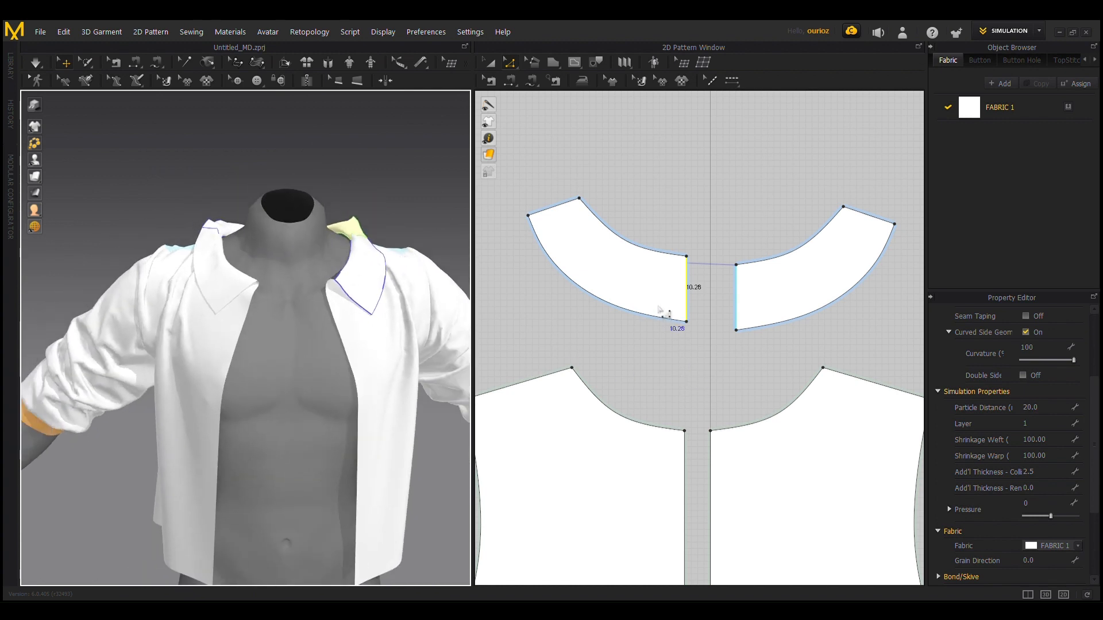
pyautogui.moveTo(692, 305); pyautogui.dragTo(669, 343)
pyautogui.press('space')
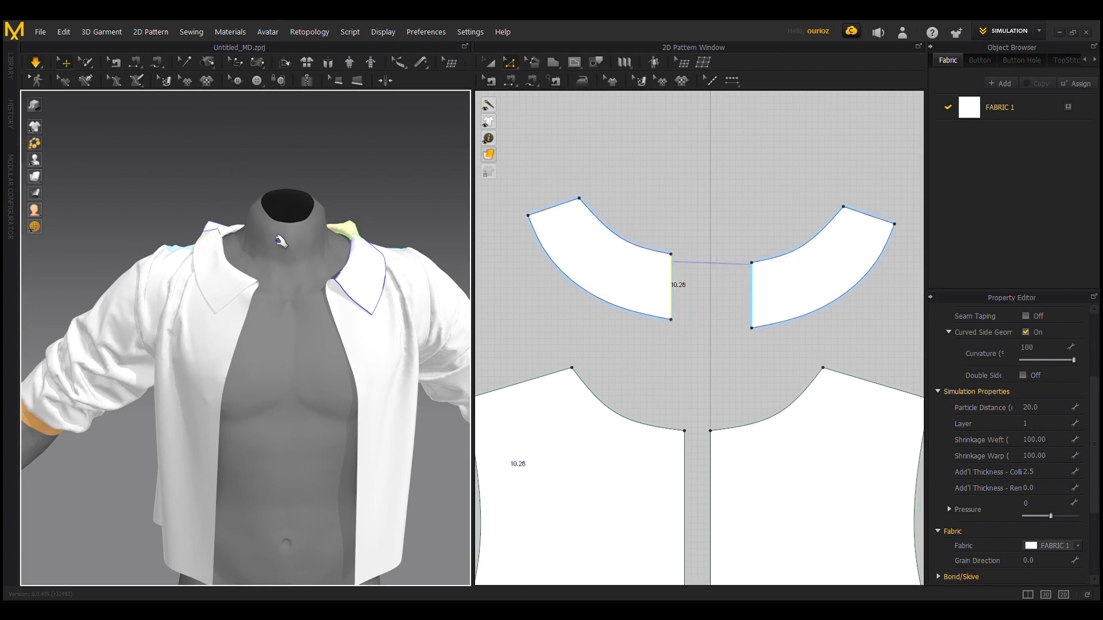
pyautogui.moveTo(142, 234); pyautogui.dragTo(277, 277, button='right')
pyautogui.moveTo(381, 290); pyautogui.dragTo(319, 282, button='right')
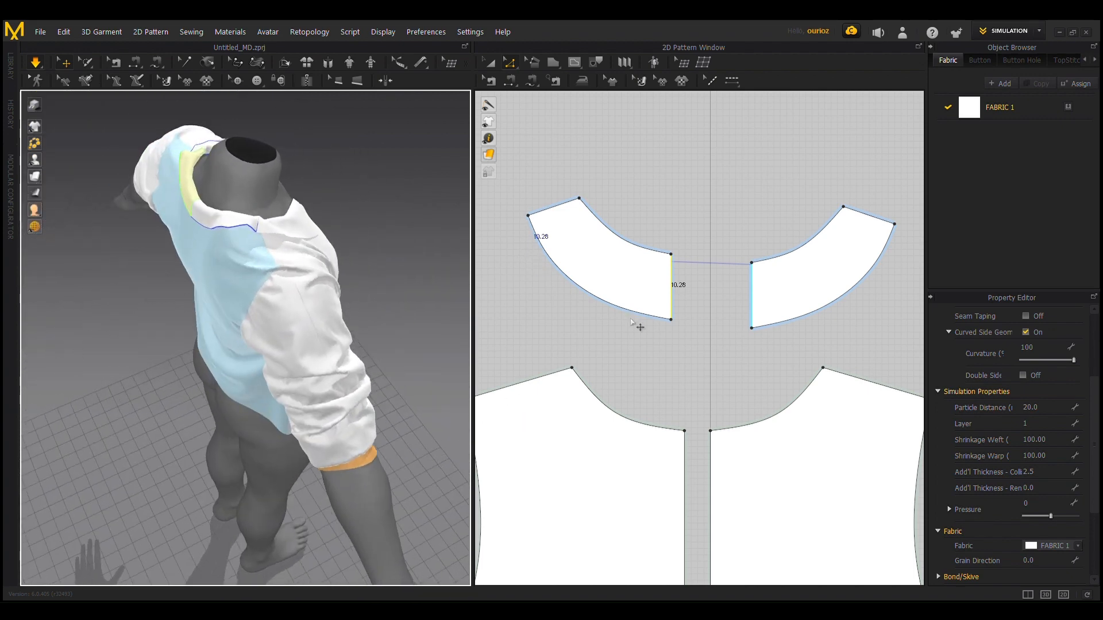
# Step: Move the back collar pieces' outer shoulder corners inward by about 2.3 cm and let the collar settle in simulation
pyautogui.click(528, 217)
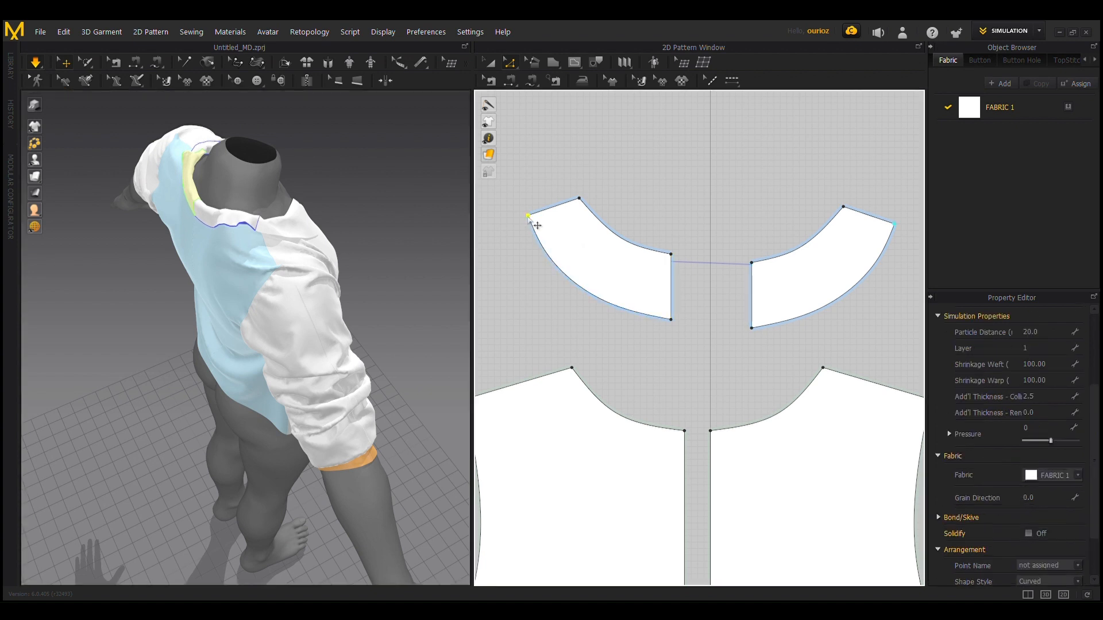
pyautogui.moveTo(544, 238); pyautogui.dragTo(545, 238)
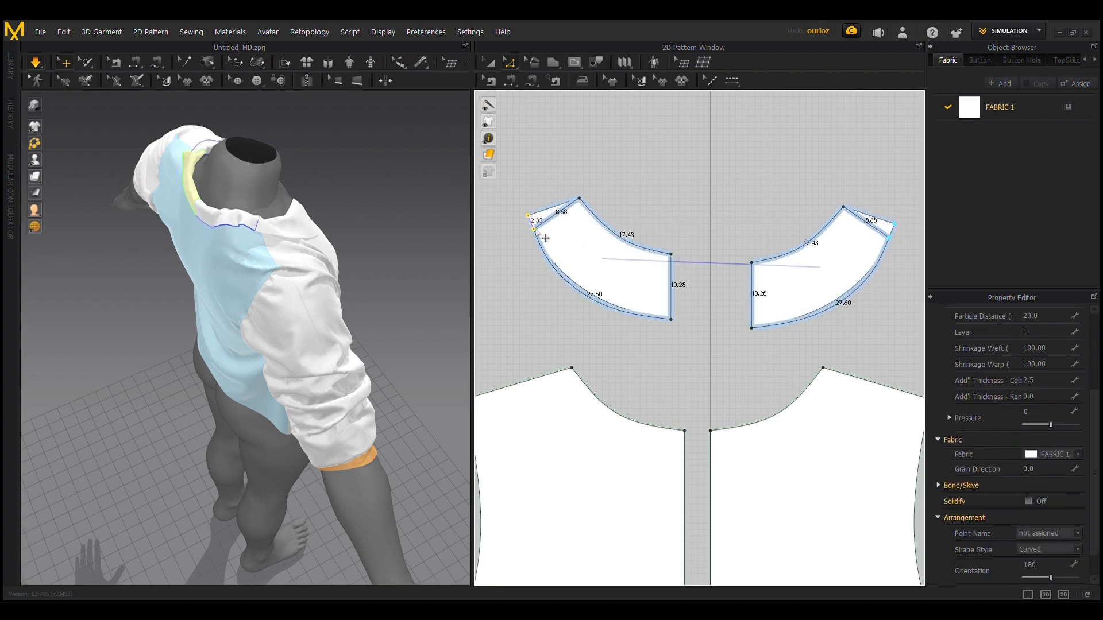
pyautogui.press('Delete')
pyautogui.click(303, 368)
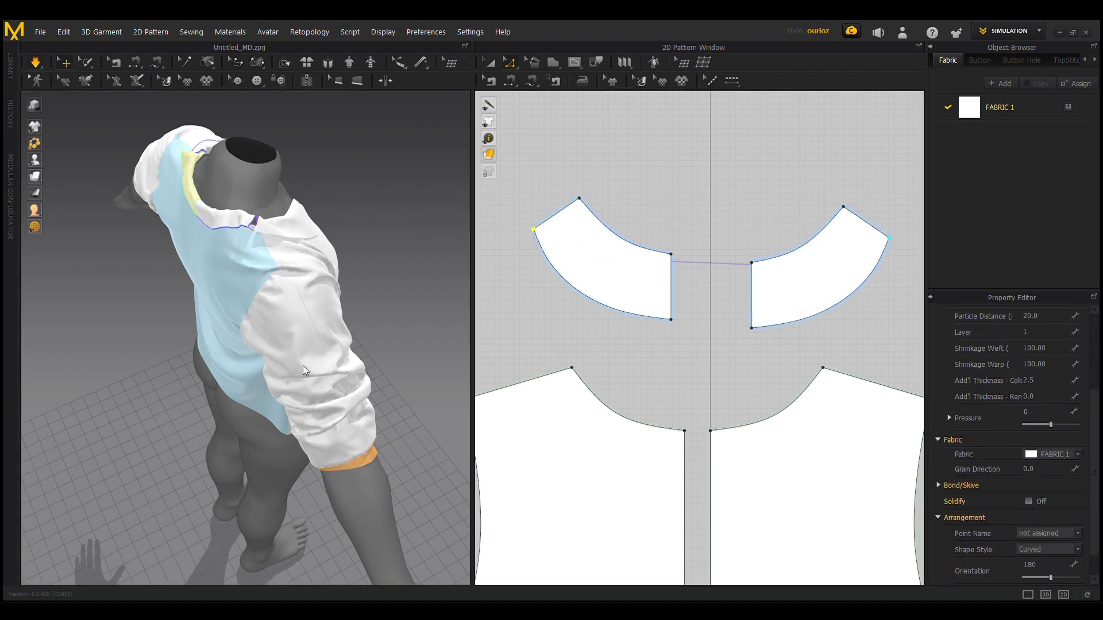
pyautogui.click(273, 288)
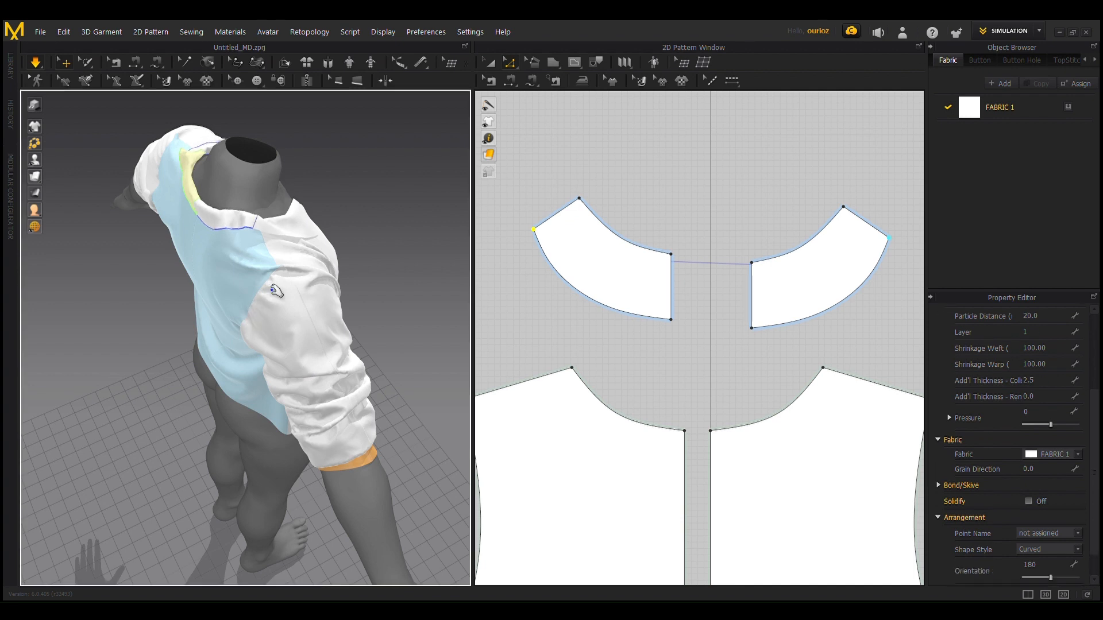
# Step: Examine the draped garment from the front and back, and select both back body panels on it
pyautogui.moveTo(276, 292); pyautogui.dragTo(180, 234, button='right')
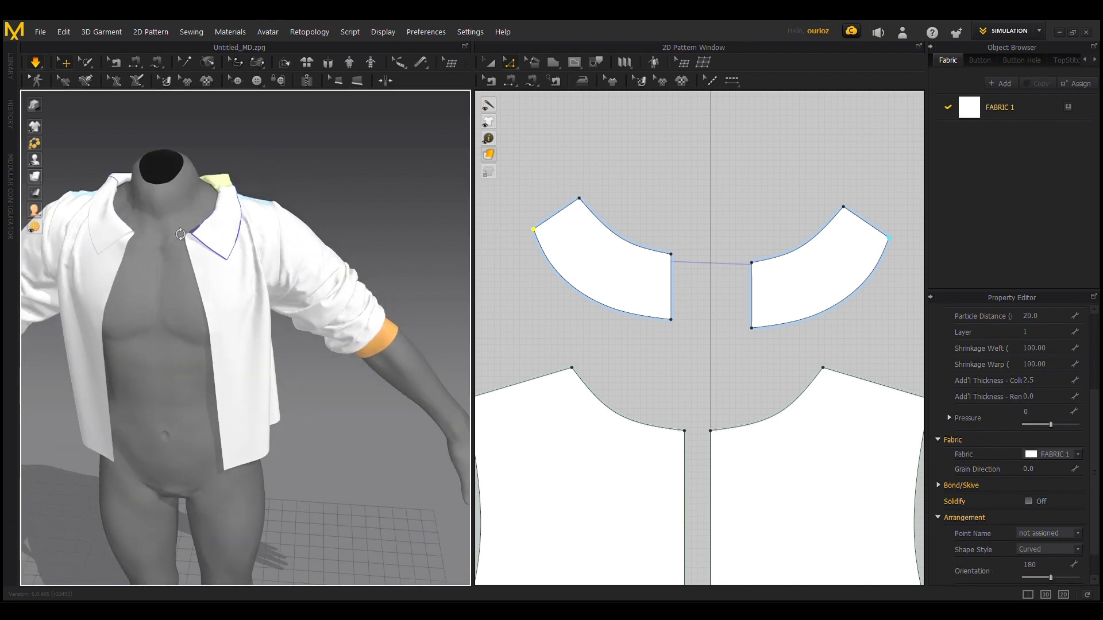
pyautogui.moveTo(288, 180); pyautogui.dragTo(381, 329, button='right')
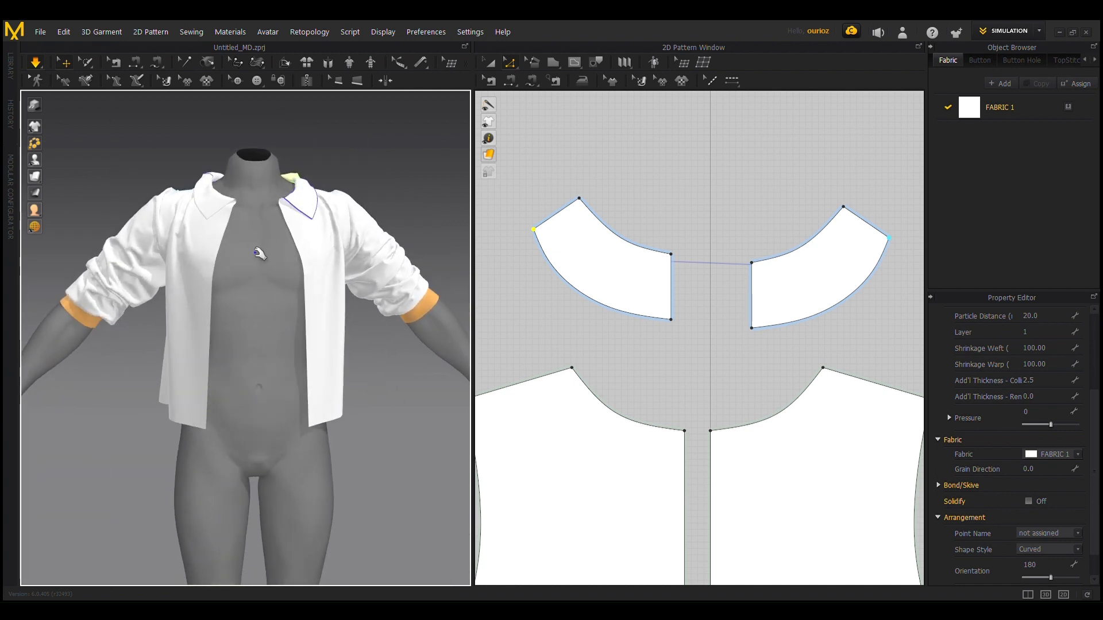
pyautogui.moveTo(169, 212); pyautogui.dragTo(121, 199, button='right')
pyautogui.moveTo(325, 352); pyautogui.dragTo(442, 394, button='right')
pyautogui.scroll(2, 325, 229)
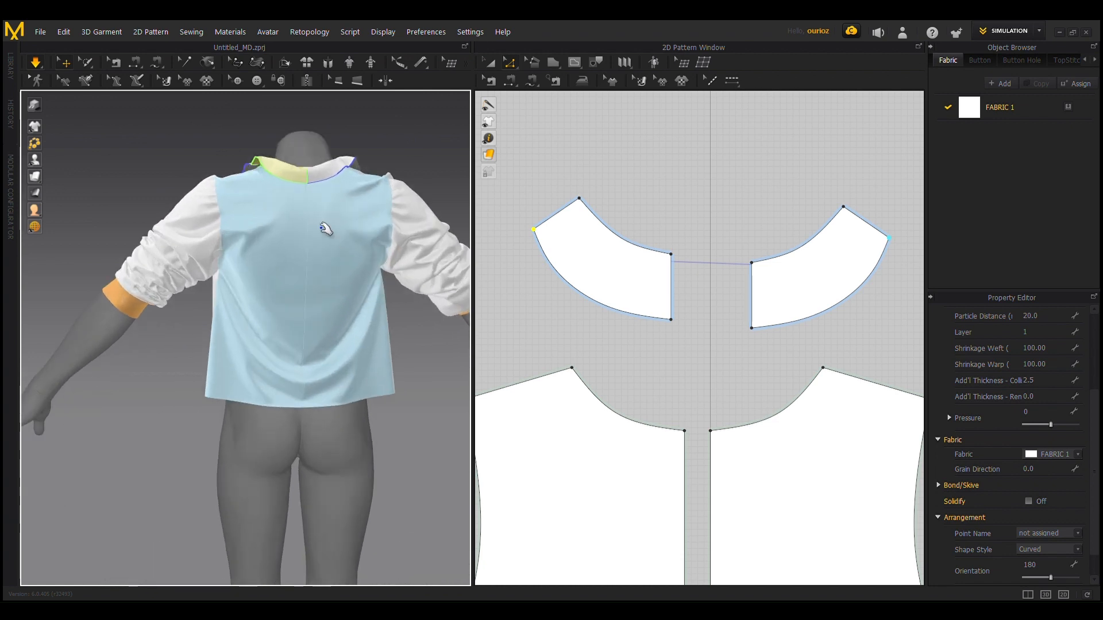
pyautogui.click(490, 62)
pyautogui.click(325, 320)
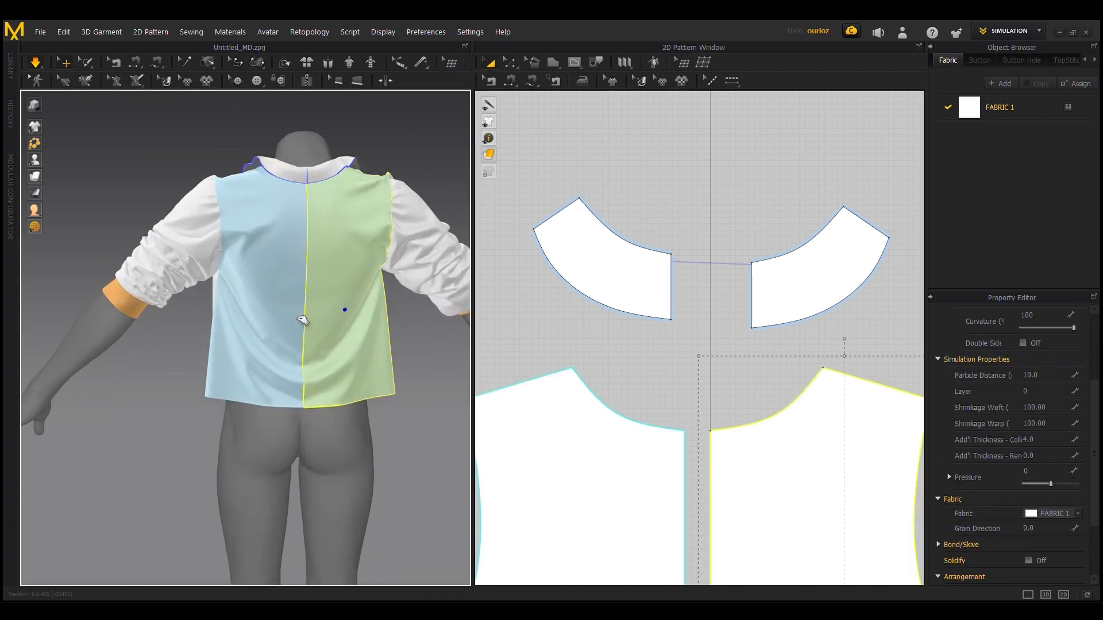
pyautogui.keyDown('shift'); pyautogui.click(256, 315); pyautogui.keyUp('shift')
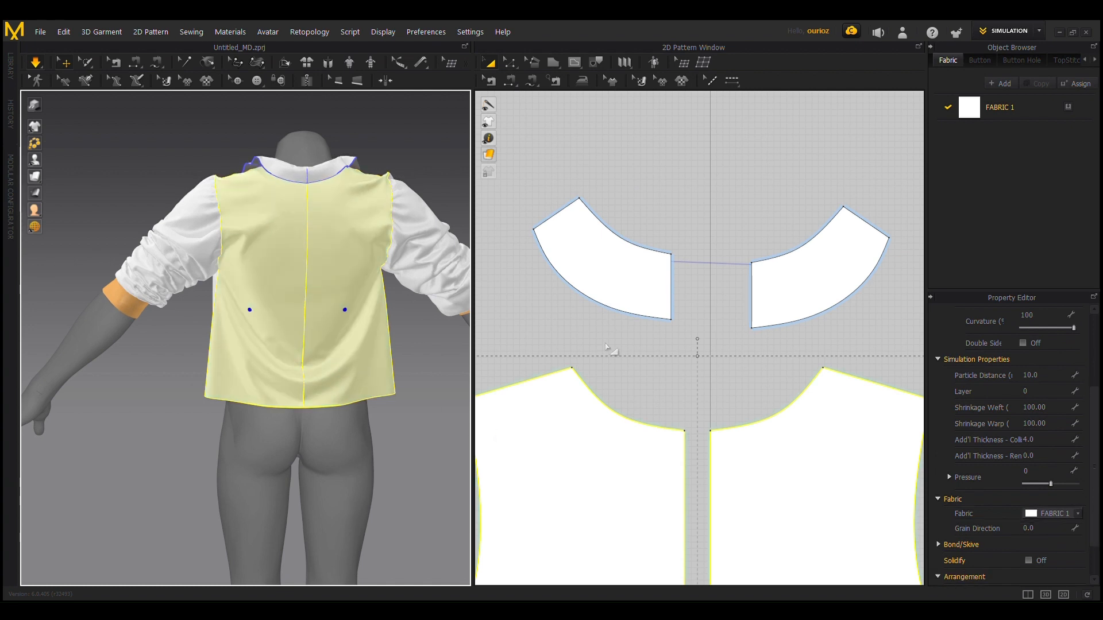
# Step: Stop the simulation and move both front collar pieces up in the 2D pattern, clear of the front body panels
pyautogui.scroll(-3, 615, 363)
pyautogui.moveTo(793, 410); pyautogui.dragTo(774, 223, button='middle')
pyautogui.moveTo(845, 500); pyautogui.dragTo(885, 481, button='middle')
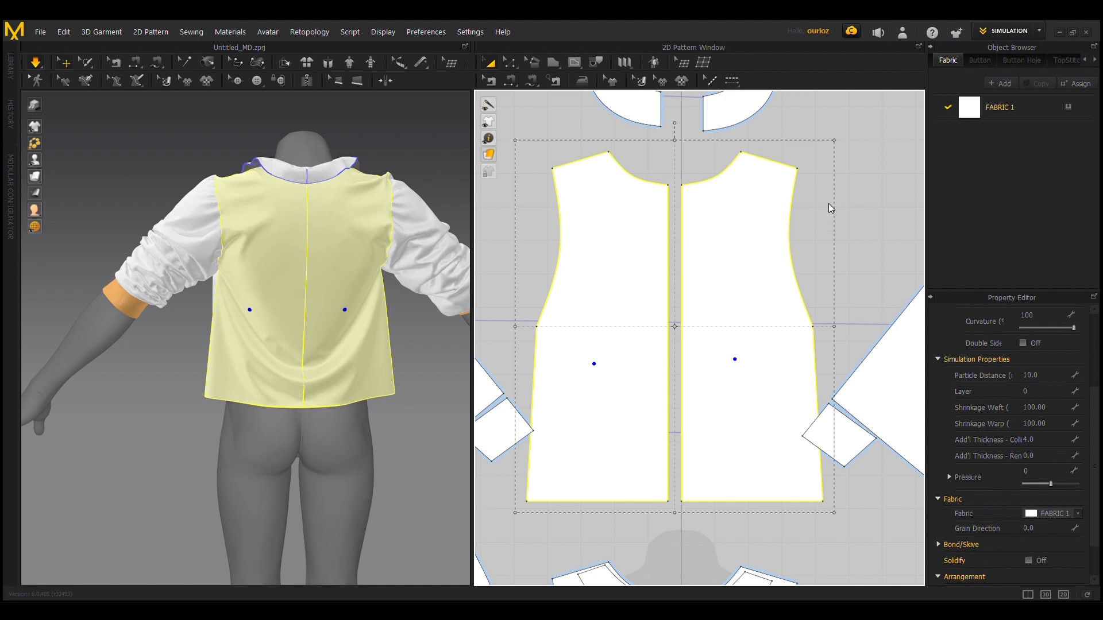
pyautogui.click(649, 258)
pyautogui.scroll(-4, 732, 282)
pyautogui.moveTo(798, 290)
pyautogui.mouseDown(button='middle')
pyautogui.moveTo(806, 197)
pyautogui.moveTo(790, 279)
pyautogui.mouseUp(button='middle')
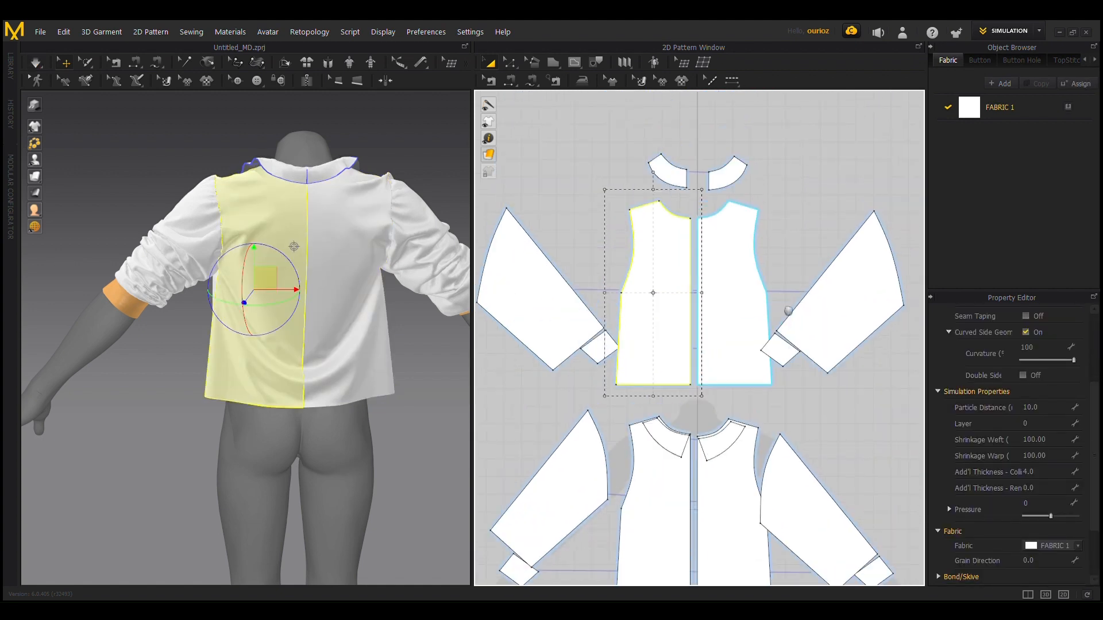
pyautogui.click(722, 538)
pyautogui.click(816, 440)
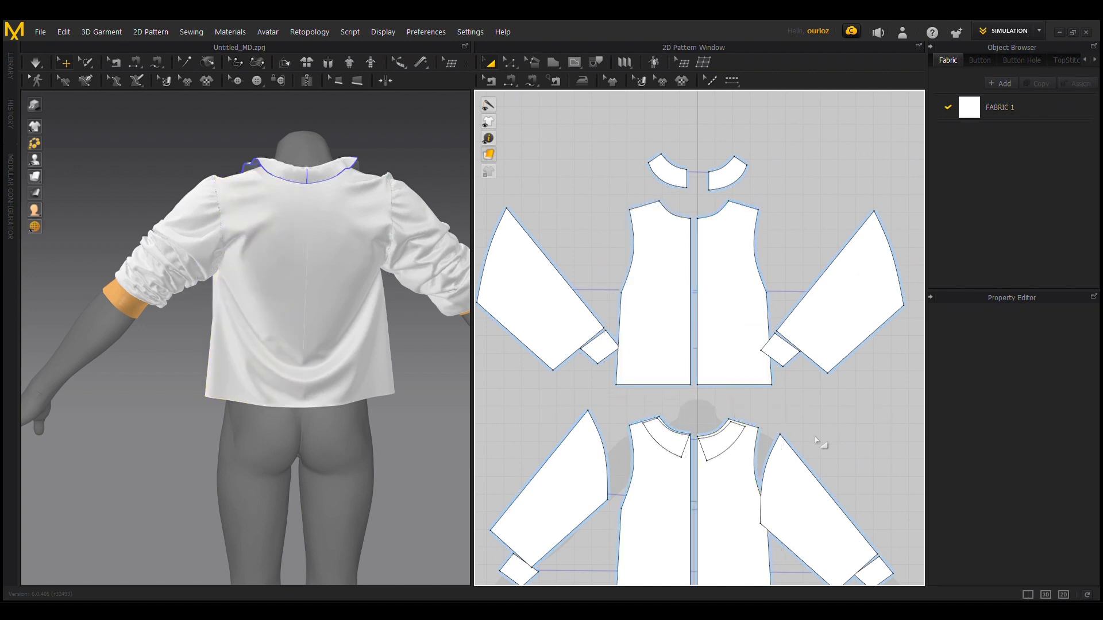
pyautogui.click(734, 441)
pyautogui.moveTo(731, 452); pyautogui.dragTo(732, 424)
pyautogui.scroll(-3, 781, 457)
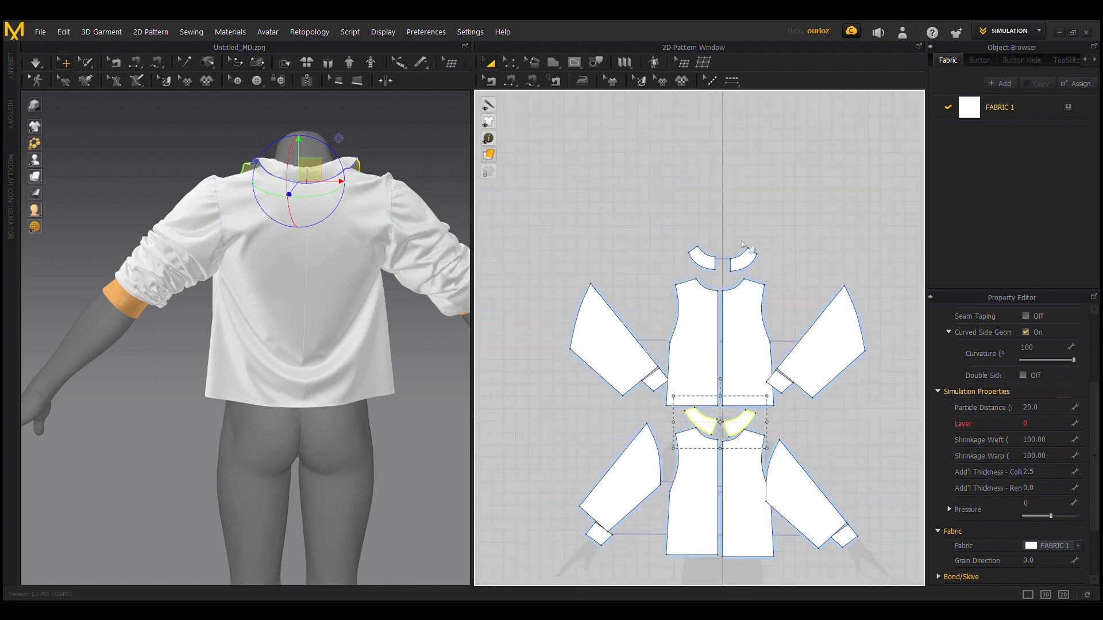
# Step: Try to move the armhole edges of both back body panels outward by about 2 cm
pyautogui.click(730, 336)
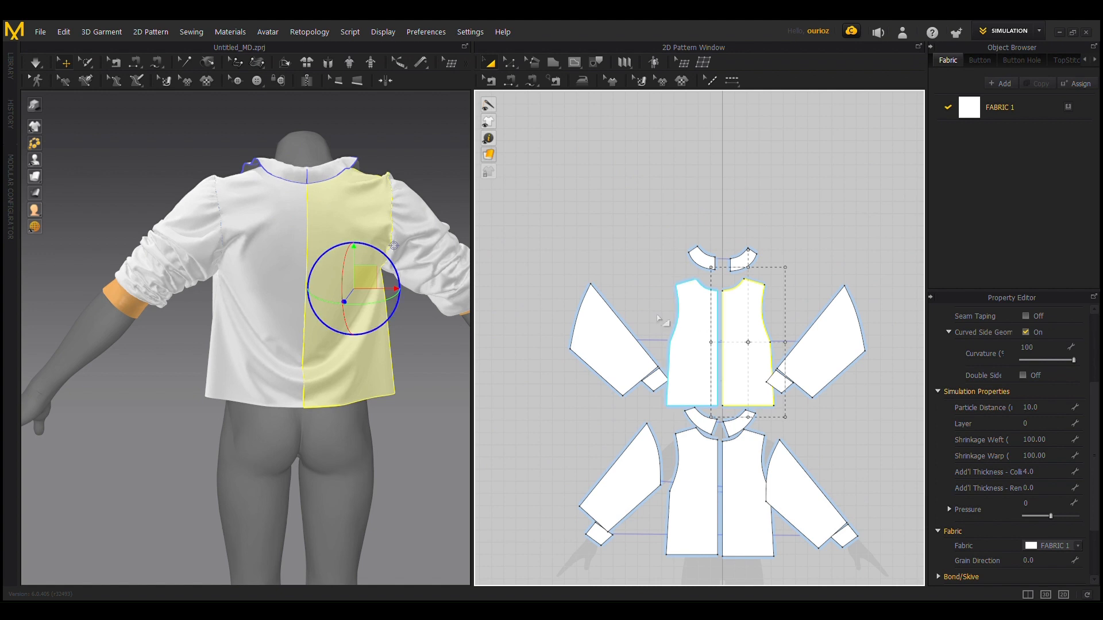
pyautogui.scroll(5, 706, 362)
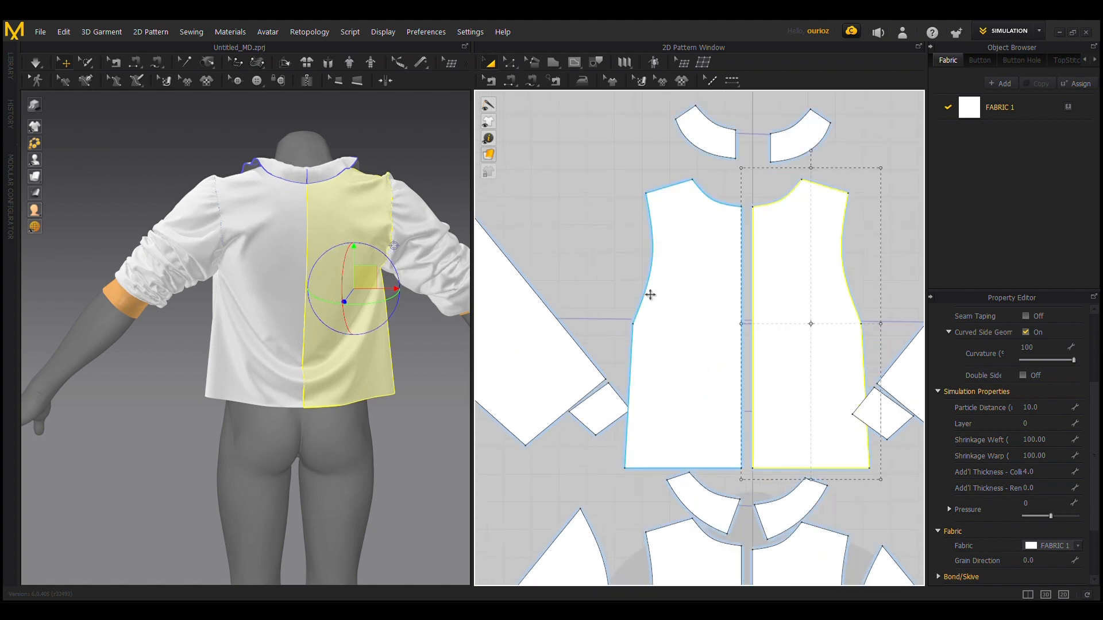
pyautogui.click(641, 345)
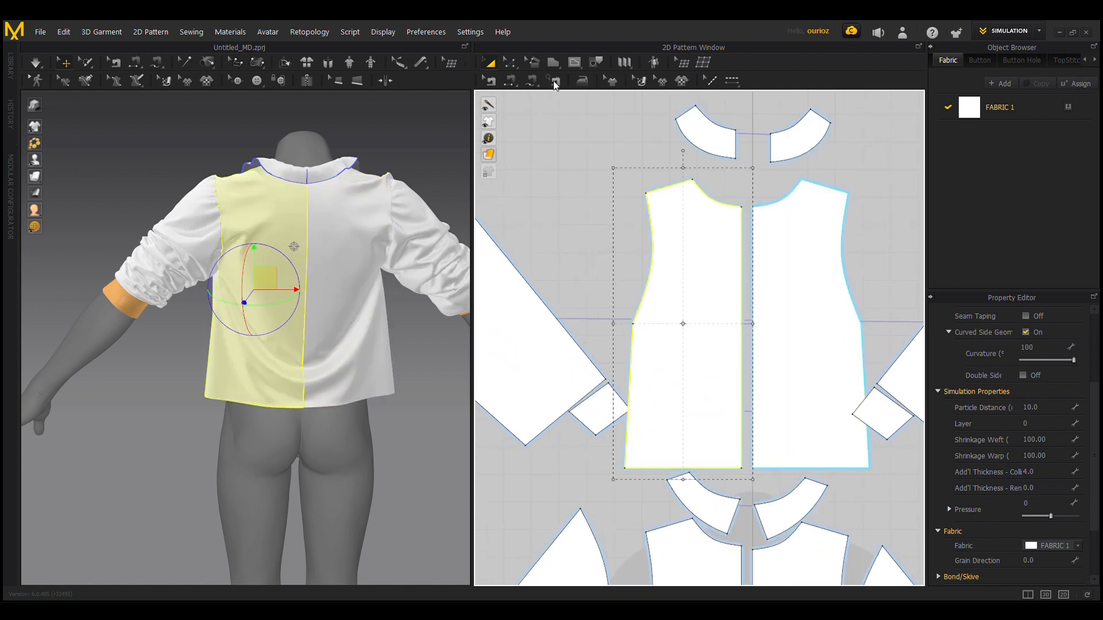
pyautogui.click(509, 62)
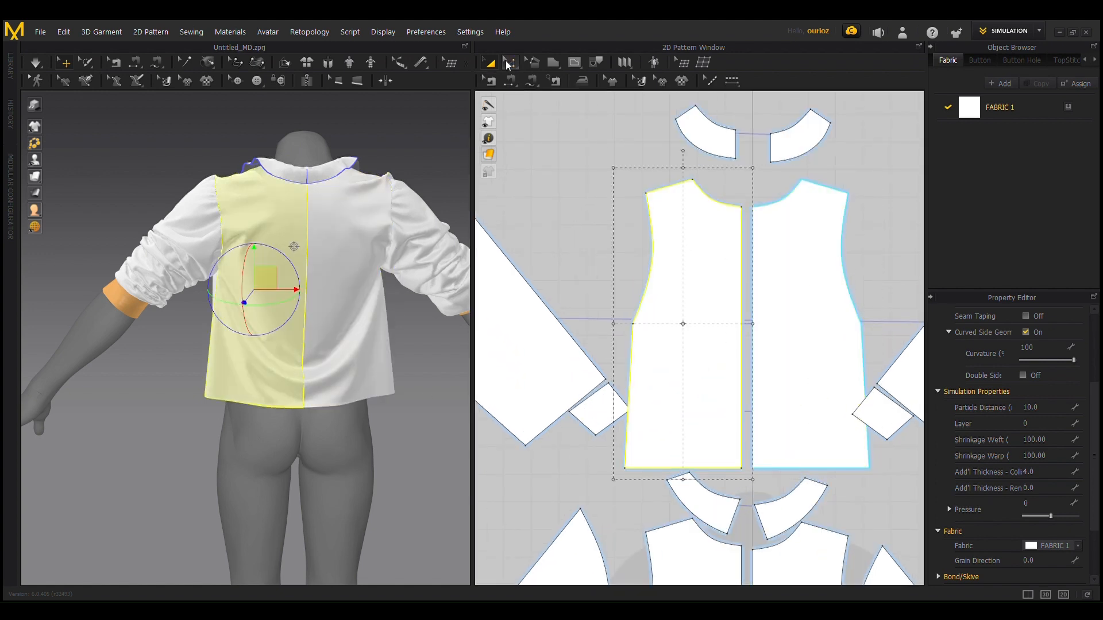
pyautogui.click(651, 284)
pyautogui.click(653, 287)
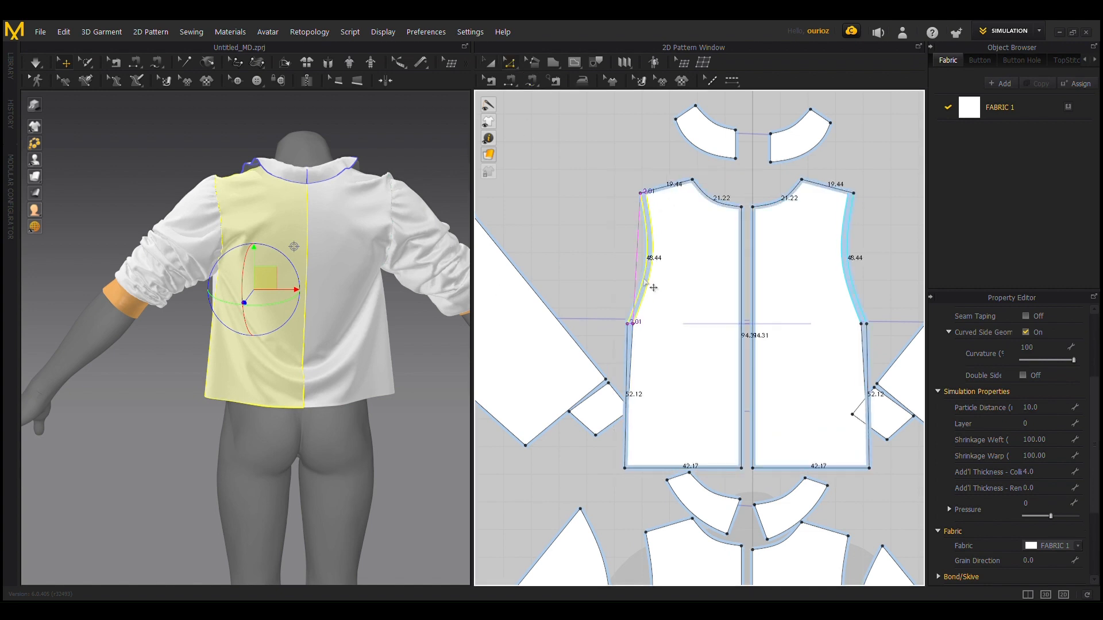
pyautogui.moveTo(653, 287); pyautogui.dragTo(656, 288)
# Step: Widen both back body panels by moving their underarm points and side edges outward, and simulate the garment
pyautogui.click(632, 324)
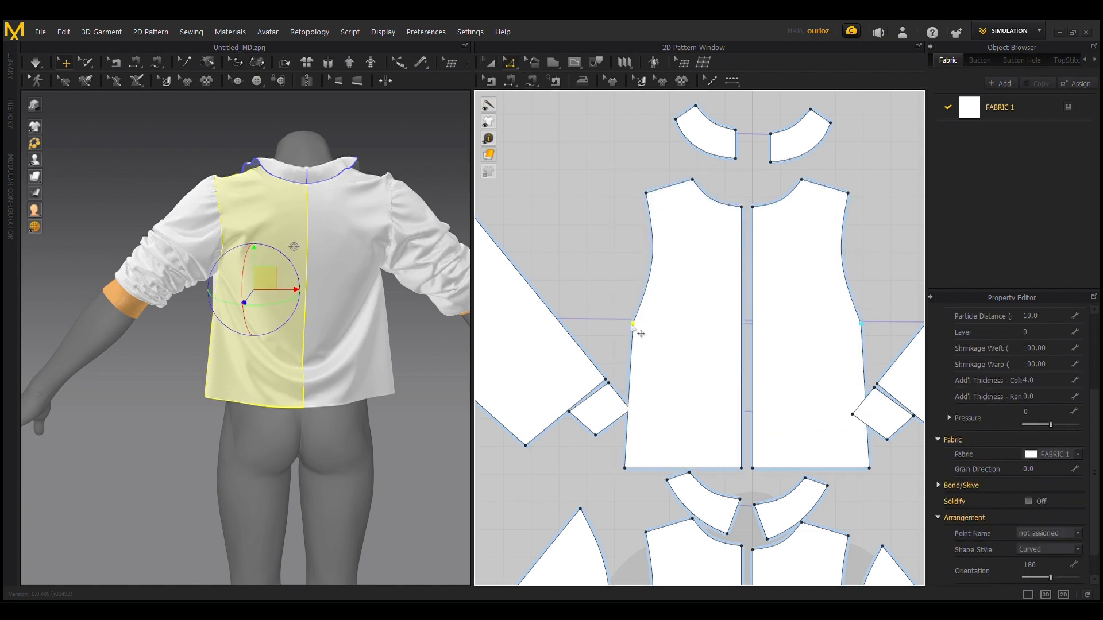
pyautogui.moveTo(634, 325); pyautogui.dragTo(625, 326)
pyautogui.moveTo(625, 388); pyautogui.dragTo(622, 397)
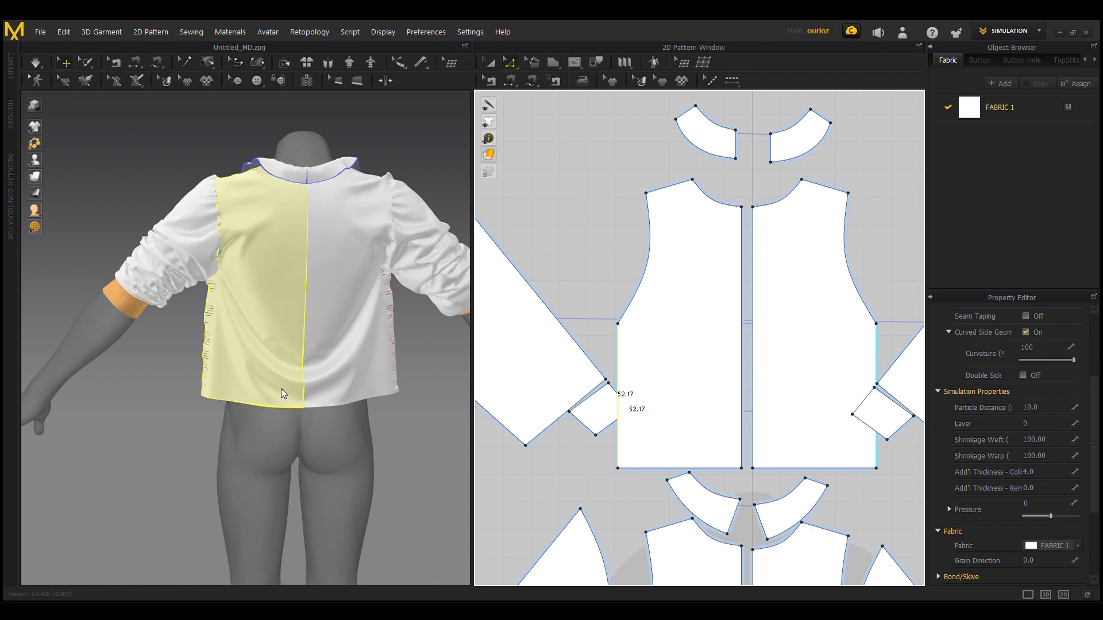
pyautogui.press('space')
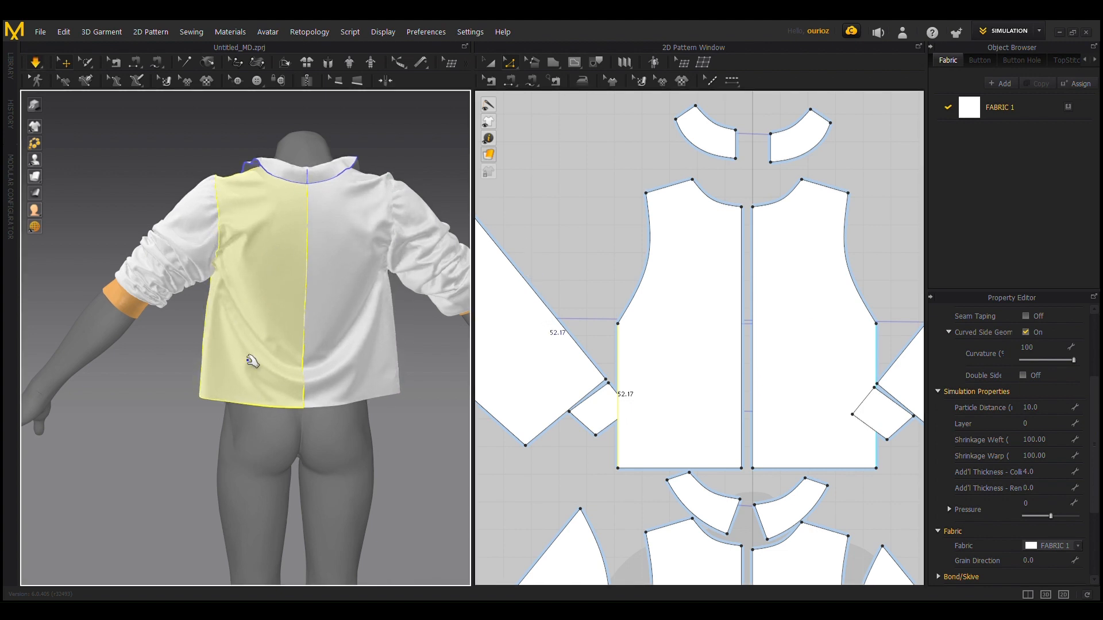
# Step: Let the widened back panels settle in simulation and examine the garment's drape from the back and the open front
pyautogui.scroll(-1, 223, 344)
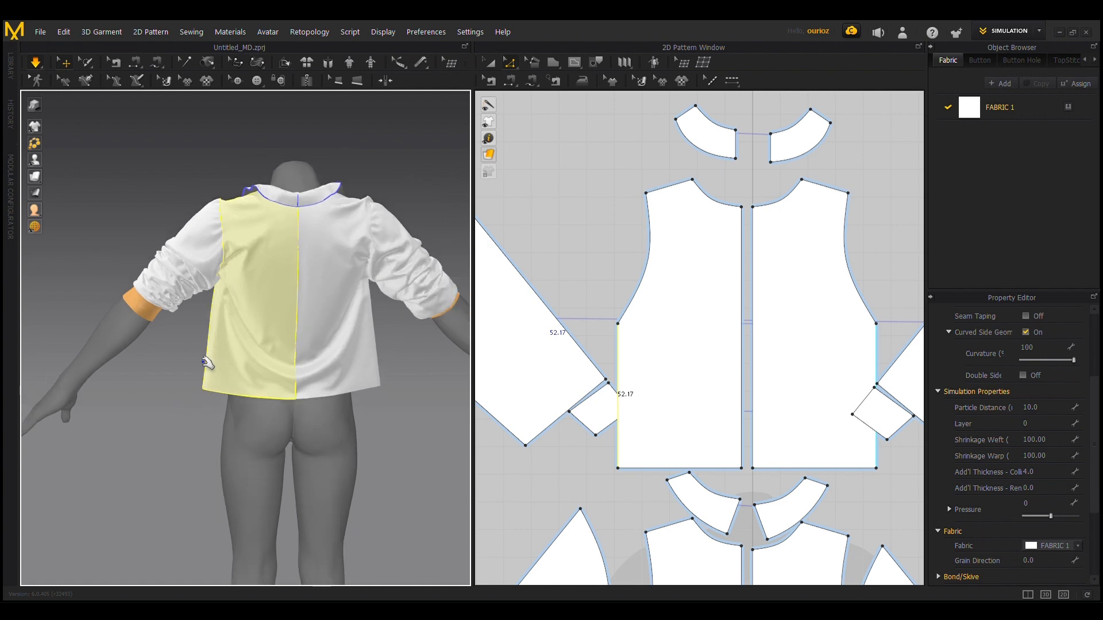
pyautogui.moveTo(208, 363); pyautogui.dragTo(183, 348, button='right')
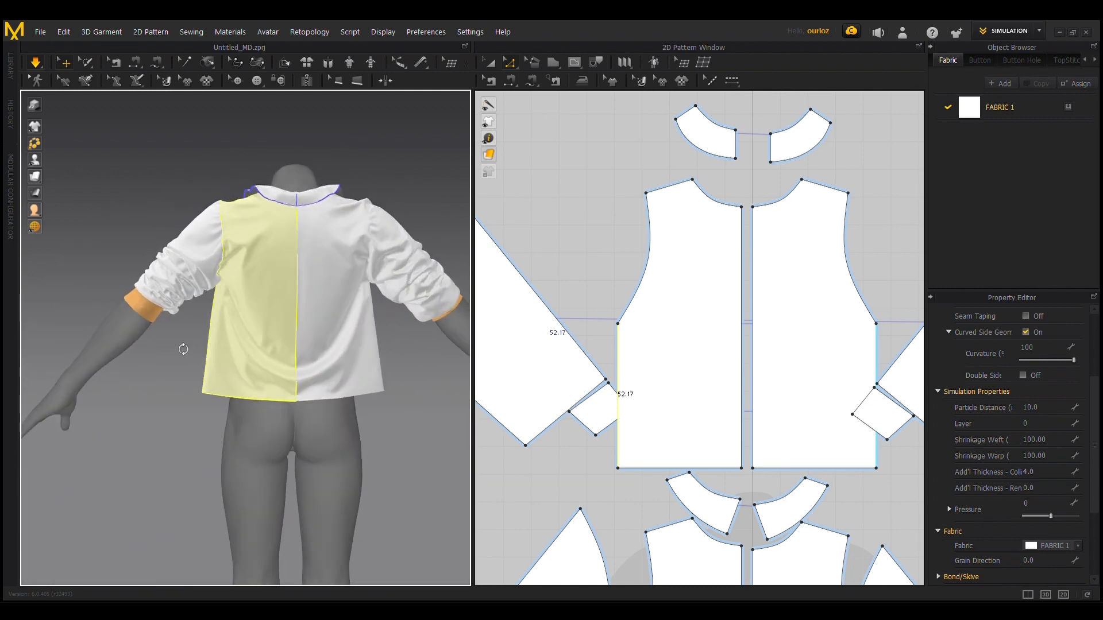
pyautogui.moveTo(232, 266); pyautogui.dragTo(147, 205, button='right')
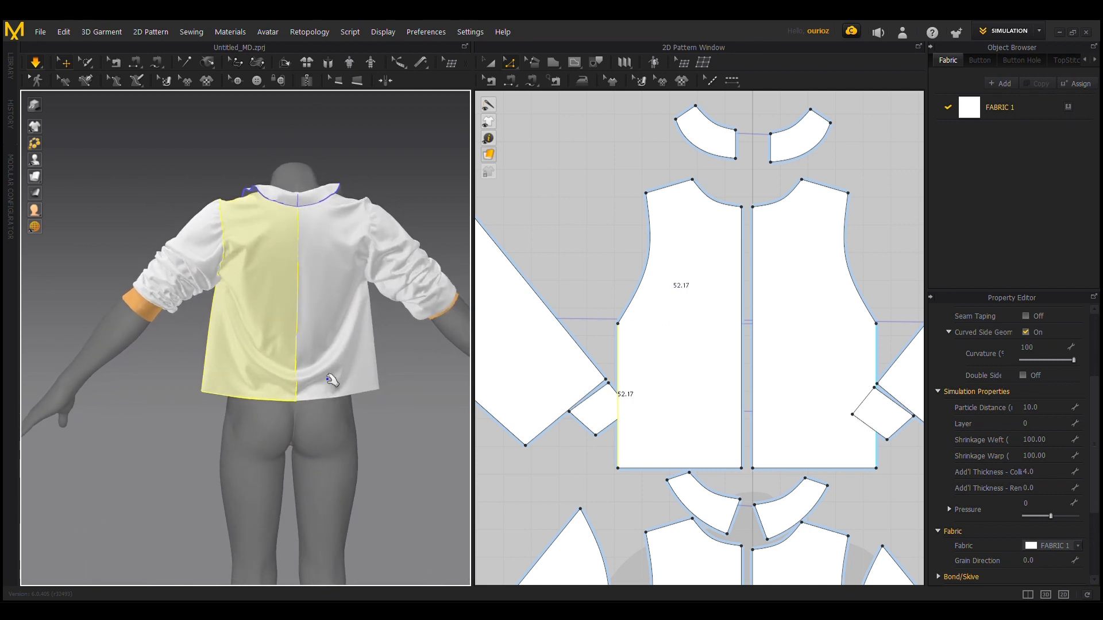
pyautogui.scroll(2, 342, 348)
pyautogui.scroll(2, 228, 262)
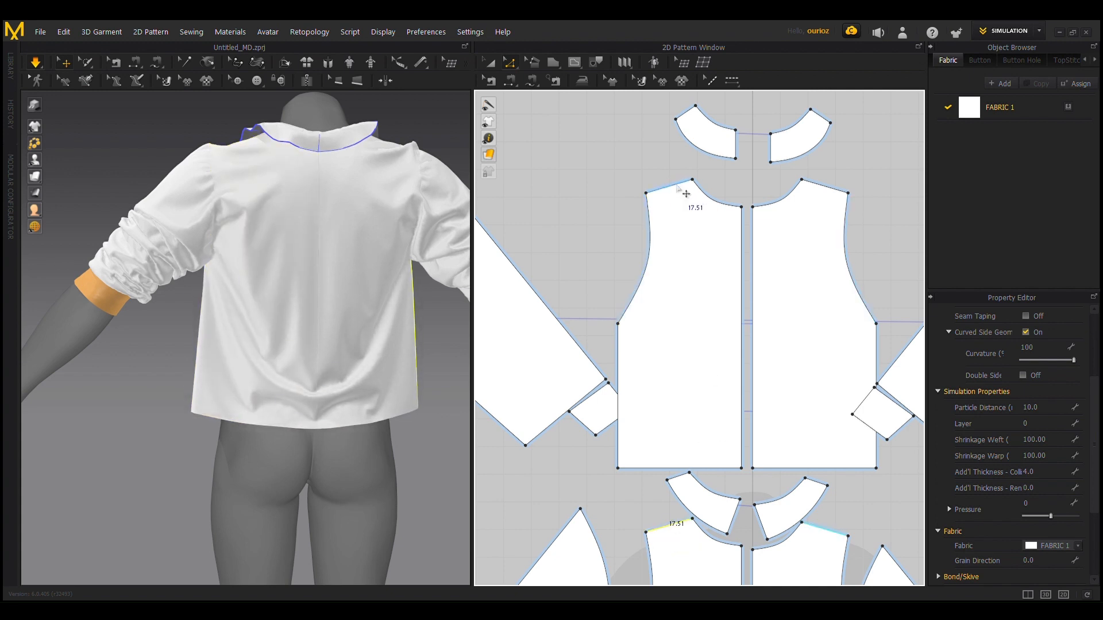
pyautogui.scroll(-2, 346, 354)
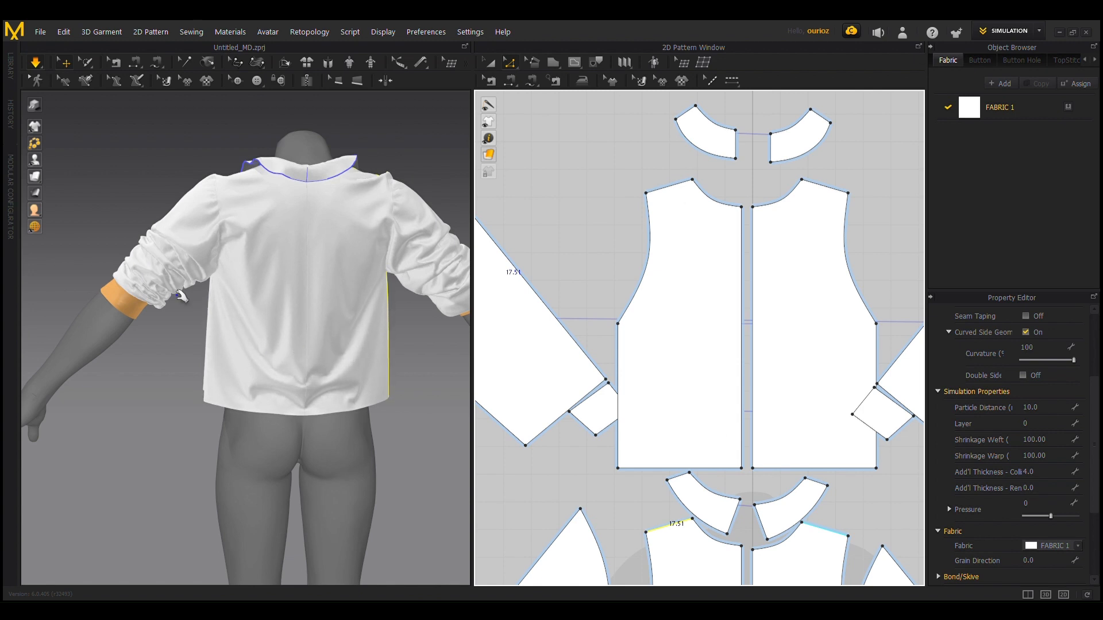
pyautogui.scroll(-3, 181, 257)
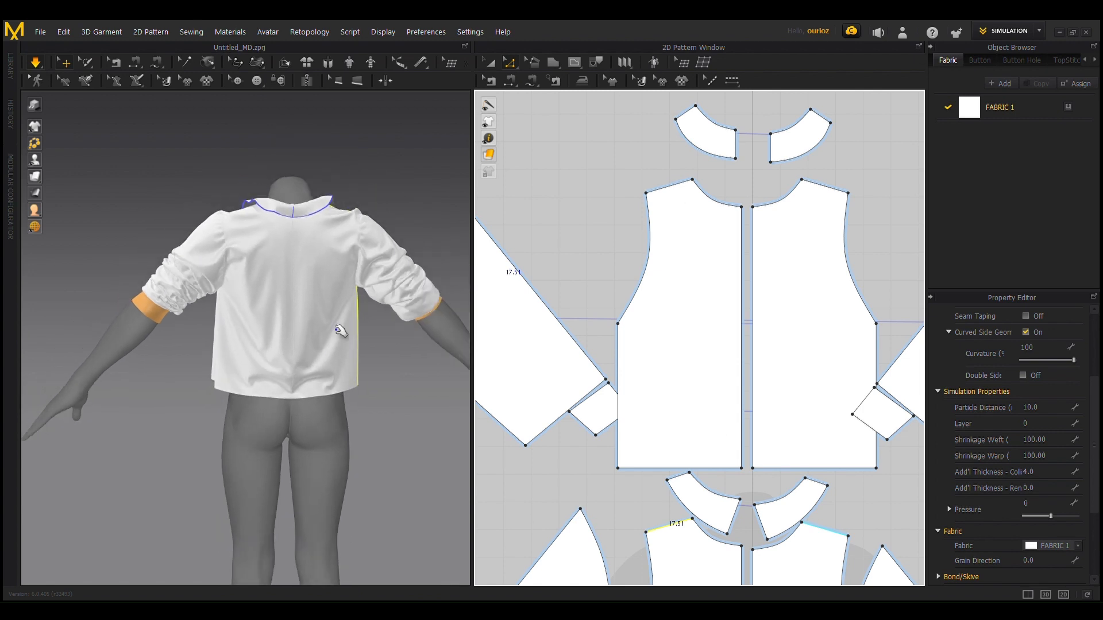
pyautogui.moveTo(164, 391); pyautogui.dragTo(411, 430, button='right')
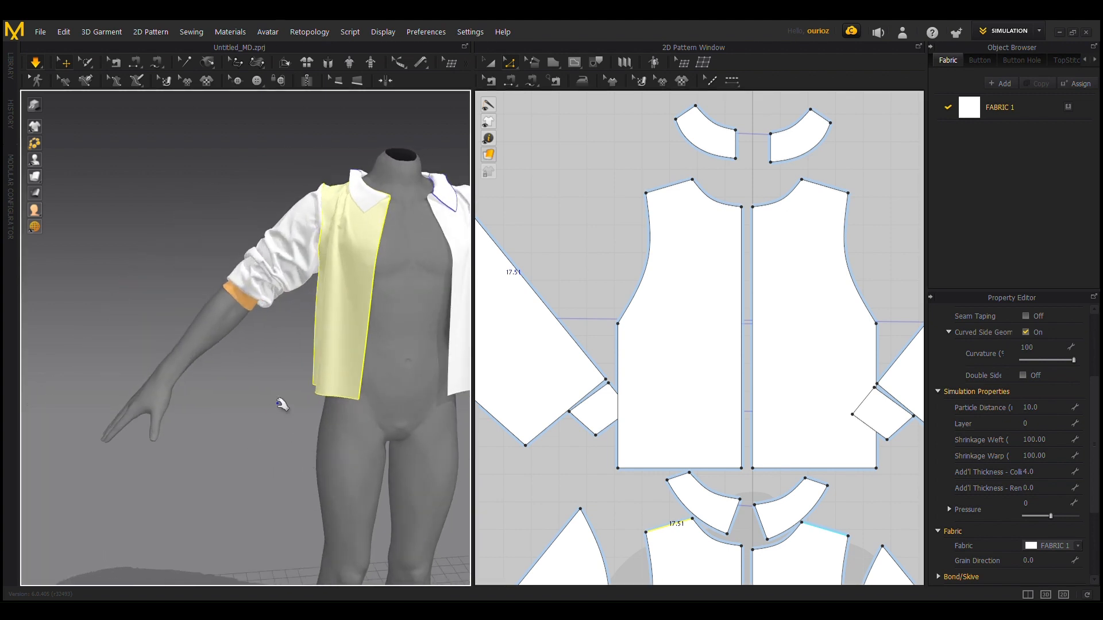
pyautogui.moveTo(282, 405); pyautogui.dragTo(301, 413, button='right')
pyautogui.scroll(1, 298, 414)
pyautogui.moveTo(311, 409); pyautogui.dragTo(165, 441, button='middle')
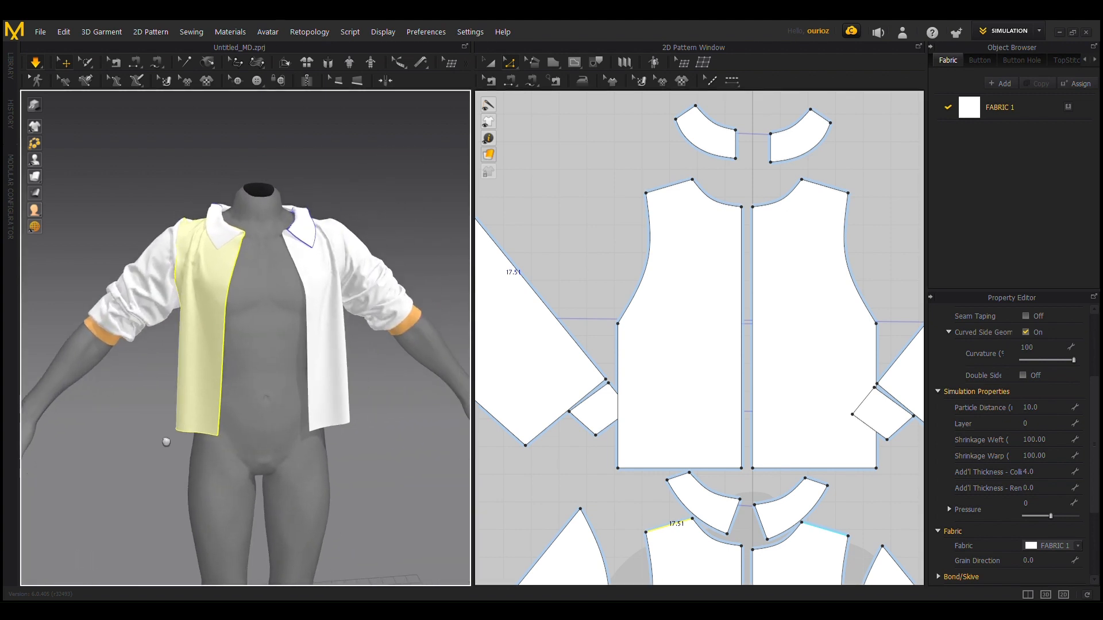
pyautogui.moveTo(449, 469); pyautogui.dragTo(238, 324, button='right')
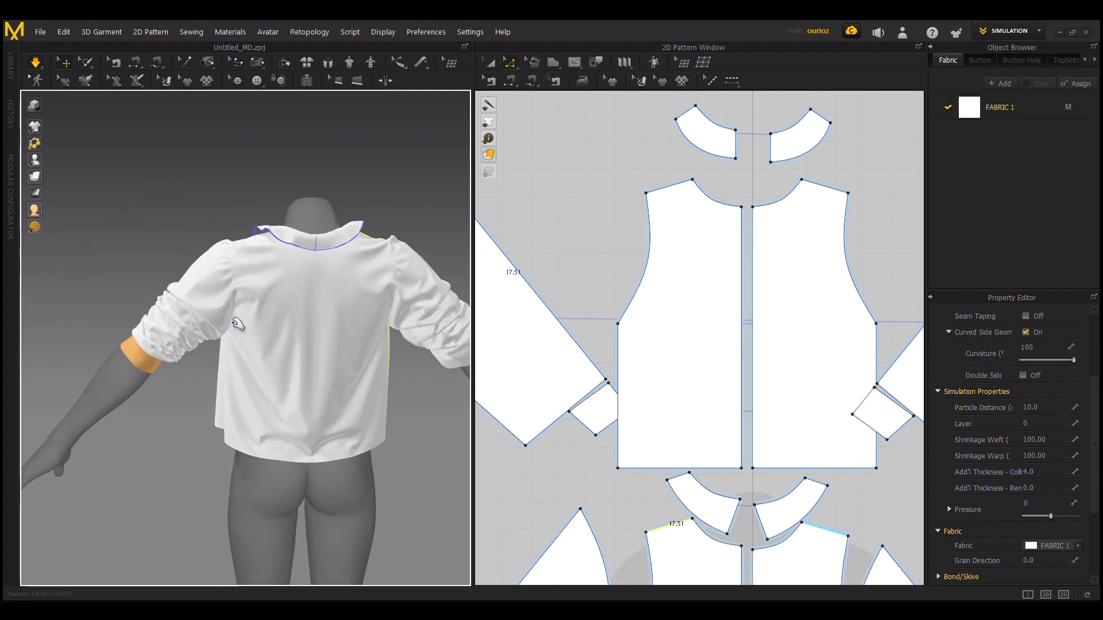
# Step: Examine the back sleeve pieces and the back collar piece on the avatar, and check the collar's drape from the front
pyautogui.click(208, 265)
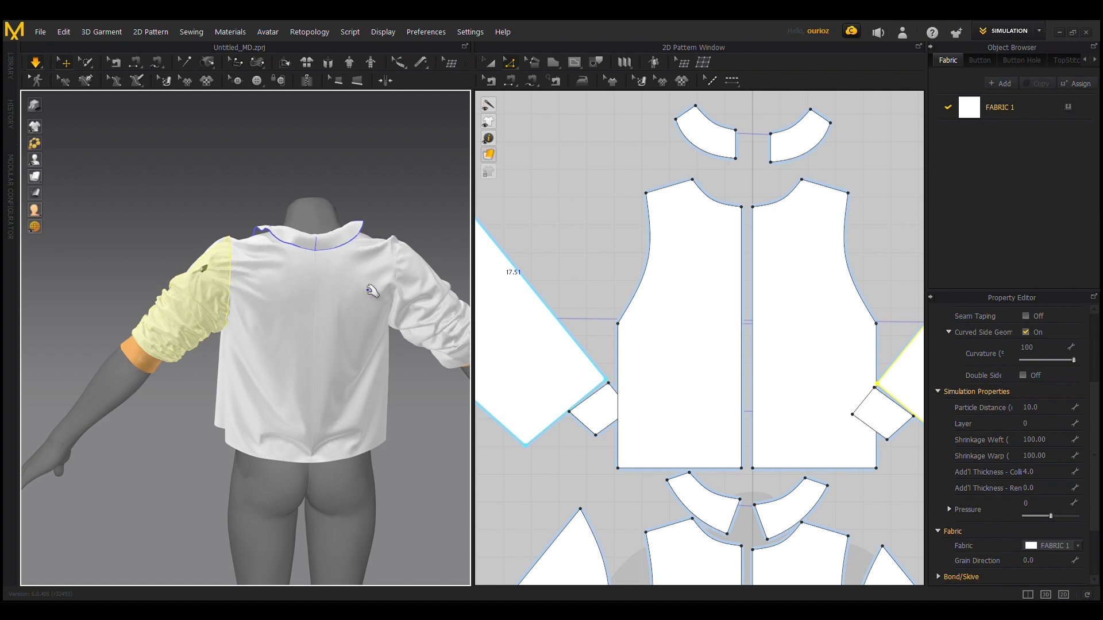
pyautogui.click(416, 281)
pyautogui.moveTo(251, 411); pyautogui.dragTo(184, 471, button='right')
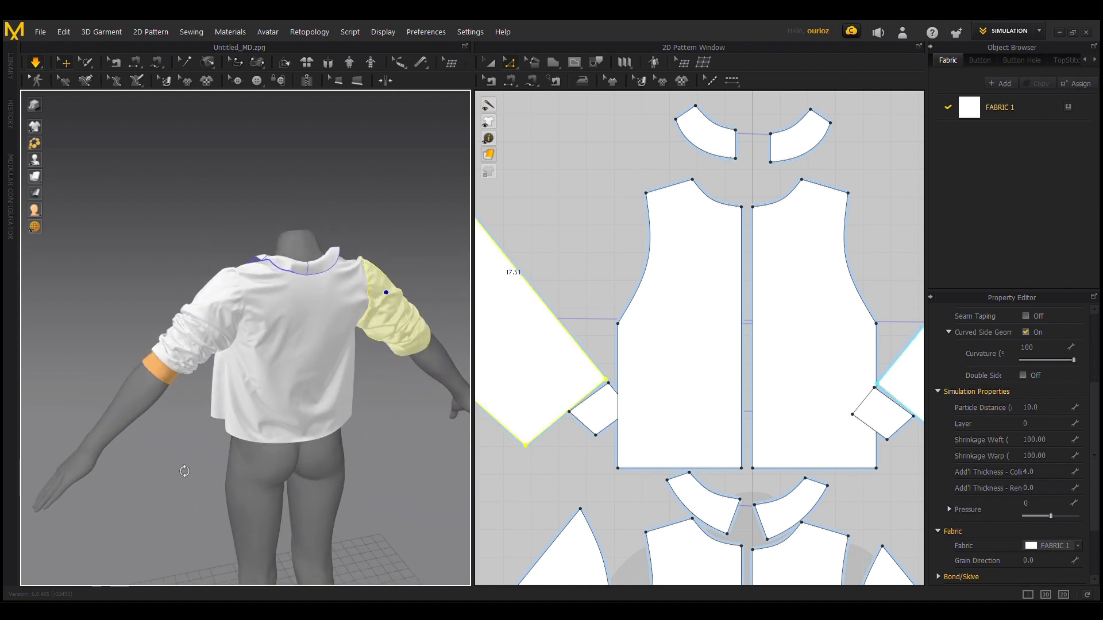
pyautogui.scroll(2, 236, 278)
pyautogui.scroll(2, 259, 252)
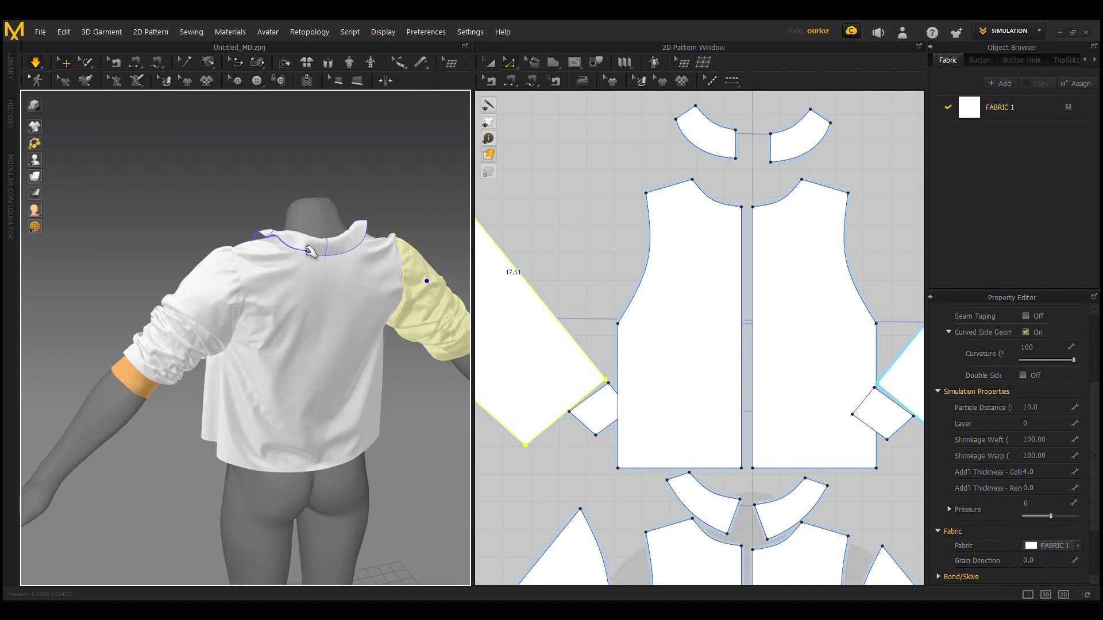
pyautogui.click(273, 234)
pyautogui.moveTo(287, 216); pyautogui.dragTo(426, 173, button='right')
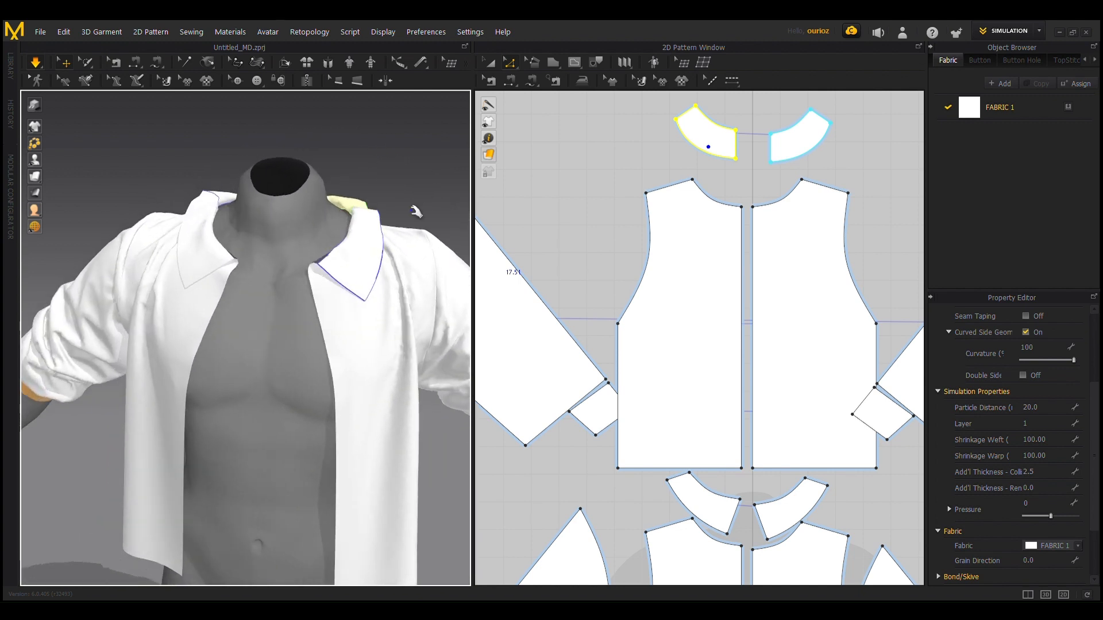
pyautogui.scroll(-4, 404, 453)
pyautogui.moveTo(399, 446); pyautogui.dragTo(389, 405, button='right')
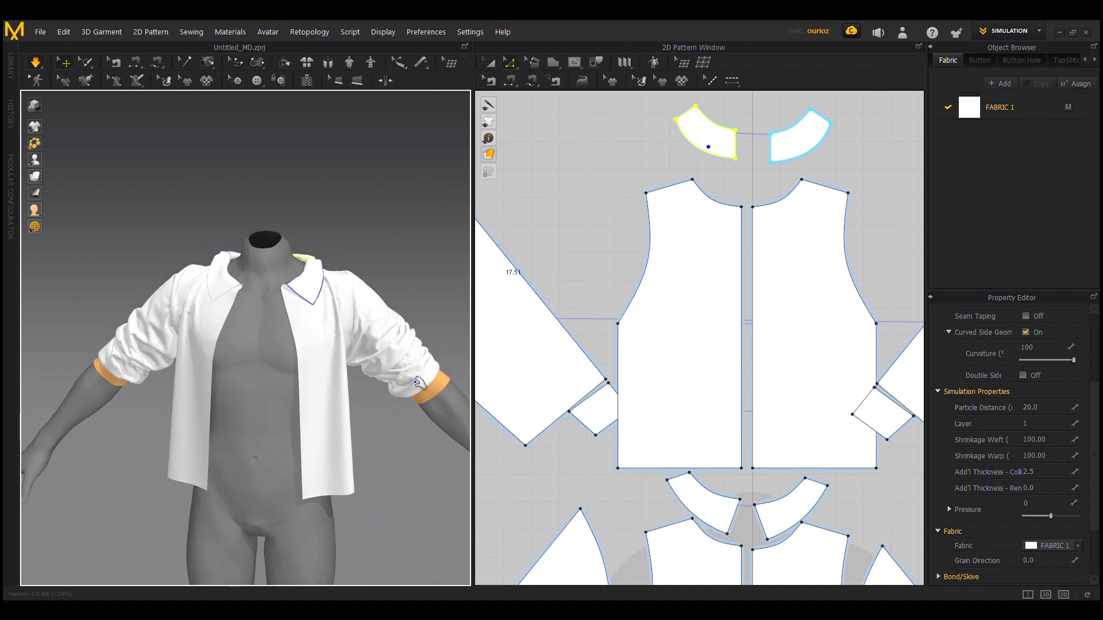
pyautogui.scroll(-2, 419, 394)
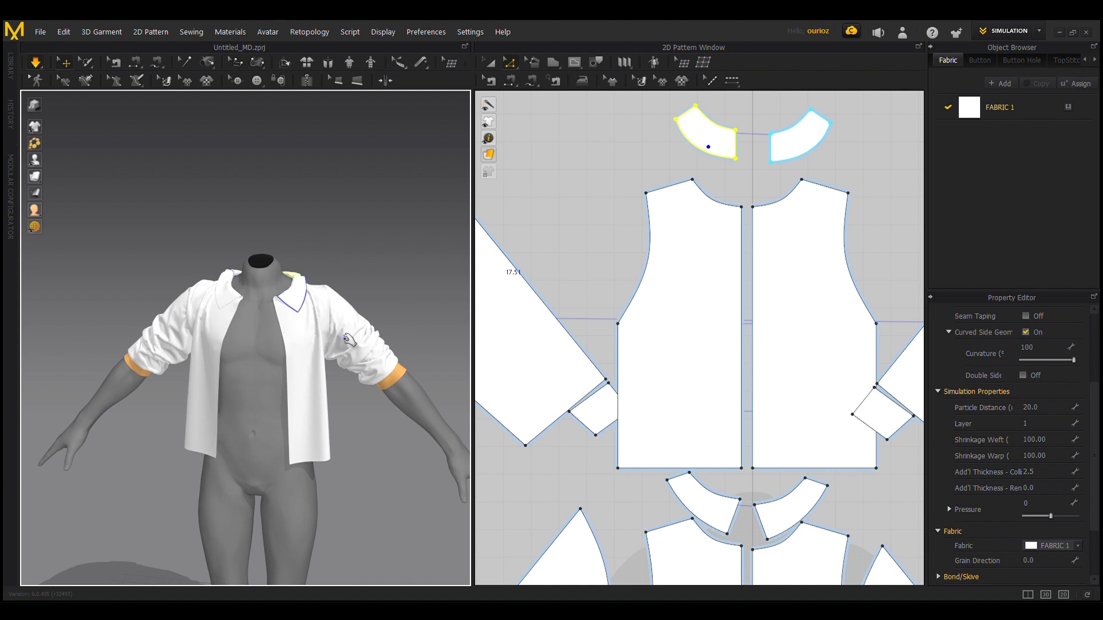
# Step: Draw a long horizontal rectangular pattern piece about 85 cm wide below the avatar's right front cuff
pyautogui.scroll(-1, 666, 384)
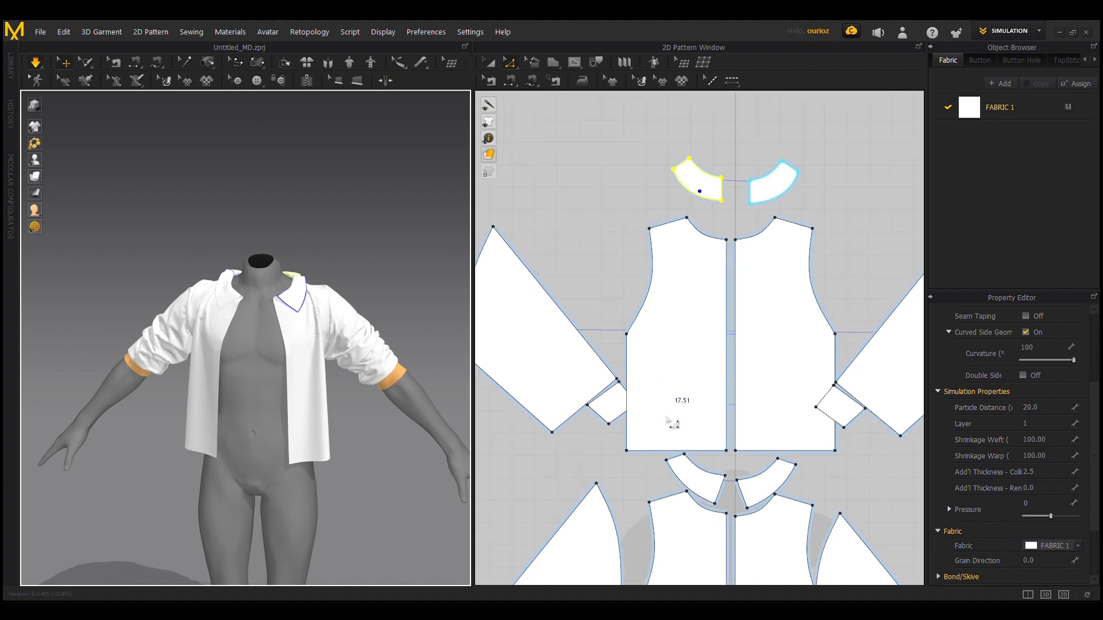
pyautogui.scroll(-1, 725, 232)
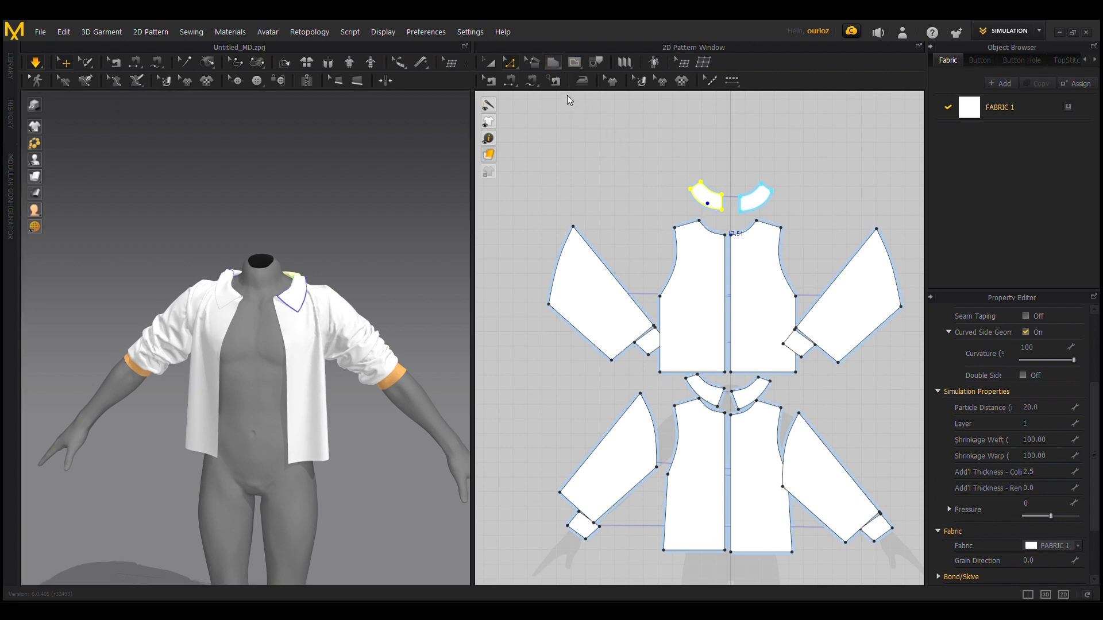
pyautogui.press('s')
pyautogui.scroll(-1, 660, 371)
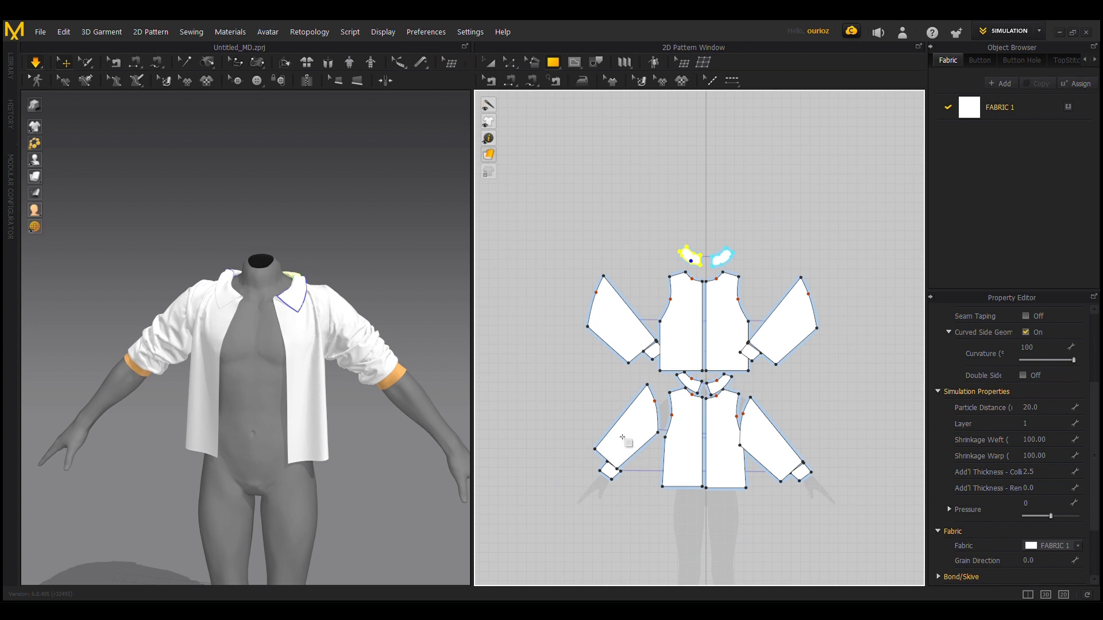
pyautogui.moveTo(622, 437); pyautogui.dragTo(730, 138, button='middle')
pyautogui.scroll(3, 662, 226)
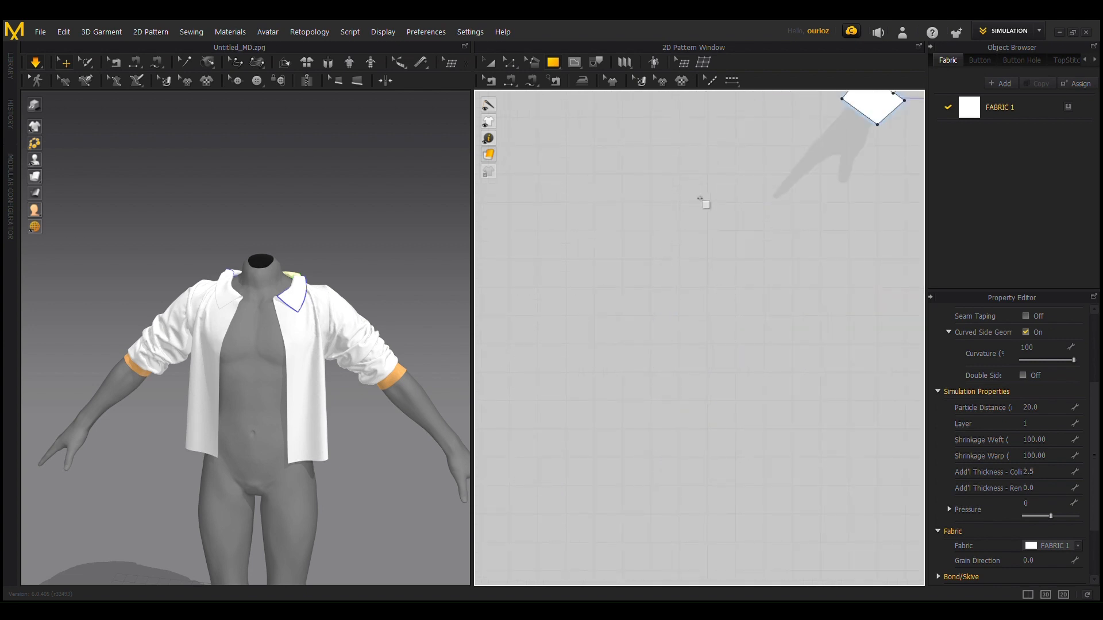
pyautogui.moveTo(700, 198); pyautogui.dragTo(545, 337, button='middle')
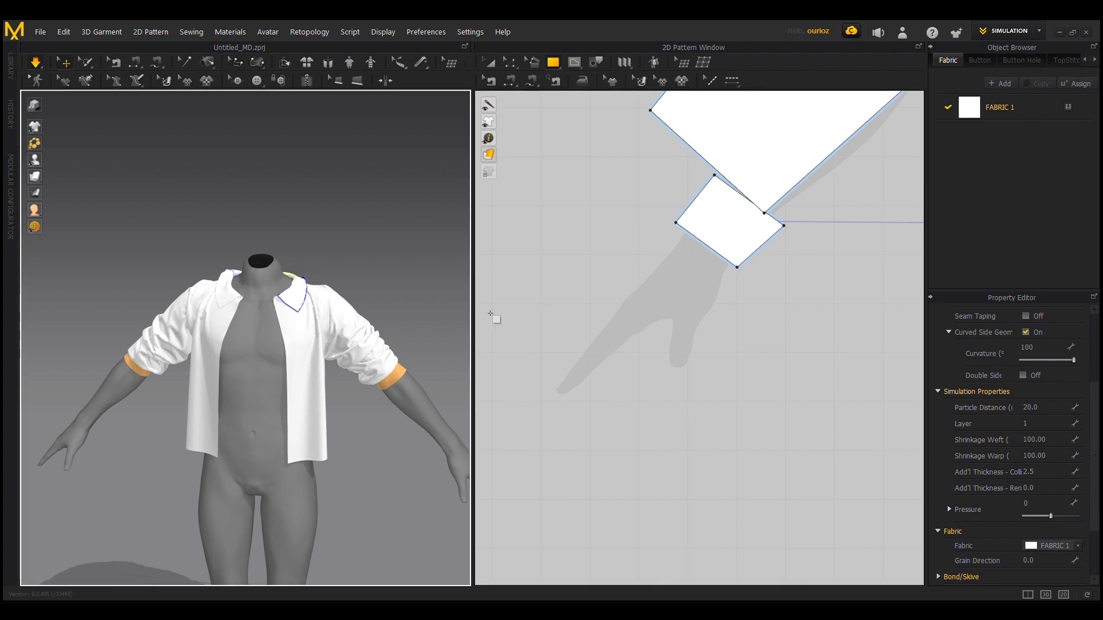
pyautogui.moveTo(485, 307)
pyautogui.mouseDown()
pyautogui.moveTo(557, 349)
pyautogui.moveTo(838, 369)
pyautogui.moveTo(901, 360)
pyautogui.moveTo(892, 362)
pyautogui.mouseUp()
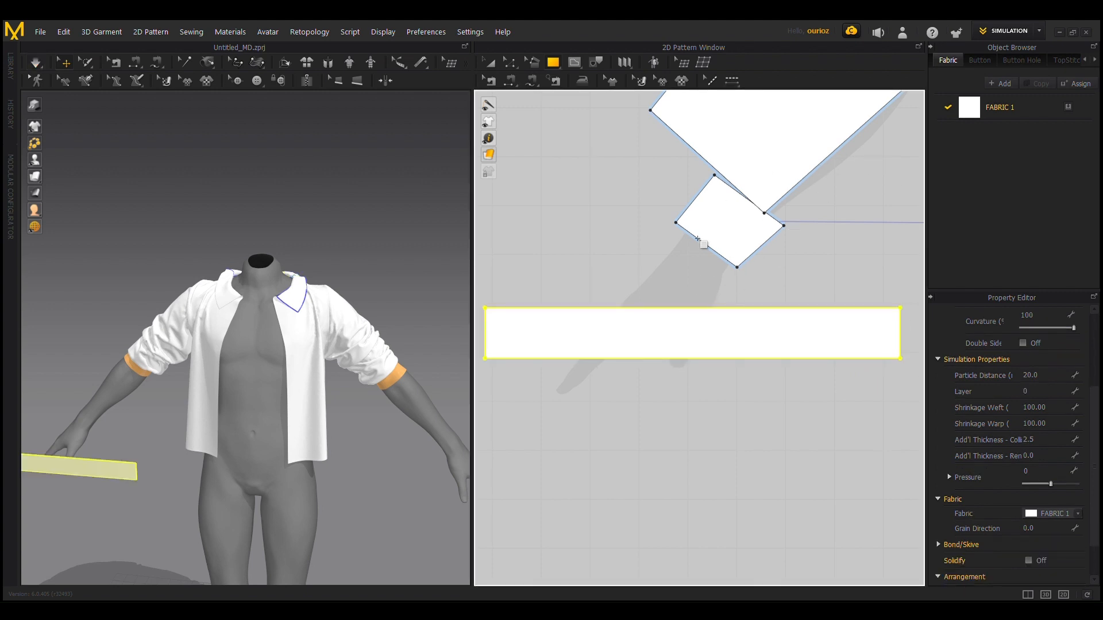
# Step: Sew the new strip's upper long edge to the outer edge of the avatar's right front cuff and simulate it into a ruffle
pyautogui.click(513, 82)
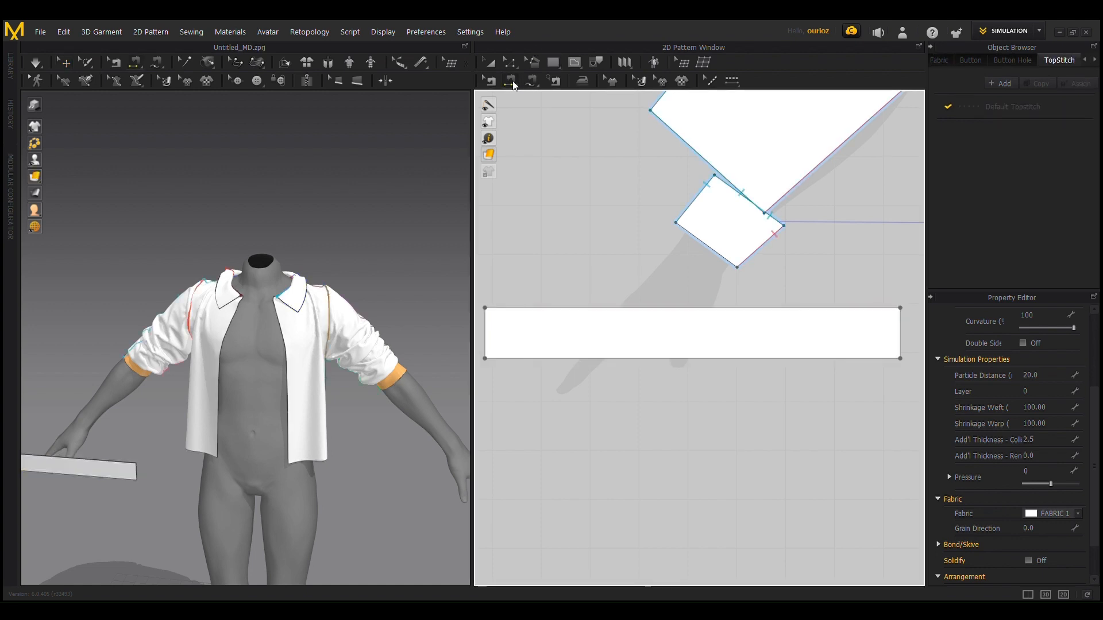
pyautogui.click(542, 310)
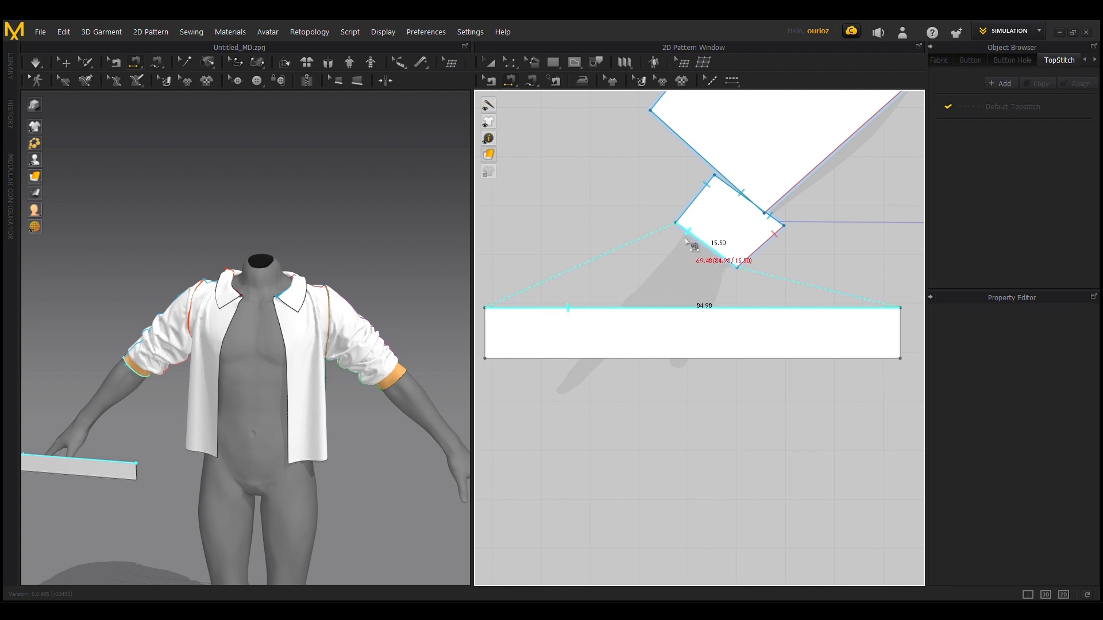
pyautogui.click(686, 240)
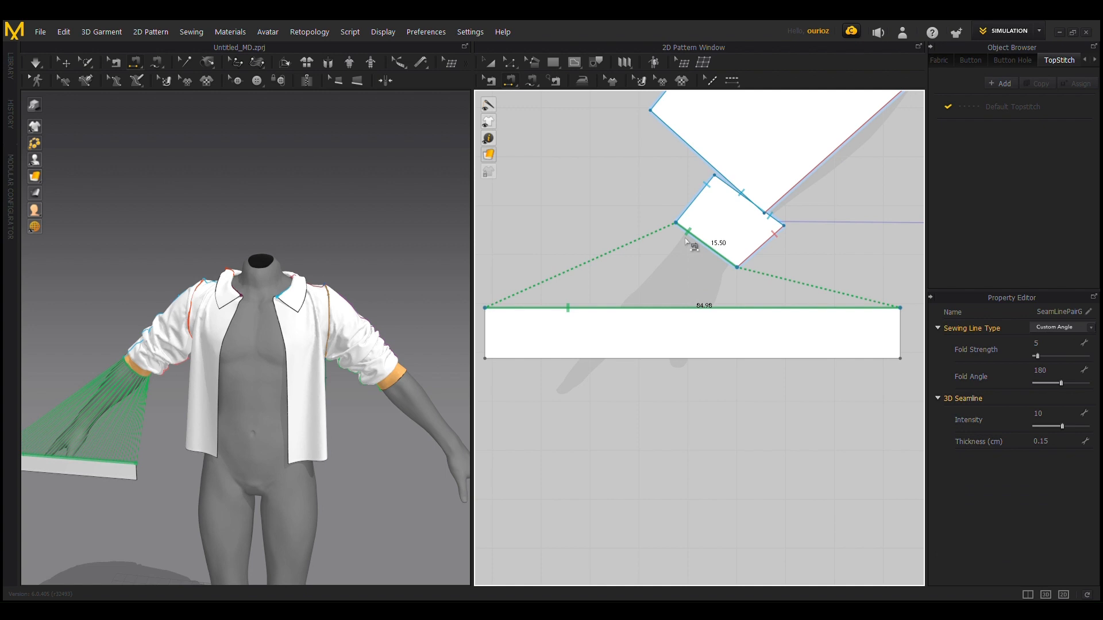
pyautogui.press('space')
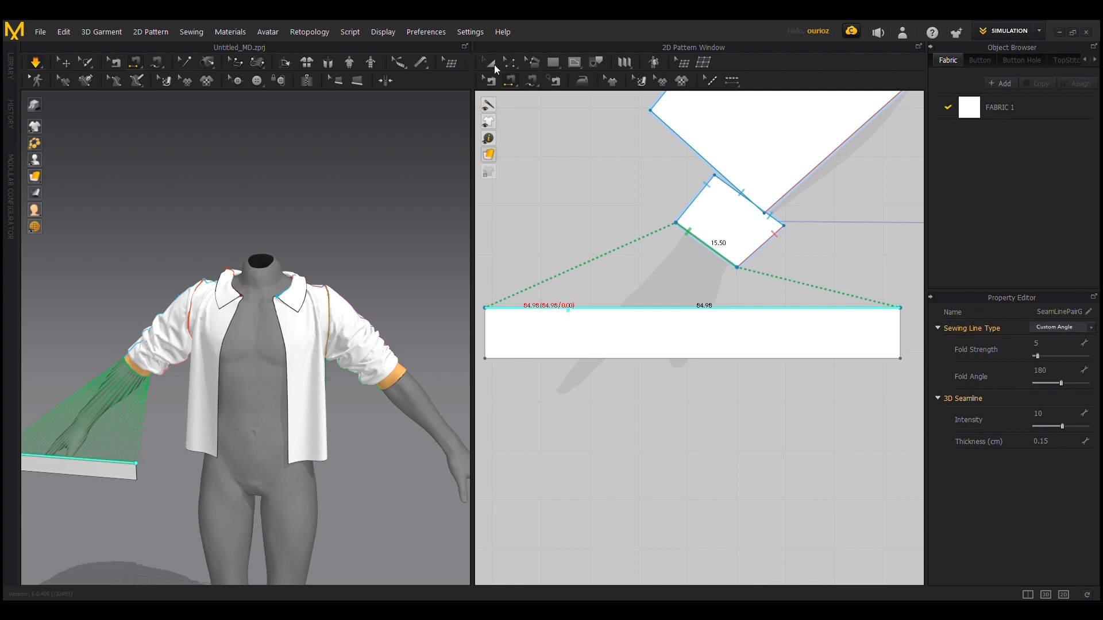
pyautogui.click(493, 64)
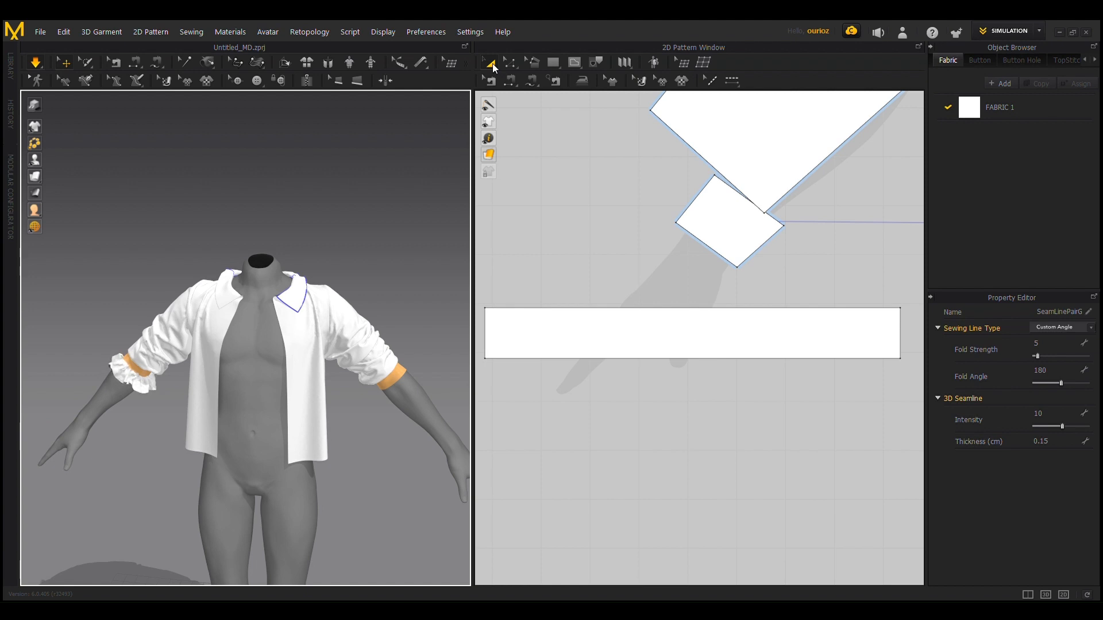
pyautogui.scroll(4, 155, 379)
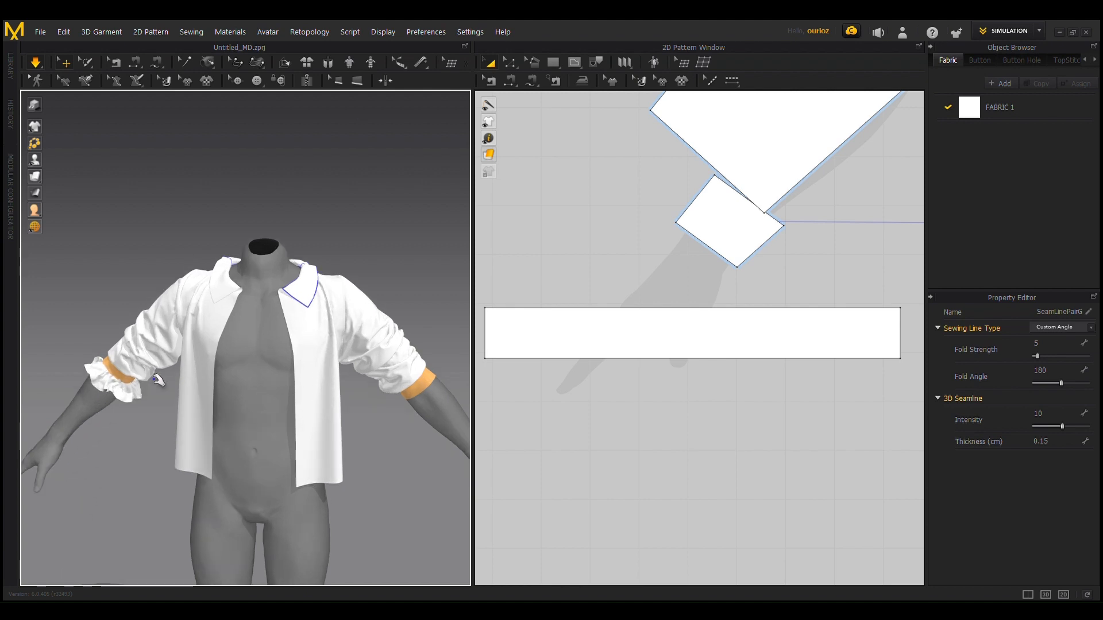
# Step: Duplicate the ruffle strip as a linked copy directly below the original in the 2D pattern layout
pyautogui.scroll(3, 86, 480)
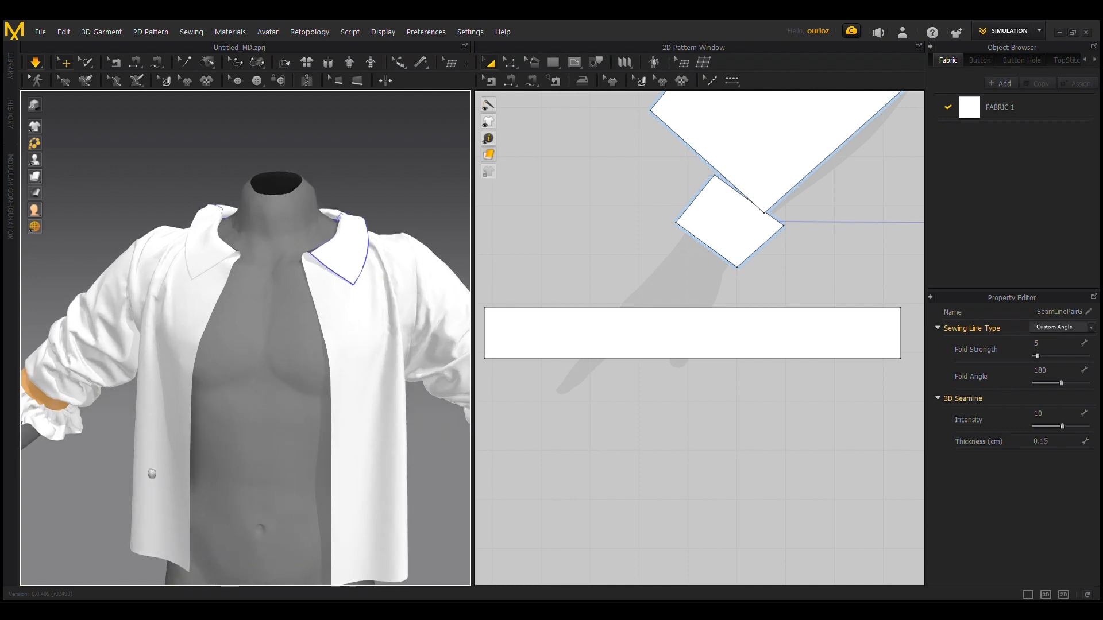
pyautogui.moveTo(145, 463); pyautogui.dragTo(320, 423, button='right')
pyautogui.scroll(2, 198, 446)
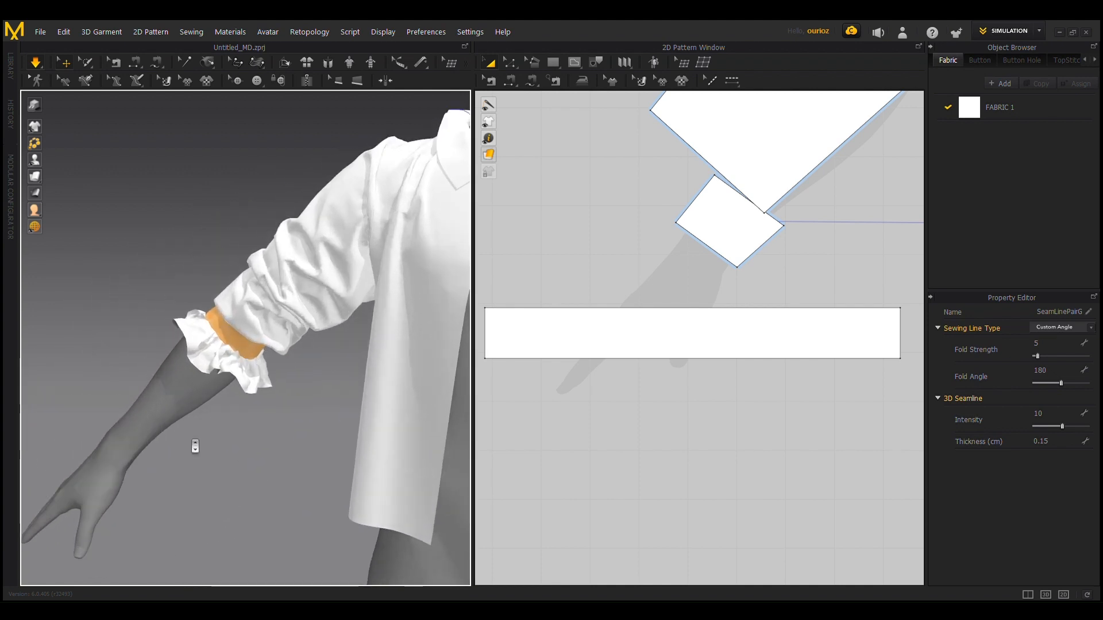
pyautogui.scroll(2, 196, 446)
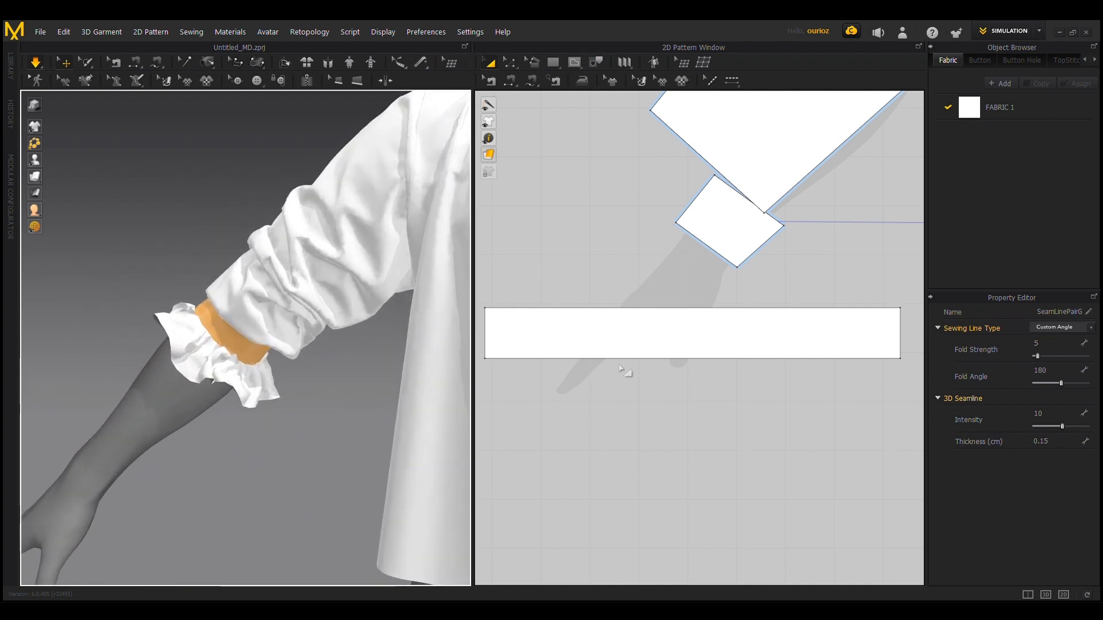
pyautogui.click(603, 316)
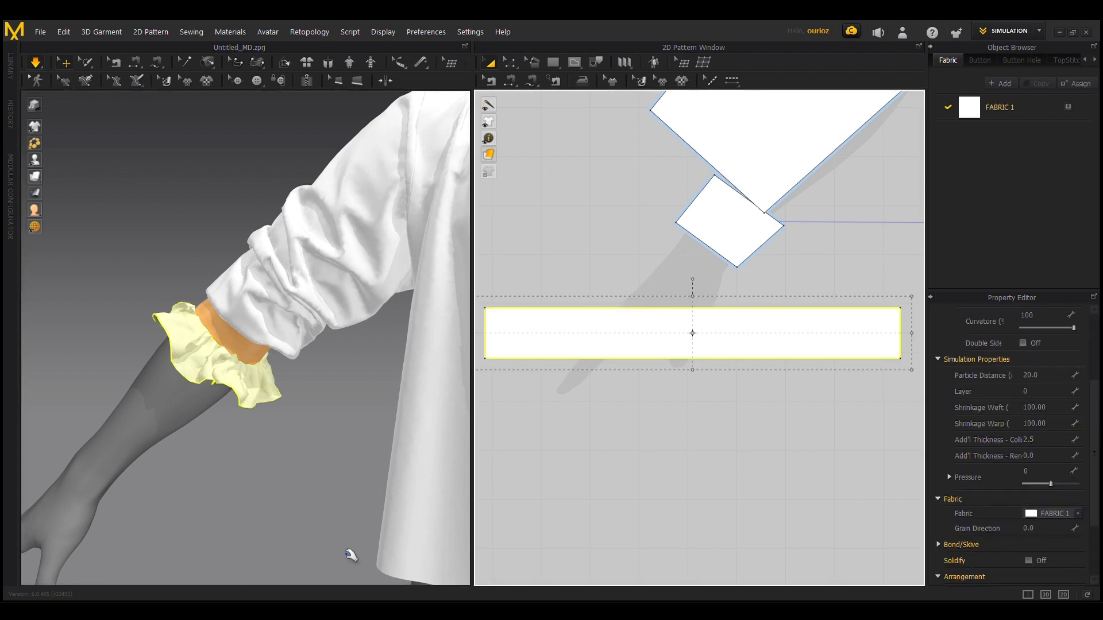
pyautogui.moveTo(311, 447); pyautogui.dragTo(352, 461, button='right')
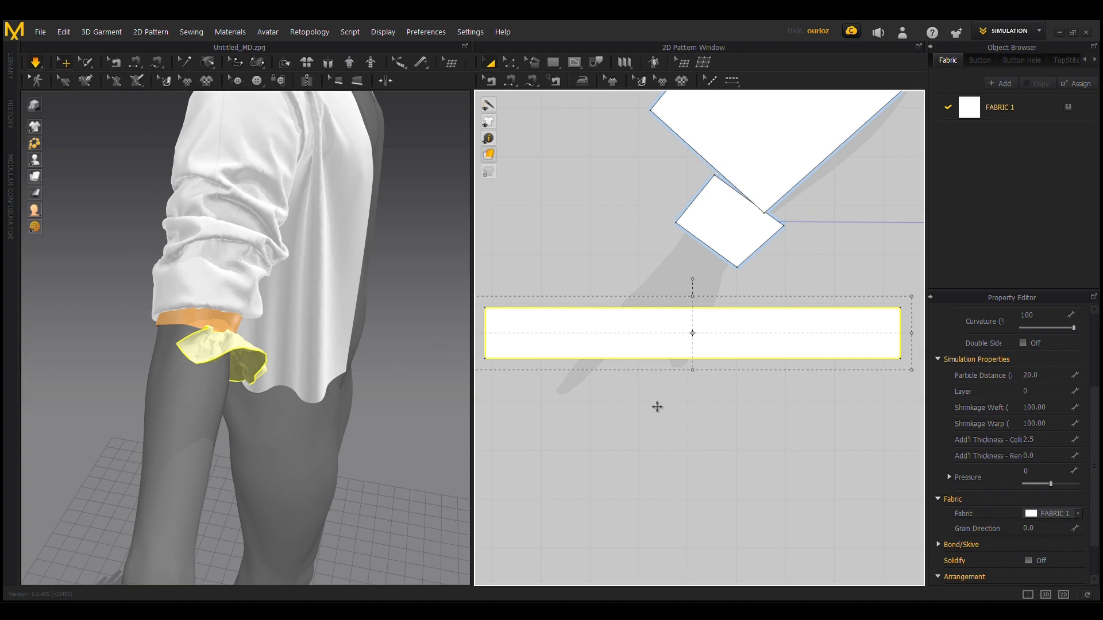
pyautogui.moveTo(701, 338); pyautogui.dragTo(688, 465)
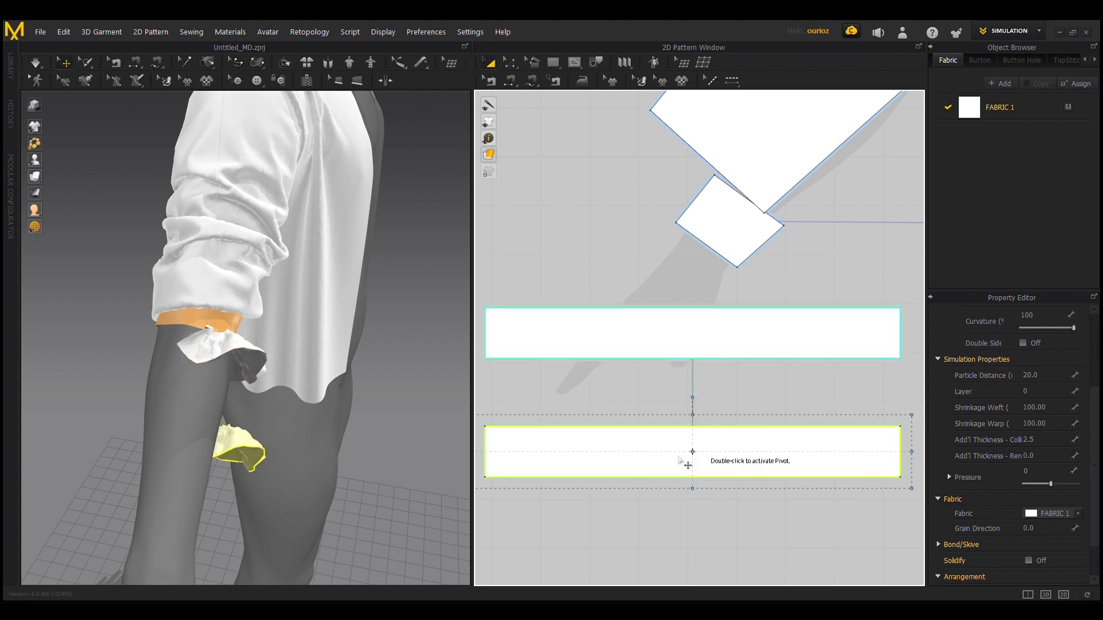
# Step: Move the copied ruffle piece in 3D to the back side of the avatar's right cuff
pyautogui.click(258, 450)
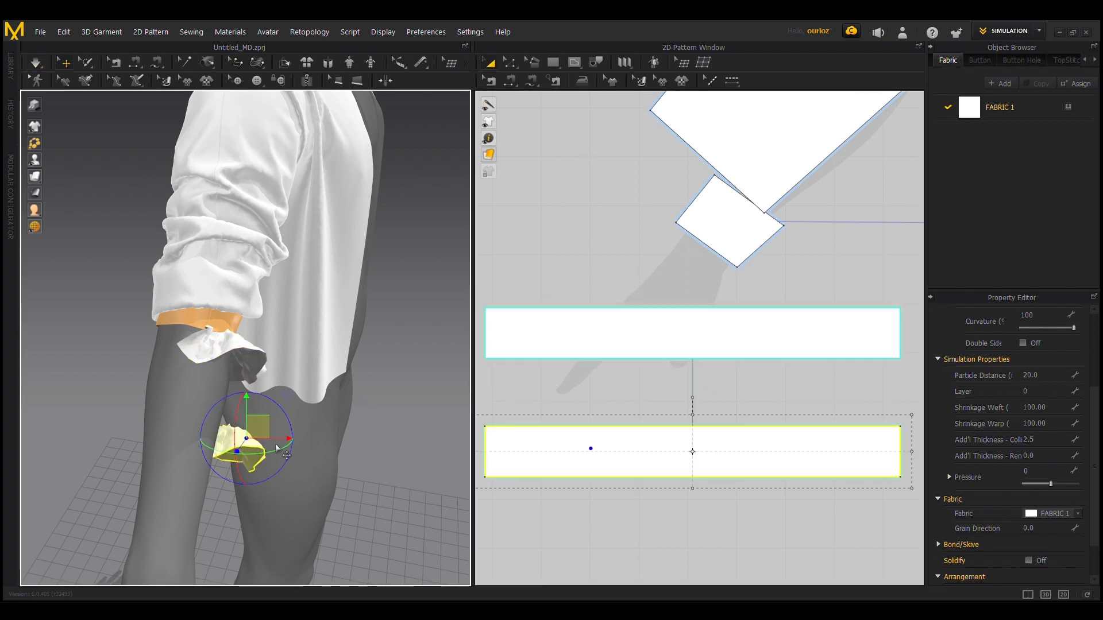
pyautogui.moveTo(286, 456); pyautogui.dragTo(224, 469)
pyautogui.moveTo(353, 379); pyautogui.dragTo(250, 459, button='right')
pyautogui.moveTo(231, 495); pyautogui.dragTo(295, 433)
pyautogui.moveTo(371, 377); pyautogui.dragTo(349, 343, button='right')
pyautogui.scroll(-3, 342, 343)
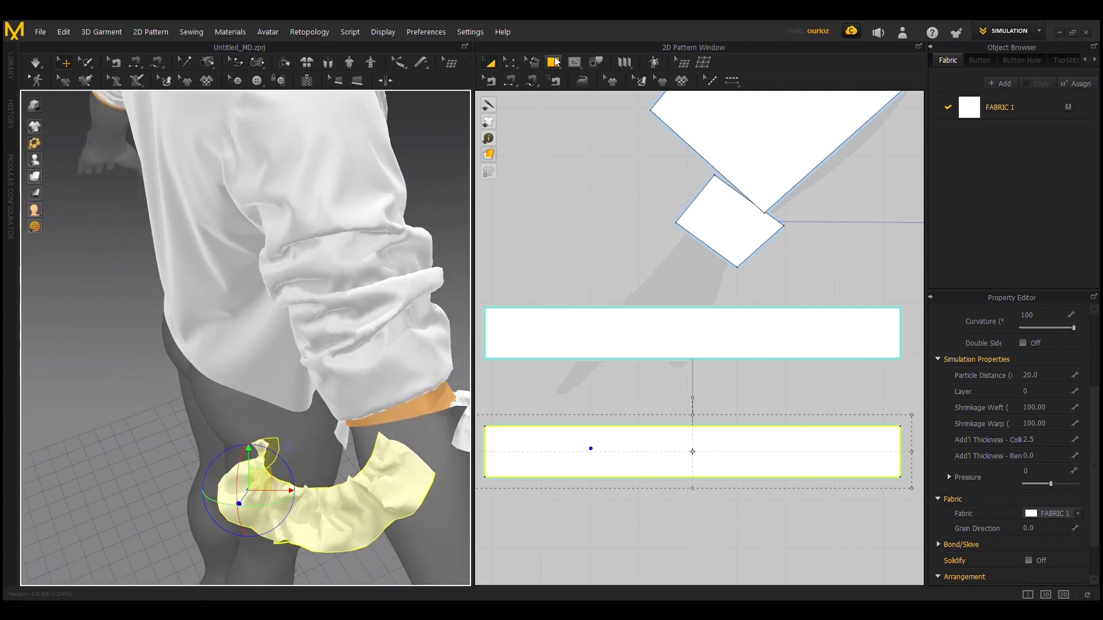
# Step: Sew the copied strip's upper long edge to the outer edge of the avatar's right back cuff
pyautogui.click(512, 80)
pyautogui.click(362, 475)
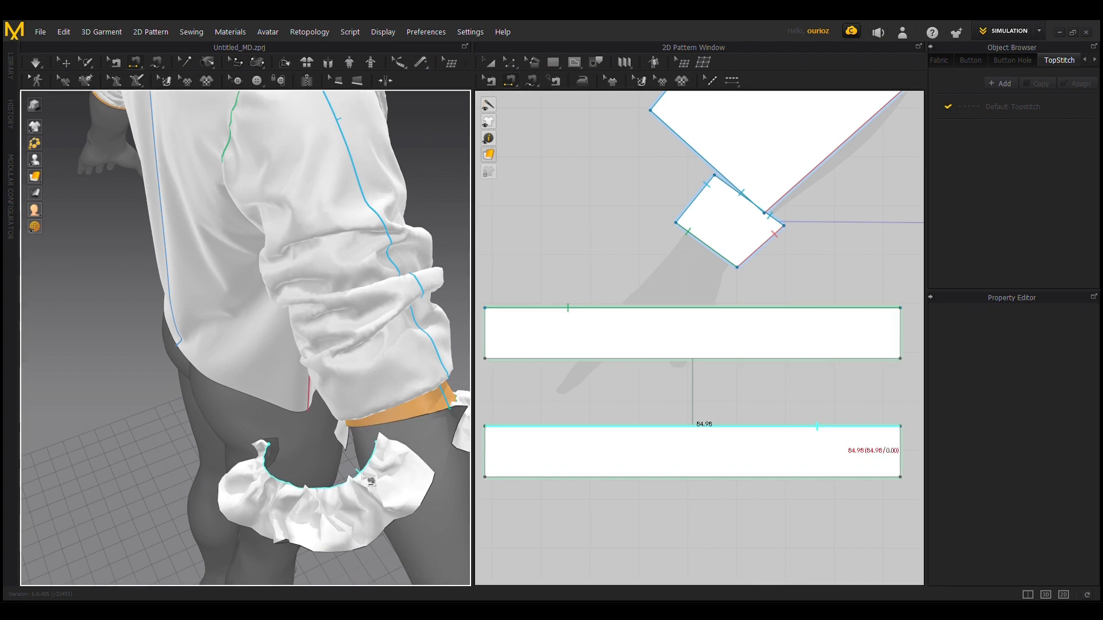
pyautogui.click(422, 418)
pyautogui.moveTo(422, 418); pyautogui.dragTo(233, 395, button='right')
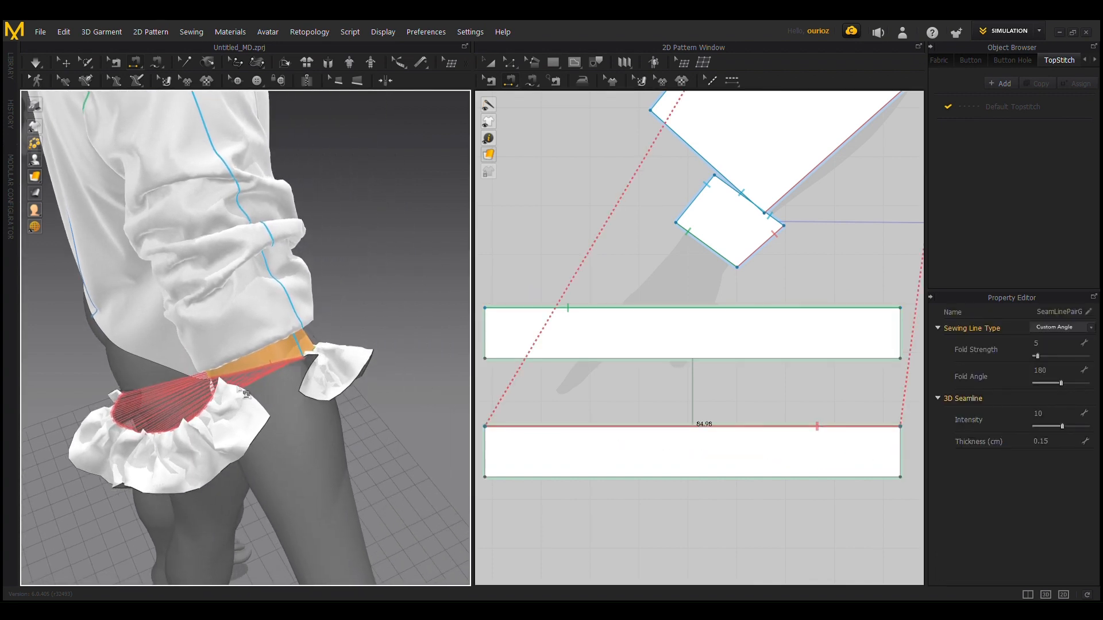
# Step: Sew the front and back ruffle strips together at both short ends and simulate them around the cuff
pyautogui.moveTo(278, 477); pyautogui.dragTo(184, 462, button='right')
pyautogui.click(93, 515)
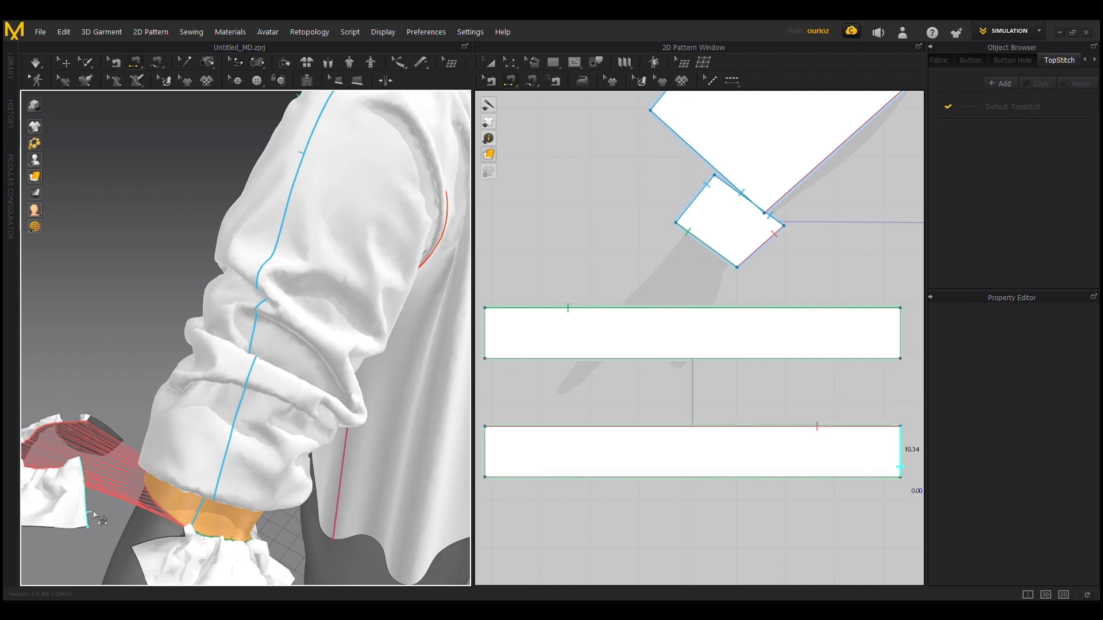
pyautogui.click(146, 543)
pyautogui.moveTo(145, 542); pyautogui.dragTo(320, 418, button='right')
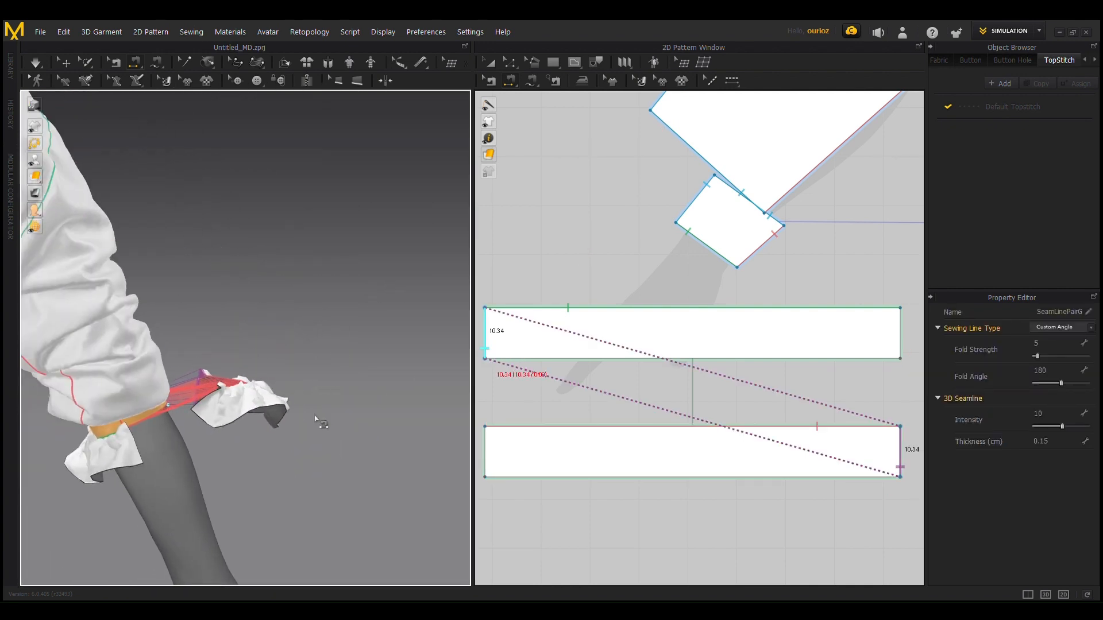
pyautogui.click(193, 406)
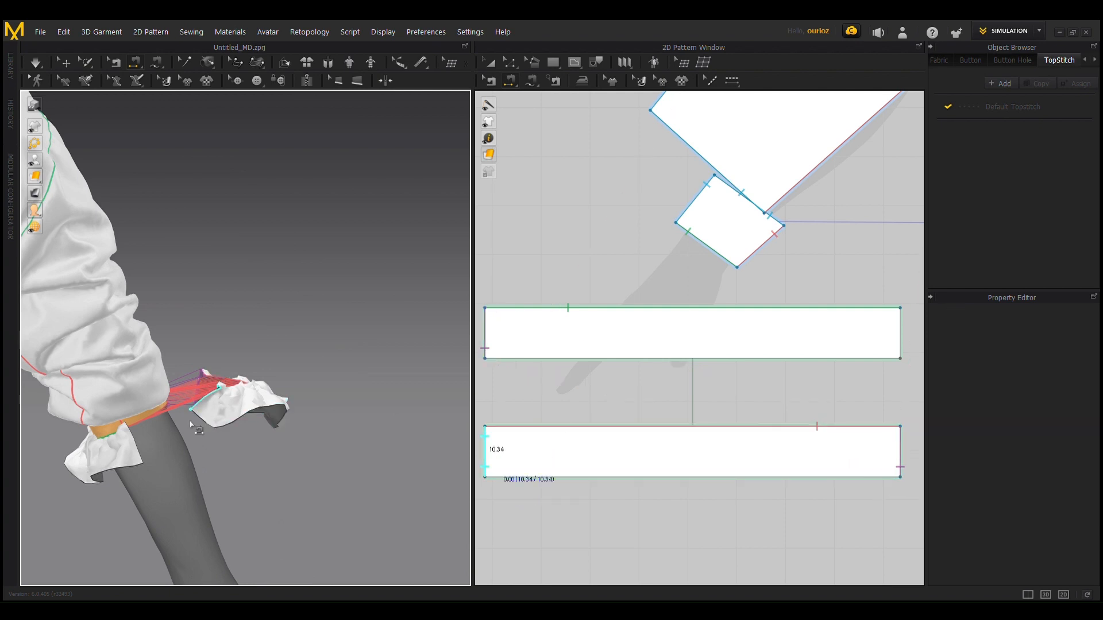
pyautogui.click(133, 429)
pyautogui.moveTo(134, 436); pyautogui.dragTo(22, 481, button='right')
pyautogui.moveTo(347, 380); pyautogui.dragTo(239, 411, button='right')
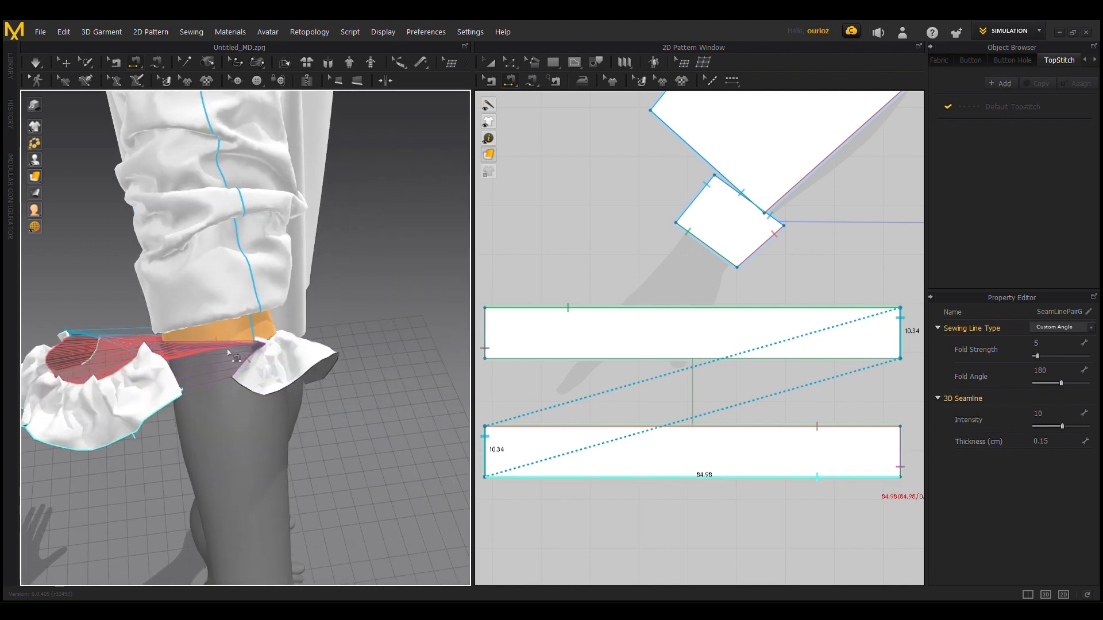
pyautogui.press('space')
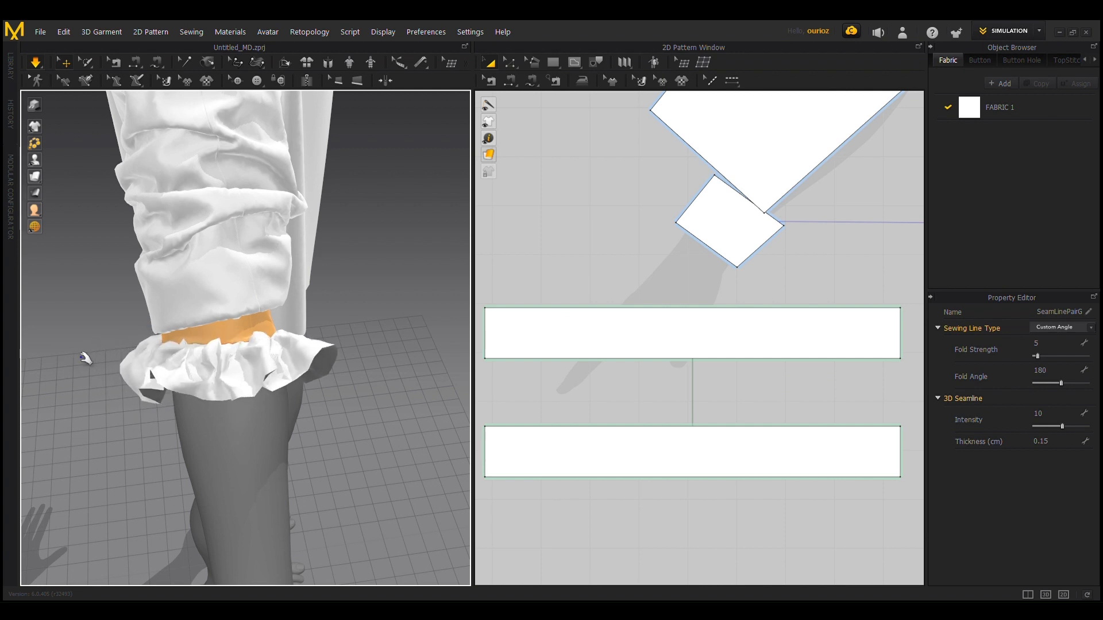
pyautogui.moveTo(257, 463); pyautogui.dragTo(256, 421, button='right')
pyautogui.moveTo(342, 384); pyautogui.dragTo(370, 384, button='right')
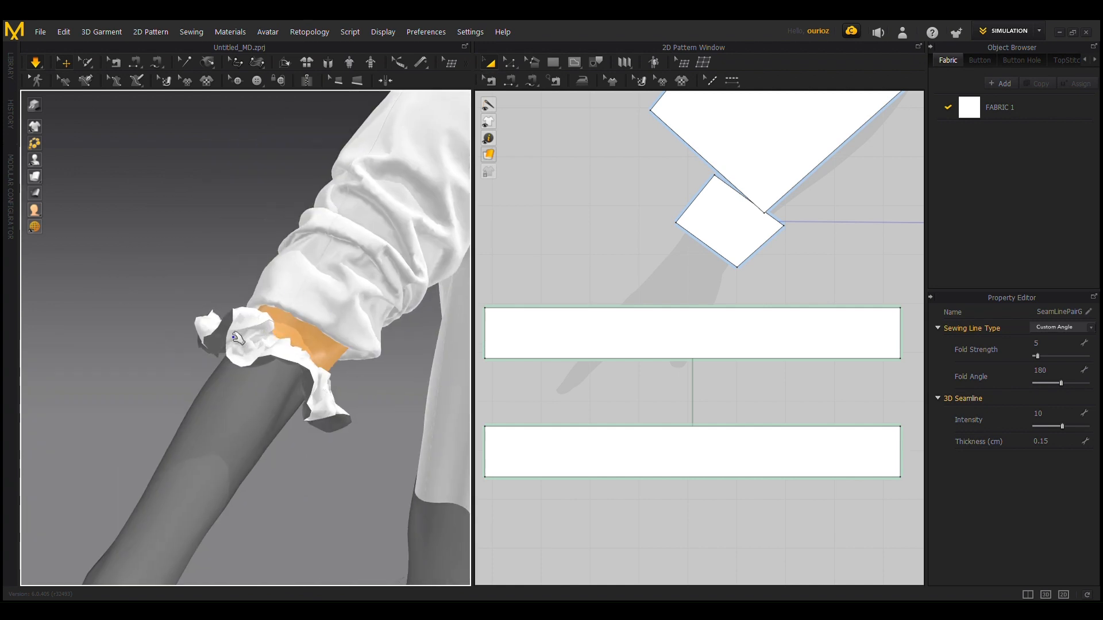
# Step: Set the particle distance of both ruffle strips to 10 and let the finer ruffle settle in simulation
pyautogui.press('n')
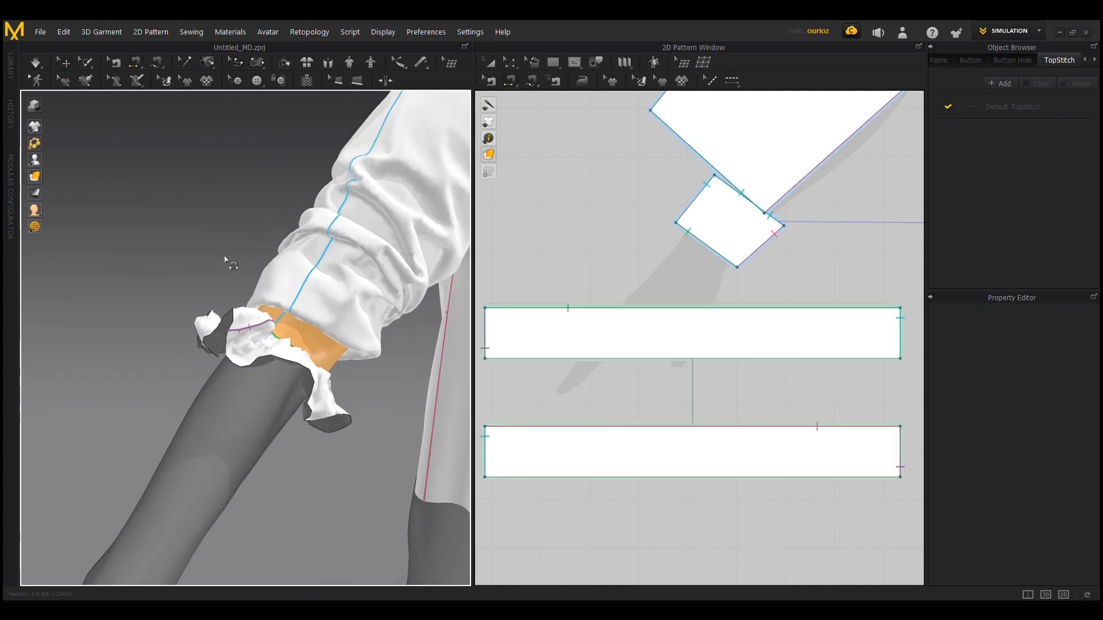
pyautogui.press('a')
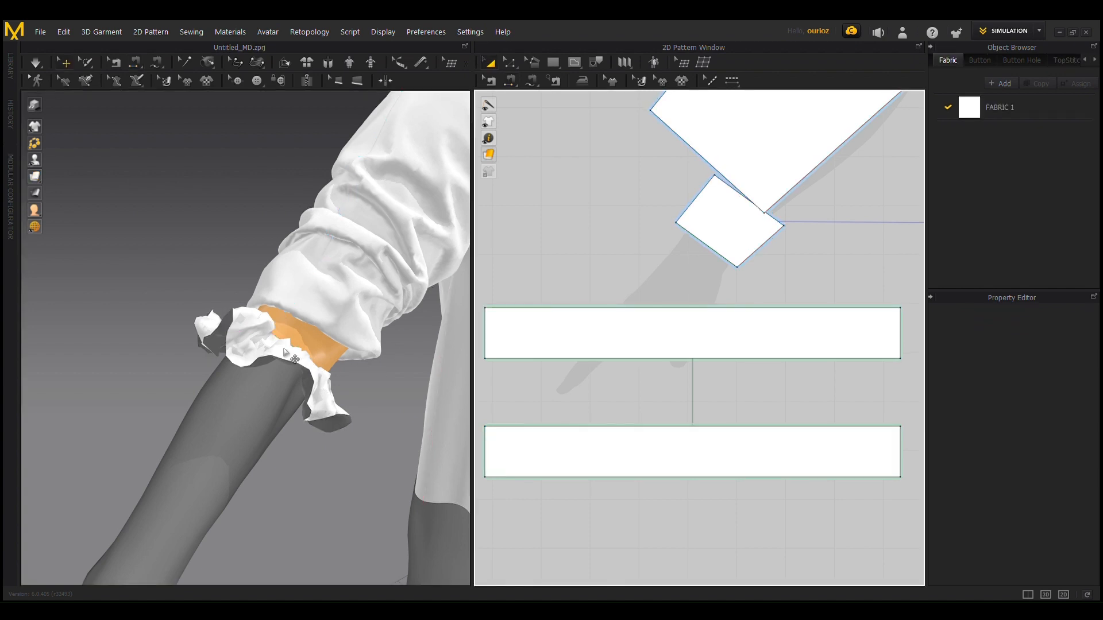
pyautogui.click(283, 348)
pyautogui.keyDown('shift'); pyautogui.click(200, 340); pyautogui.keyUp('shift')
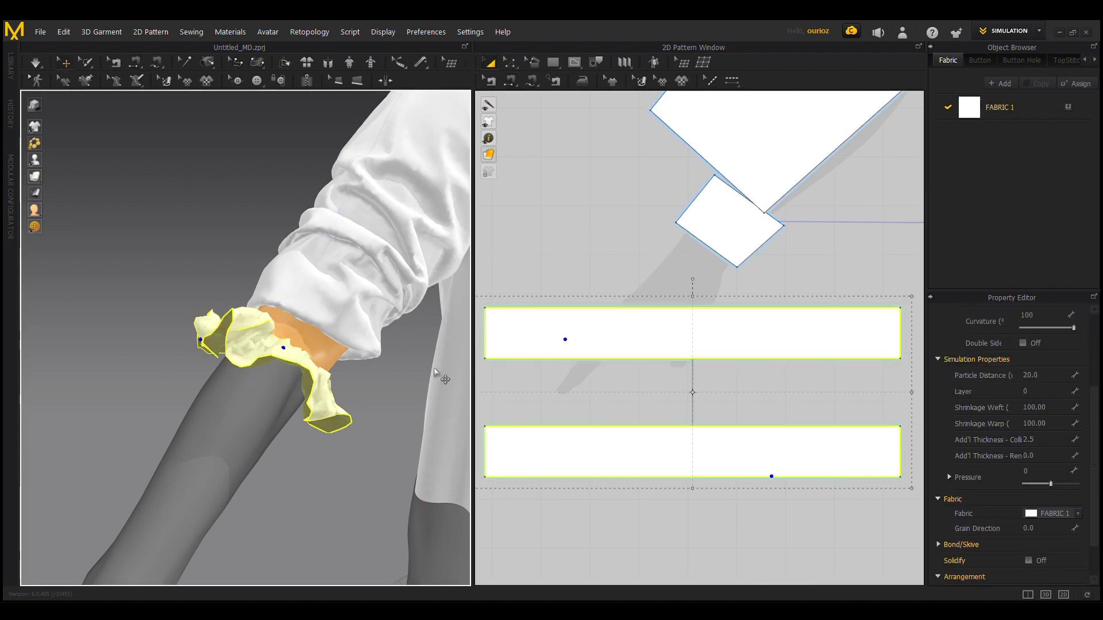
pyautogui.click(1046, 379)
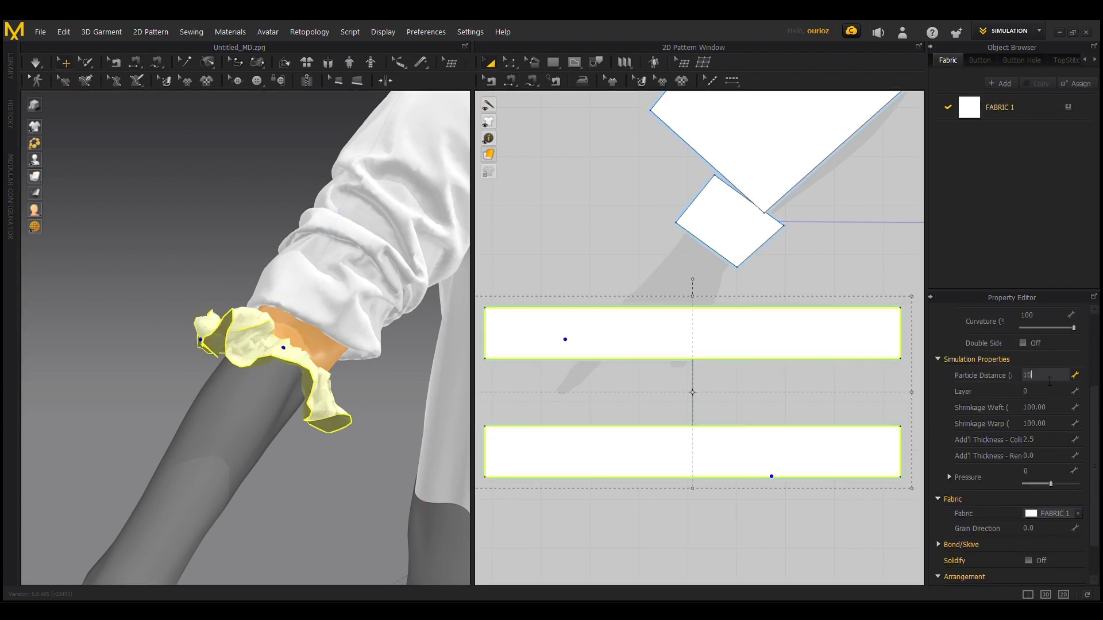
pyautogui.press('Return')
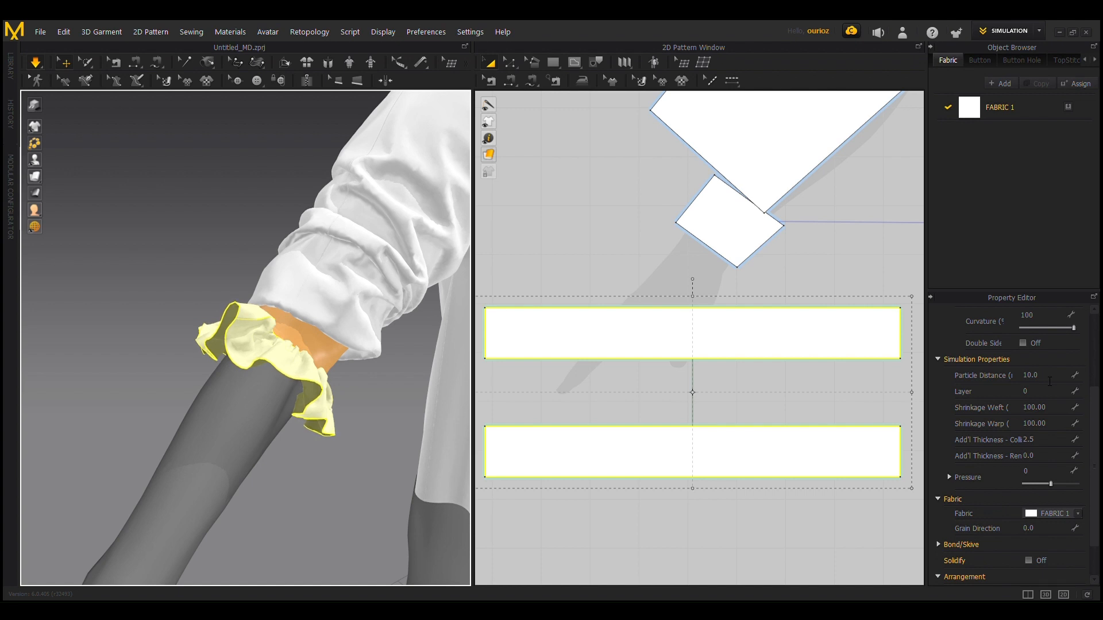
pyautogui.moveTo(342, 479); pyautogui.dragTo(298, 412, button='right')
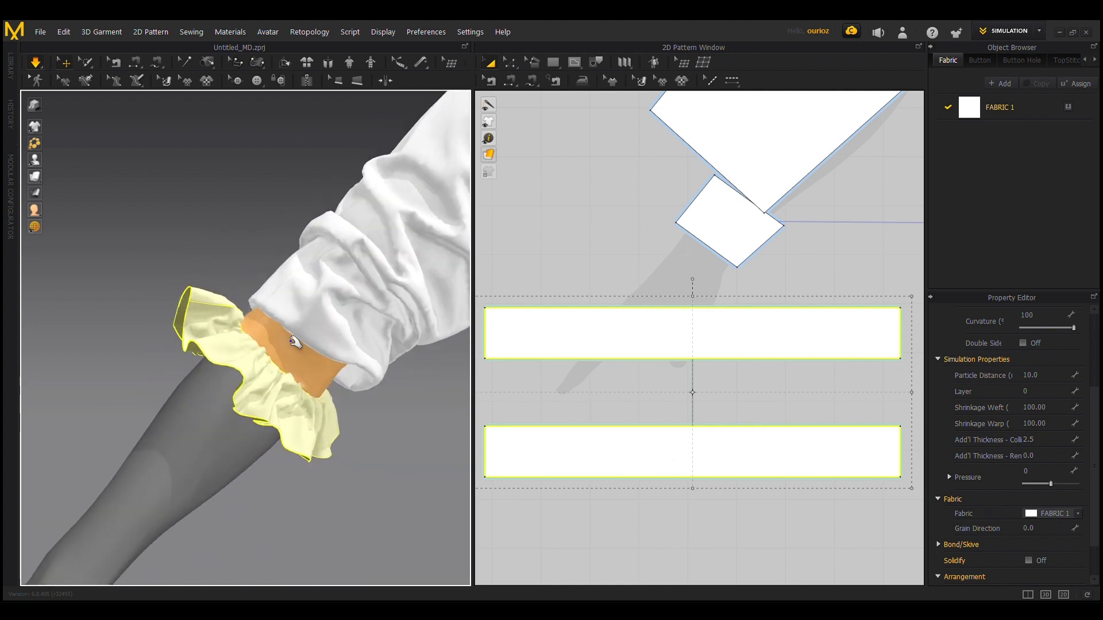
pyautogui.scroll(-3, 296, 343)
pyautogui.scroll(-3, 301, 444)
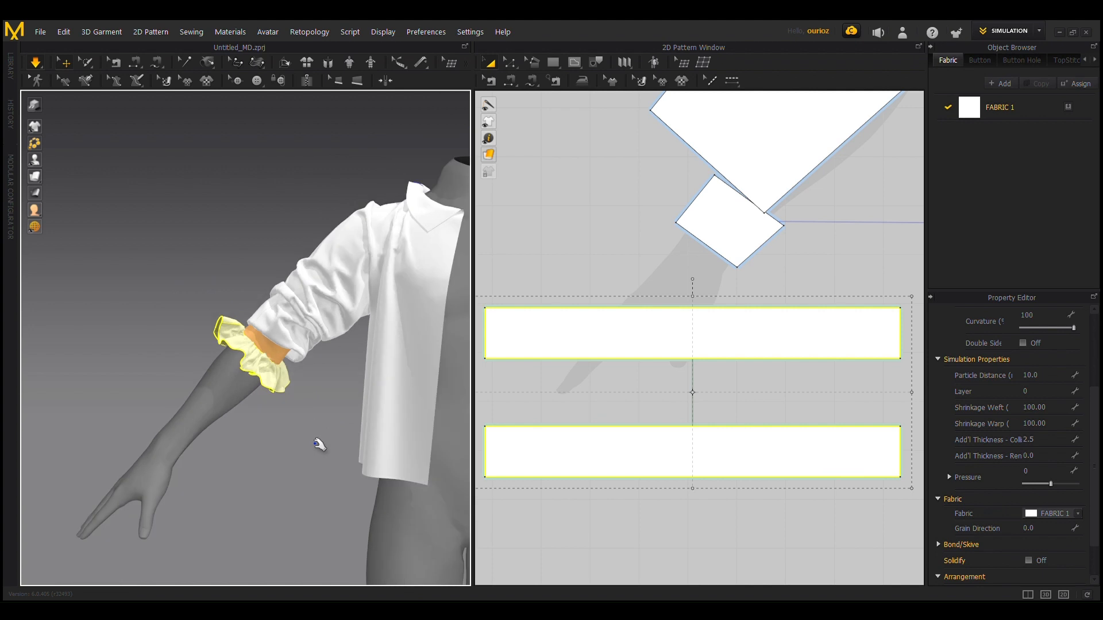
pyautogui.scroll(2, 287, 430)
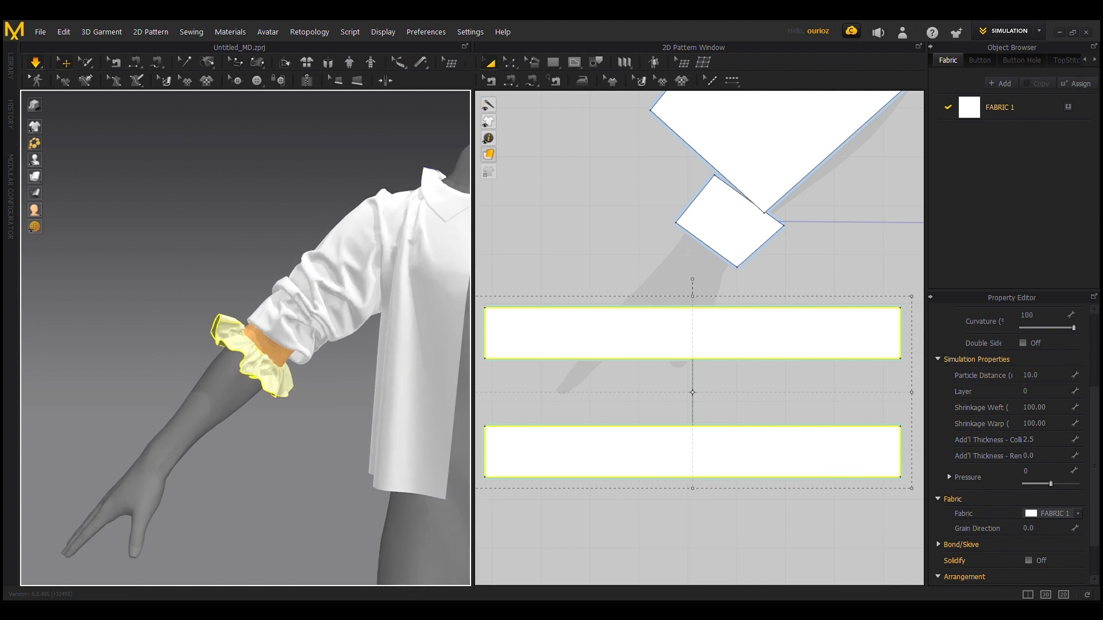
# Step: Add a second fabric and assign it to both ruffle strips
pyautogui.click(1009, 84)
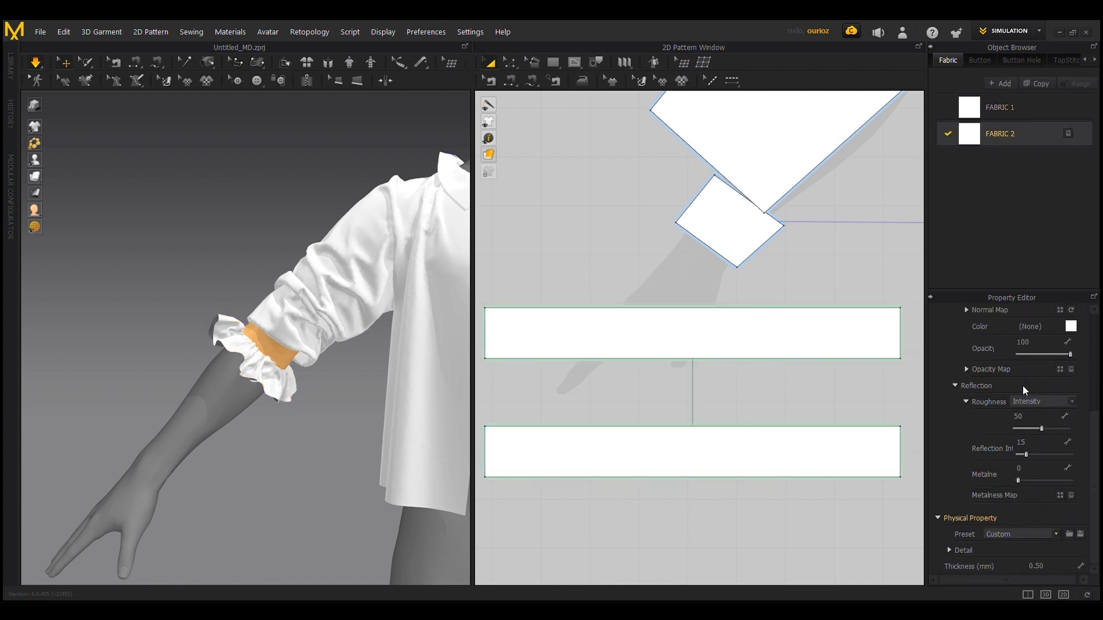
pyautogui.click(1009, 411)
pyautogui.click(706, 337)
pyautogui.keyDown('shift'); pyautogui.click(719, 471); pyautogui.keyUp('shift')
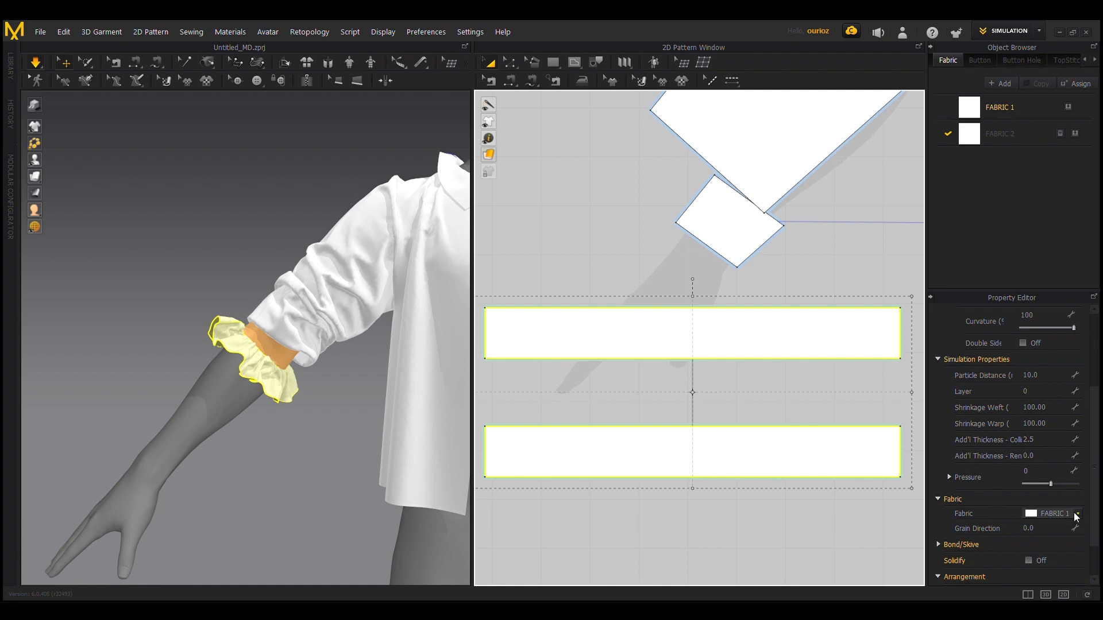
pyautogui.click(1049, 535)
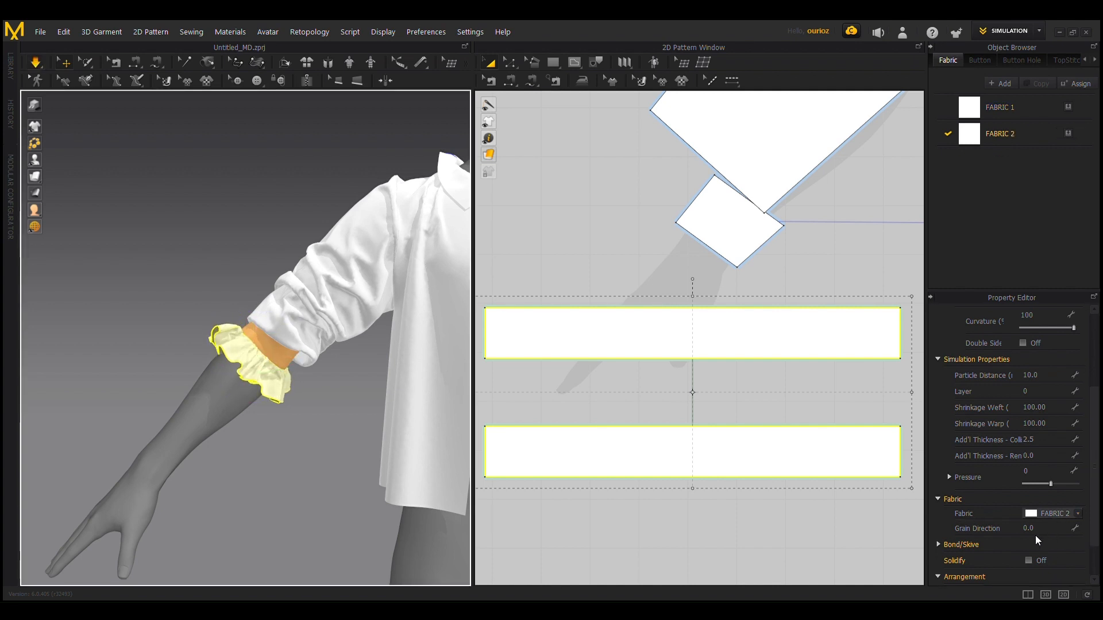
# Step: Set the additional collision thickness of both ruffle strips to 5.0
pyautogui.scroll(3, 217, 379)
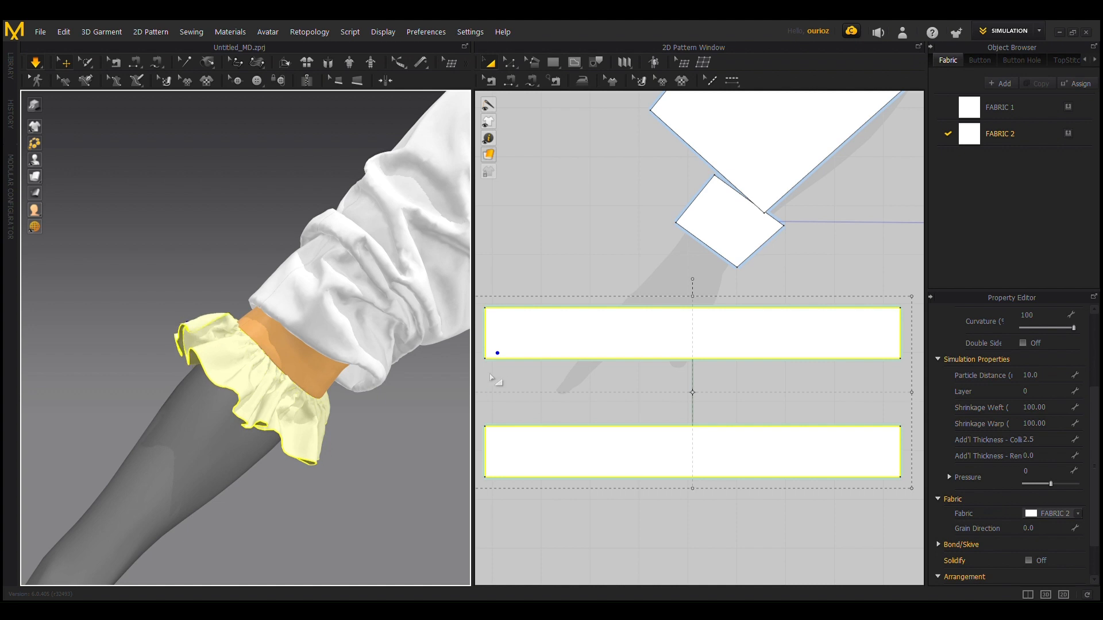
pyautogui.click(1047, 439)
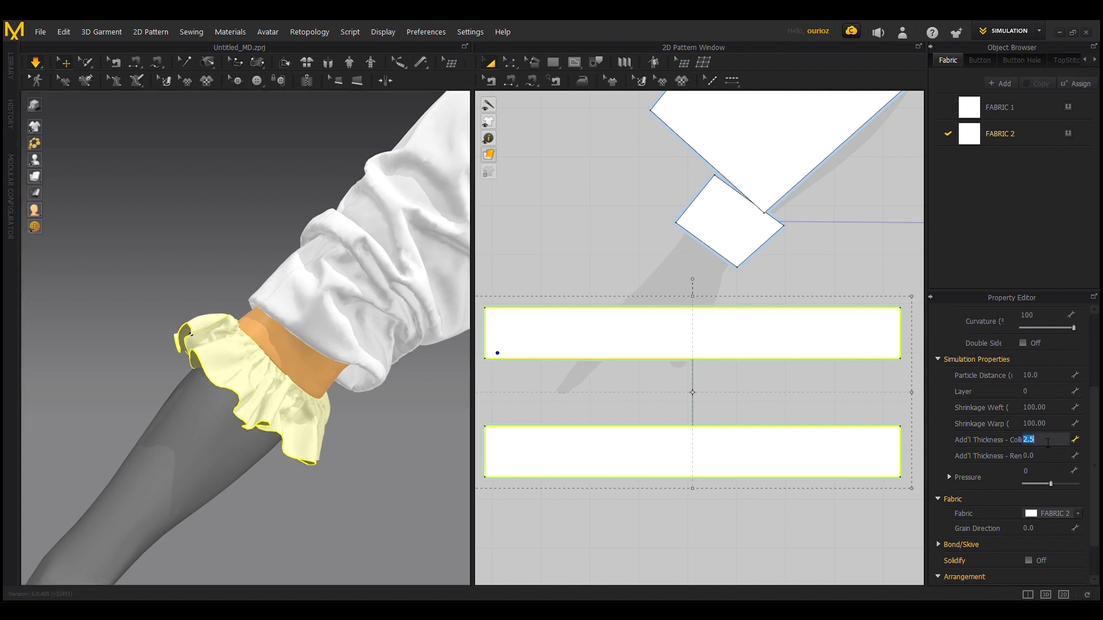
pyautogui.press('Return')
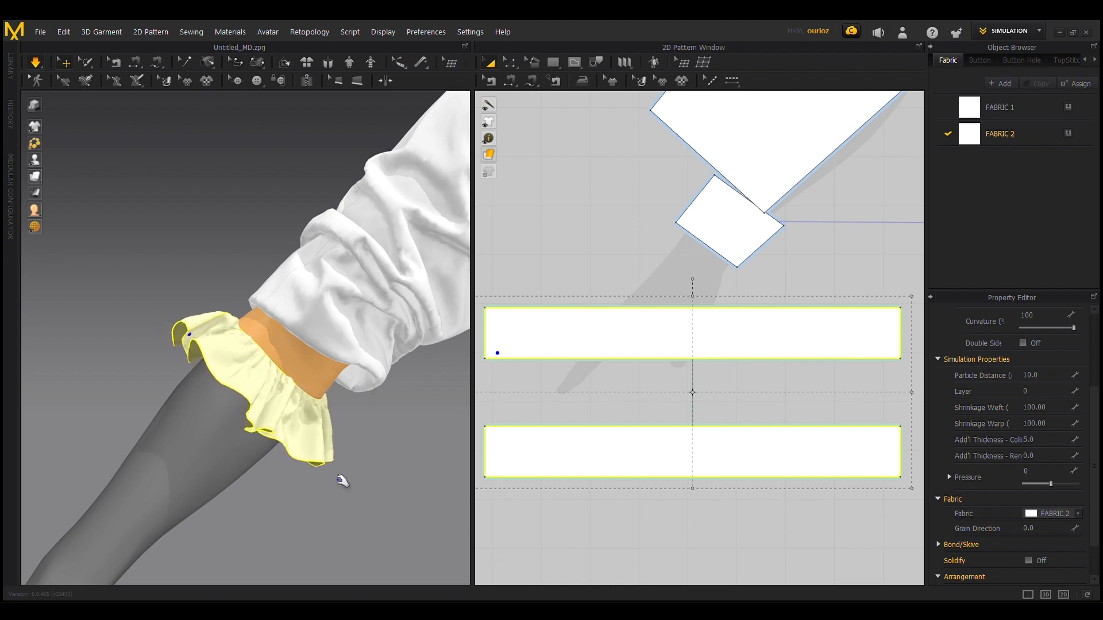
pyautogui.scroll(3, 365, 442)
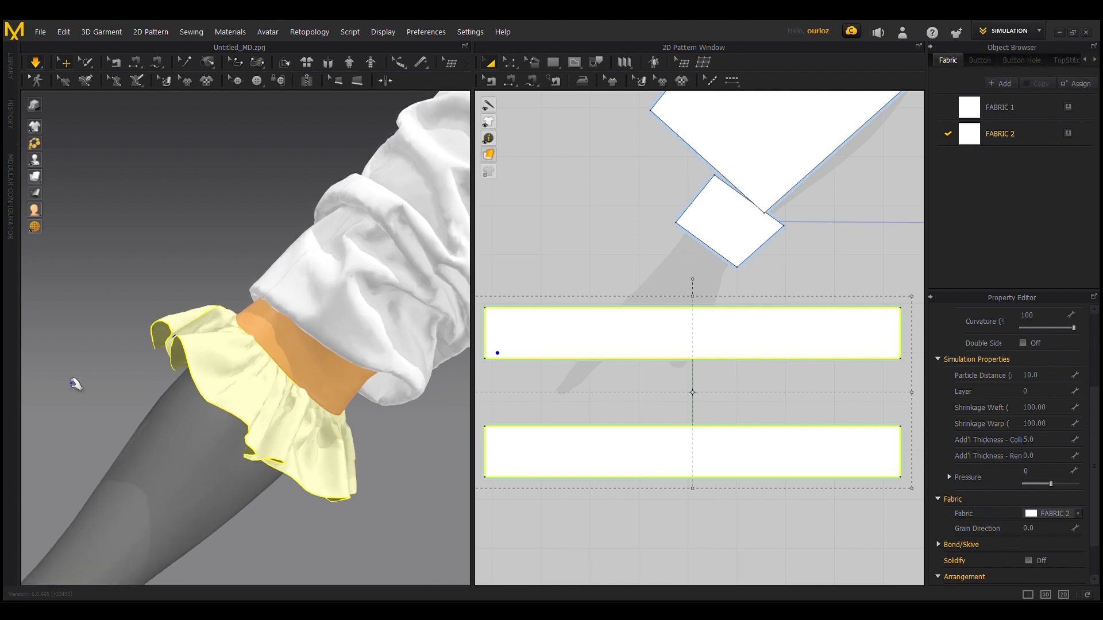
# Step: Inspect the ruffle around the forearm and pull its fold near the outer side seam outward during simulation
pyautogui.moveTo(93, 377); pyautogui.dragTo(190, 259, button='right')
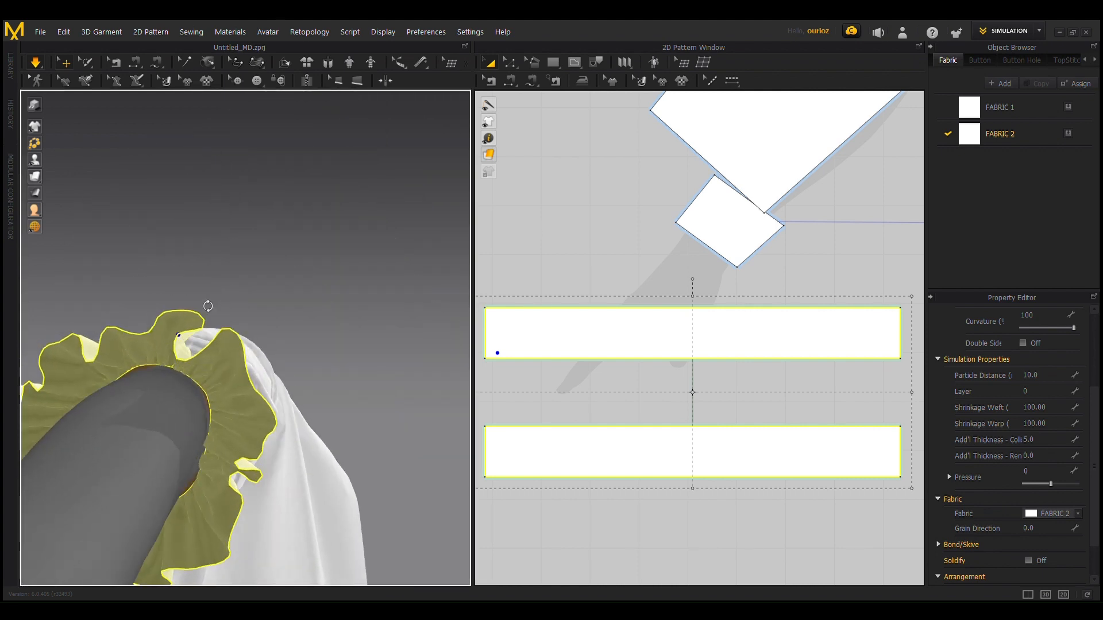
pyautogui.moveTo(279, 251); pyautogui.dragTo(167, 388, button='right')
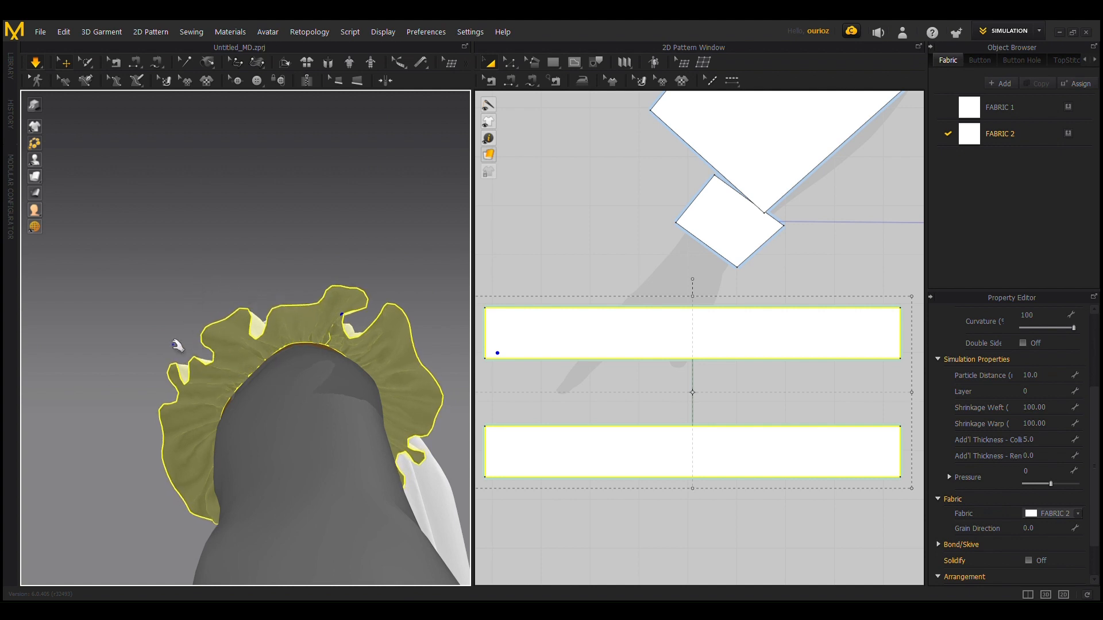
pyautogui.moveTo(337, 239); pyautogui.dragTo(201, 317, button='right')
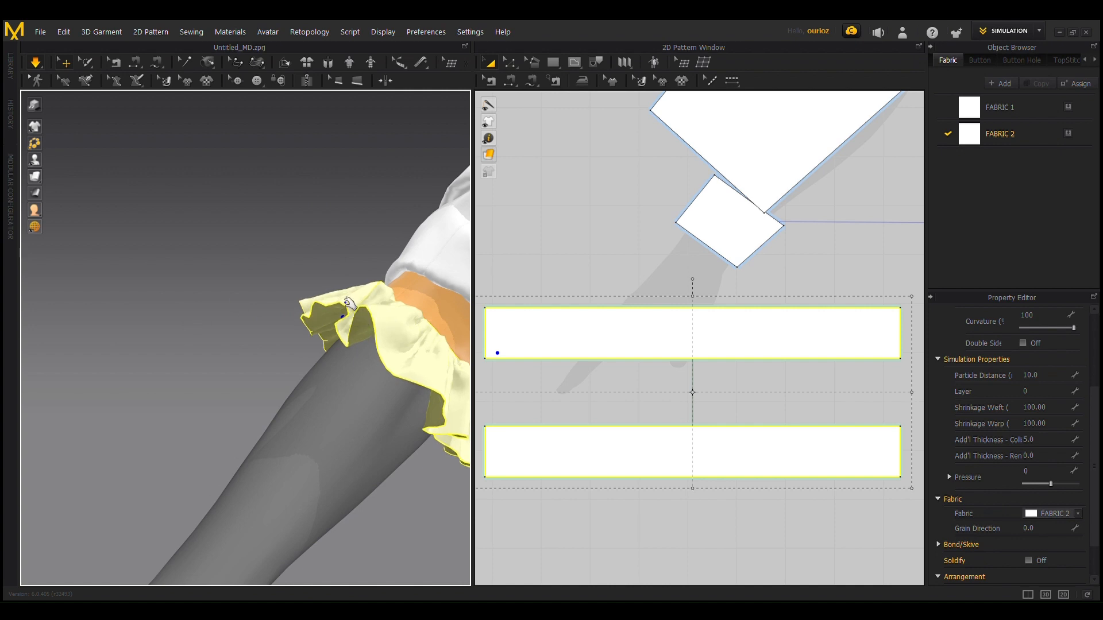
pyautogui.moveTo(349, 303); pyautogui.dragTo(341, 293)
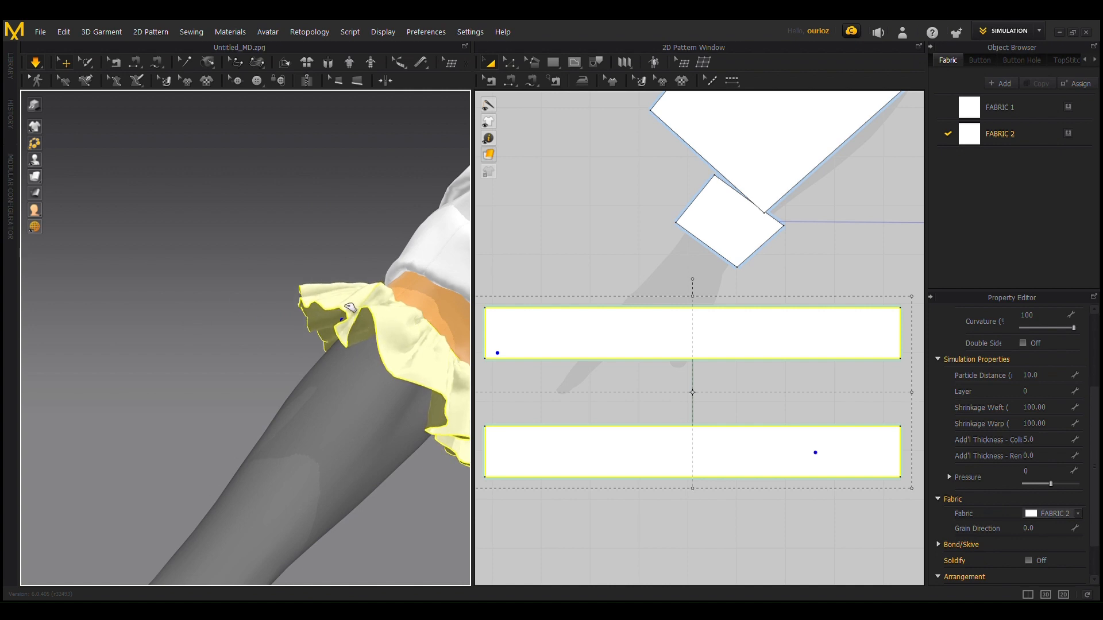
pyautogui.scroll(-6, 229, 382)
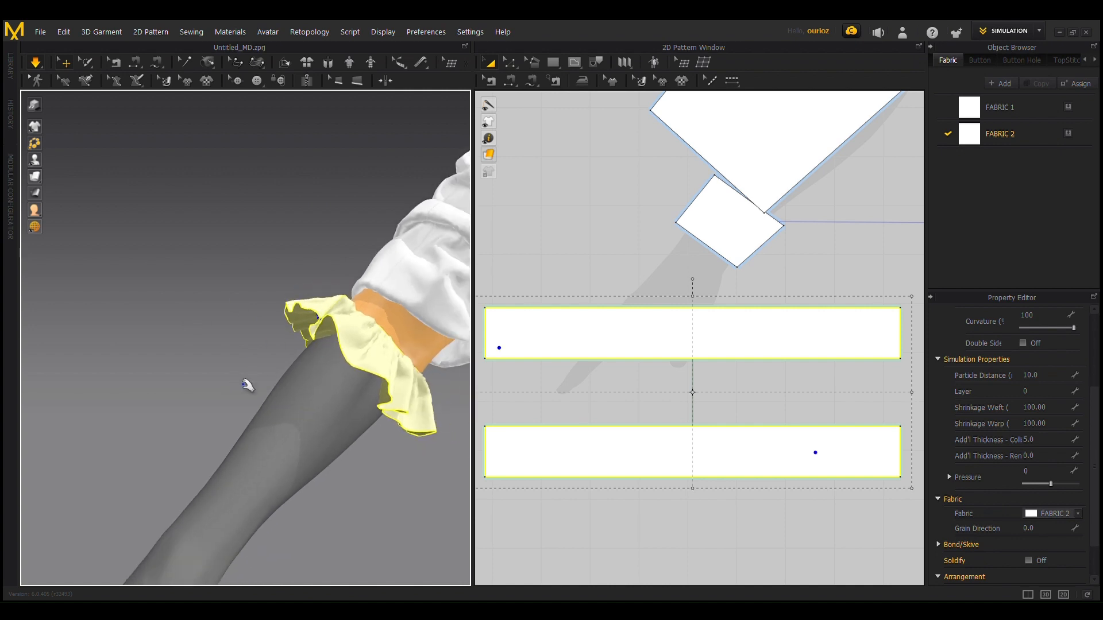